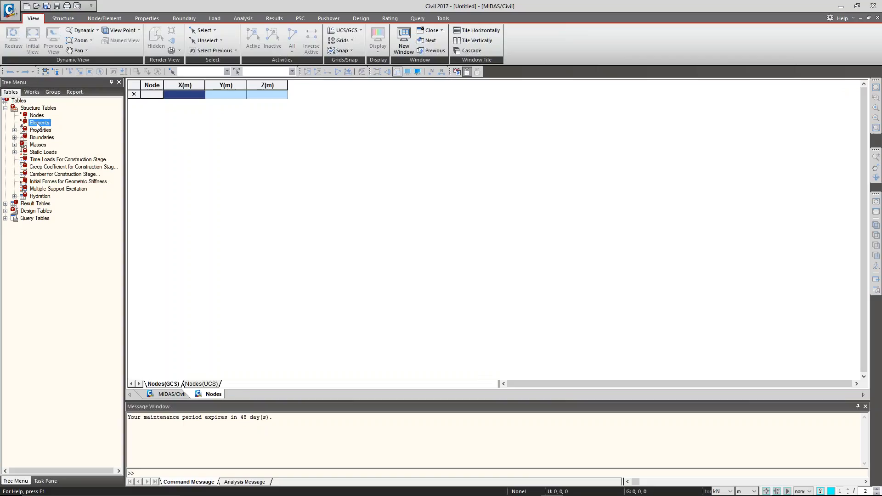
Step: Browse the Properties and Result table lists, collapse Structure Tables, and return to the model view with the Works tree showing
{"action": "double_click", "coordinate": [37, 130]}
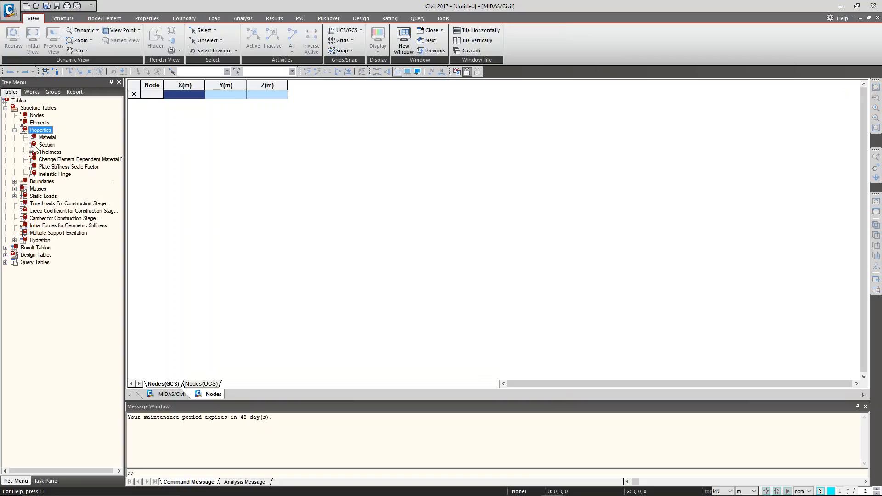
{"action": "left_click", "coordinate": [5, 248]}
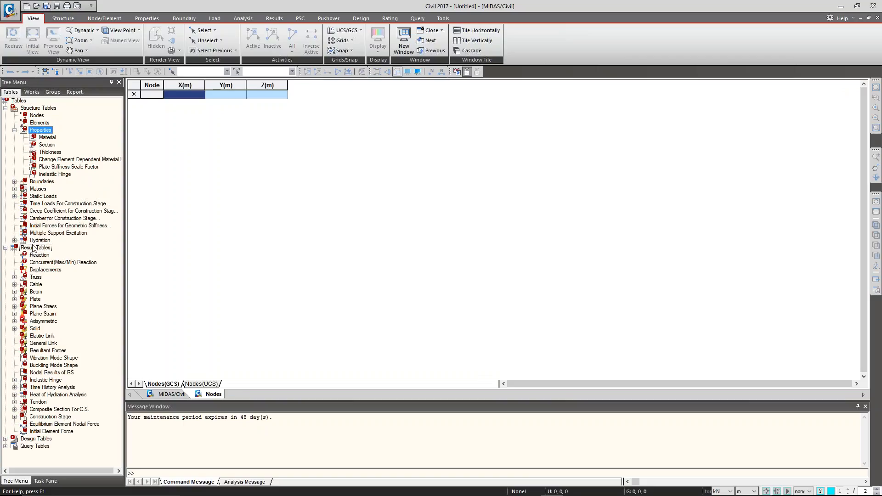
{"action": "left_click", "coordinate": [5, 247]}
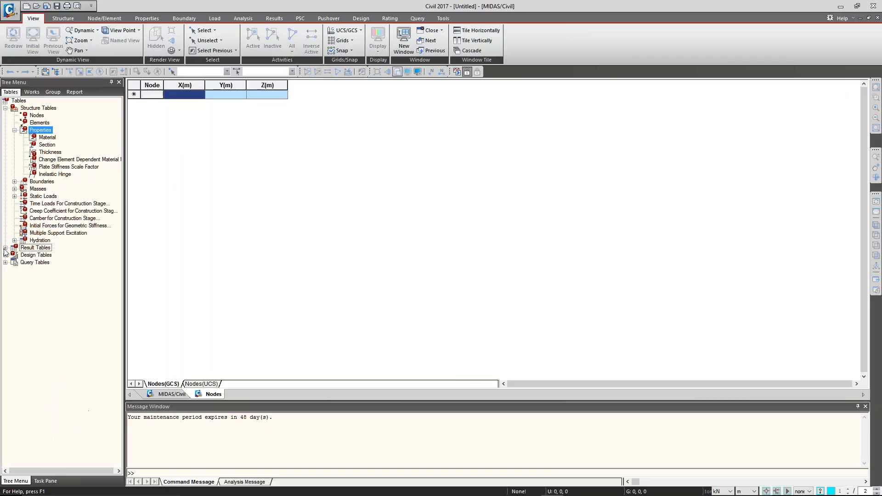
{"action": "left_click", "coordinate": [5, 108]}
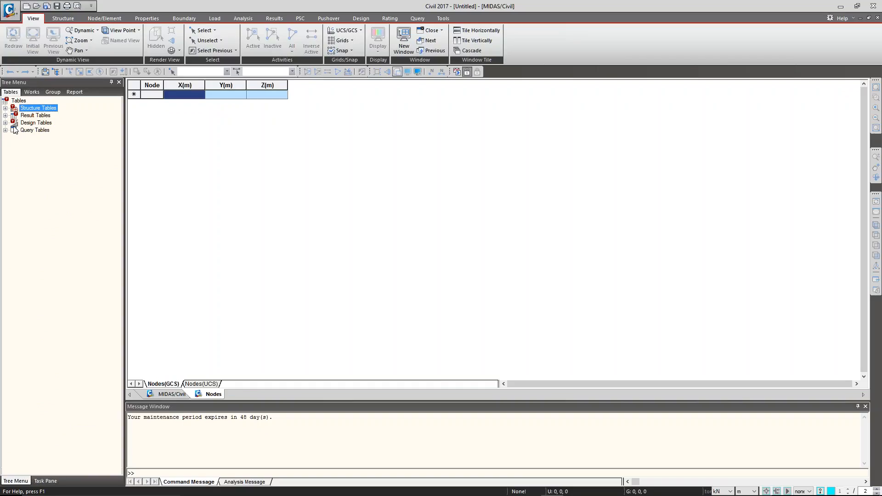
{"action": "left_click", "coordinate": [171, 394]}
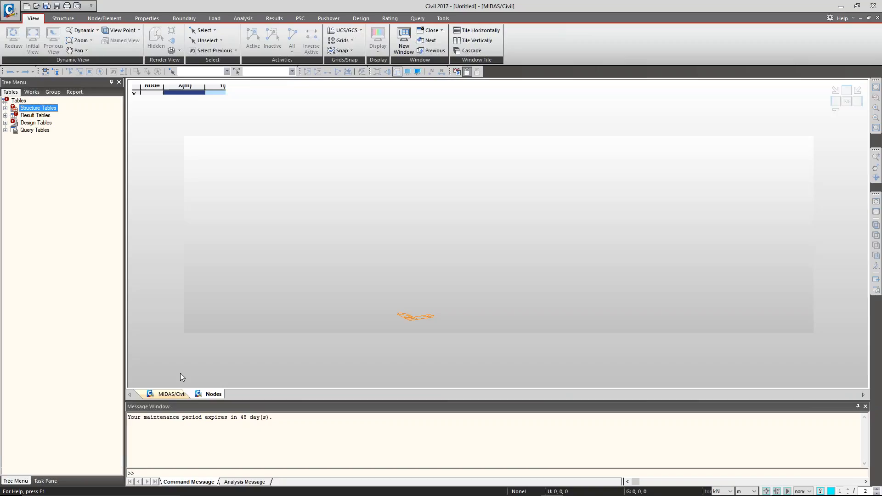
{"action": "left_click", "coordinate": [32, 92]}
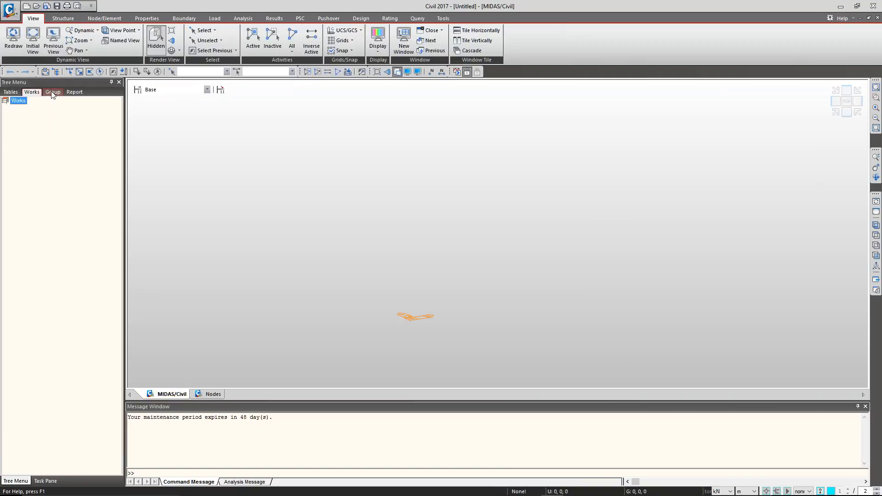
Step: Review the available structure, node/element, properties, boundary, load and analysis commands, including the element commands offered in the model view
{"action": "left_click", "coordinate": [74, 18]}
{"action": "left_click", "coordinate": [104, 18]}
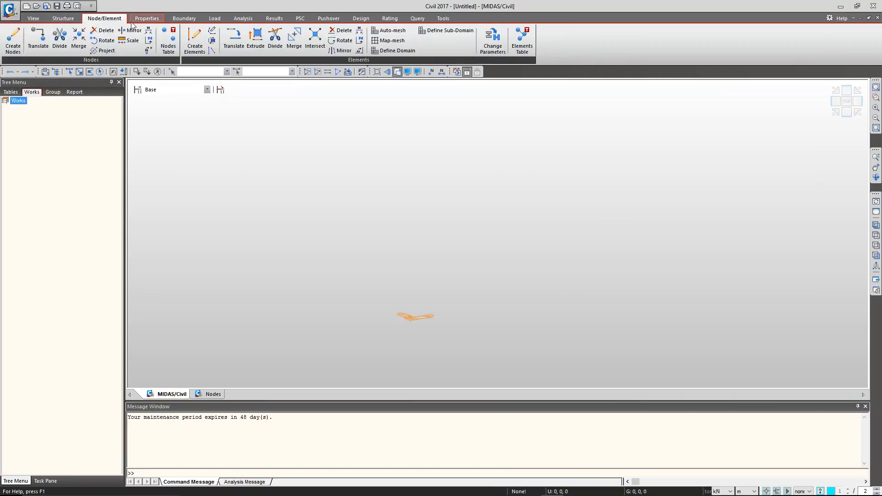
{"action": "left_click", "coordinate": [152, 20]}
{"action": "left_click", "coordinate": [192, 21]}
{"action": "left_click", "coordinate": [215, 19]}
{"action": "left_click", "coordinate": [69, 21]}
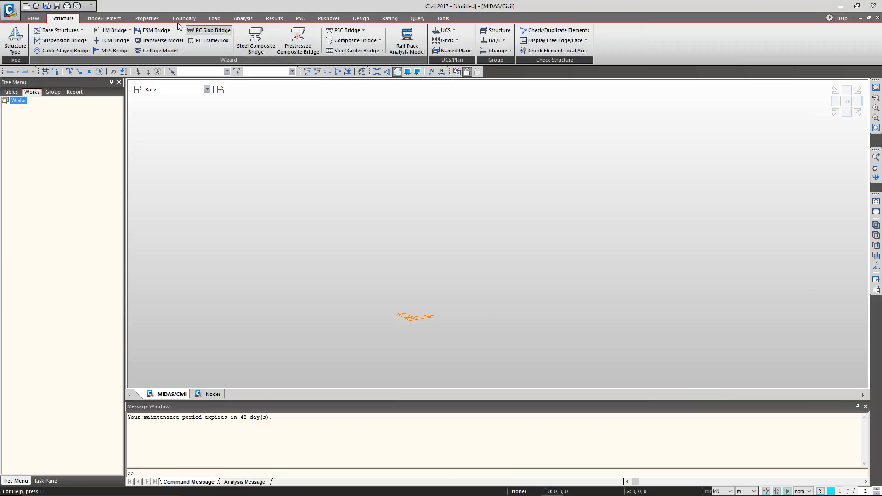
{"action": "left_click", "coordinate": [123, 19]}
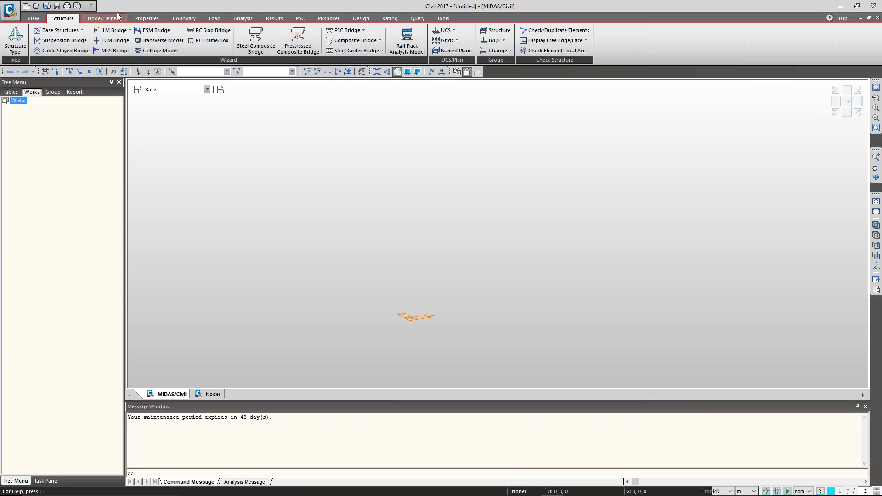
{"action": "left_click", "coordinate": [139, 21]}
{"action": "left_click", "coordinate": [183, 19]}
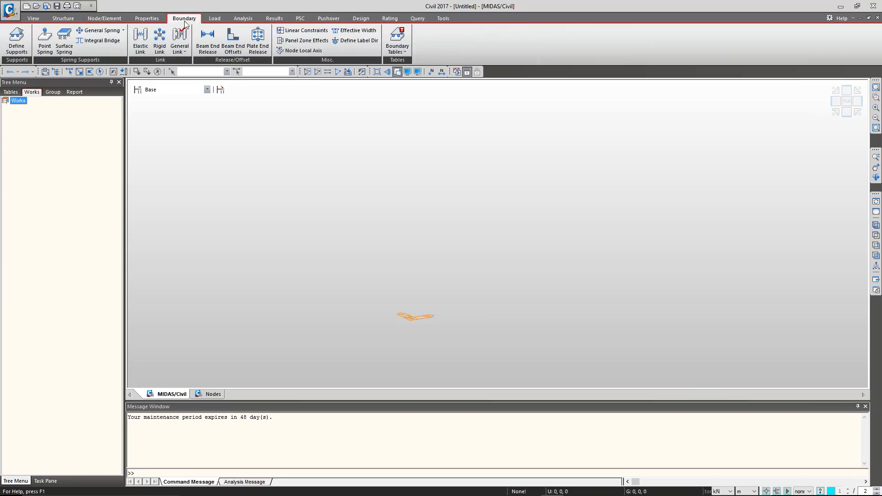
{"action": "left_click", "coordinate": [223, 20]}
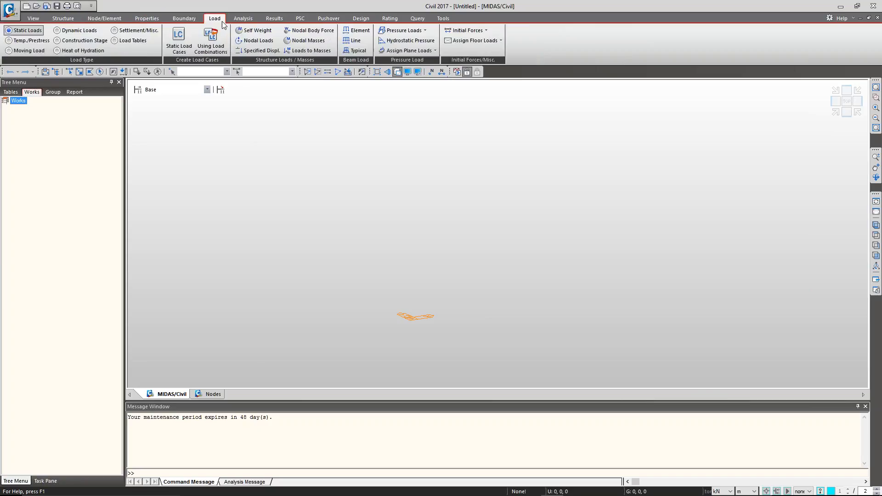
{"action": "left_click", "coordinate": [235, 20]}
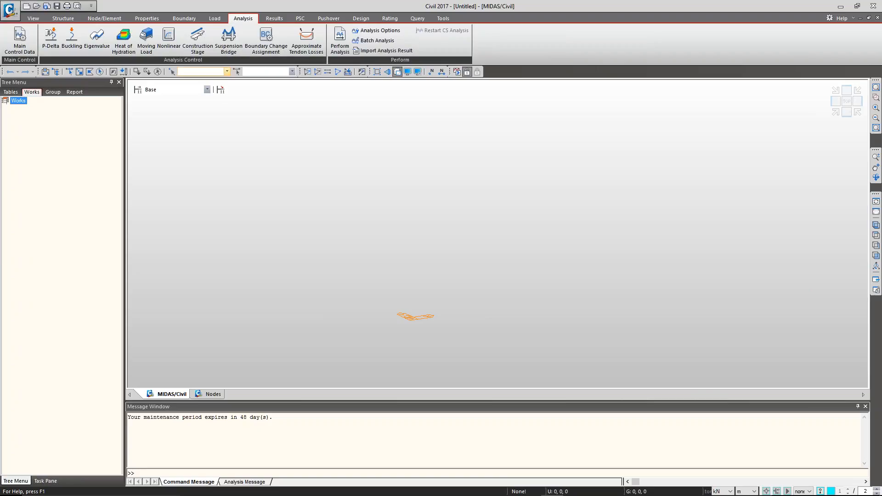
{"action": "right_click", "coordinate": [380, 168]}
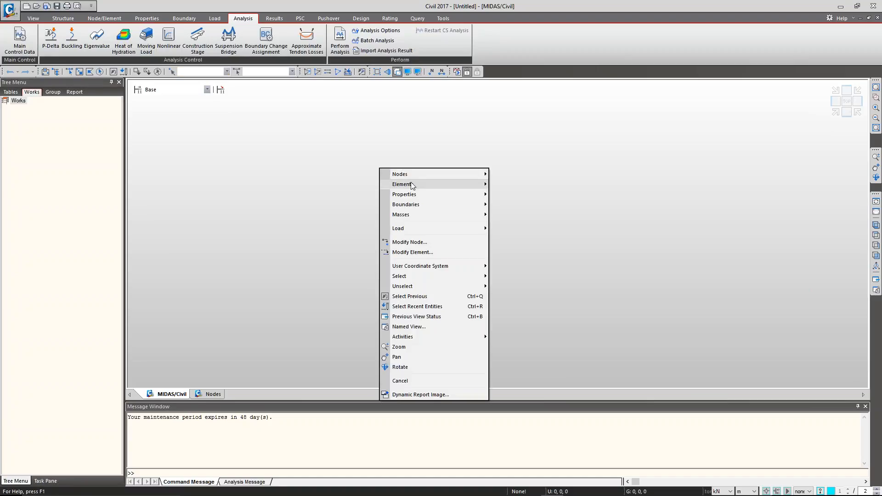
{"action": "mouse_move", "coordinate": [414, 179]}
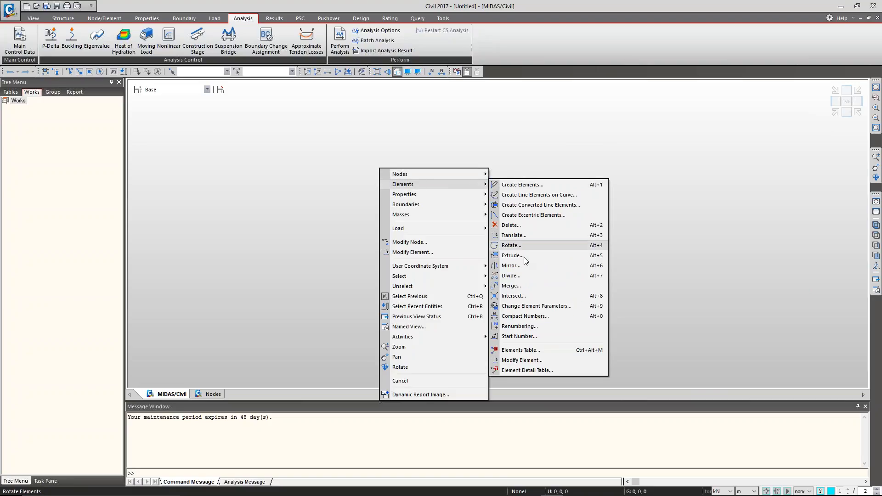
{"action": "left_click", "coordinate": [278, 199]}
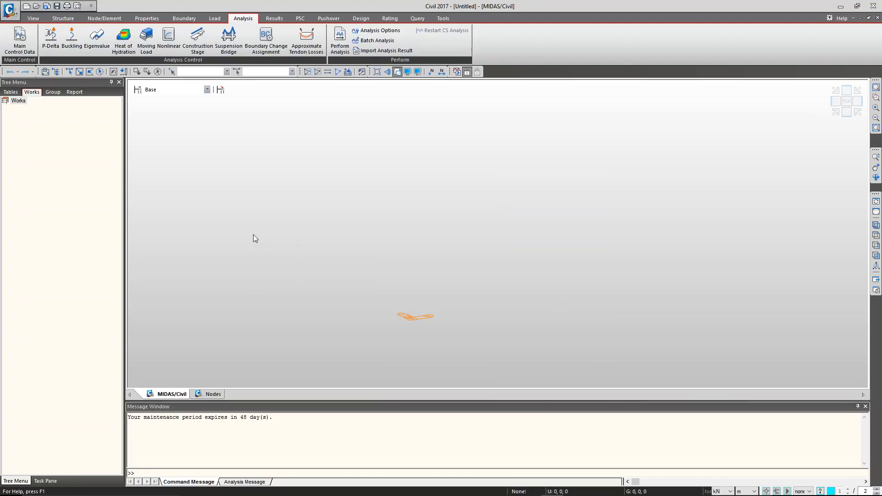
{"action": "key", "text": "alt+Tab"}
{"action": "key", "text": "Escape"}
{"action": "key", "text": "alt+Tab"}
{"action": "key", "text": "Escape"}
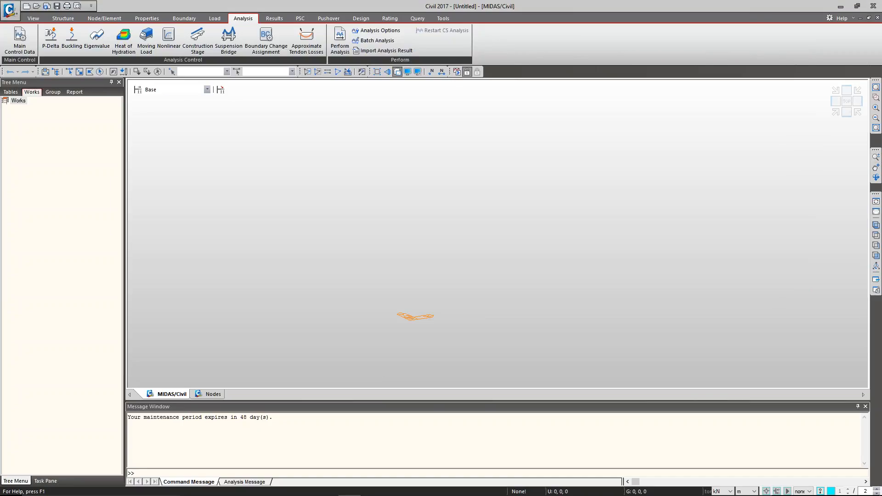
Step: Switch to Book1.xlsx in Excel and copy the three rows of X, Y and Z coordinates in A2:C4, without the headers
{"action": "key", "text": "alt+Tab"}
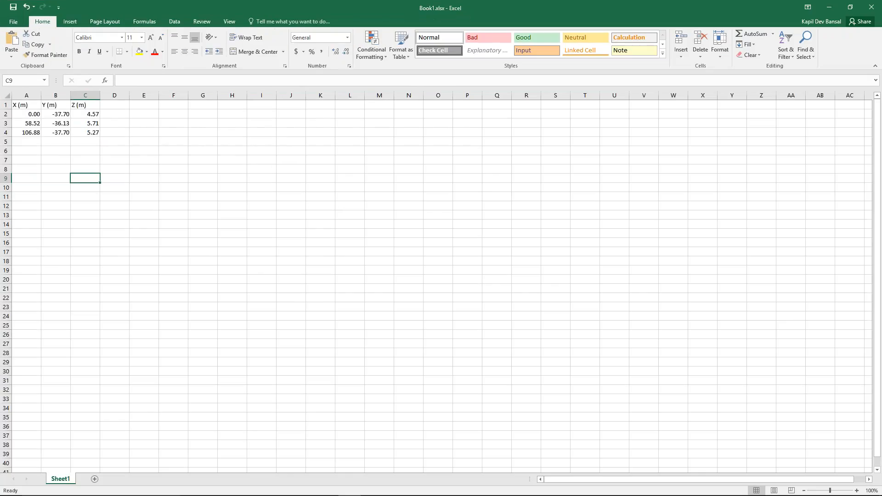
{"action": "left_click_drag", "start_coordinate": [95, 133], "coordinate": [5, 98]}
{"action": "left_click", "coordinate": [33, 120]}
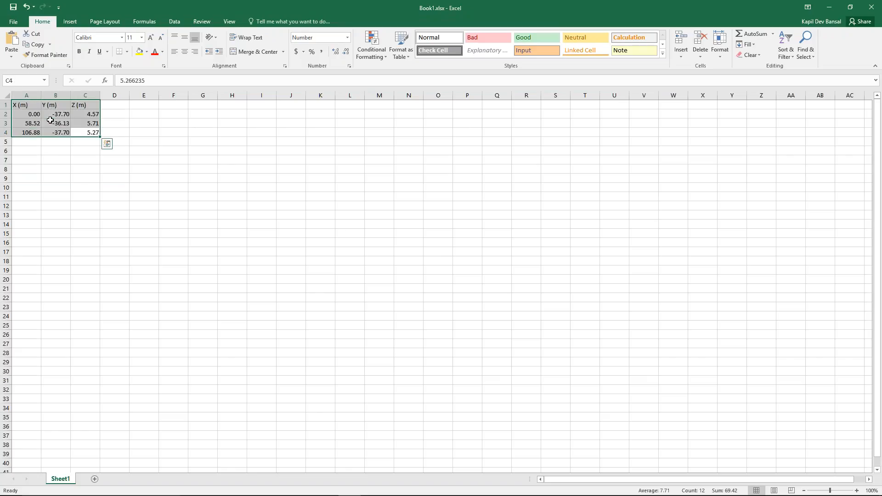
{"action": "left_click", "coordinate": [50, 120]}
{"action": "left_click_drag", "start_coordinate": [91, 131], "coordinate": [35, 113]}
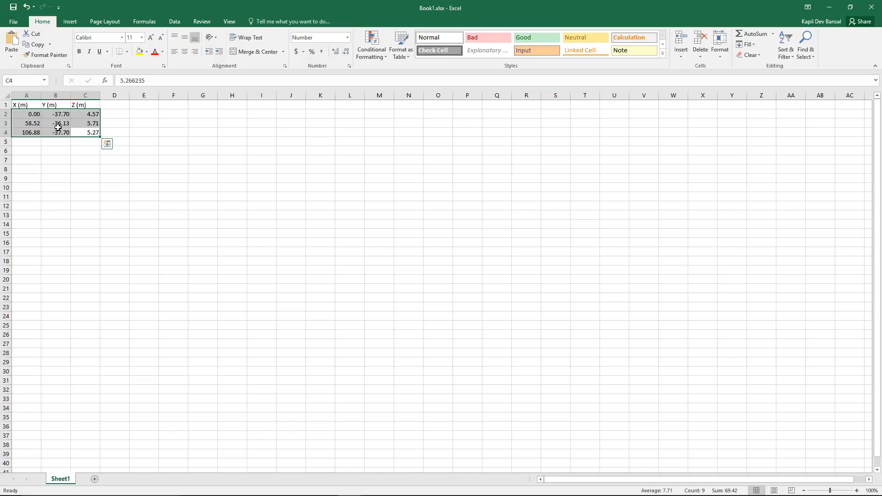
{"action": "left_click_drag", "start_coordinate": [77, 132], "coordinate": [18, 114]}
{"action": "left_click", "coordinate": [137, 133]}
{"action": "left_click_drag", "start_coordinate": [92, 132], "coordinate": [22, 112]}
{"action": "key", "text": "ctrl+c"}
Step: Switch to midas Civil and paste the copied coordinates into the Nodes table, starting in the X(m) column of the empty row
{"action": "key", "text": "alt+Tab"}
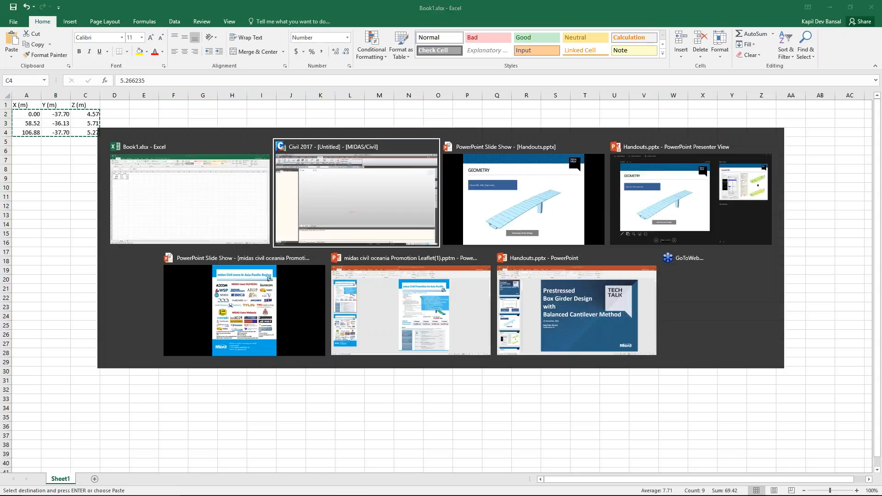
{"action": "left_click", "coordinate": [212, 388]}
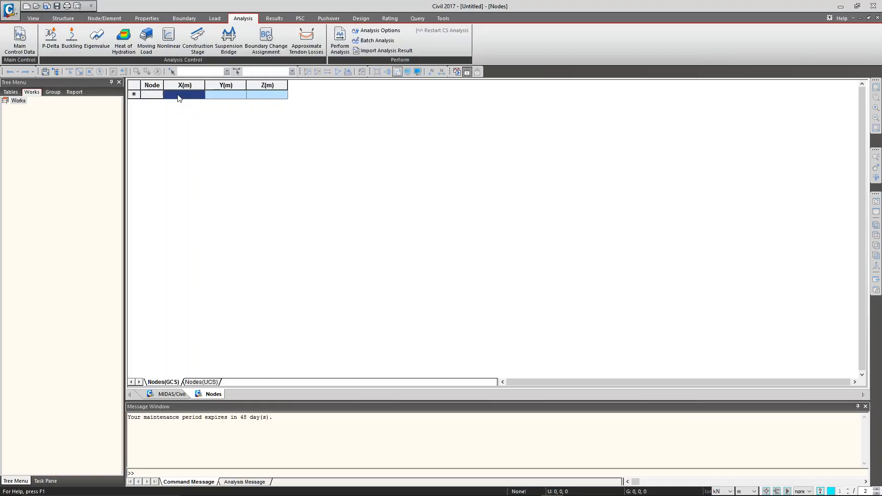
{"action": "key", "text": "ctrl+v"}
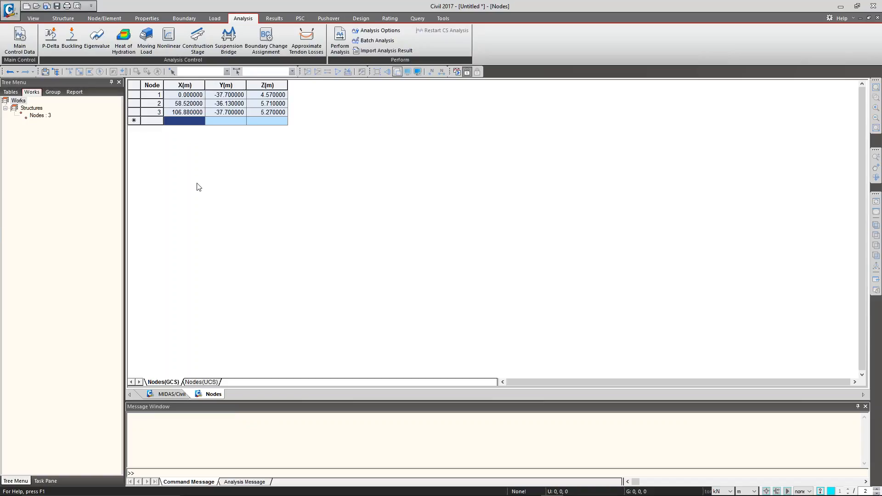
Step: Create line elements on a curve as beams, using Arc by 3 Points with 25 segments through the three nodes in order
{"action": "left_click", "coordinate": [170, 394]}
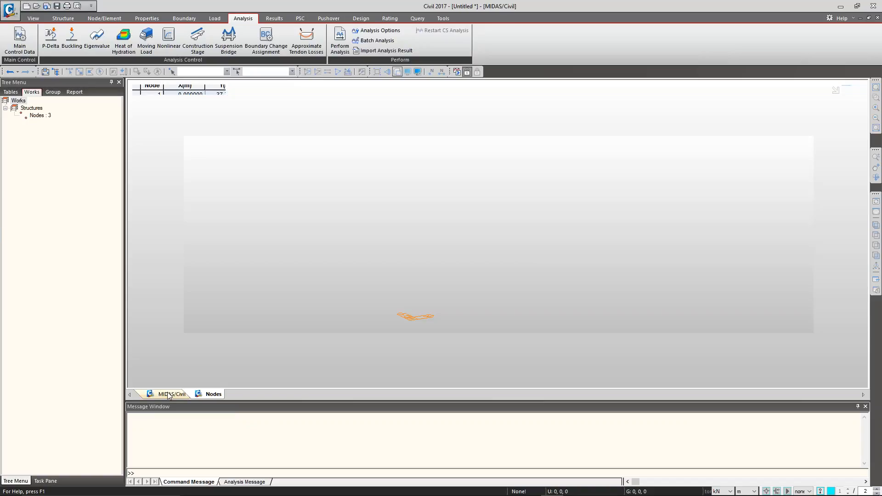
{"action": "left_click", "coordinate": [836, 112]}
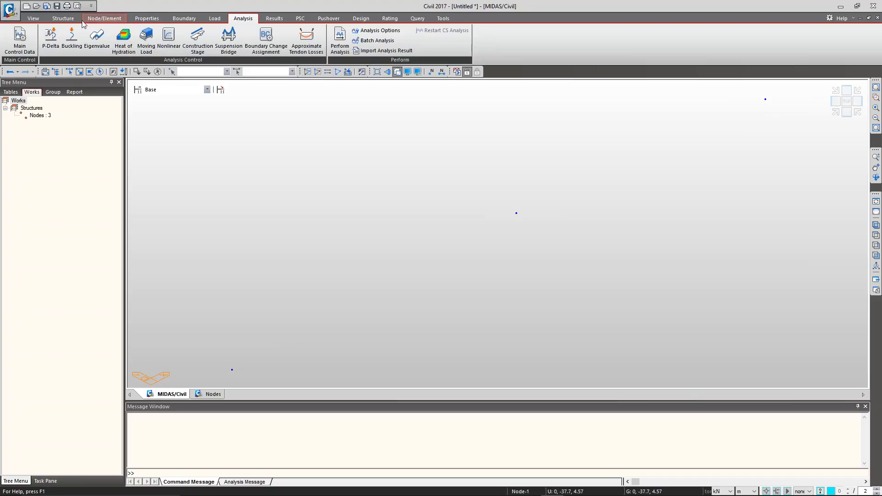
{"action": "left_click", "coordinate": [63, 18]}
{"action": "left_click", "coordinate": [106, 18]}
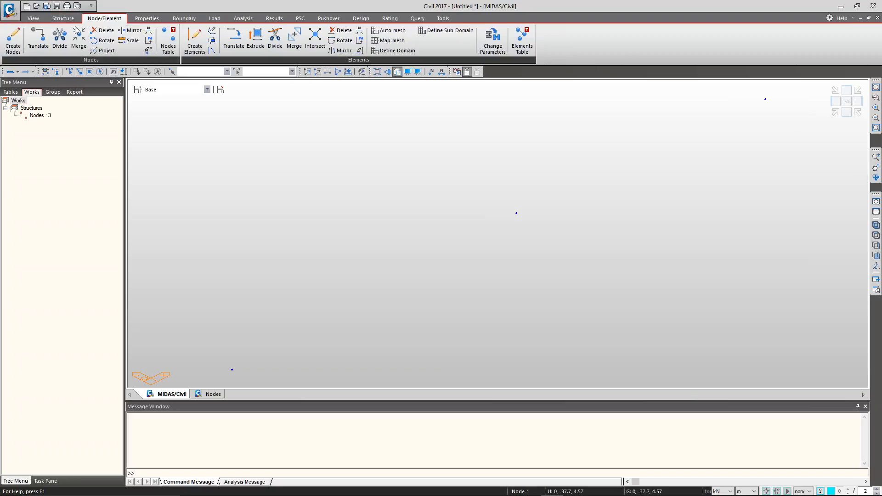
{"action": "left_click", "coordinate": [217, 32]}
{"action": "double_click", "coordinate": [74, 311]}
{"action": "type", "text": "25"}
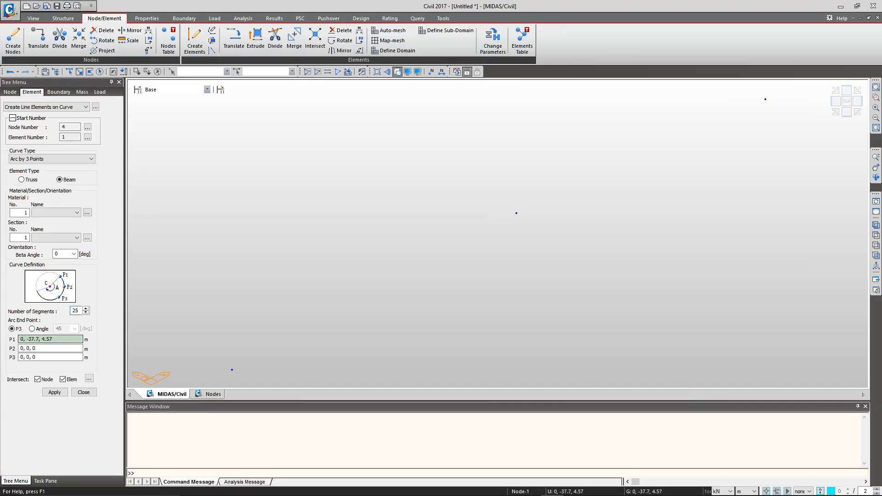
{"action": "left_click", "coordinate": [232, 370]}
{"action": "left_click", "coordinate": [517, 213]}
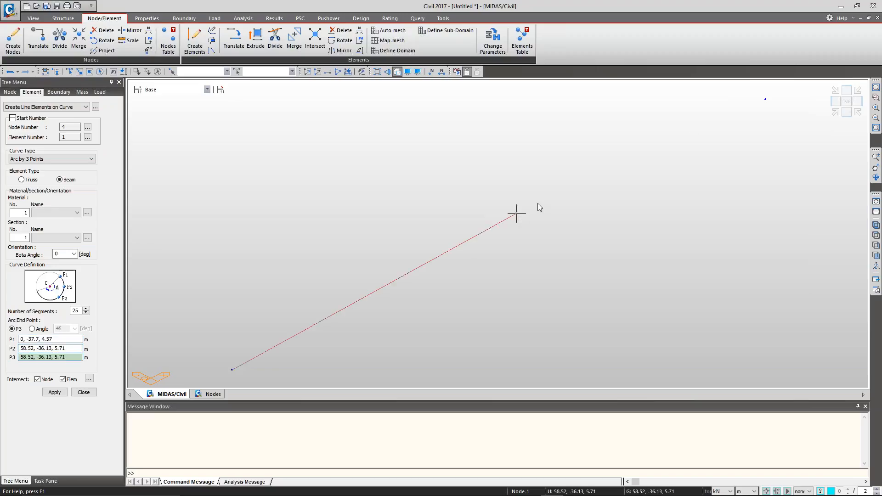
{"action": "left_click", "coordinate": [779, 101]}
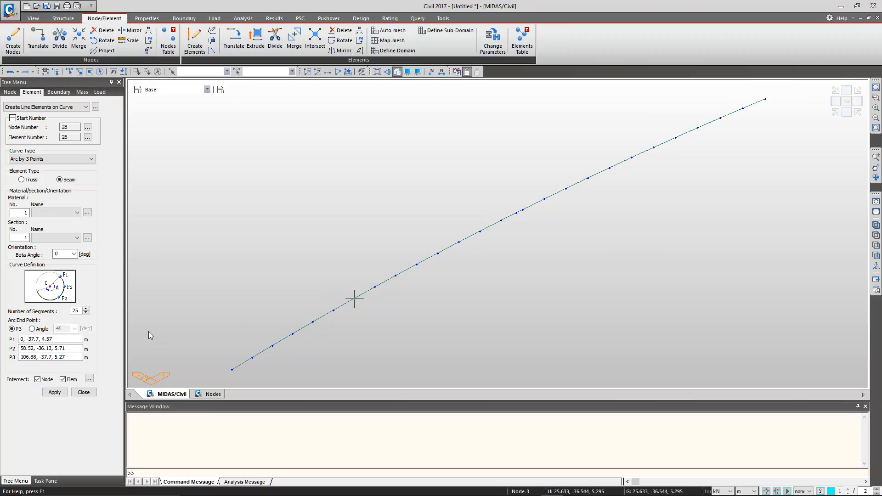
Step: Delete node 2, the original middle arc point at 58.52, -36.13, 5.71
{"action": "left_click", "coordinate": [90, 71]}
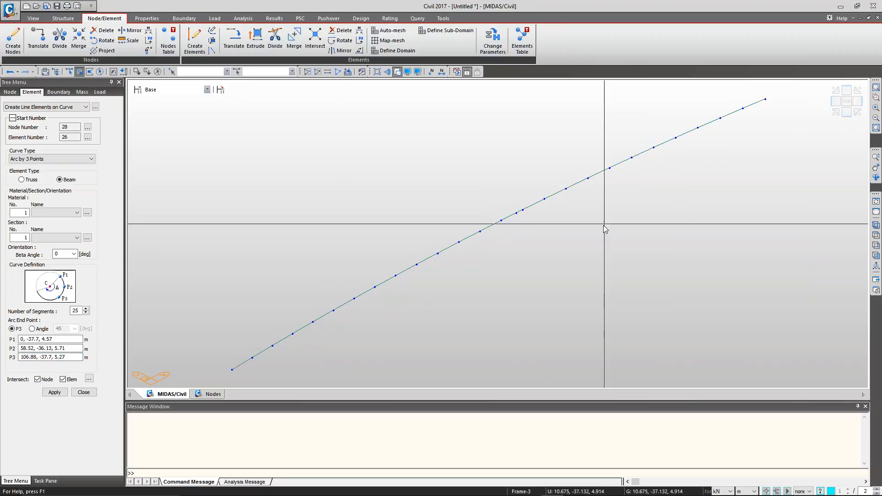
{"action": "left_click", "coordinate": [516, 213]}
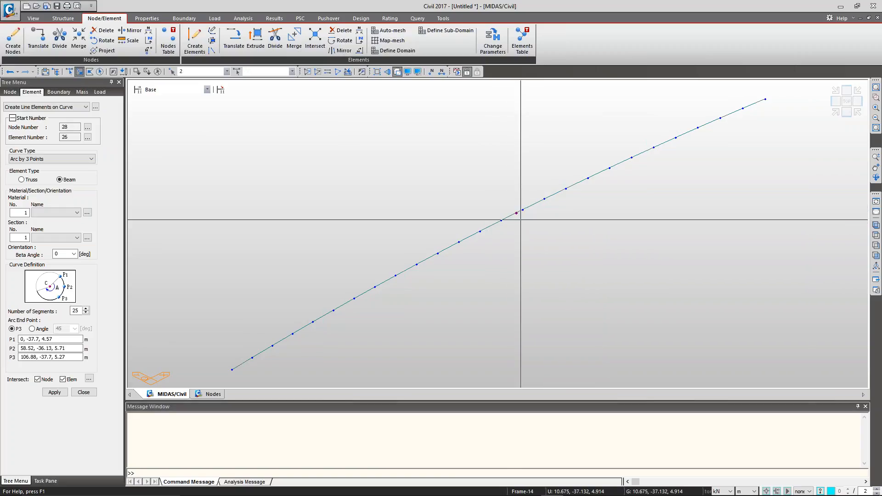
{"action": "key", "text": "Escape"}
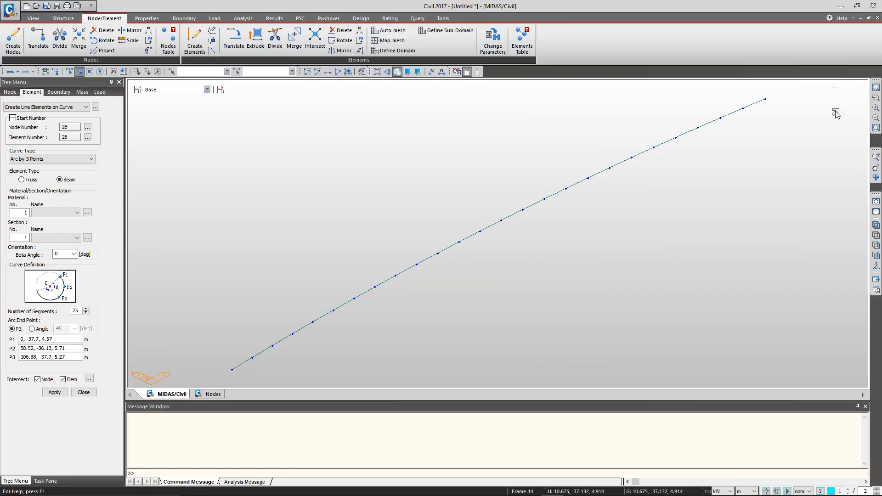
Step: Close the curve element command and inspect the arc of beam elements from the top, front and isometric viewpoints
{"action": "left_click", "coordinate": [848, 101]}
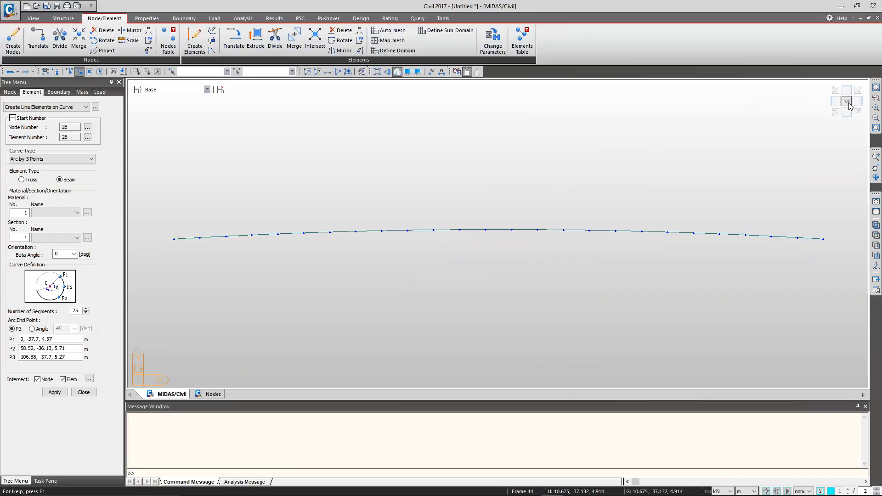
{"action": "left_click", "coordinate": [92, 394]}
{"action": "left_click", "coordinate": [848, 115]}
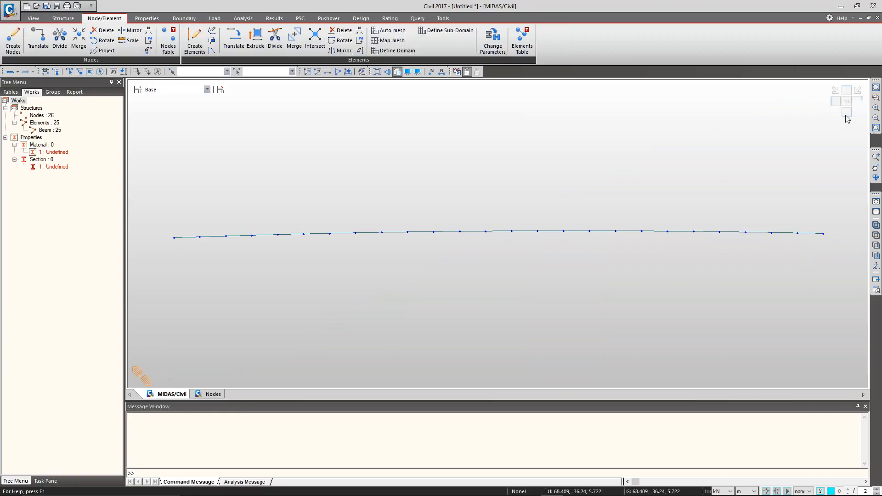
{"action": "left_click", "coordinate": [836, 113]}
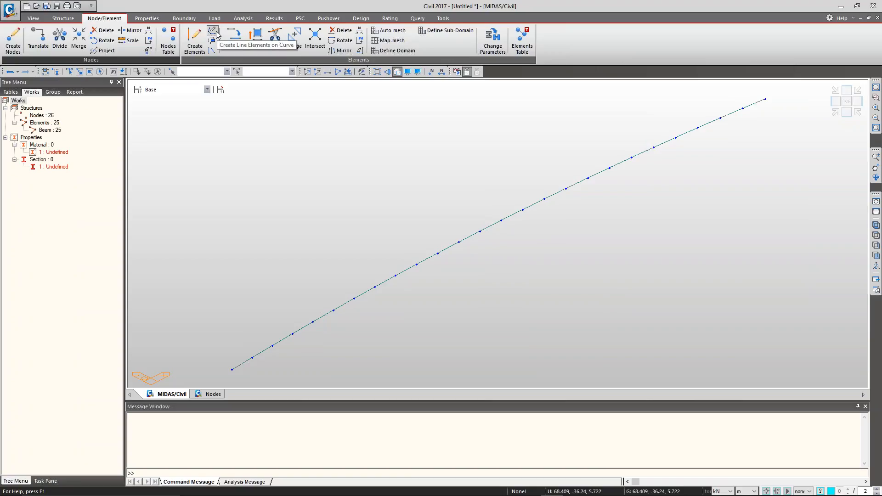
Step: Define material 1 as concrete with the BS(RC) standard and grade C45, and apply it
{"action": "right_click", "coordinate": [59, 155]}
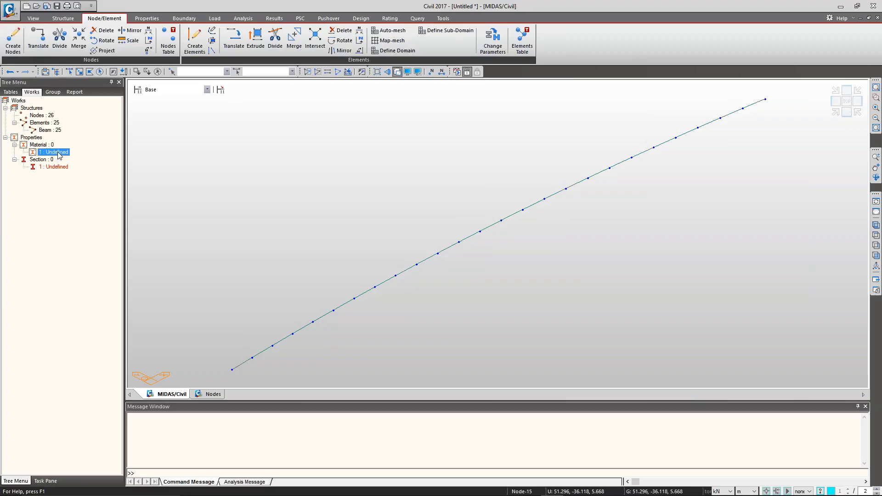
{"action": "left_click", "coordinate": [97, 272]}
{"action": "left_click_drag", "start_coordinate": [417, 114], "coordinate": [384, 93]}
{"action": "left_click", "coordinate": [378, 105]}
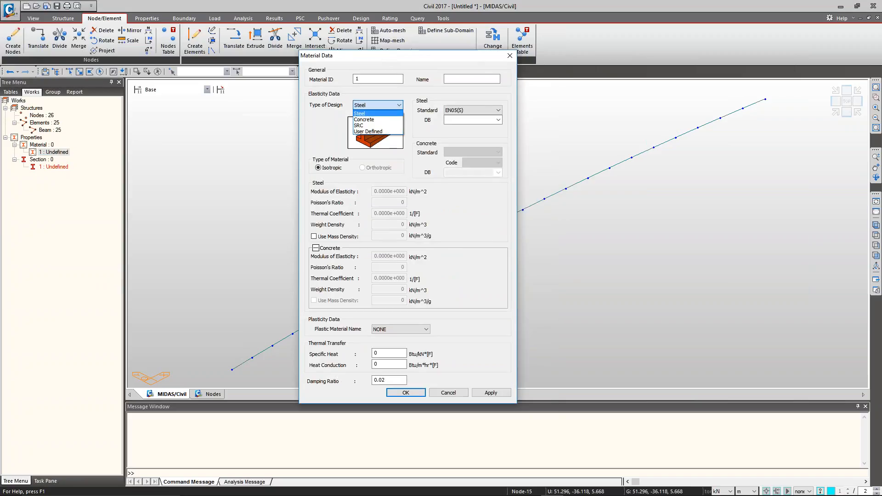
{"action": "left_click", "coordinate": [370, 119]}
{"action": "left_click", "coordinate": [486, 153]}
{"action": "left_click", "coordinate": [496, 180]}
{"action": "left_click", "coordinate": [498, 173]}
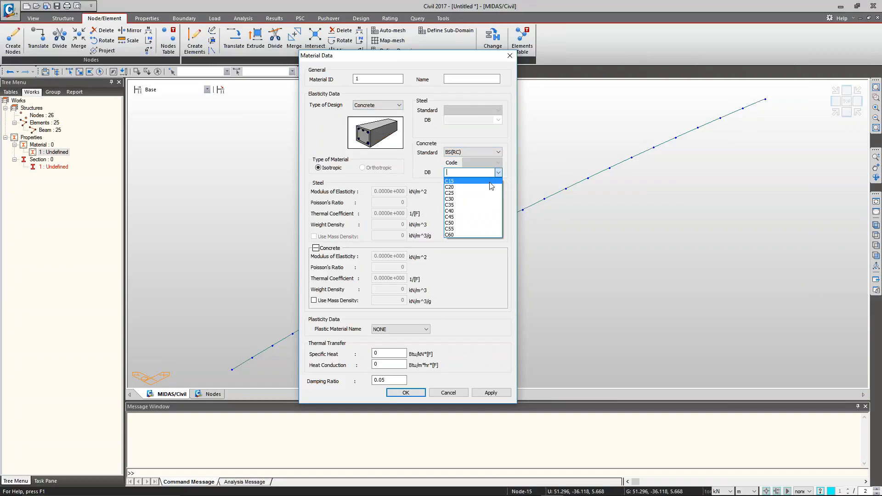
{"action": "left_click", "coordinate": [474, 224]}
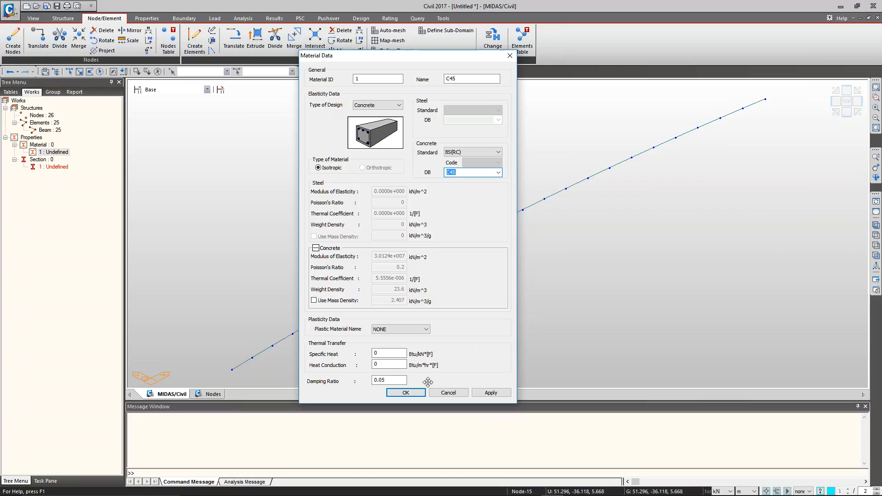
{"action": "left_click", "coordinate": [491, 393]}
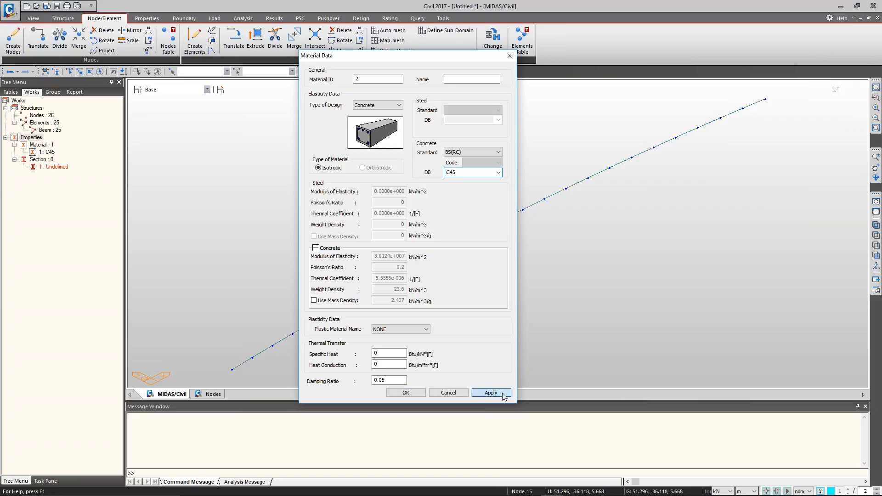
Step: Add material 2 as steel with the EN05(S) standard and grade Y1770S7(12.5mm)
{"action": "left_click", "coordinate": [399, 105]}
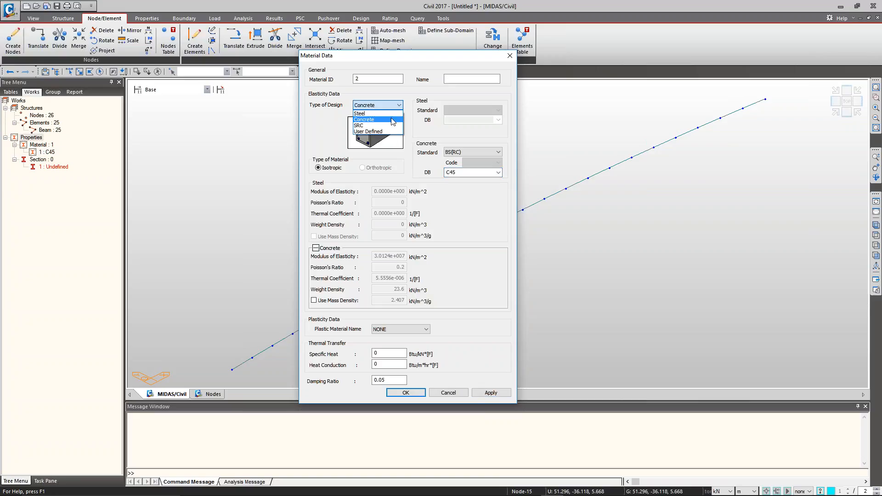
{"action": "left_click", "coordinate": [388, 113]}
{"action": "left_click", "coordinate": [497, 120]}
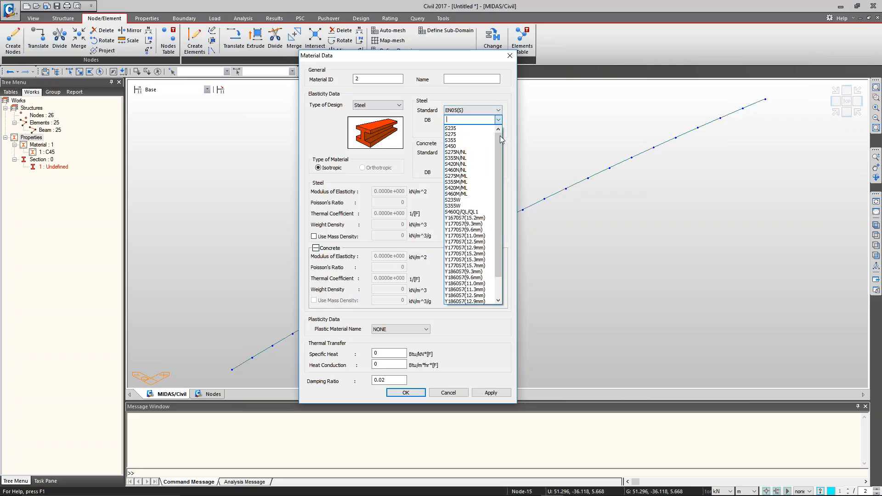
{"action": "left_click_drag", "start_coordinate": [500, 161], "coordinate": [501, 172]}
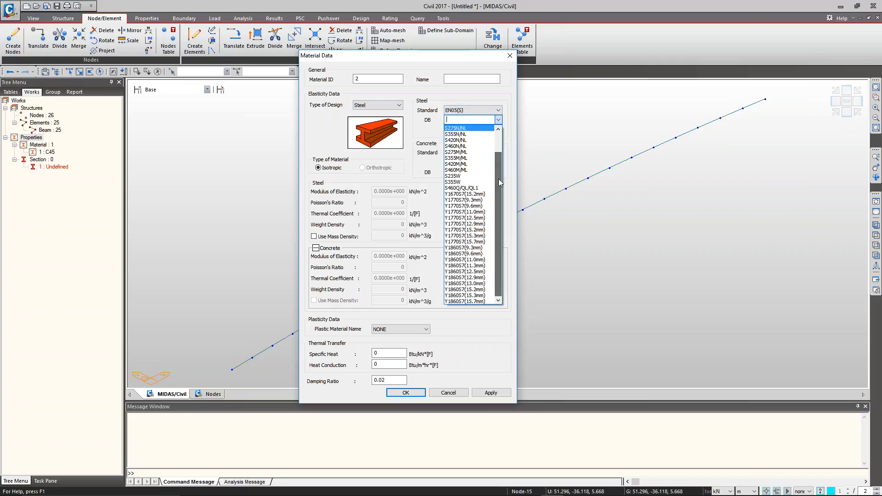
{"action": "left_click", "coordinate": [465, 213]}
{"action": "left_click", "coordinate": [409, 392]}
Step: Open the section properties and start adding a new section
{"action": "left_click", "coordinate": [54, 174]}
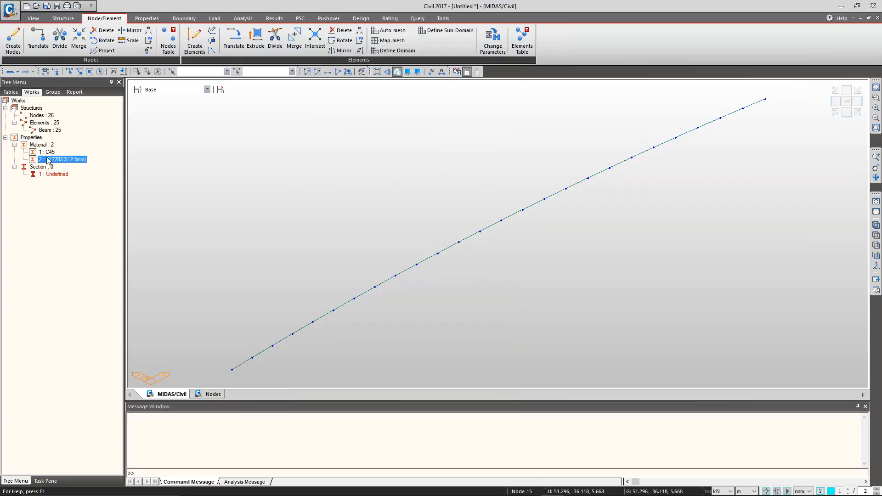
{"action": "left_click", "coordinate": [146, 17]}
{"action": "left_click", "coordinate": [183, 40]}
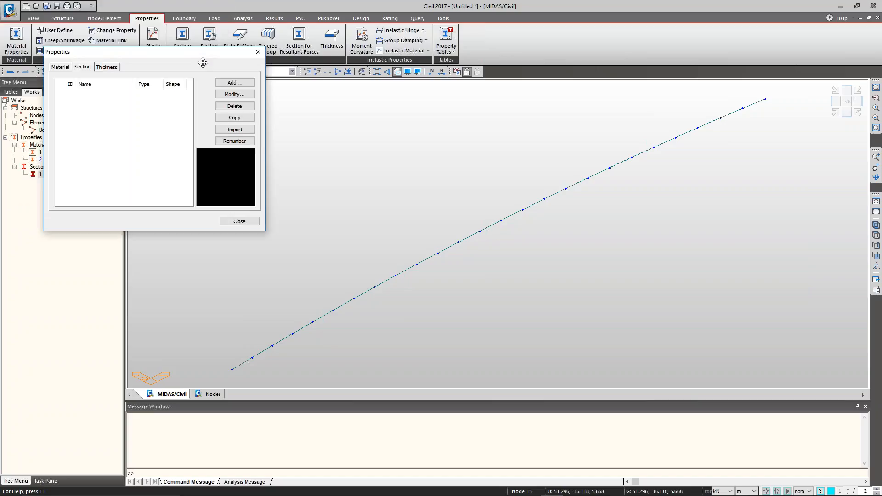
{"action": "left_click", "coordinate": [235, 83]}
{"action": "left_click_drag", "start_coordinate": [241, 202], "coordinate": [407, 92]}
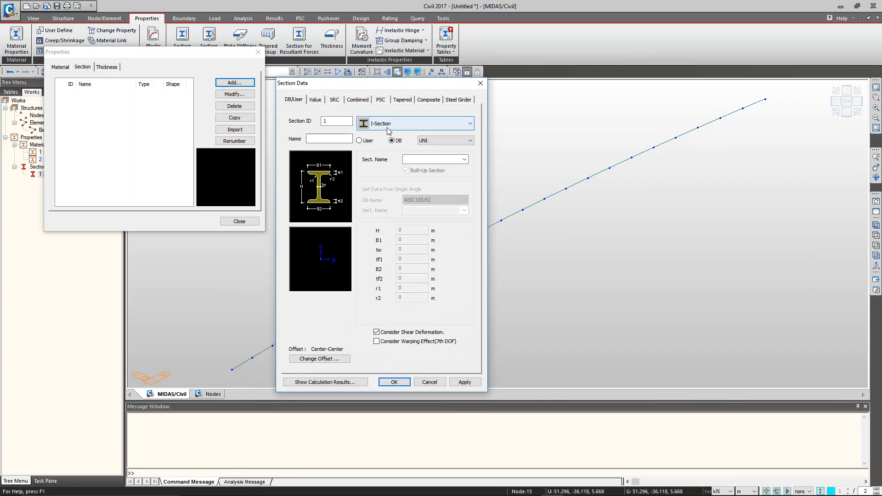
Step: Try different standard cross-section shapes for the new section, including R-Octagon
{"action": "left_click", "coordinate": [413, 123]}
{"action": "scroll", "coordinate": [404, 173], "scroll_direction": "up", "scroll_amount": 3}
{"action": "left_click", "coordinate": [404, 173]}
{"action": "left_click", "coordinate": [392, 124]}
{"action": "left_click", "coordinate": [394, 206]}
{"action": "left_click", "coordinate": [390, 123]}
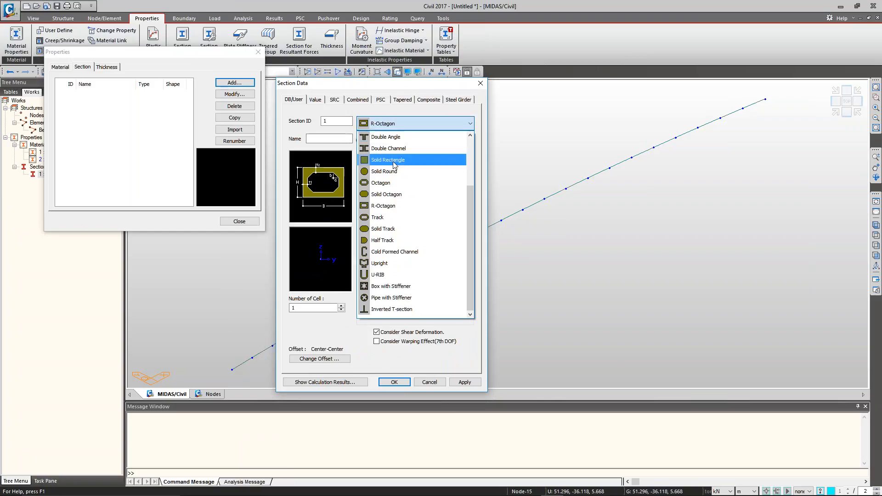
{"action": "scroll", "coordinate": [393, 168], "scroll_direction": "up", "scroll_amount": 2}
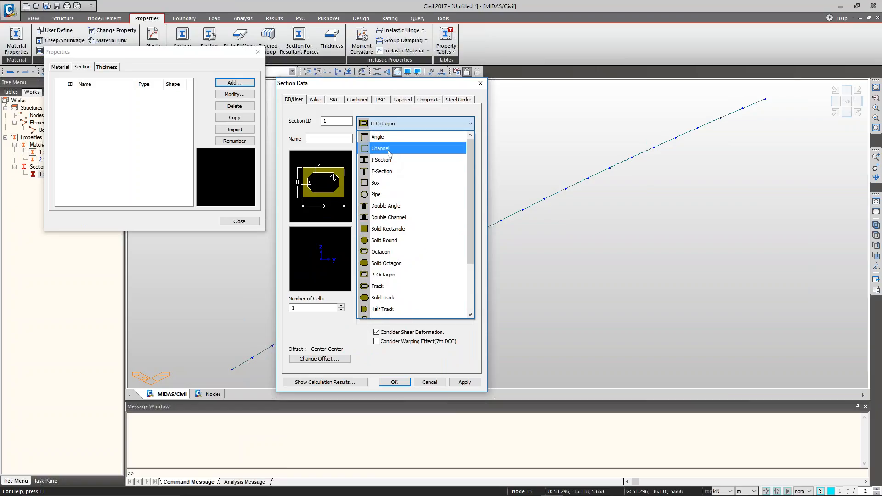
Step: Set the section shape to Channel and choose C 229x76x26.06 from the BS database
{"action": "left_click", "coordinate": [390, 149]}
{"action": "left_click", "coordinate": [467, 141]}
{"action": "left_click", "coordinate": [452, 207]}
{"action": "left_click", "coordinate": [464, 159]}
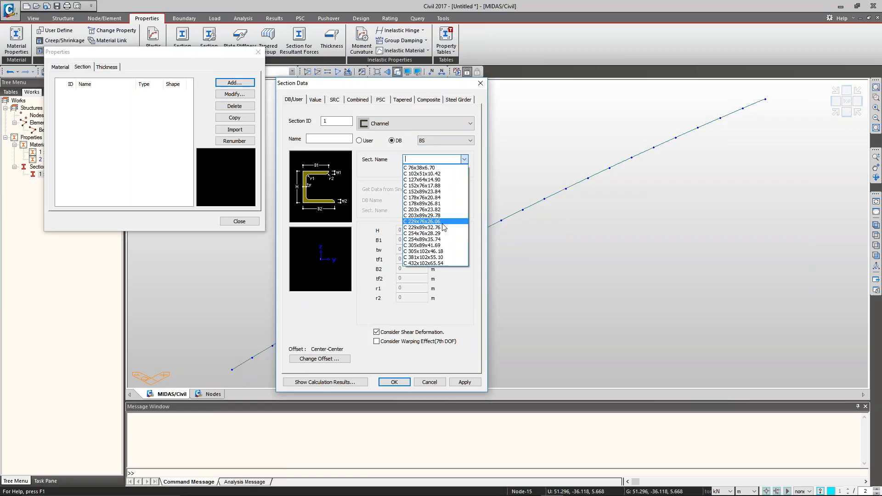
{"action": "left_click", "coordinate": [425, 221]}
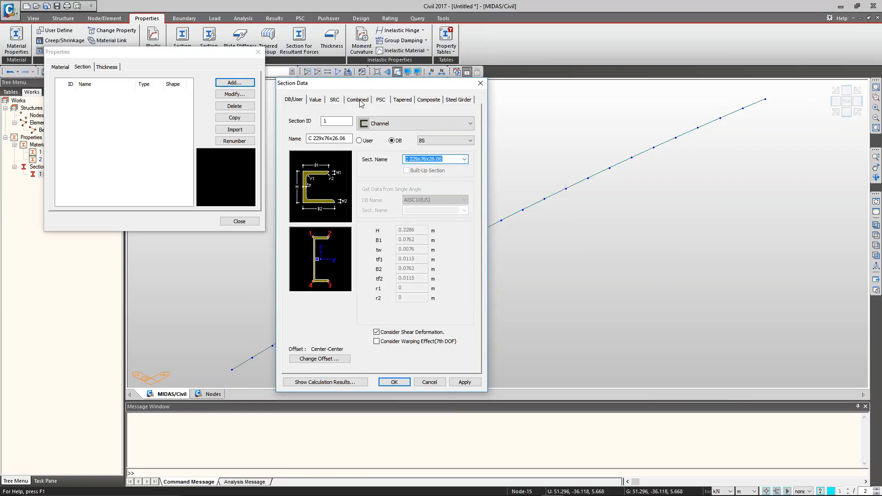
Step: Switch the channel section to user-defined dimensions and go through its editable size values
{"action": "left_click", "coordinate": [358, 140]}
{"action": "double_click", "coordinate": [408, 239]}
{"action": "key", "text": "Tab"}
{"action": "key", "text": "Tab"}
{"action": "key", "text": "Tab"}
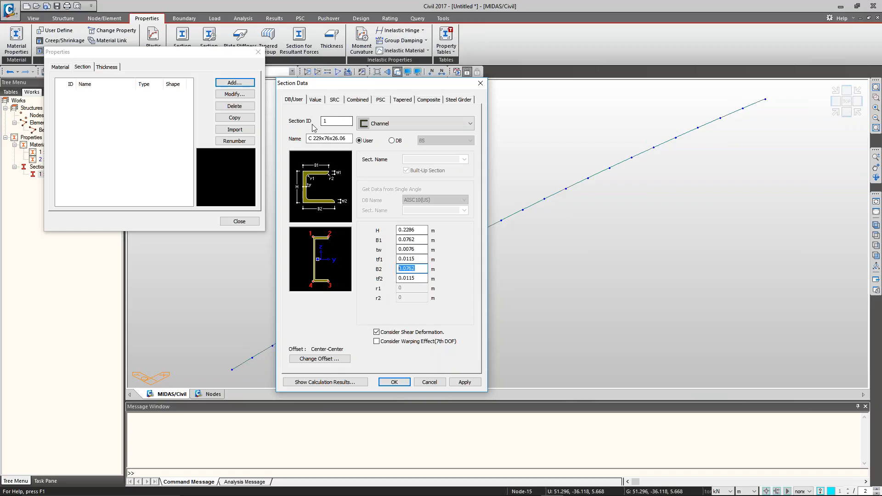
Step: Preview the prestressed concrete section shapes PSC-3CELL, PSC-nCELL, PSC-MID and PSC-I in turn
{"action": "left_click", "coordinate": [381, 99]}
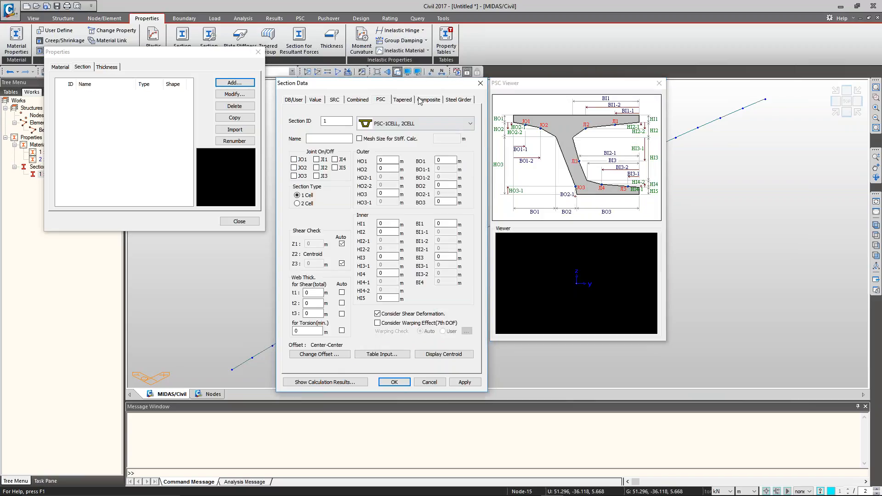
{"action": "left_click_drag", "start_coordinate": [321, 83], "coordinate": [315, 71]}
{"action": "left_click", "coordinate": [463, 112]}
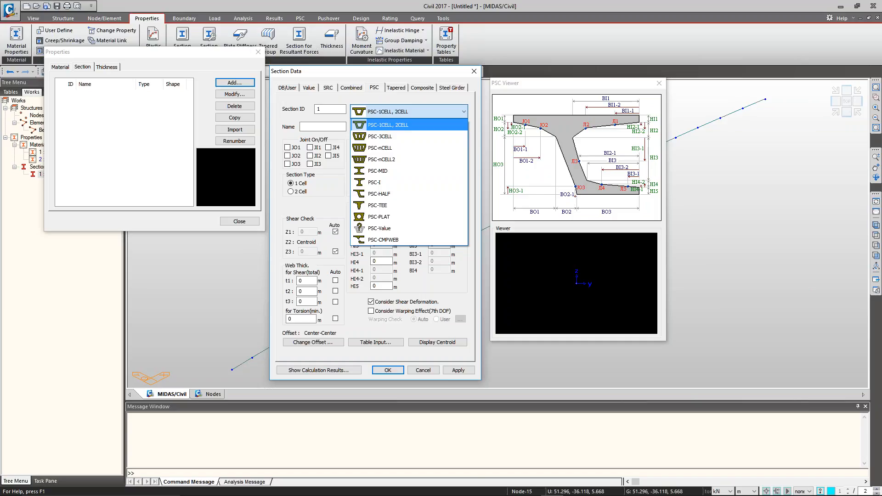
{"action": "left_click", "coordinate": [401, 136]}
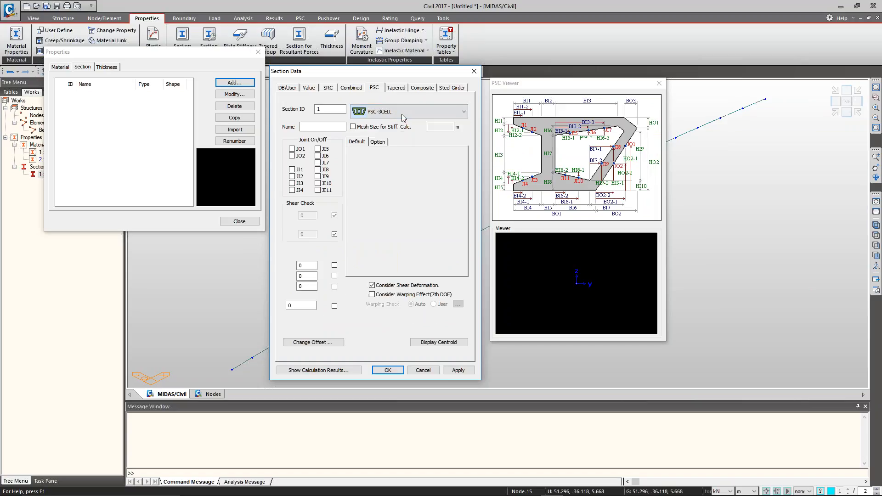
{"action": "left_click", "coordinate": [405, 114]}
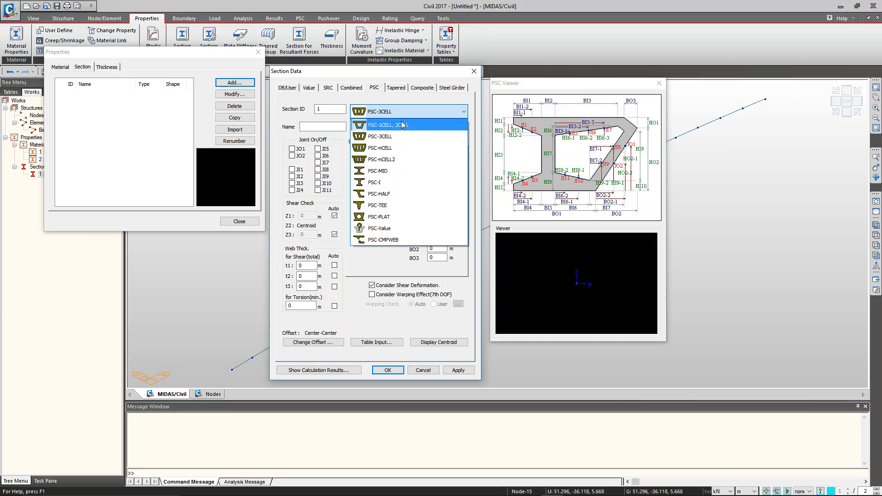
{"action": "left_click", "coordinate": [395, 149]}
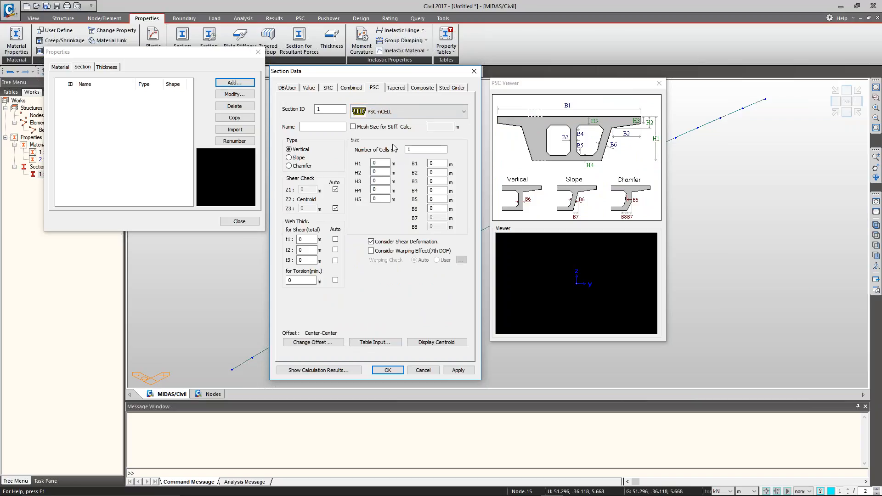
{"action": "left_click", "coordinate": [396, 115]}
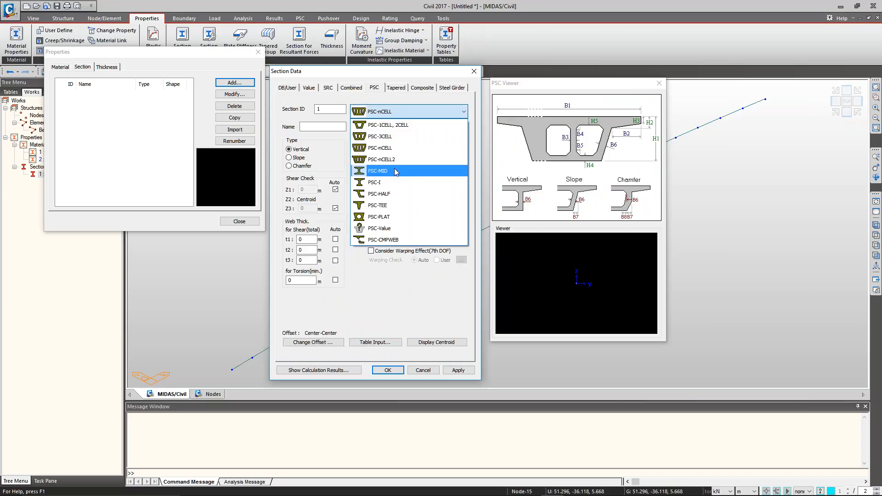
{"action": "left_click", "coordinate": [394, 169]}
{"action": "left_click", "coordinate": [389, 112]}
{"action": "left_click", "coordinate": [389, 182]}
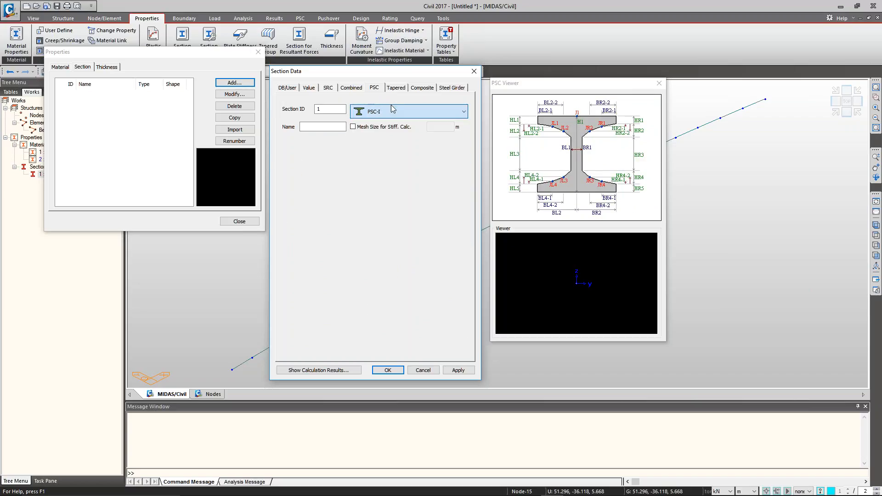
Step: Choose the PSC-TEE section shape and load the predefined section AG23
{"action": "left_click", "coordinate": [394, 116]}
{"action": "key", "text": "Down"}
{"action": "key", "text": "Down"}
{"action": "key", "text": "Down"}
{"action": "key", "text": "Up"}
{"action": "key", "text": "Return"}
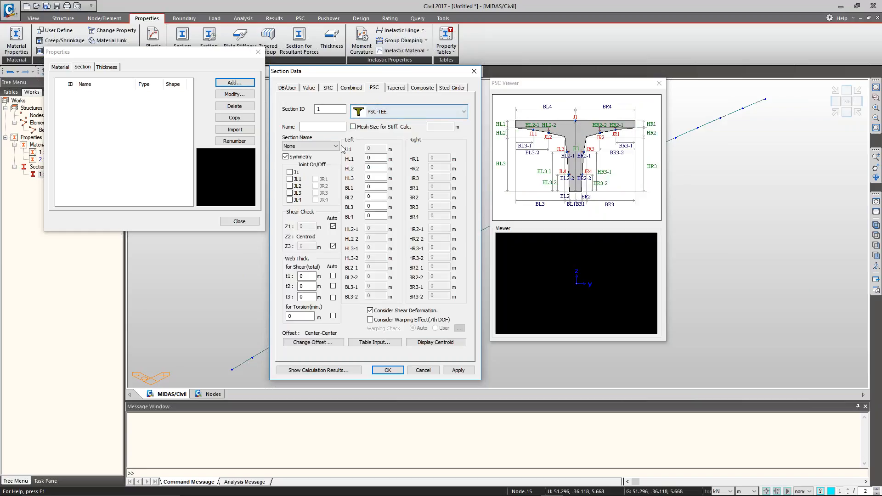
{"action": "left_click", "coordinate": [322, 146]}
{"action": "left_click", "coordinate": [315, 190]}
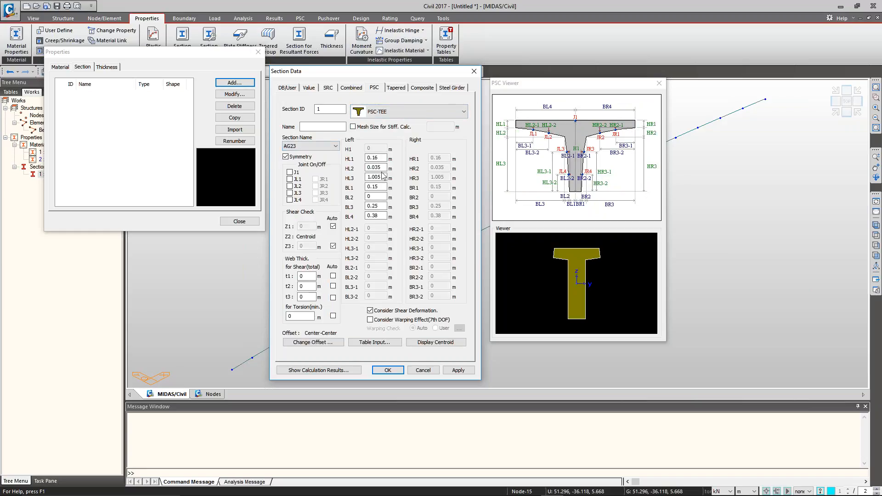
Step: Change the section shape to PSC-Value and open its definition by coordinates
{"action": "left_click", "coordinate": [398, 114]}
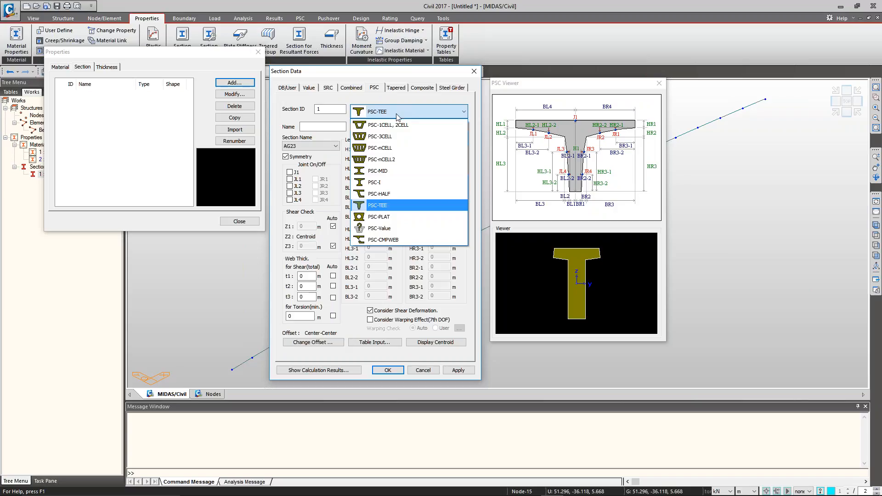
{"action": "left_click", "coordinate": [394, 228]}
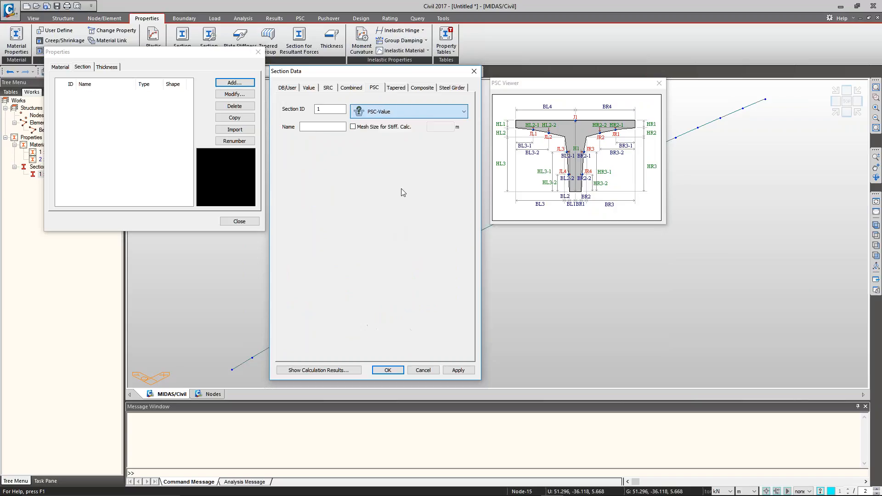
{"action": "left_click", "coordinate": [330, 143]}
{"action": "left_click_drag", "start_coordinate": [531, 76], "coordinate": [445, 77]}
{"action": "left_click", "coordinate": [446, 180]}
{"action": "left_click", "coordinate": [458, 181]}
{"action": "left_click", "coordinate": [449, 180]}
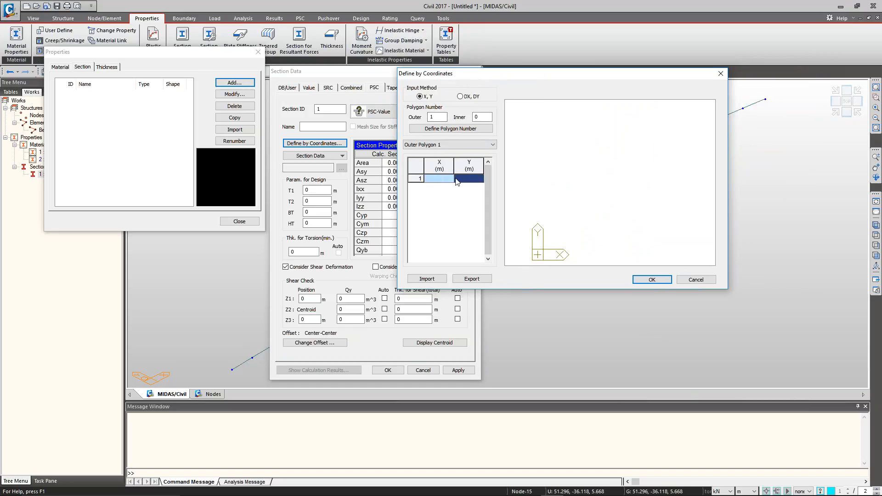
Step: Enter outer polygon vertices (0, 0), (1, 0), (1, 1) and (0, 1) in metres, and cancel both the polygon and the new section
{"action": "left_click", "coordinate": [441, 179]}
{"action": "type", "text": "0"}
{"action": "left_click", "coordinate": [443, 187]}
{"action": "type", "text": "1"}
{"action": "left_click", "coordinate": [449, 195]}
{"action": "type", "text": "1"}
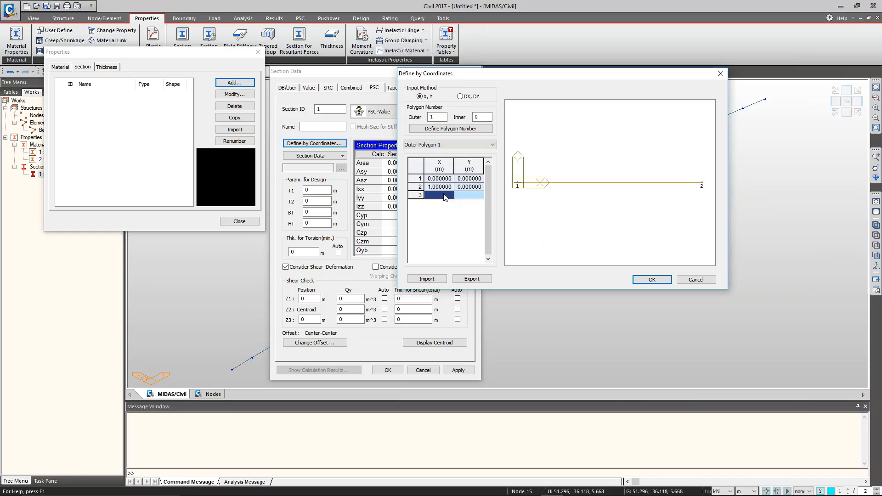
{"action": "left_click", "coordinate": [466, 197]}
{"action": "type", "text": "1"}
{"action": "key", "text": "Return"}
{"action": "left_click", "coordinate": [439, 203]}
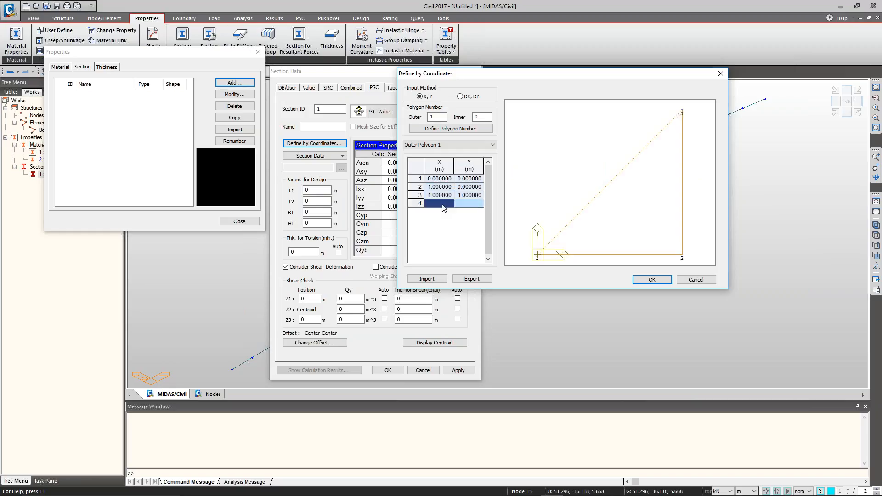
{"action": "type", "text": "0"}
{"action": "left_click", "coordinate": [466, 204]}
{"action": "type", "text": "1"}
{"action": "key", "text": "Return"}
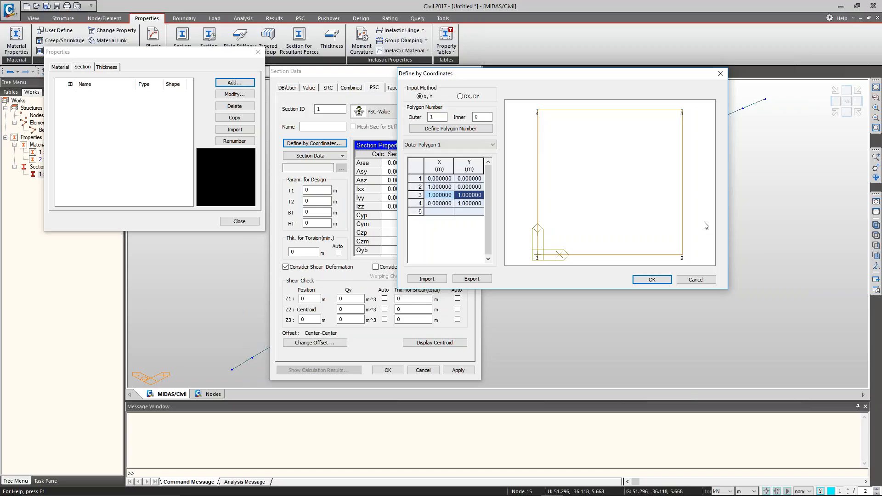
{"action": "left_click", "coordinate": [696, 279]}
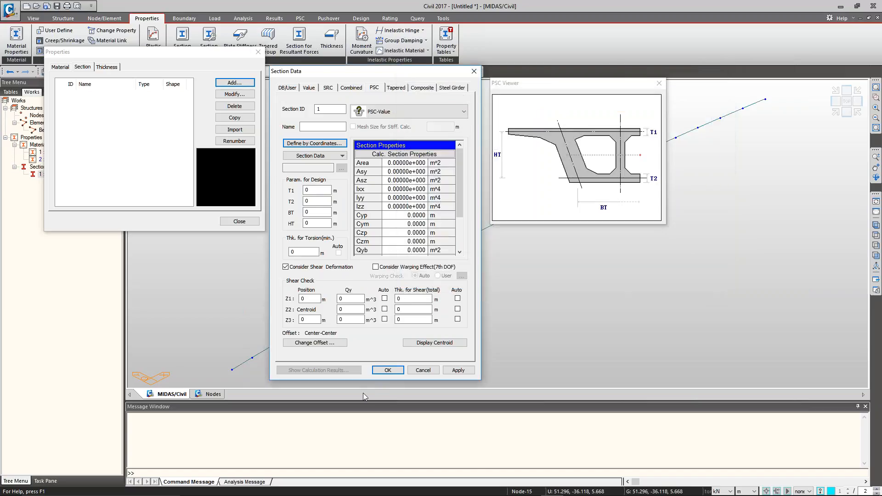
{"action": "left_click", "coordinate": [422, 371]}
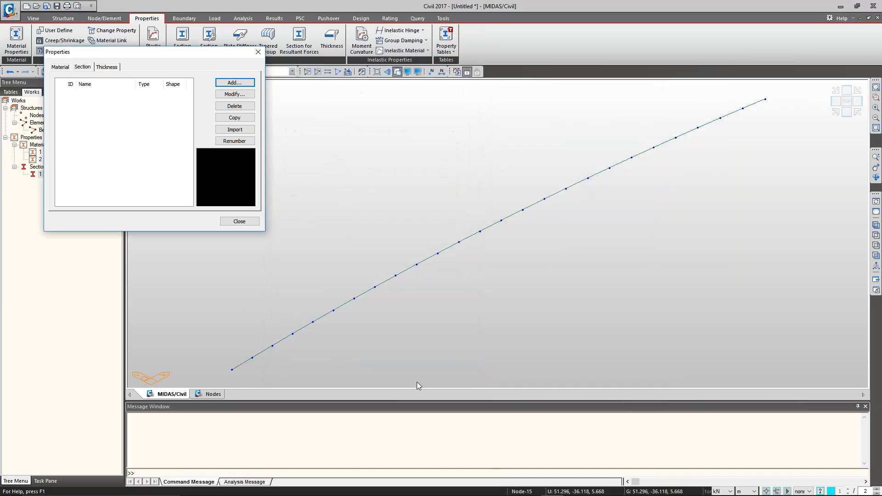
Step: Open Practice.mcb from the Desktop as the source project for importing sections
{"action": "left_click", "coordinate": [239, 130]}
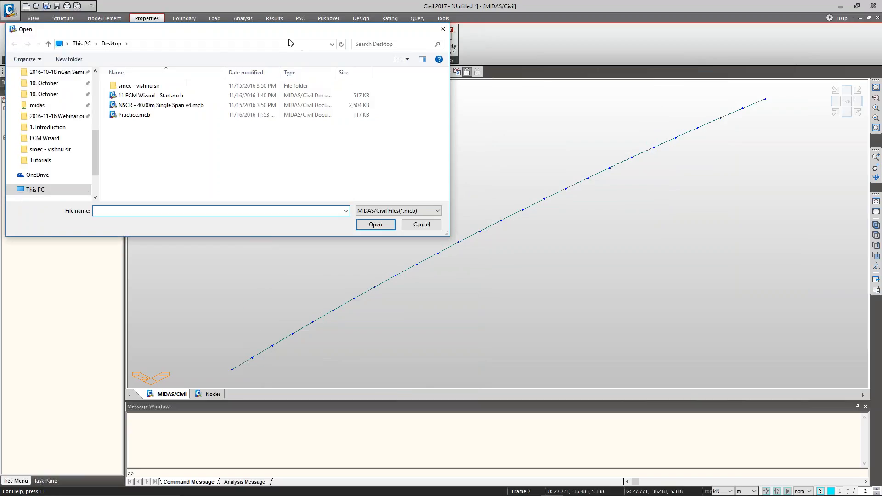
{"action": "left_click_drag", "start_coordinate": [340, 34], "coordinate": [640, 79]}
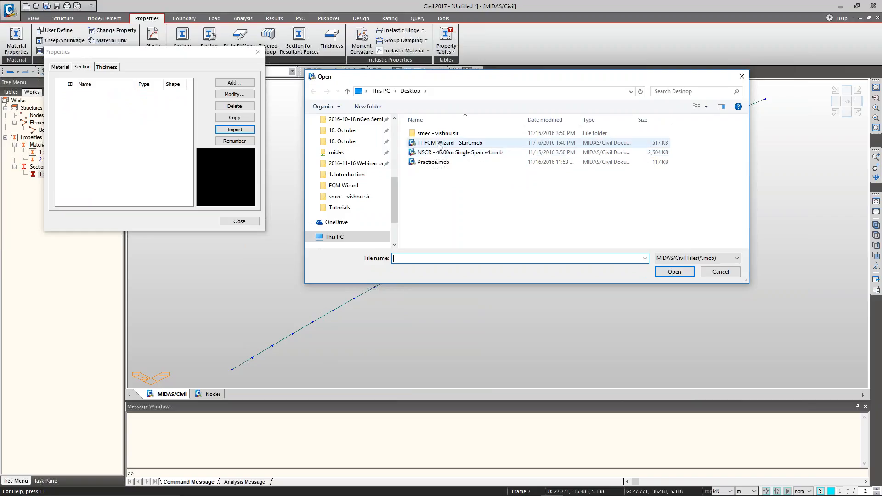
{"action": "double_click", "coordinate": [437, 162]}
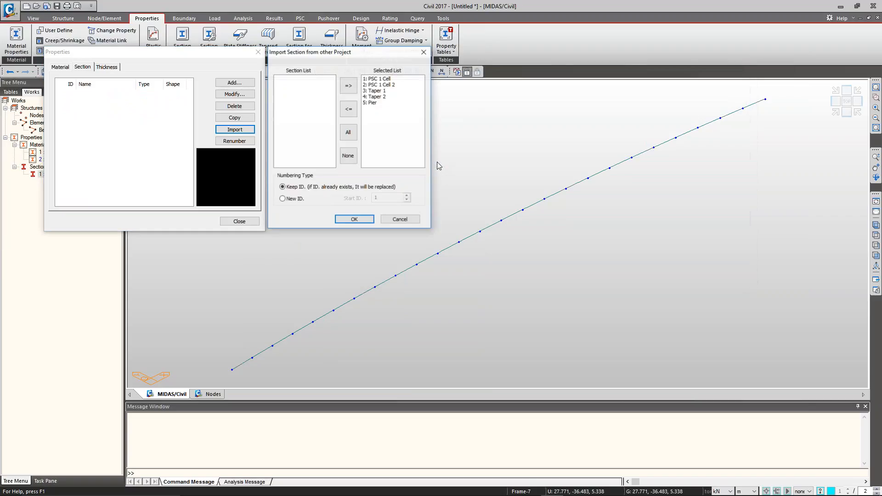
Step: Exclude Taper 1, Taper 2 and Pier, import sections PSC 1 Cell and PSC 1 Cell 2 with kept IDs, and close the properties
{"action": "left_click_drag", "start_coordinate": [386, 92], "coordinate": [389, 106]}
{"action": "left_click", "coordinate": [390, 96]}
{"action": "left_click", "coordinate": [349, 109]}
{"action": "left_click", "coordinate": [379, 79]}
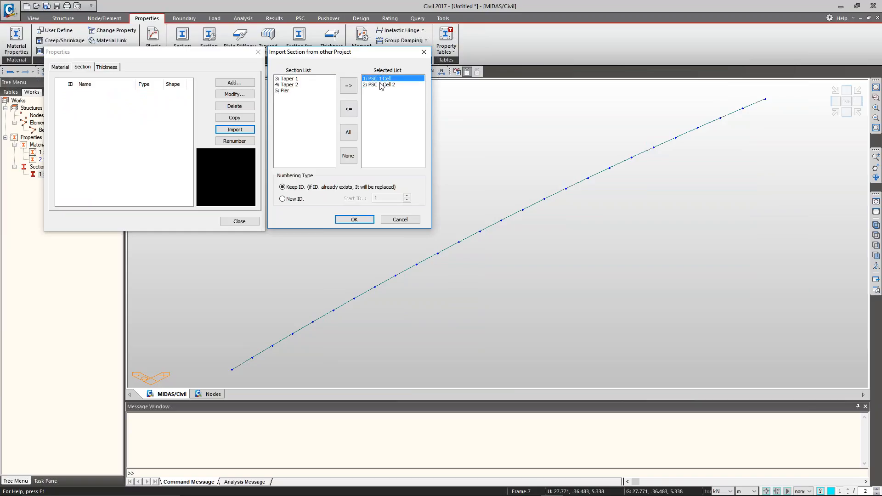
{"action": "left_click", "coordinate": [383, 85]}
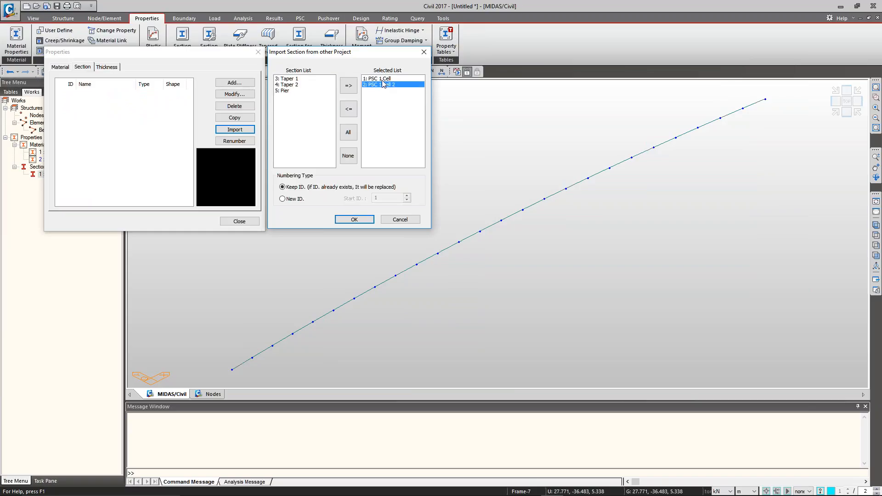
{"action": "left_click", "coordinate": [383, 79], "text": "ctrl"}
{"action": "left_click", "coordinate": [355, 220]}
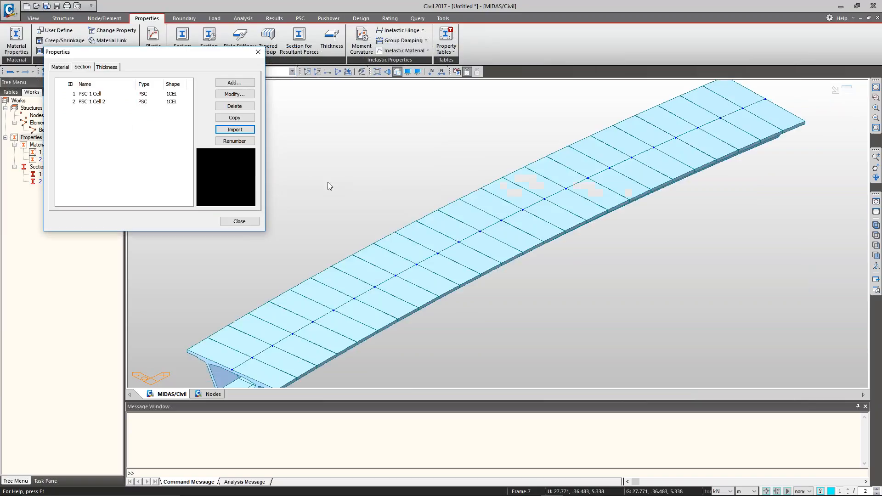
{"action": "left_click", "coordinate": [110, 102]}
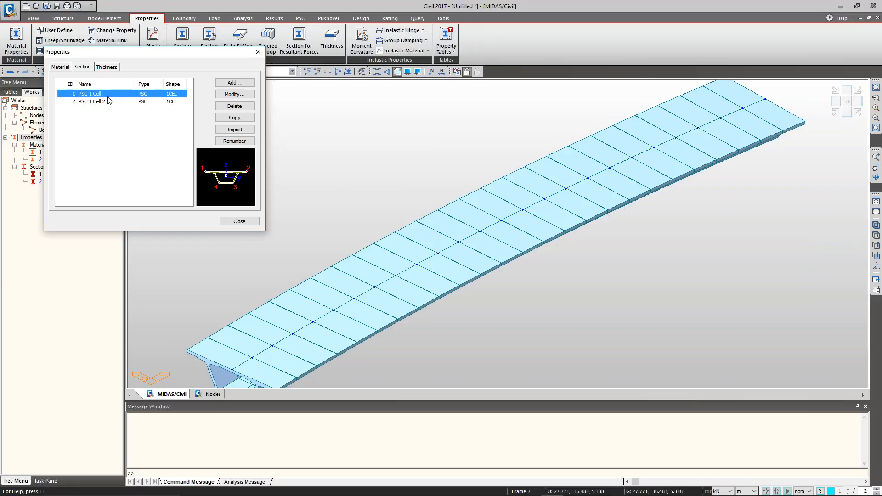
{"action": "left_click", "coordinate": [239, 221]}
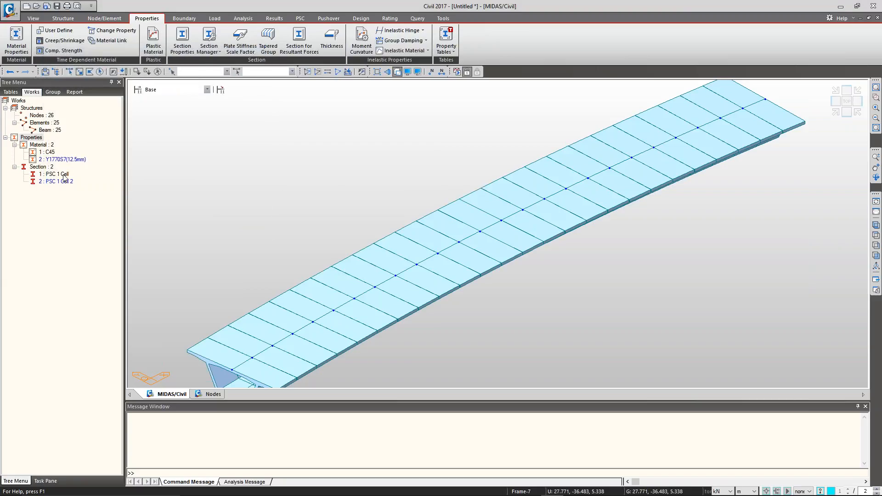
Step: Open section PSC 1 Cell for editing, try an HO1 of 0.5 m, and cancel the change
{"action": "right_click", "coordinate": [64, 177]}
{"action": "left_click", "coordinate": [107, 295]}
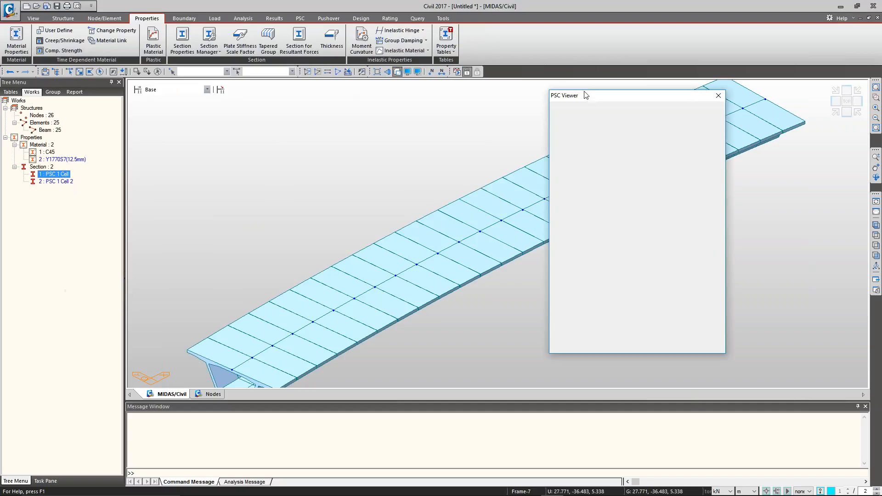
{"action": "left_click_drag", "start_coordinate": [435, 98], "coordinate": [425, 85]}
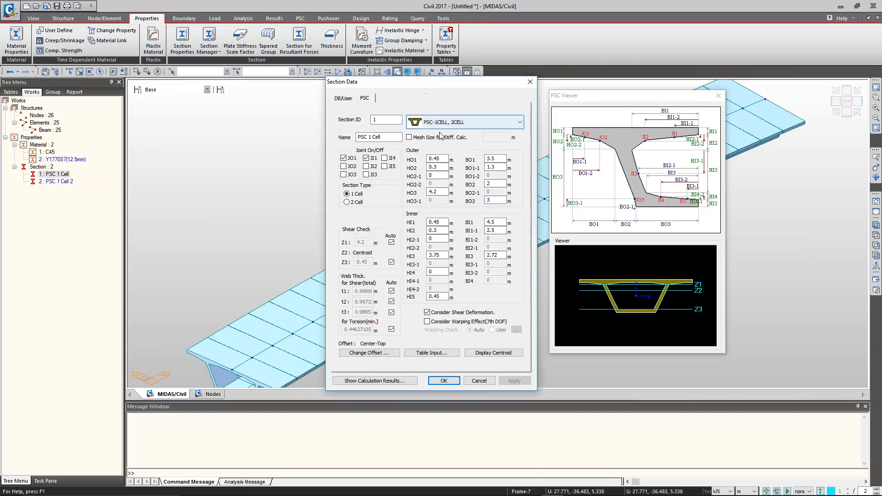
{"action": "left_click", "coordinate": [436, 159]}
{"action": "type", "text": "5"}
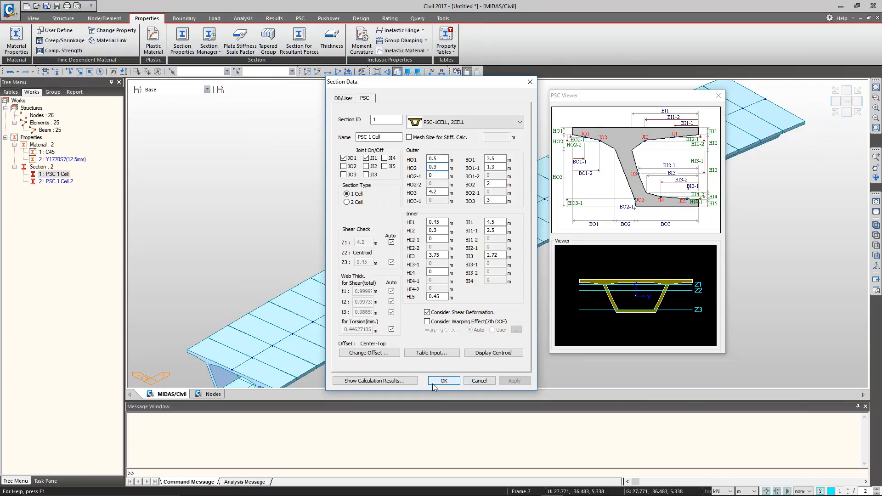
{"action": "left_click", "coordinate": [480, 383]}
Step: Switch the girder from solid section display to line display and show the element numbers
{"action": "left_click", "coordinate": [846, 112]}
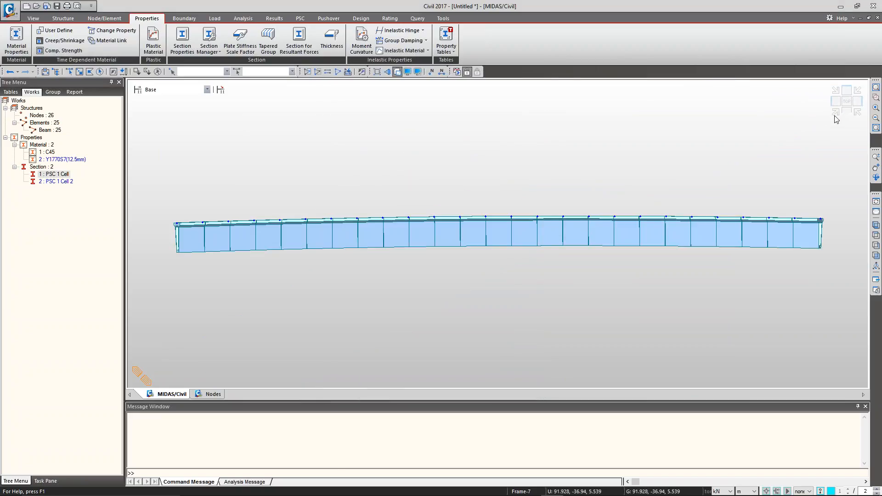
{"action": "left_click", "coordinate": [835, 115]}
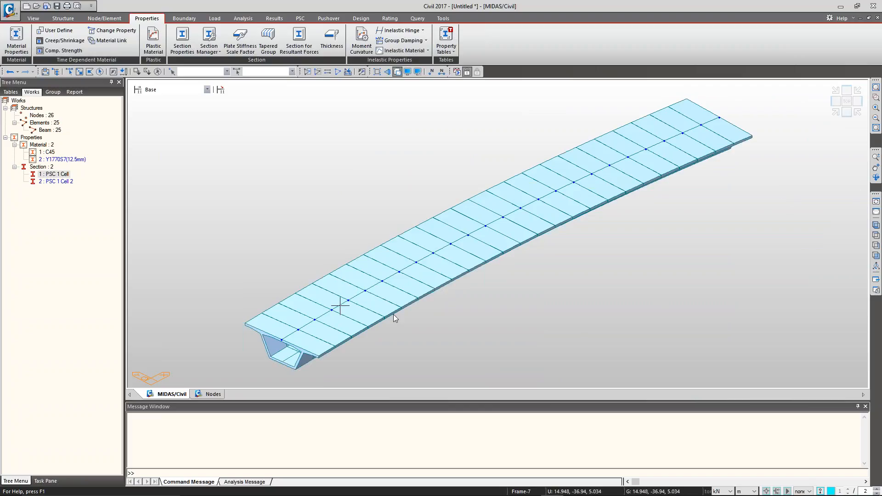
{"action": "left_click", "coordinate": [362, 75]}
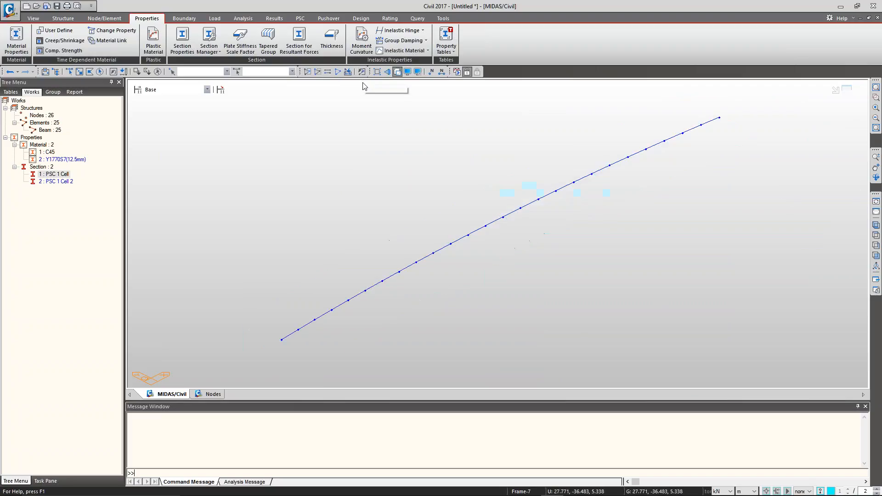
{"action": "left_click", "coordinate": [441, 72]}
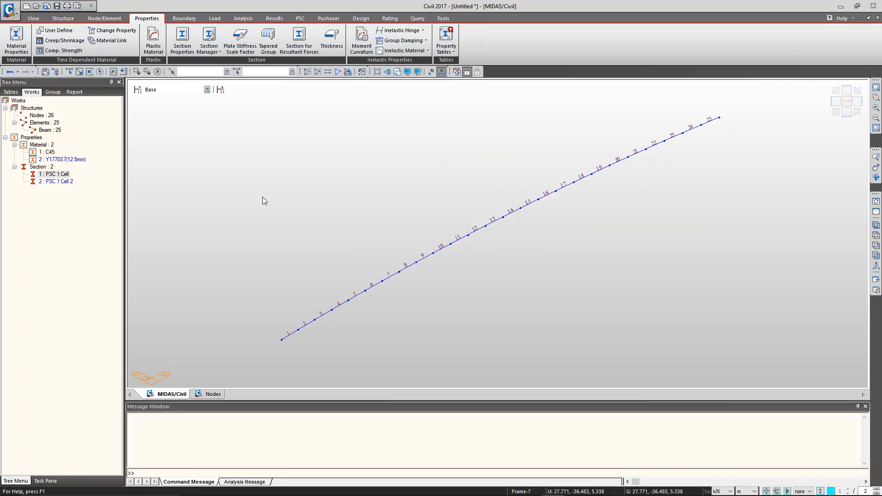
Step: Examine the dimensions of sections PSC 1 Cell and PSC 1 Cell 2 in turn, without changing them
{"action": "left_click", "coordinate": [64, 177]}
{"action": "right_click", "coordinate": [58, 174]}
{"action": "left_click", "coordinate": [74, 292]}
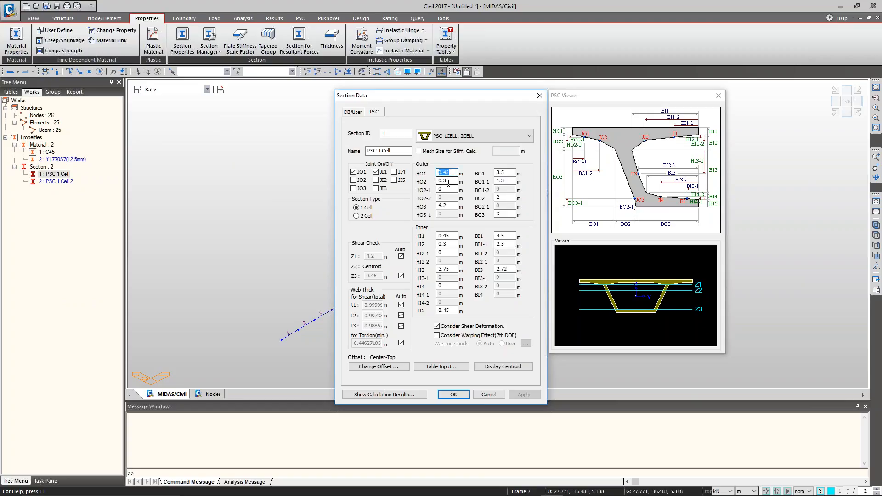
{"action": "left_click", "coordinate": [539, 97]}
{"action": "left_click", "coordinate": [55, 180]}
{"action": "right_click", "coordinate": [55, 181]}
{"action": "left_click", "coordinate": [83, 299]}
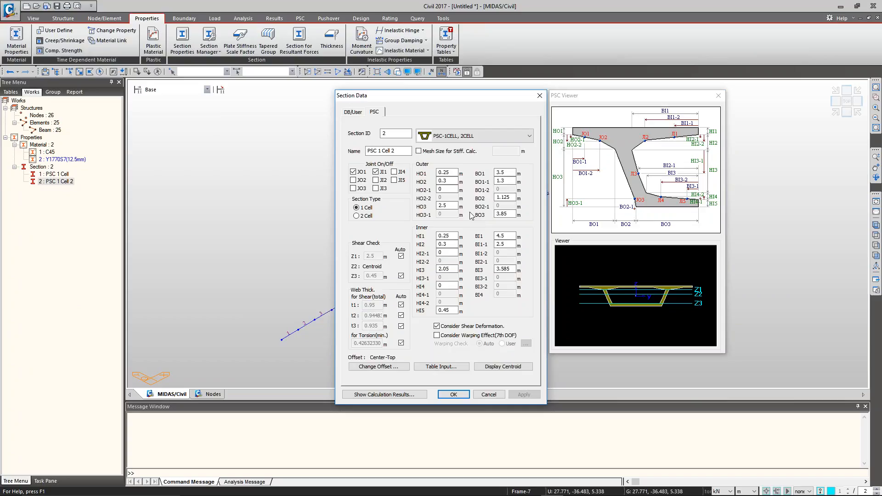
{"action": "left_click", "coordinate": [540, 96]}
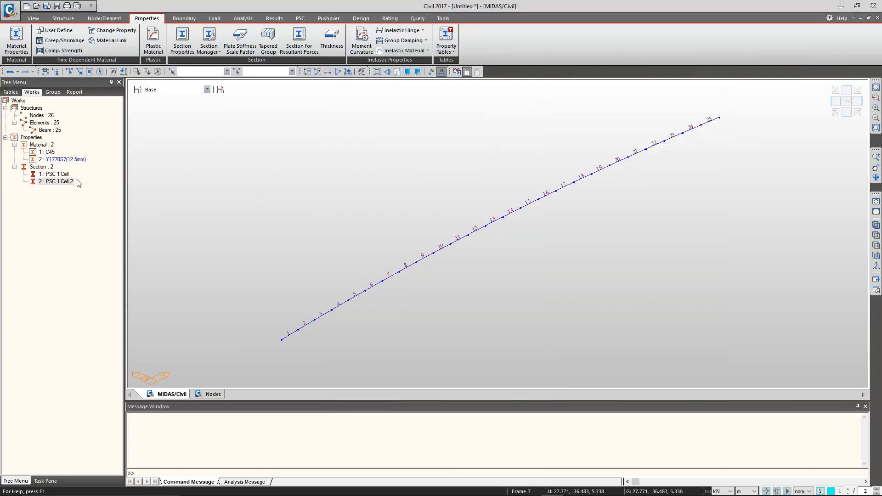
Step: Start a new tapered section with ID 3 and the PSC-1CELL shape
{"action": "right_click", "coordinate": [51, 169]}
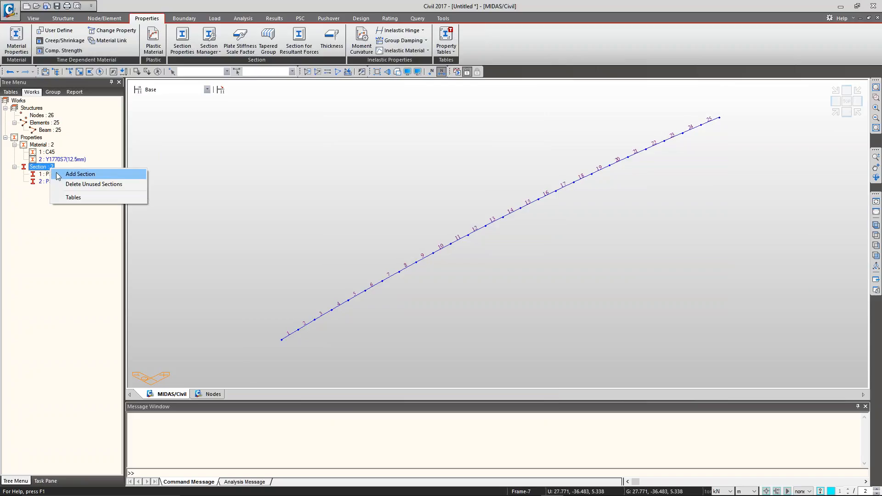
{"action": "left_click", "coordinate": [58, 177]}
{"action": "left_click_drag", "start_coordinate": [381, 92], "coordinate": [367, 71]}
{"action": "left_click", "coordinate": [444, 92]}
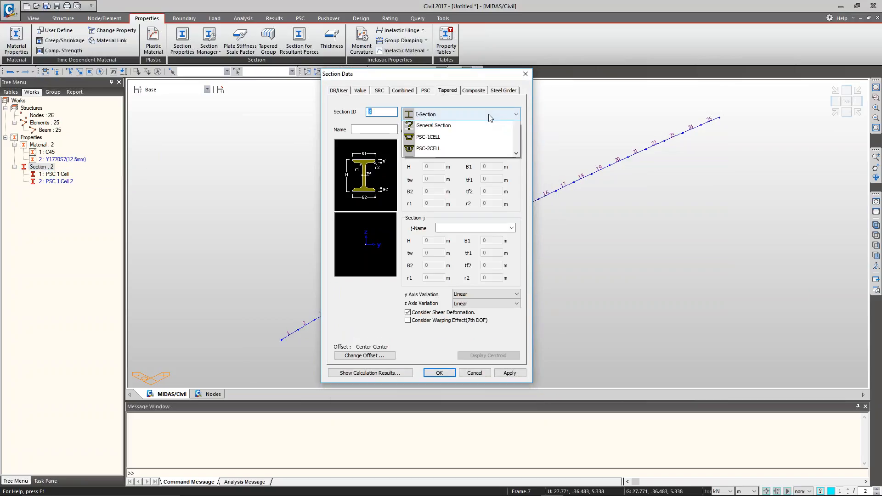
{"action": "left_click", "coordinate": [489, 114]}
{"action": "scroll", "coordinate": [474, 276], "scroll_direction": "down", "scroll_amount": 1}
{"action": "left_click", "coordinate": [473, 252]}
Step: Import the tapered section's Size-I dimensions from PSC 1 Cell and its Size-J dimensions from PSC 1 Cell 2
{"action": "left_click", "coordinate": [467, 231]}
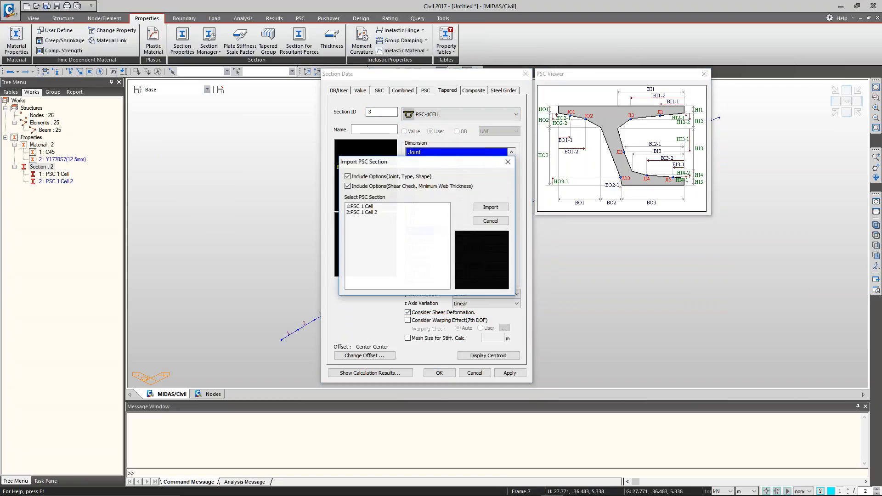
{"action": "left_click", "coordinate": [398, 207]}
{"action": "left_click", "coordinate": [490, 207]}
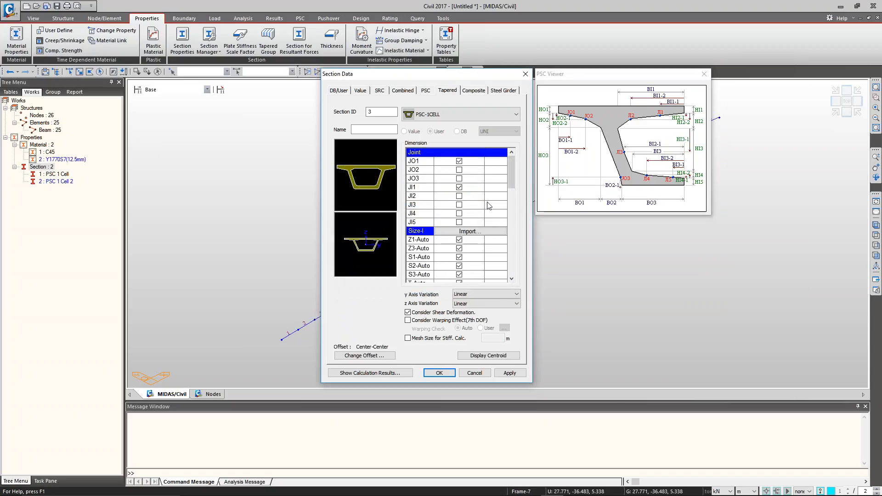
{"action": "left_click_drag", "start_coordinate": [509, 177], "coordinate": [511, 218]}
{"action": "left_click", "coordinate": [487, 216]}
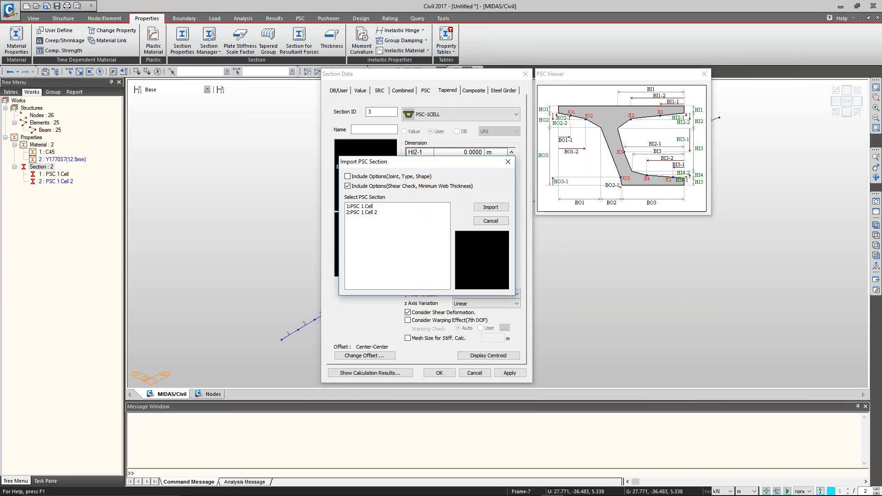
{"action": "left_click", "coordinate": [385, 215]}
{"action": "left_click", "coordinate": [490, 209]}
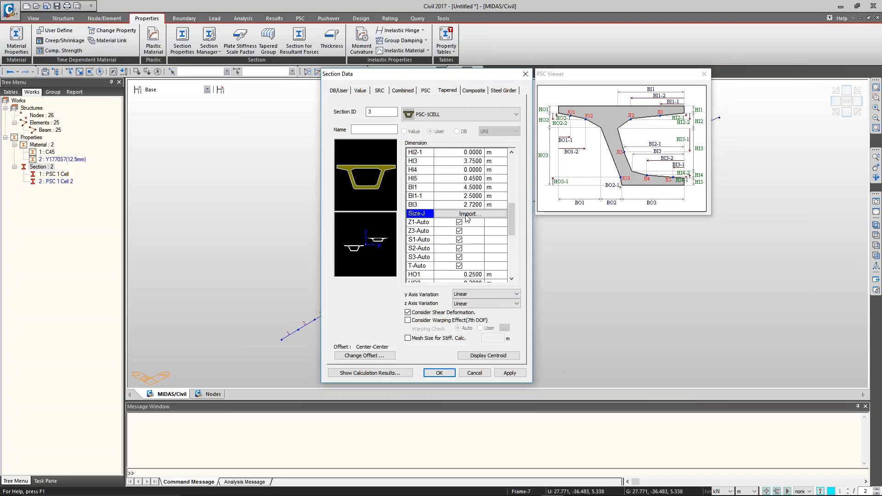
{"action": "left_click", "coordinate": [466, 214]}
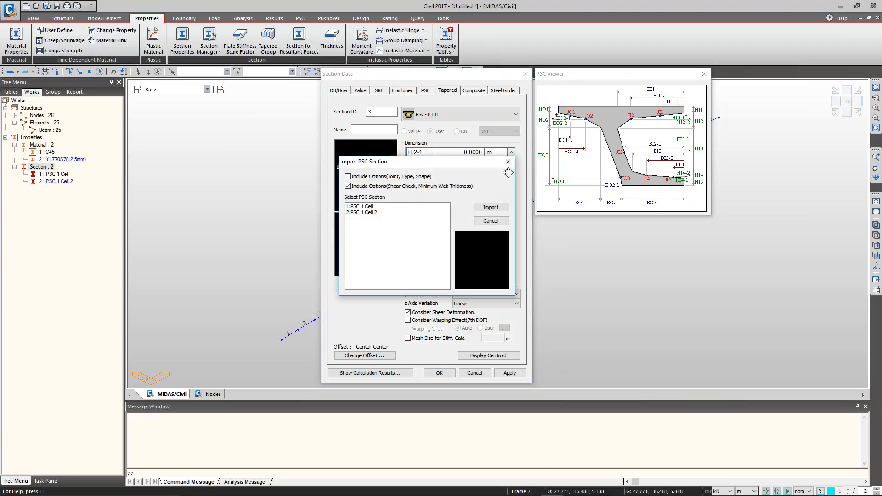
{"action": "left_click", "coordinate": [366, 207]}
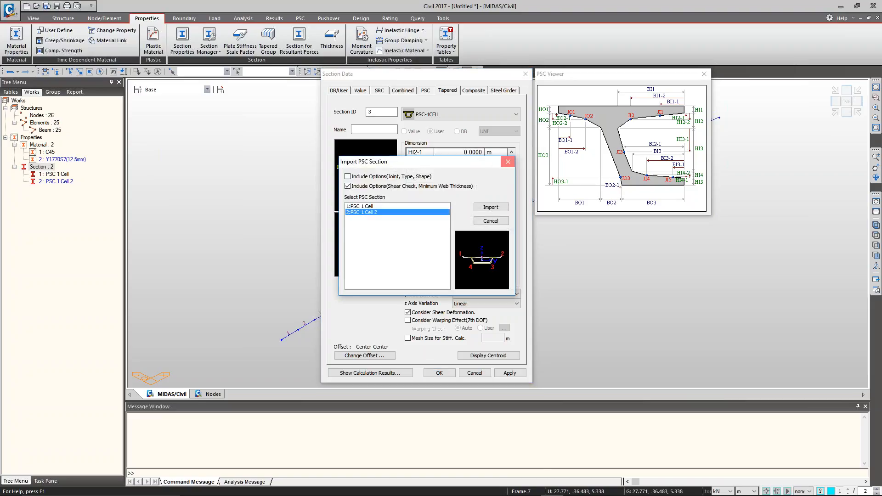
{"action": "left_click", "coordinate": [508, 162]}
Step: Name the tapered section Taper 1 and apply it, keeping the section definition open
{"action": "scroll", "coordinate": [513, 191], "scroll_direction": "up", "scroll_amount": 7}
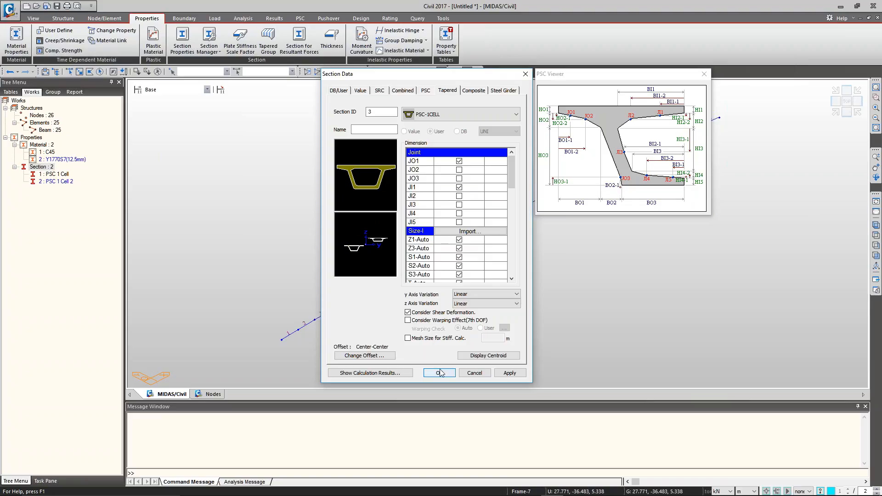
{"action": "left_click", "coordinate": [509, 372]}
{"action": "left_click", "coordinate": [454, 250]}
{"action": "left_click", "coordinate": [353, 129]}
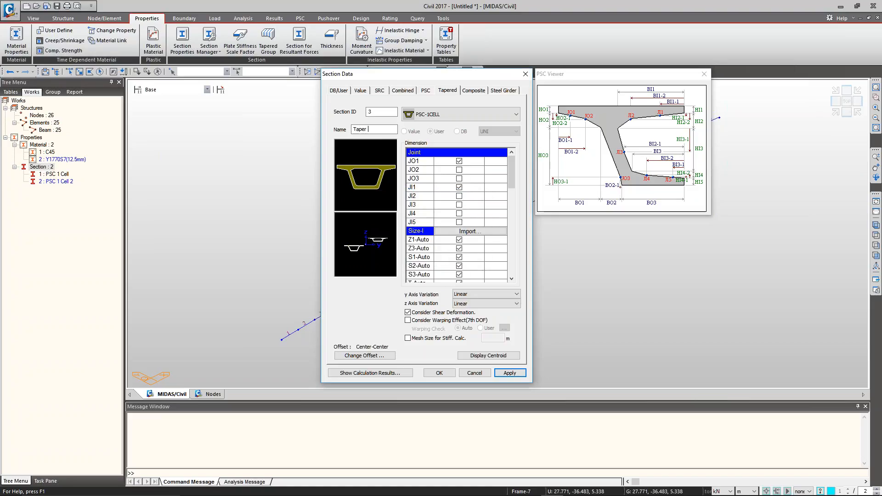
{"action": "left_click", "coordinate": [509, 373]}
Step: Name the next tapered section Taper 2 and import its Size-I dimensions from PSC 1 Cell 2
{"action": "left_click", "coordinate": [367, 130]}
{"action": "key", "text": "BackSpace"}
{"action": "key", "text": "BackSpace"}
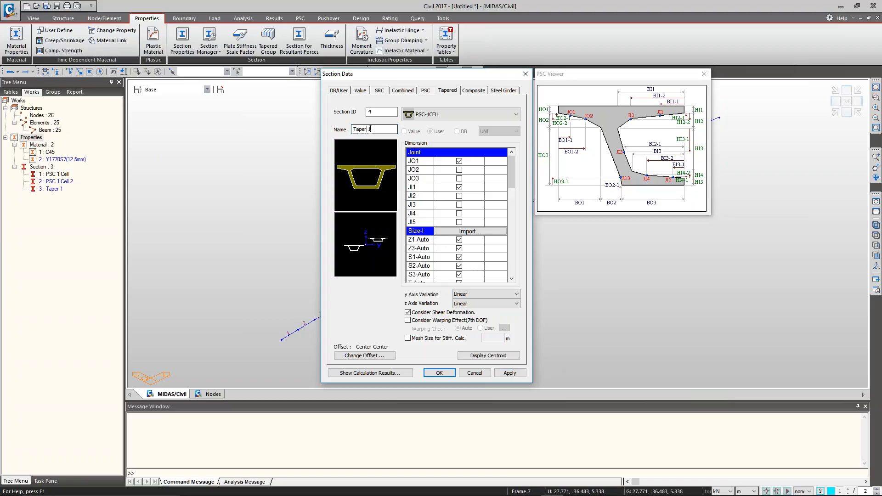
{"action": "type", "text": "2"}
{"action": "left_click", "coordinate": [469, 231]}
{"action": "left_click", "coordinate": [387, 212]}
{"action": "left_click", "coordinate": [490, 208]}
Step: Import Taper 2's Size-J dimensions from PSC 1 Cell, and confirm the section
{"action": "left_click_drag", "start_coordinate": [512, 173], "coordinate": [511, 231]}
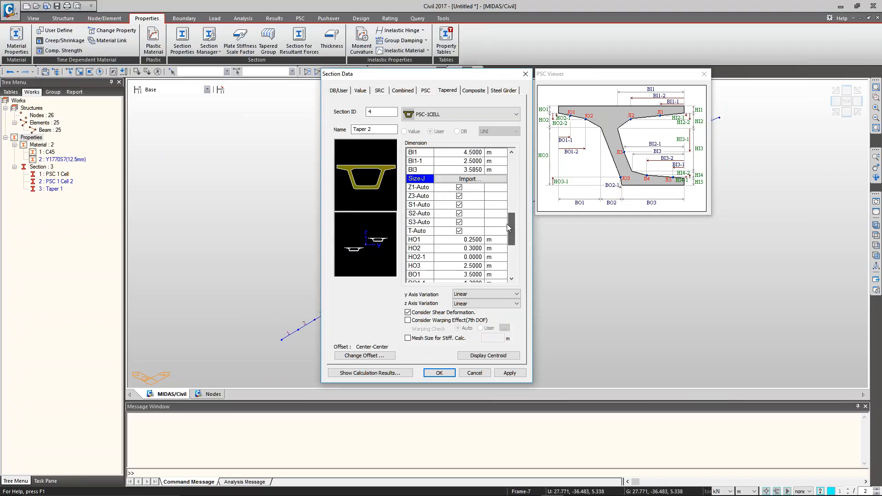
{"action": "left_click", "coordinate": [476, 179]}
{"action": "left_click", "coordinate": [370, 206]}
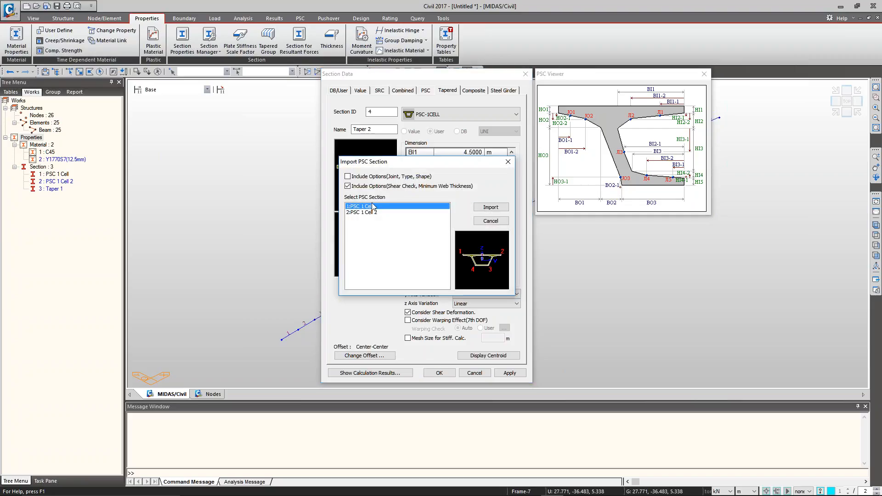
{"action": "left_click", "coordinate": [488, 207]}
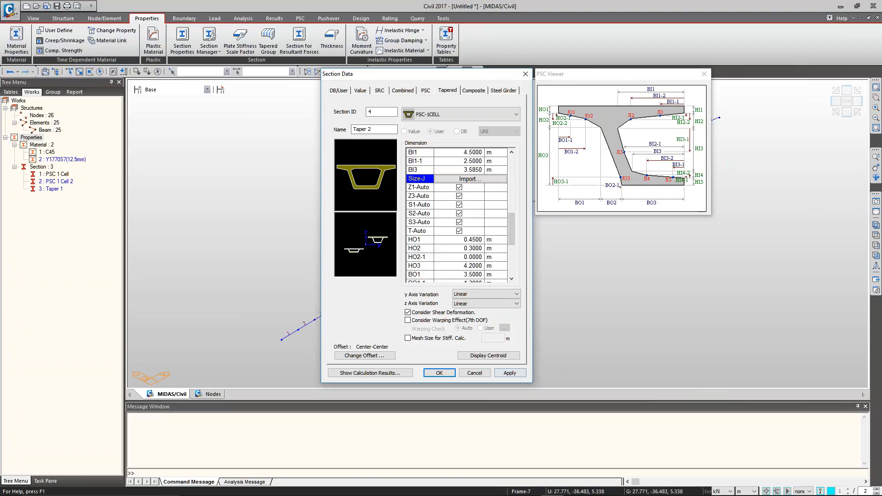
{"action": "left_click", "coordinate": [439, 373]}
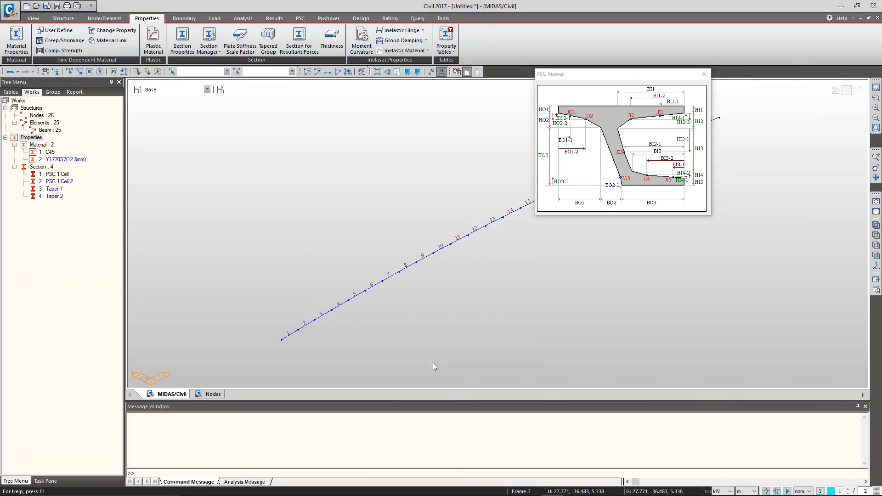
{"action": "left_click", "coordinate": [703, 75]}
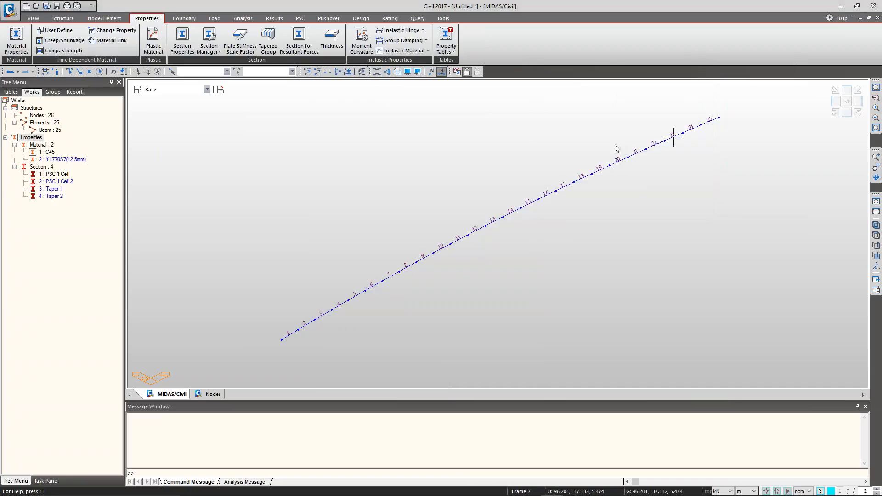
{"action": "left_click", "coordinate": [847, 114]}
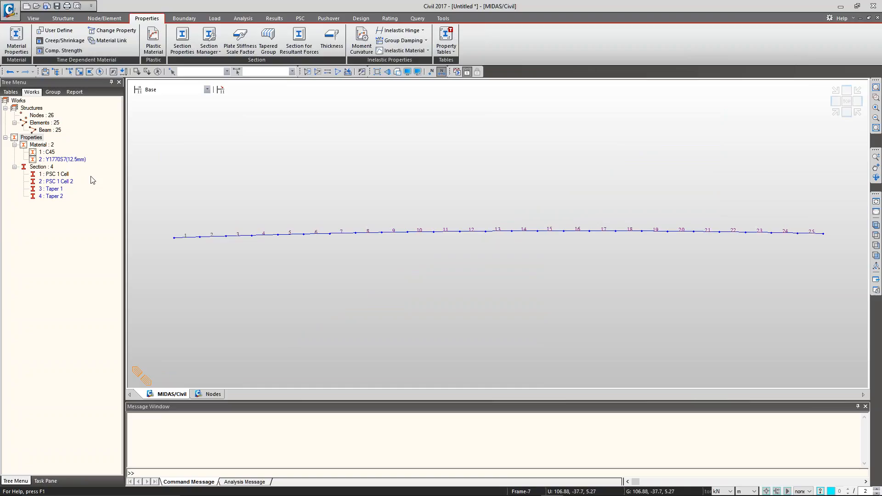
Step: Display the beam elements with their solid section shapes and assign the Taper 1 section to elements 1 to 8
{"action": "left_click", "coordinate": [79, 71]}
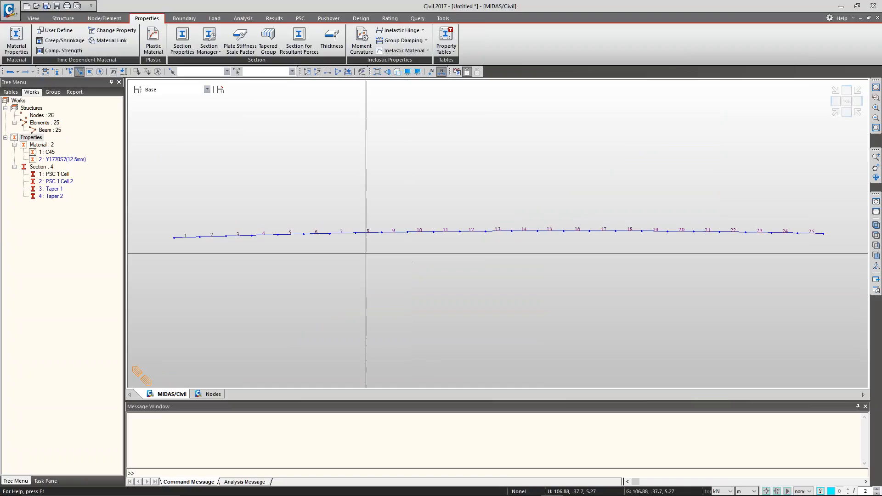
{"action": "key", "text": "ctrl+h"}
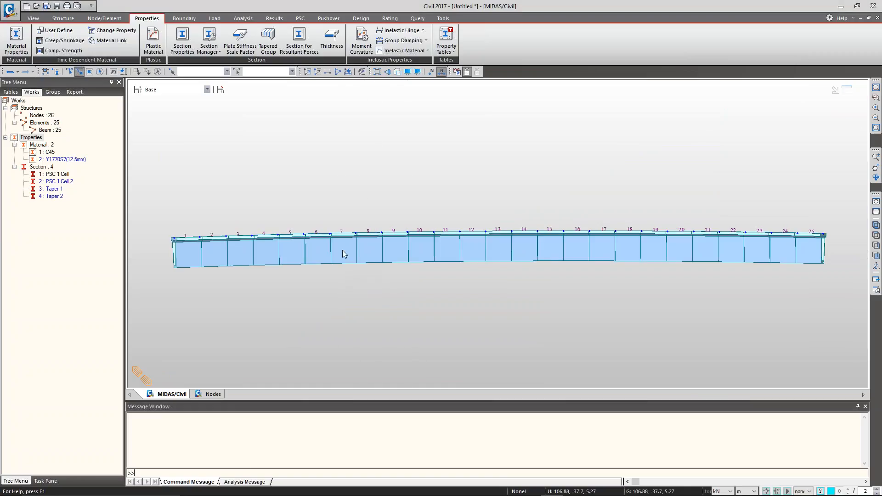
{"action": "left_click_drag", "start_coordinate": [367, 255], "coordinate": [190, 219]}
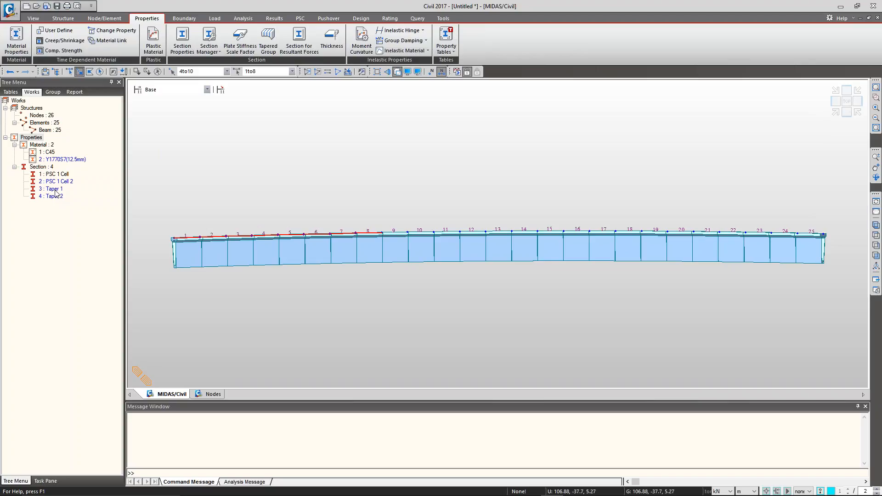
{"action": "left_click_drag", "start_coordinate": [55, 193], "coordinate": [228, 132]}
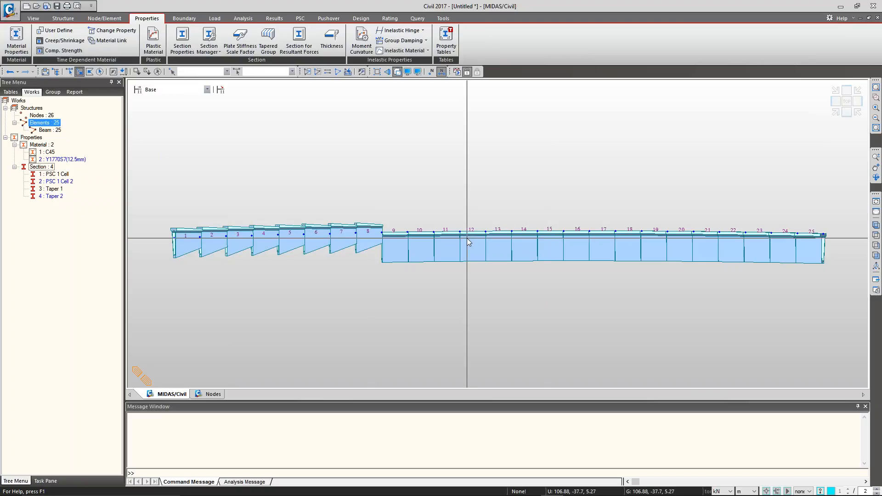
Step: Assign the Taper 1 section to elements 17 to 25 and the Taper 2 section to elements 9 to 16
{"action": "left_click_drag", "start_coordinate": [818, 247], "coordinate": [591, 222]}
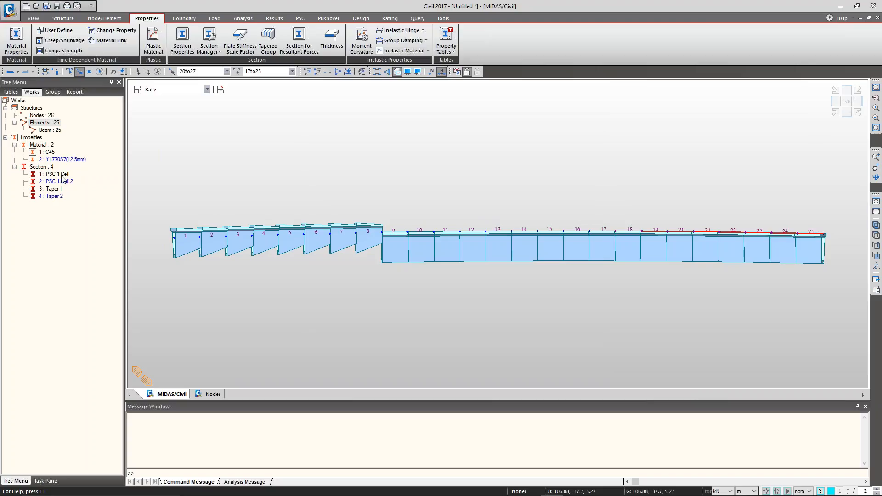
{"action": "left_click_drag", "start_coordinate": [58, 175], "coordinate": [248, 191]}
{"action": "left_click_drag", "start_coordinate": [809, 243], "coordinate": [604, 223]}
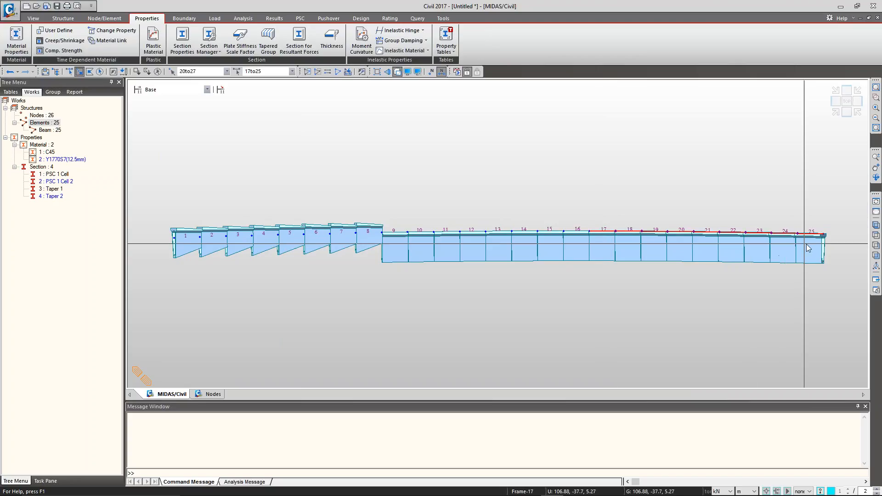
{"action": "left_click_drag", "start_coordinate": [807, 244], "coordinate": [599, 213]}
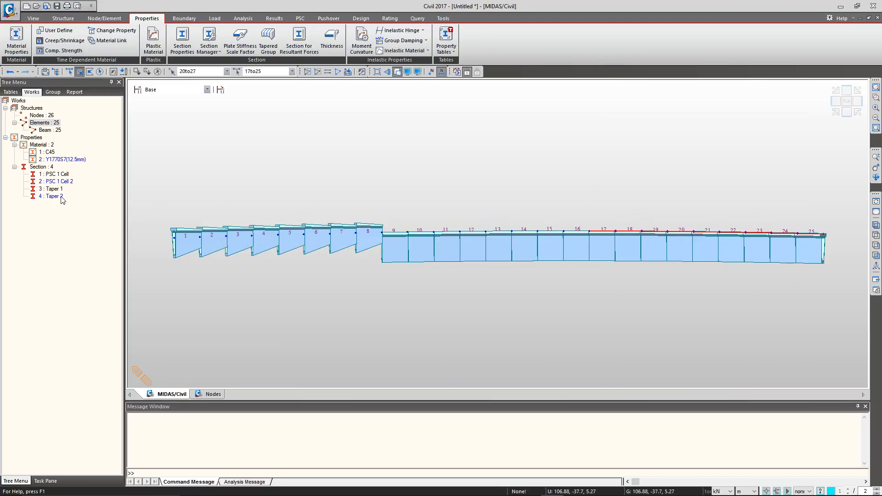
{"action": "left_click_drag", "start_coordinate": [59, 195], "coordinate": [530, 249]}
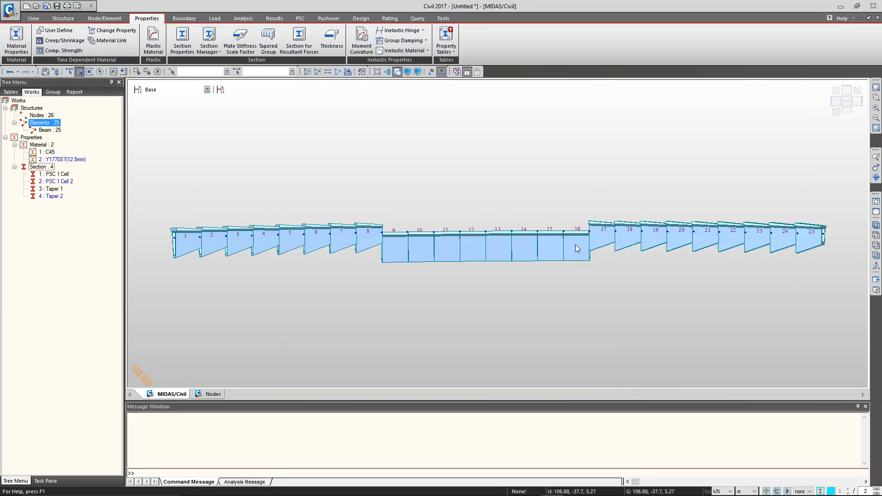
{"action": "left_click_drag", "start_coordinate": [583, 264], "coordinate": [385, 243]}
{"action": "left_click_drag", "start_coordinate": [61, 196], "coordinate": [405, 308]}
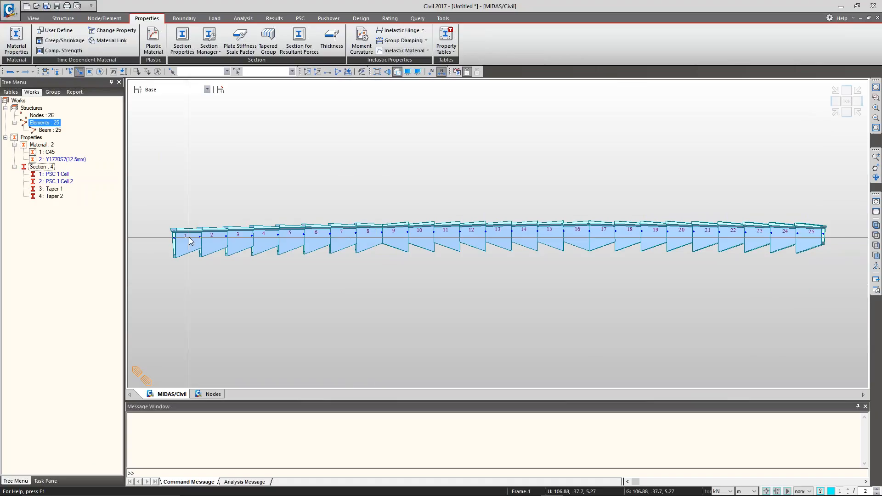
Step: Isolate elements 1 to 8 and examine how their tapered sections align at the nodes in side and isometric views
{"action": "left_click_drag", "start_coordinate": [372, 269], "coordinate": [179, 210]}
{"action": "key", "text": "F2"}
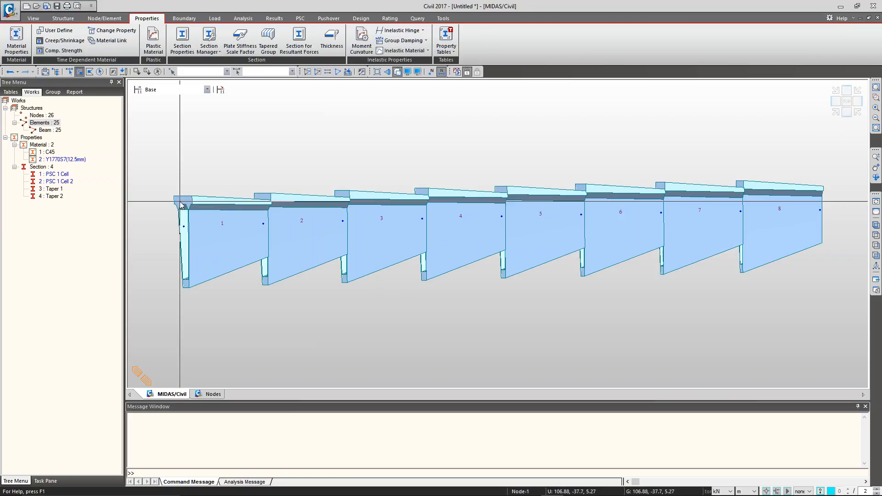
{"action": "left_click_drag", "start_coordinate": [172, 196], "coordinate": [192, 297]}
{"action": "scroll", "coordinate": [159, 251], "scroll_direction": "up", "scroll_amount": 5}
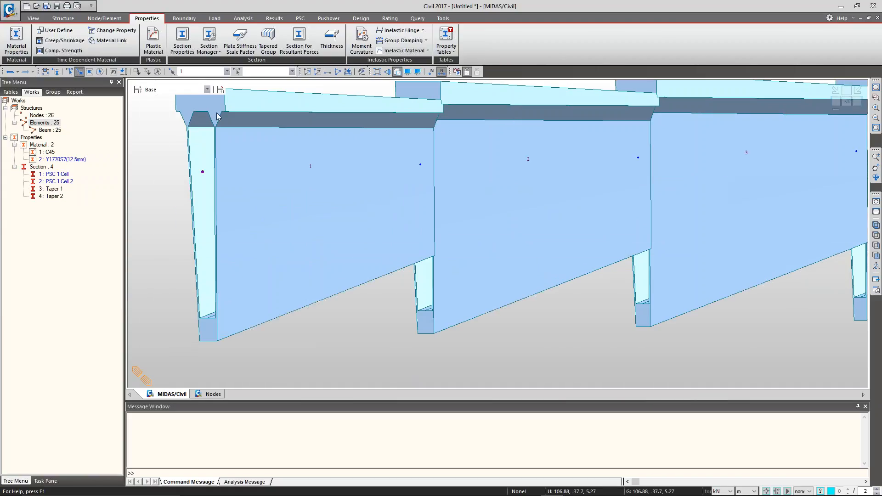
{"action": "scroll", "coordinate": [277, 278], "scroll_direction": "down", "scroll_amount": 5}
{"action": "scroll", "coordinate": [277, 281], "scroll_direction": "down", "scroll_amount": 1}
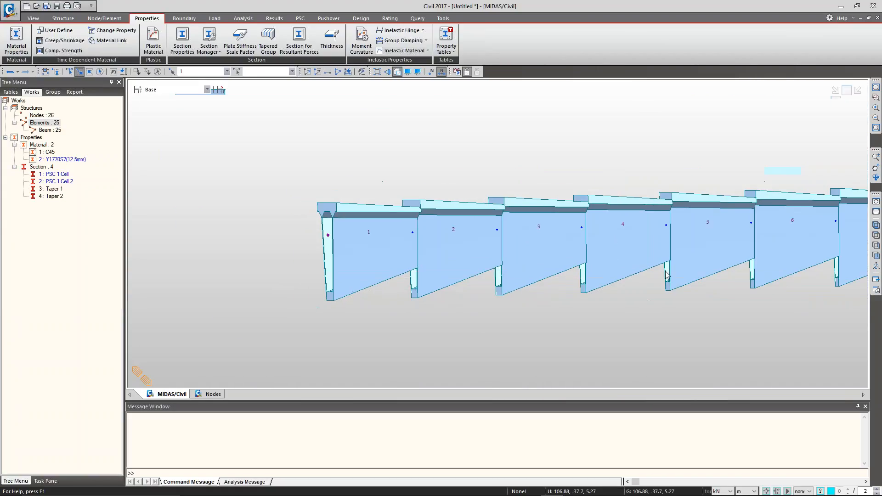
{"action": "middle_click_drag", "start_coordinate": [734, 256], "coordinate": [511, 271]}
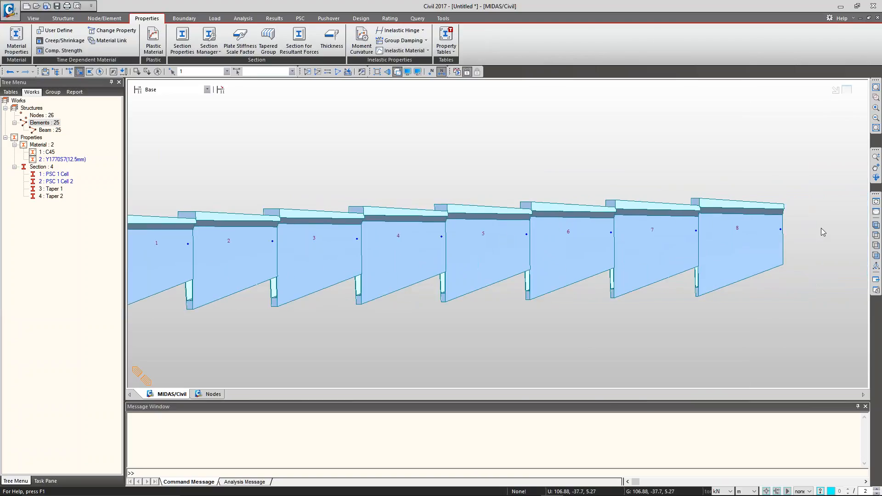
{"action": "left_click_drag", "start_coordinate": [778, 198], "coordinate": [800, 284]}
{"action": "left_click", "coordinate": [834, 114]}
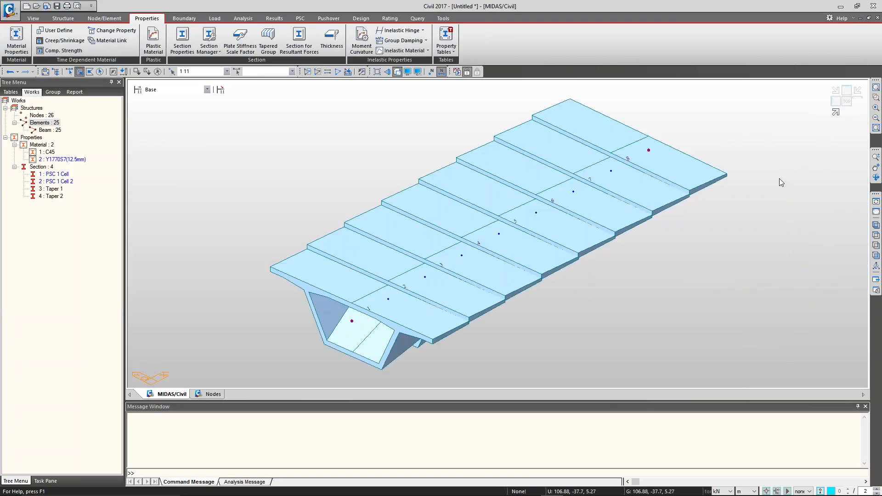
{"action": "left_click", "coordinate": [847, 112]}
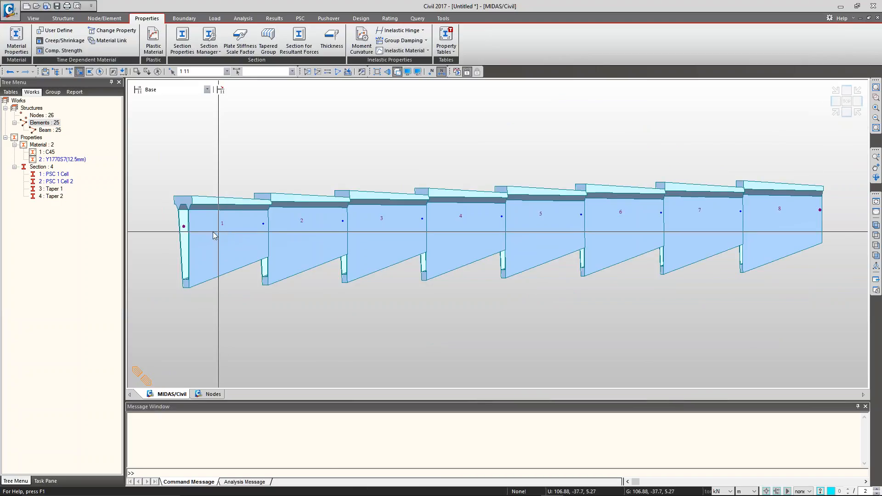
Step: Change the Taper 1 section's offset to Center-Top and confirm the section
{"action": "right_click", "coordinate": [53, 190]}
{"action": "left_click", "coordinate": [85, 312]}
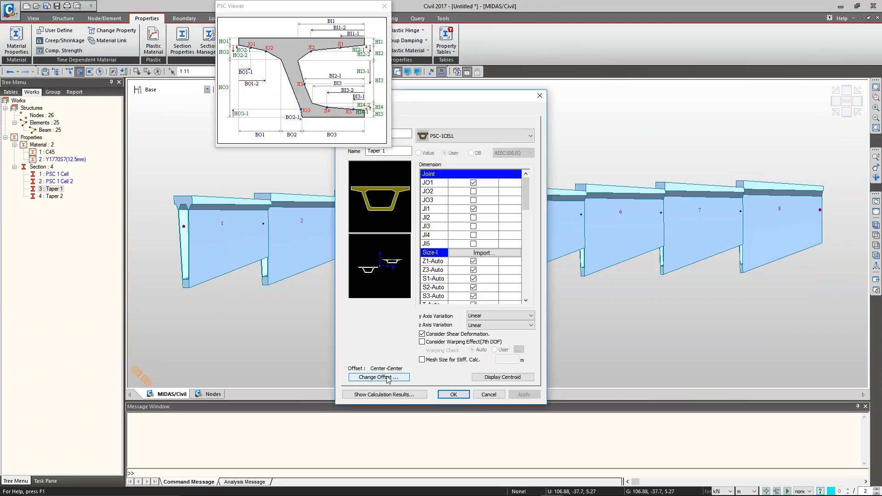
{"action": "left_click", "coordinate": [388, 378]}
{"action": "left_click", "coordinate": [380, 229]}
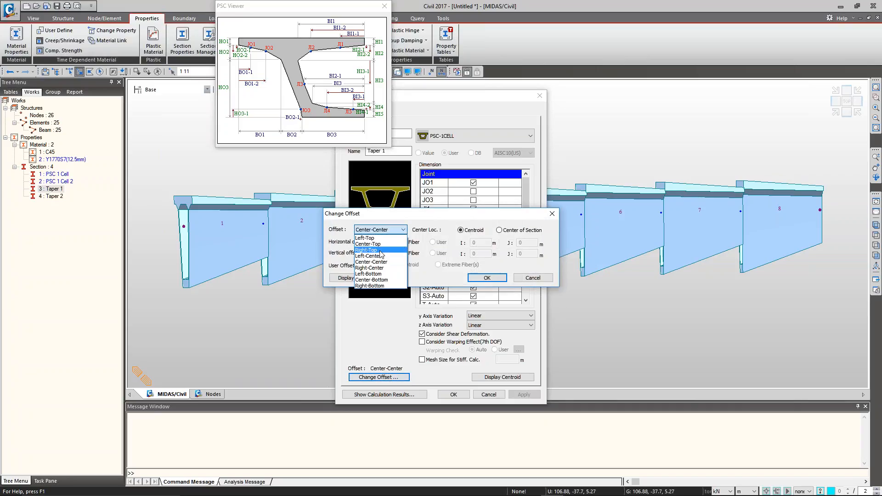
{"action": "left_click", "coordinate": [368, 244]}
{"action": "left_click", "coordinate": [487, 278]}
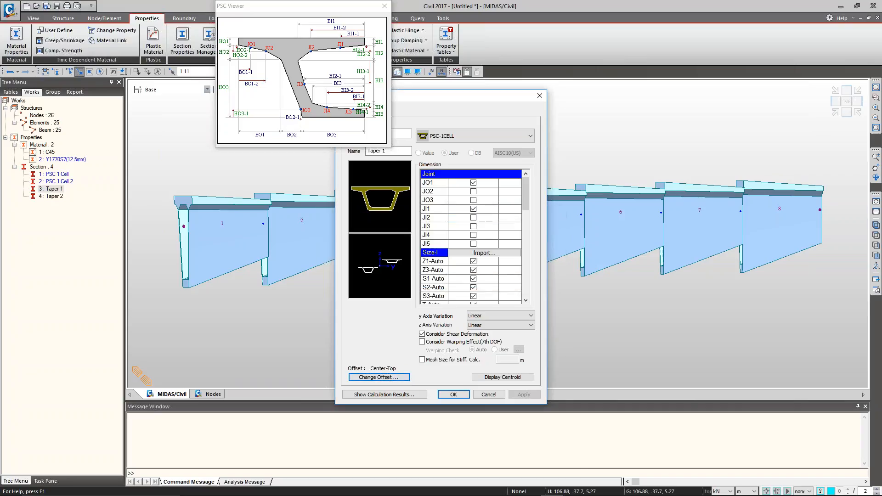
{"action": "key", "text": "Return"}
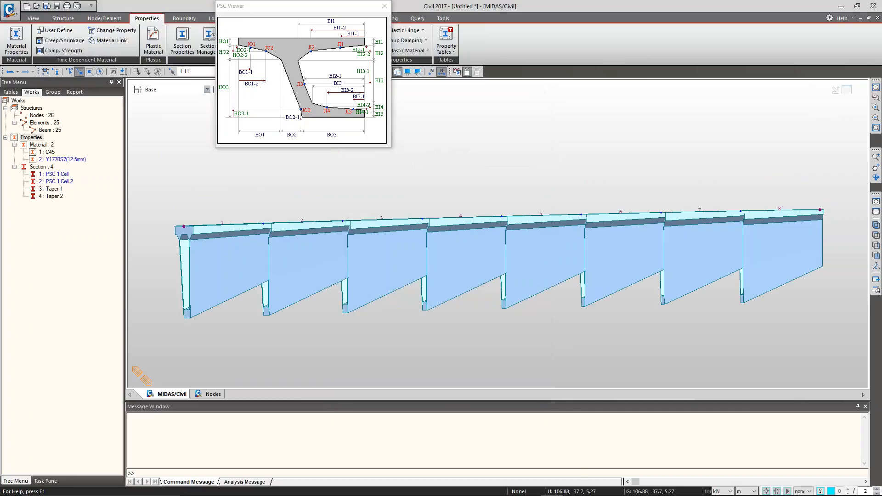
Step: Reactivate all elements and change the Taper 2 section's offset to Center-Top, closing the section definition and the PSC Viewer
{"action": "right_click", "coordinate": [51, 197]}
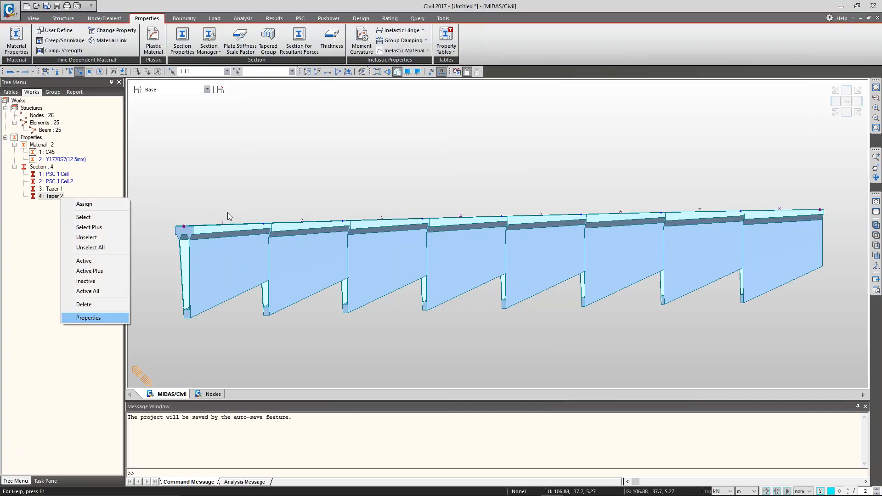
{"action": "left_click", "coordinate": [88, 317]}
{"action": "key", "text": "ctrl+a"}
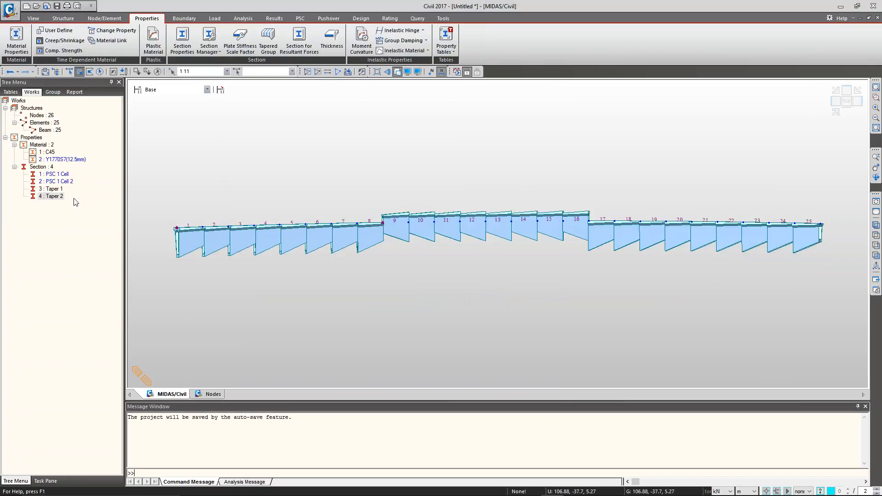
{"action": "right_click", "coordinate": [56, 198]}
{"action": "left_click", "coordinate": [83, 315]}
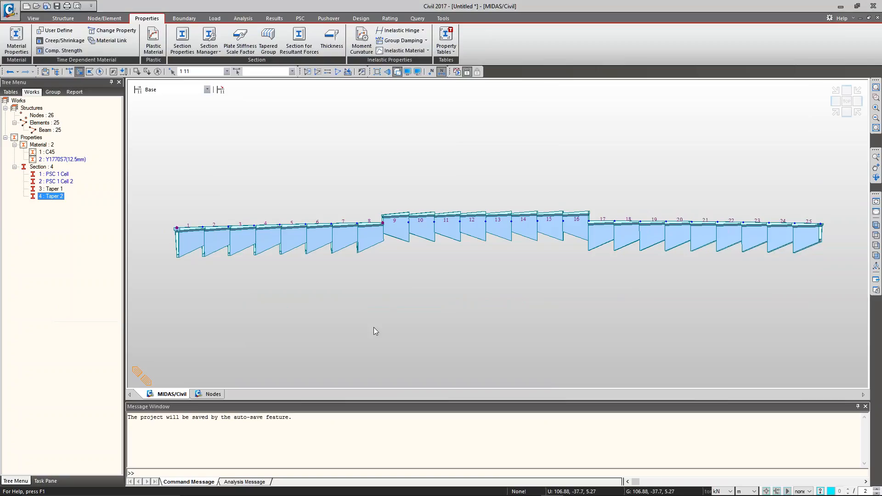
{"action": "left_click", "coordinate": [380, 377]}
{"action": "left_click", "coordinate": [380, 229]}
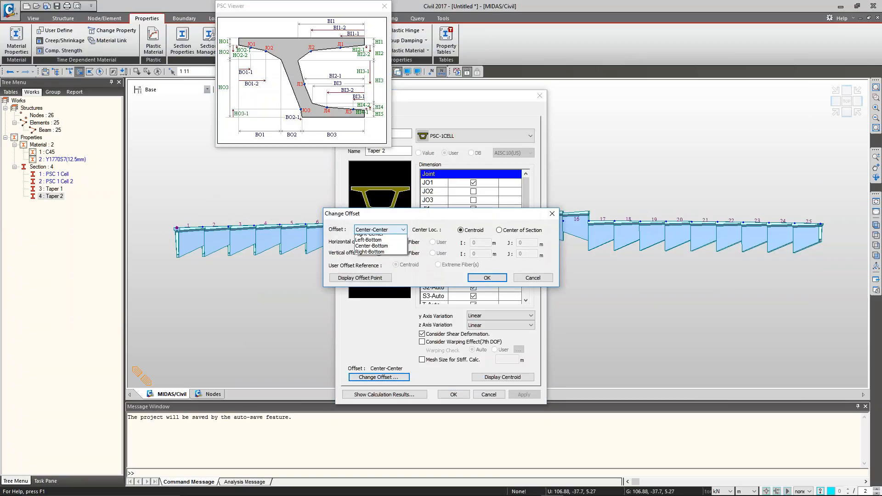
{"action": "left_click", "coordinate": [370, 244]}
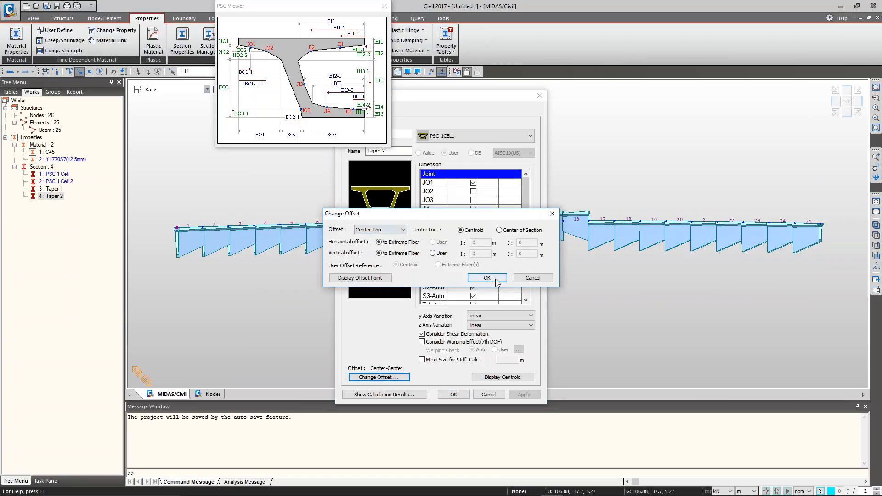
{"action": "left_click", "coordinate": [489, 278]}
{"action": "left_click", "coordinate": [453, 394]}
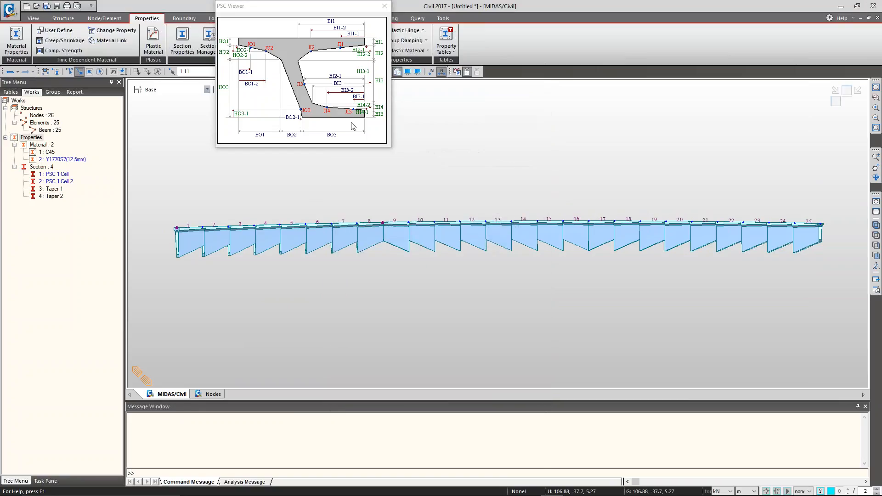
{"action": "left_click", "coordinate": [384, 6]}
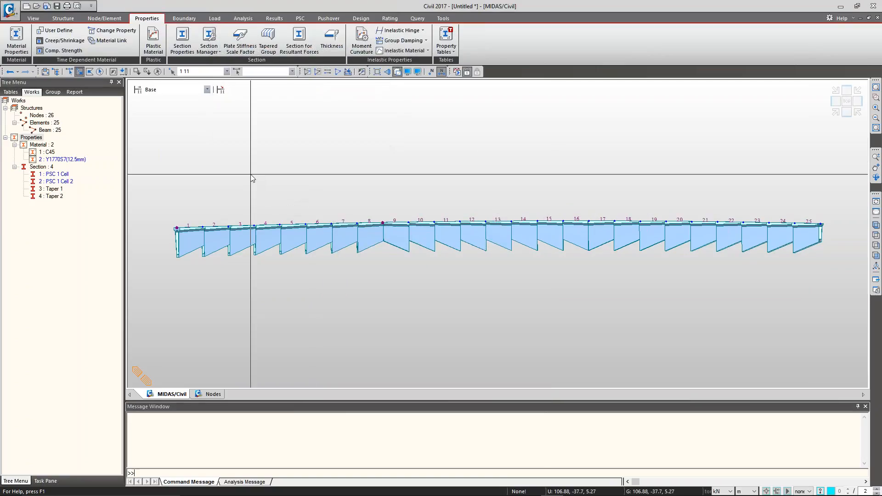
Step: Save the model to the Desktop under the file name webinar
{"action": "key", "text": "ctrl+s"}
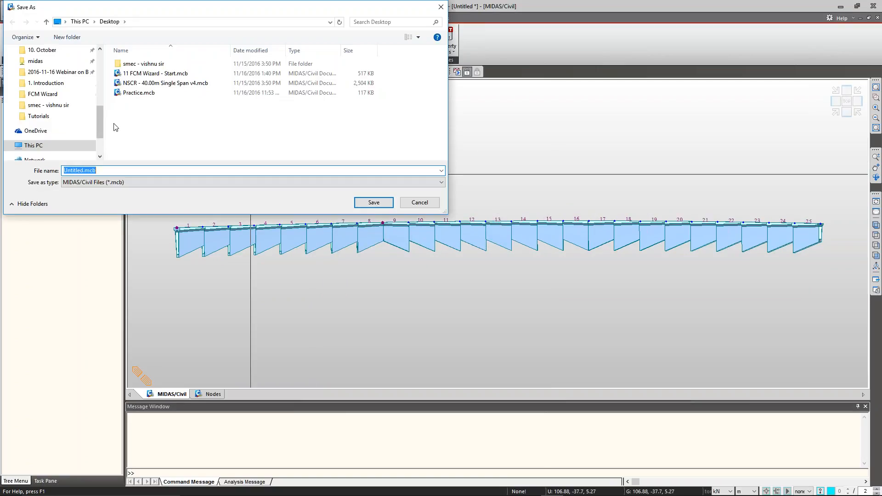
{"action": "left_click", "coordinate": [147, 170]}
{"action": "key", "text": "shift+Home"}
{"action": "type", "text": "webinar"}
{"action": "key", "text": "Return"}
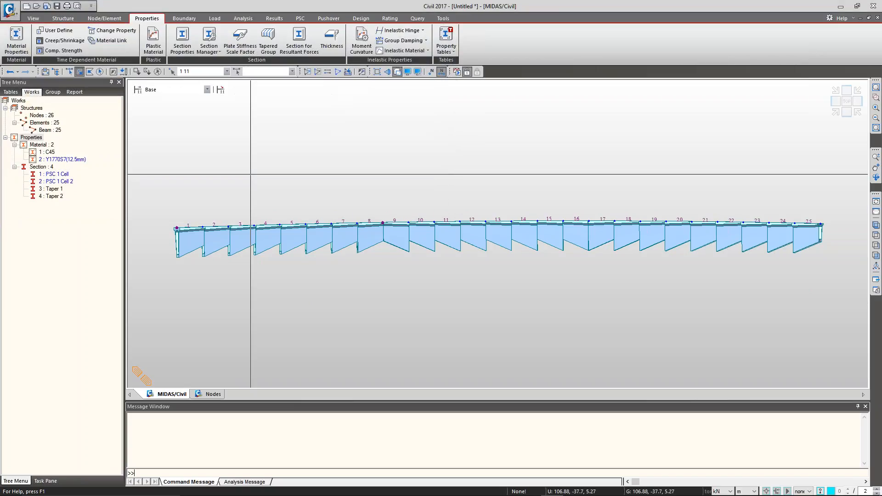
Step: Add a tapered section group named Group 1 for elements 1 to 8 with linear z-axis and y-axis variation
{"action": "left_click_drag", "start_coordinate": [374, 260], "coordinate": [204, 211]}
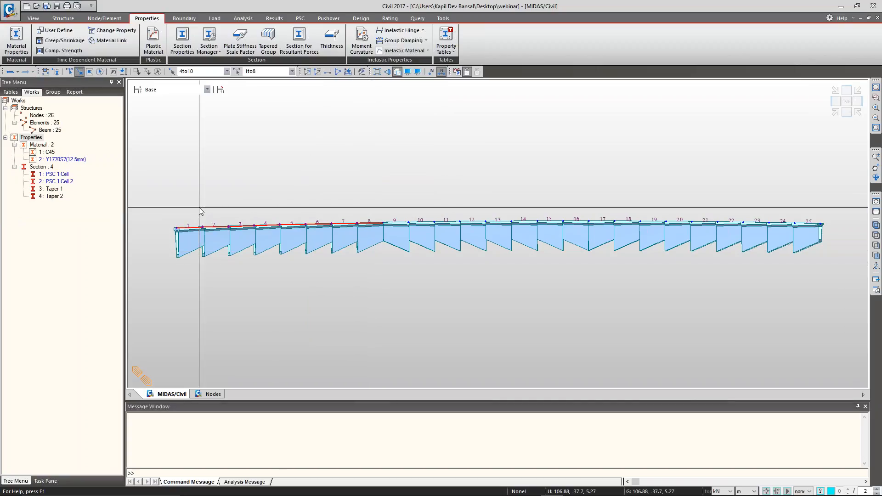
{"action": "left_click", "coordinate": [263, 52]}
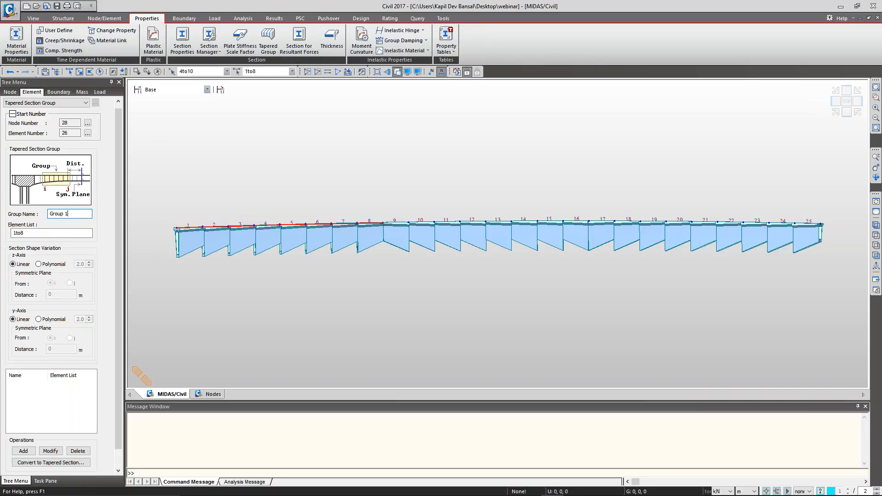
{"action": "scroll", "coordinate": [122, 230], "scroll_direction": "down", "scroll_amount": 1}
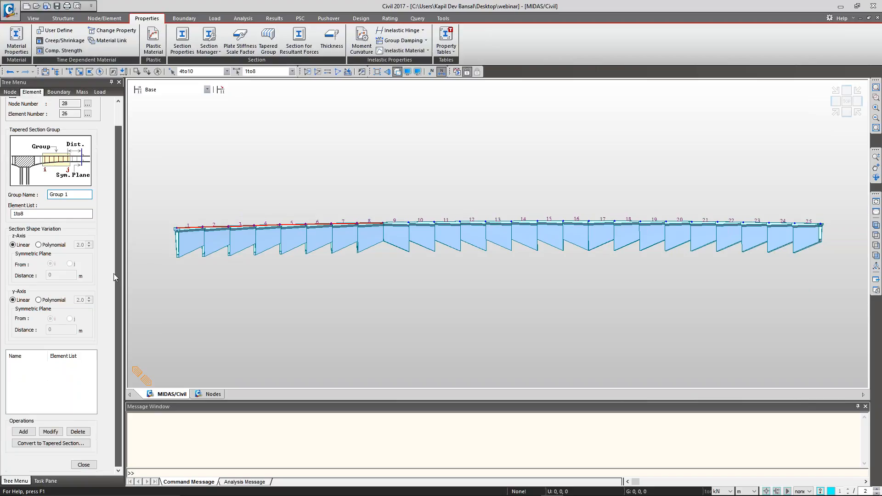
{"action": "left_click", "coordinate": [23, 431]}
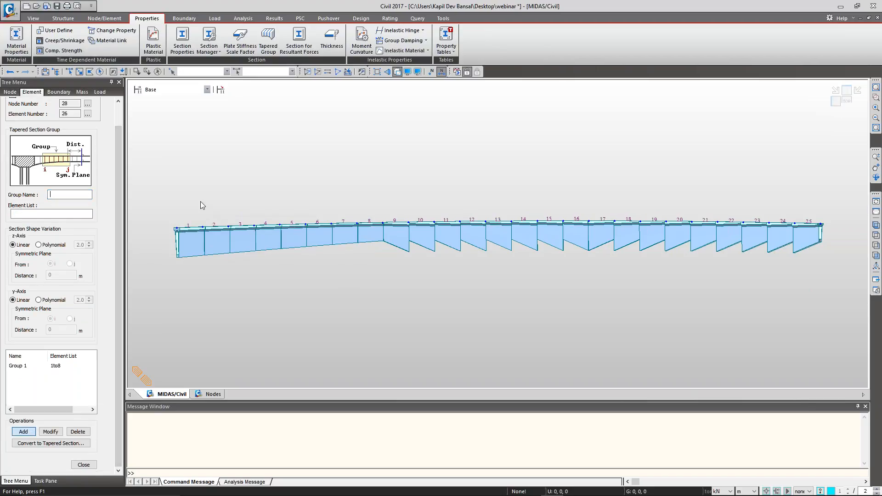
Step: Add a tapered section group named Group 2 for elements 9 to 16 with linear z-axis and y-axis variation
{"action": "left_click", "coordinate": [78, 72]}
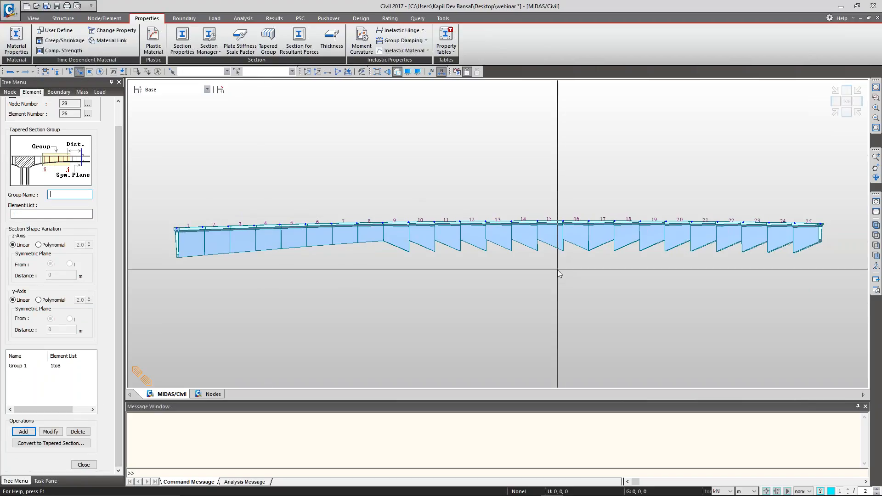
{"action": "left_click_drag", "start_coordinate": [574, 189], "coordinate": [394, 231]}
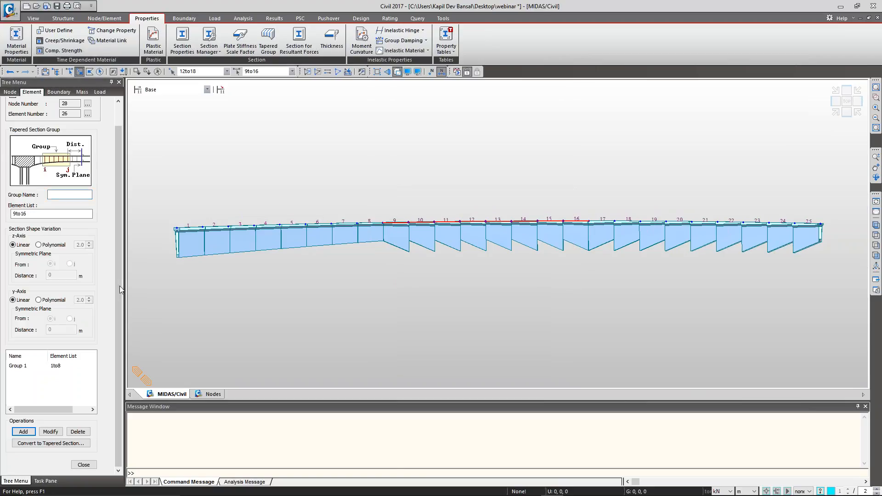
{"action": "left_click", "coordinate": [73, 194]}
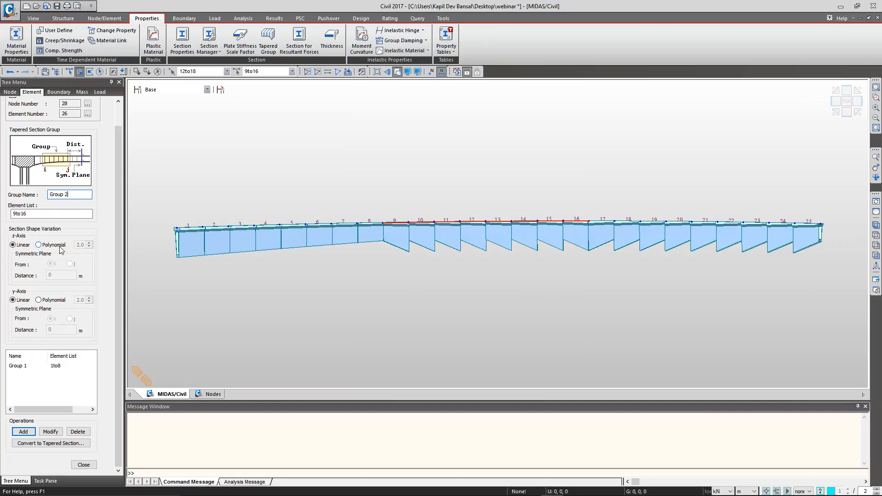
{"action": "left_click", "coordinate": [39, 244]}
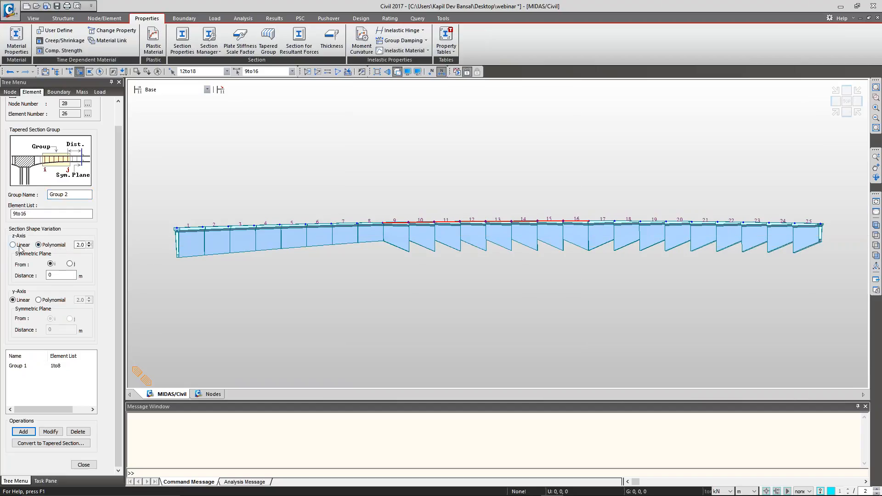
{"action": "left_click", "coordinate": [21, 246]}
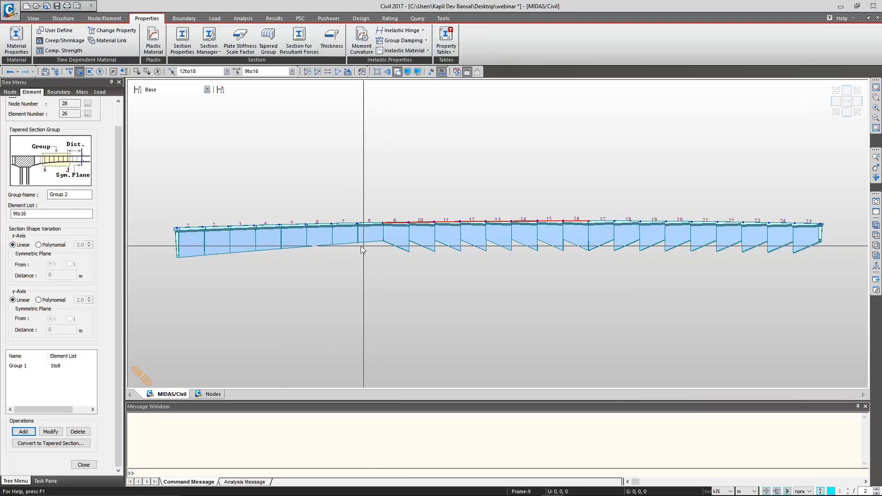
{"action": "left_click", "coordinate": [39, 244]}
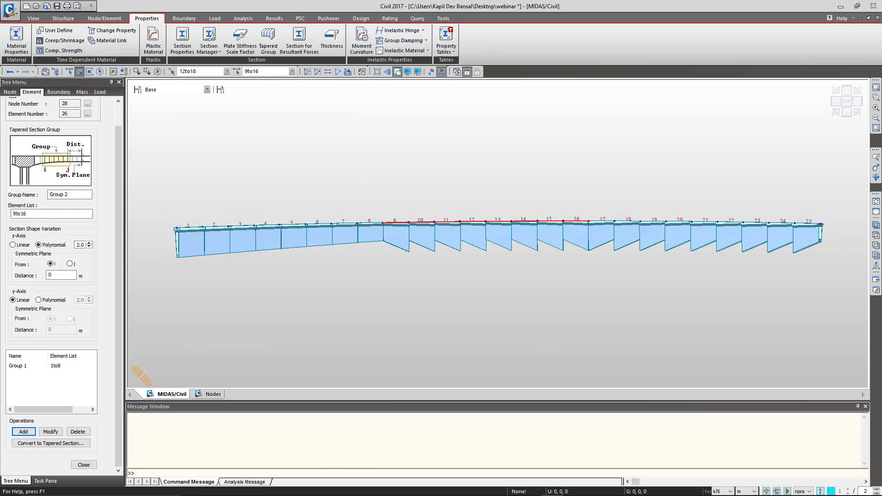
{"action": "left_click", "coordinate": [24, 247]}
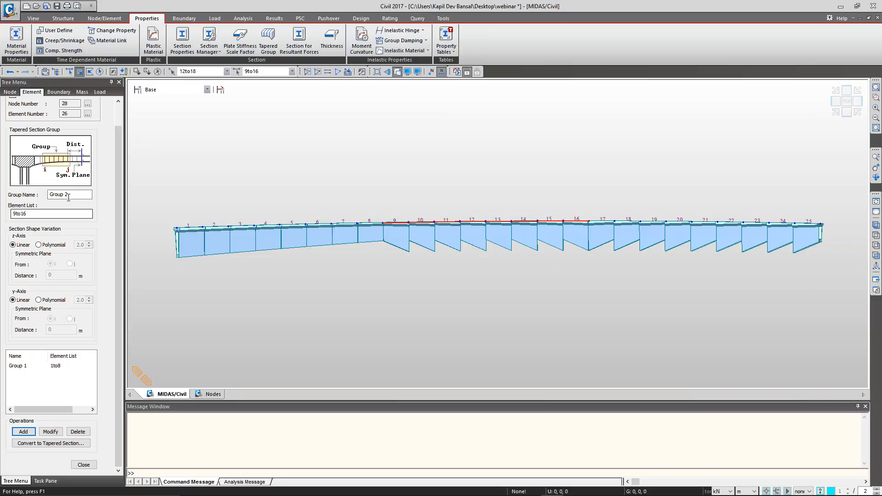
{"action": "left_click", "coordinate": [24, 431]}
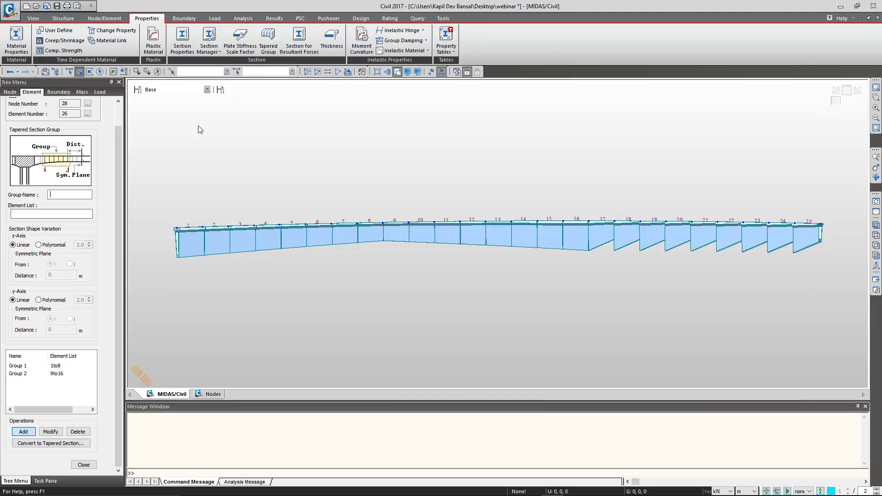
Step: Add a tapered section group named Group 3 for elements 17 to 25 with linear variation on both axes, and hide the element numbers
{"action": "left_click_drag", "start_coordinate": [806, 268], "coordinate": [602, 186]}
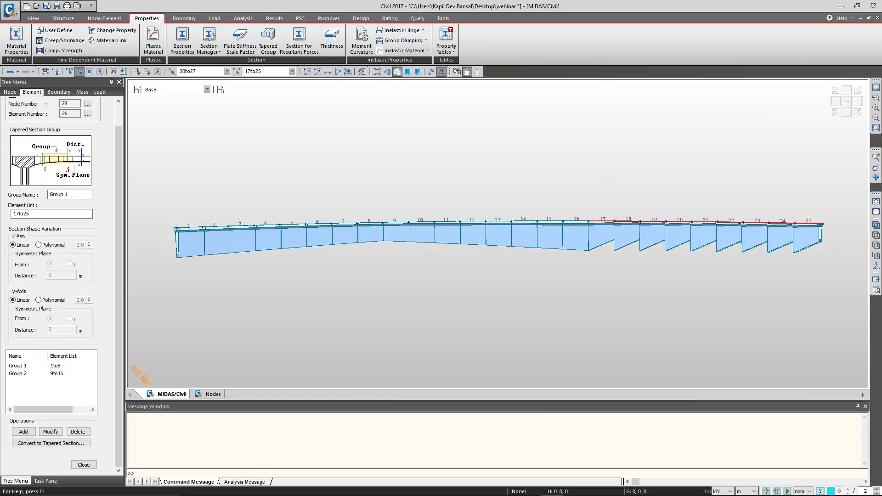
{"action": "left_click", "coordinate": [22, 432]}
{"action": "left_click", "coordinate": [84, 465]}
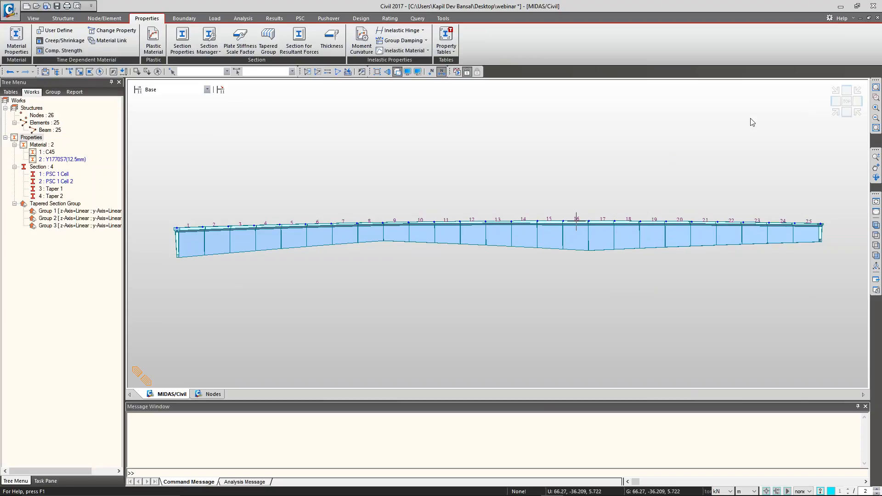
{"action": "left_click", "coordinate": [836, 113]}
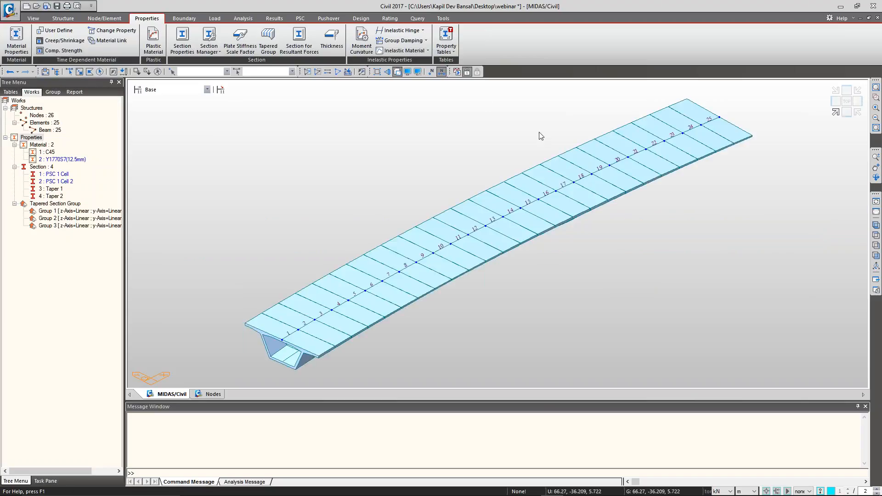
{"action": "left_click", "coordinate": [442, 72]}
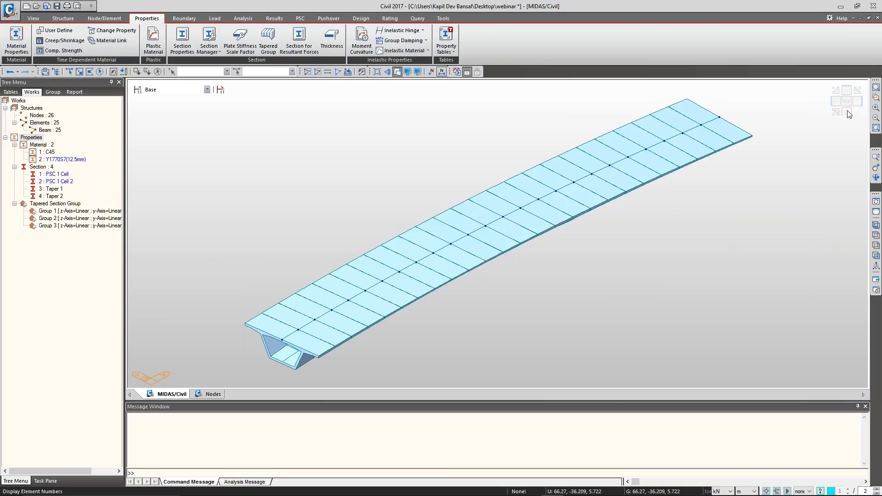
Step: Copy node 19, at the shared end of elements 16 and 17, by an unequal distance of -5 m along the z axis
{"action": "left_click", "coordinate": [846, 113]}
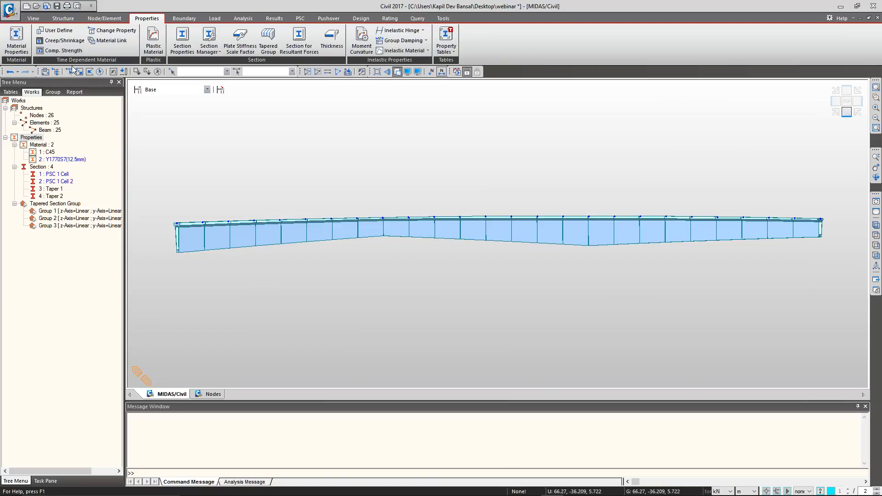
{"action": "left_click", "coordinate": [78, 72]}
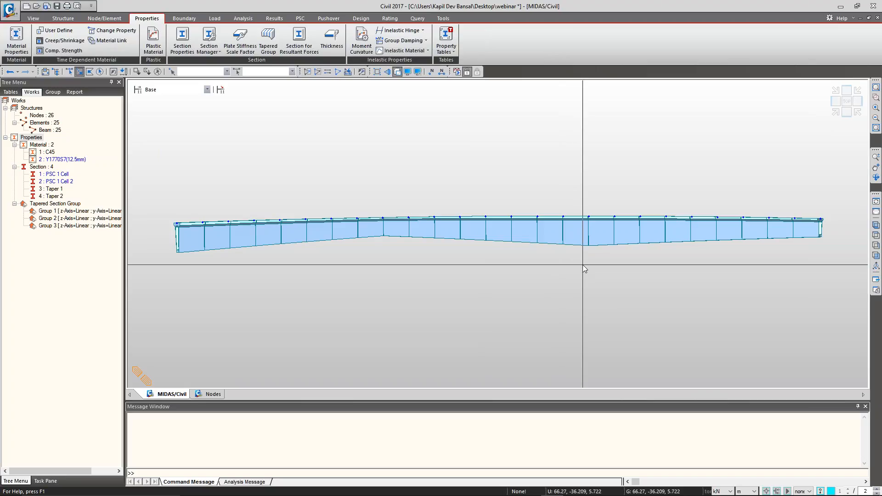
{"action": "left_click", "coordinate": [589, 216]}
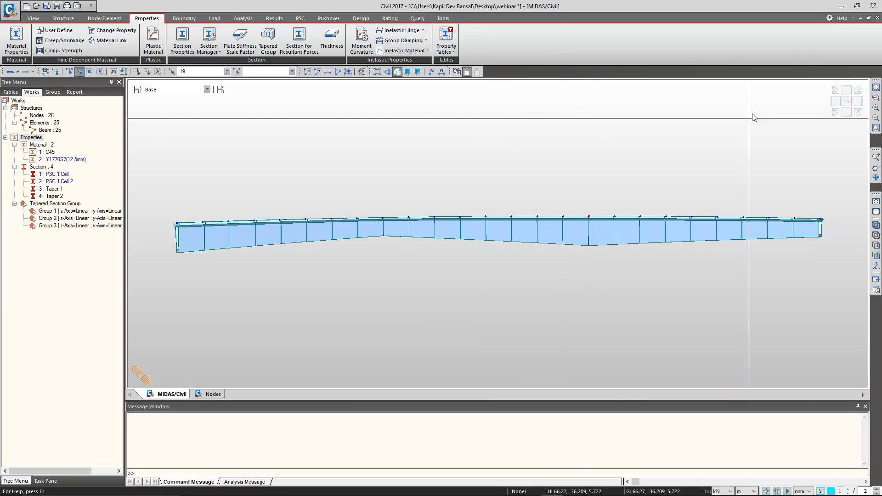
{"action": "left_click", "coordinate": [836, 112]}
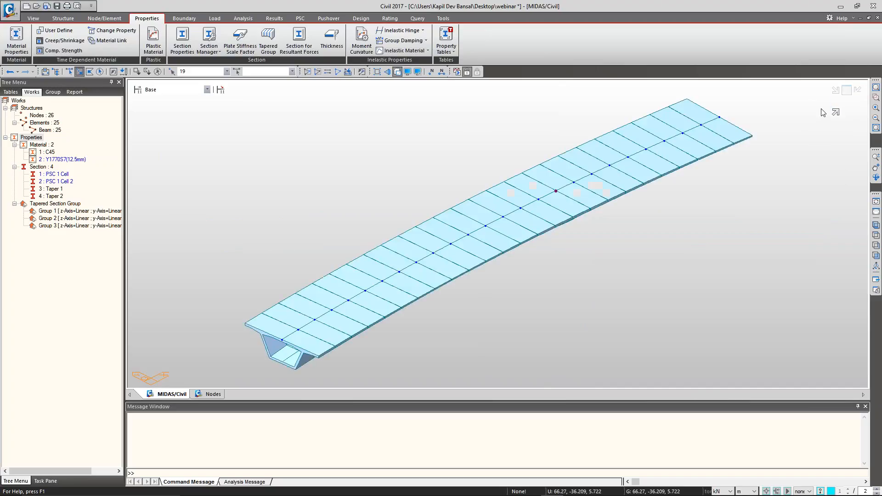
{"action": "left_click", "coordinate": [105, 19]}
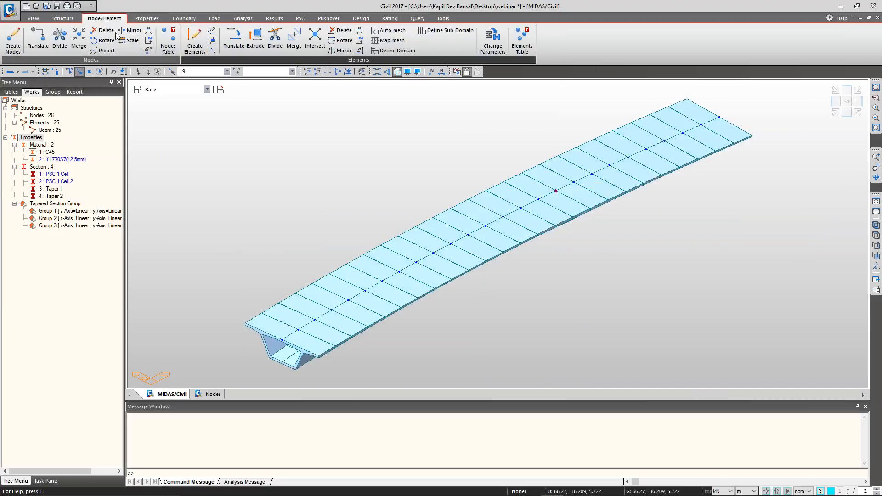
{"action": "left_click", "coordinate": [39, 39]}
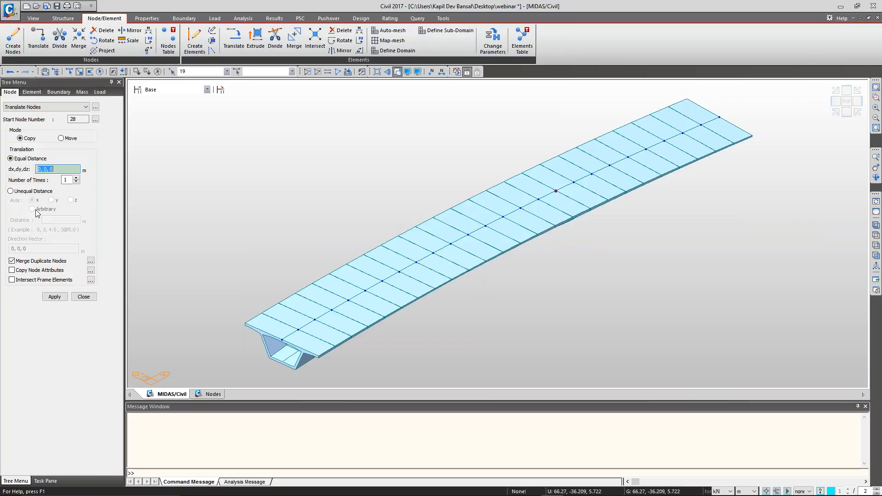
{"action": "left_click", "coordinate": [11, 191]}
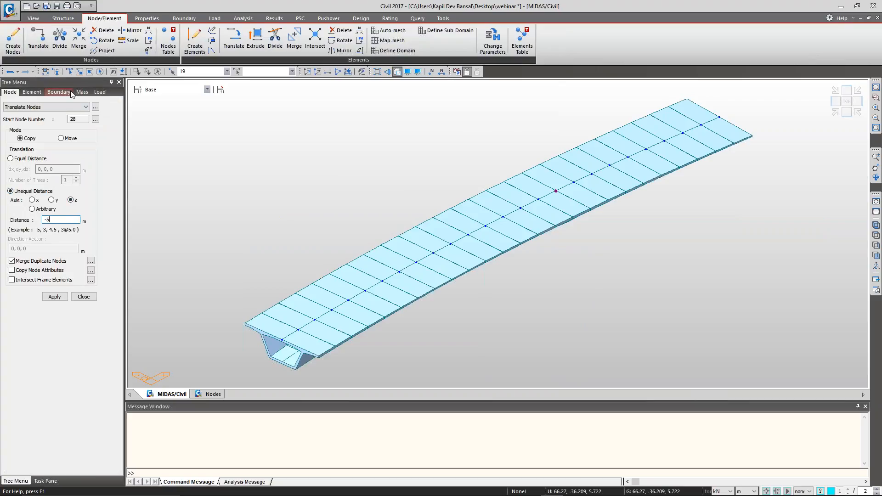
{"action": "left_click", "coordinate": [79, 71]}
{"action": "left_click", "coordinate": [54, 296]}
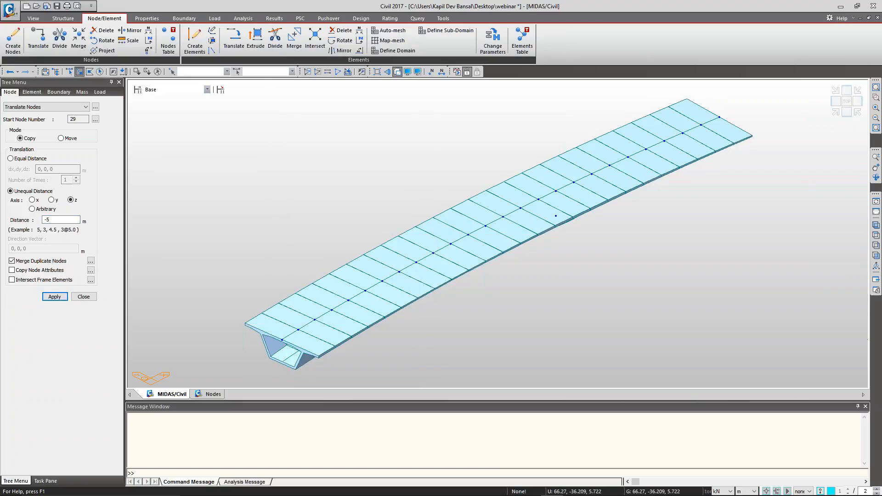
Step: Copy the girder's start node downward along z and its far end node by -1 m along z
{"action": "left_click", "coordinate": [282, 340]}
{"action": "left_click", "coordinate": [54, 297]}
{"action": "left_click", "coordinate": [719, 117]}
{"action": "double_click", "coordinate": [65, 221]}
{"action": "type", "text": "1"}
{"action": "left_click", "coordinate": [60, 297]}
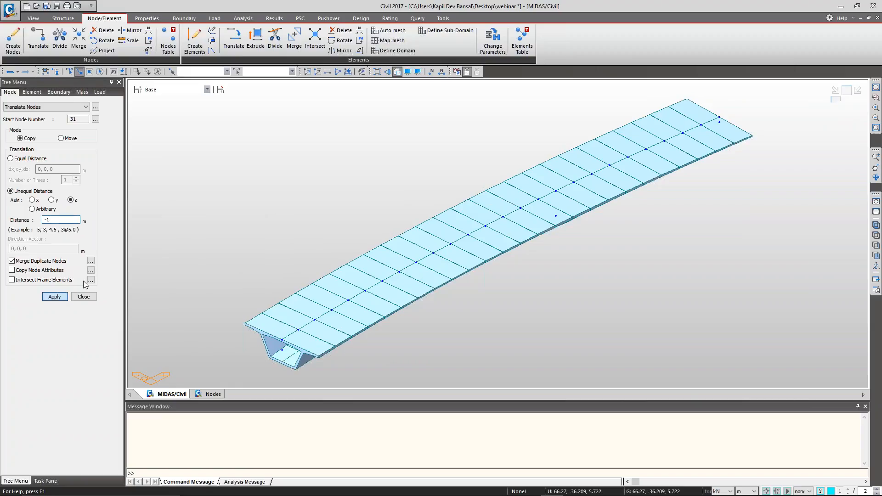
Step: Select the copied node 28 below the girder and set up Extrude Elements from node to line element
{"action": "left_click", "coordinate": [847, 112]}
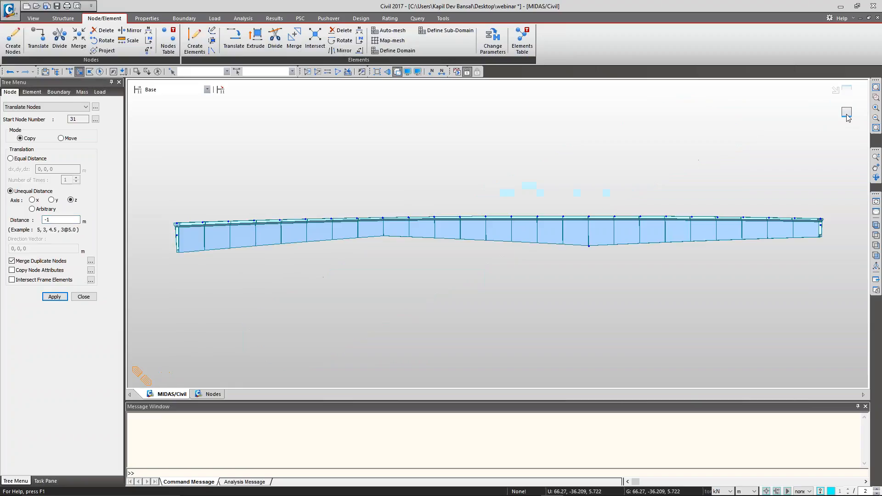
{"action": "left_click", "coordinate": [592, 249]}
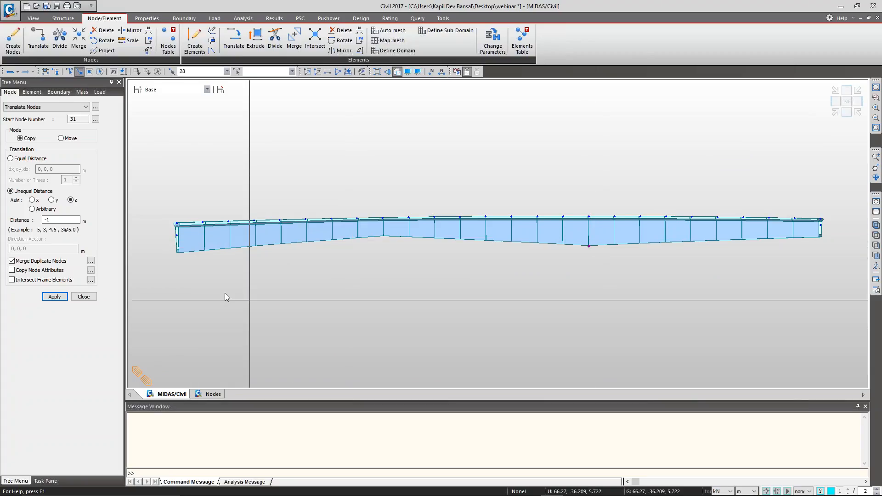
{"action": "left_click", "coordinate": [31, 91]}
{"action": "left_click", "coordinate": [32, 107]}
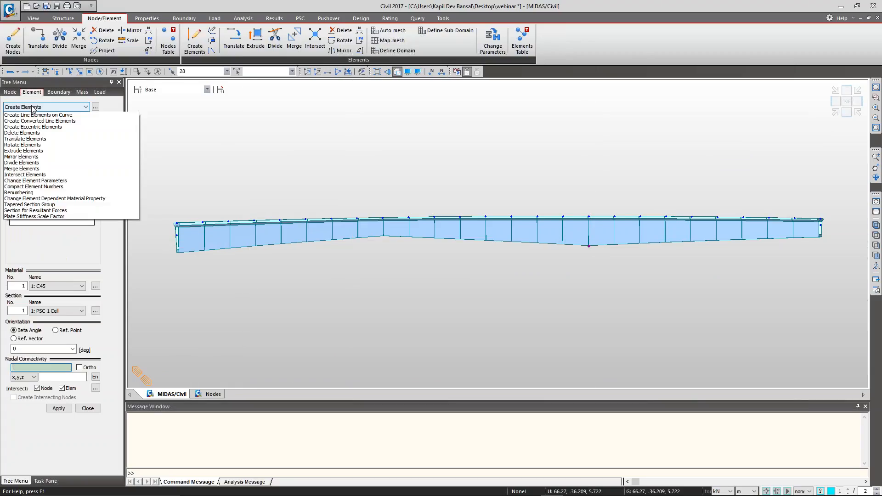
{"action": "left_click", "coordinate": [36, 161]}
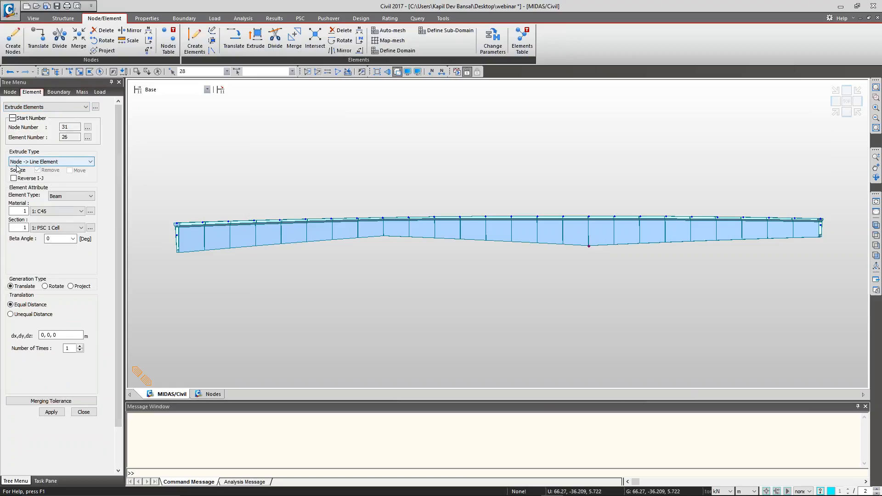
Step: Import only the Pier section from another project, keeping its ID, and check its shape in the section list
{"action": "left_click", "coordinate": [51, 228]}
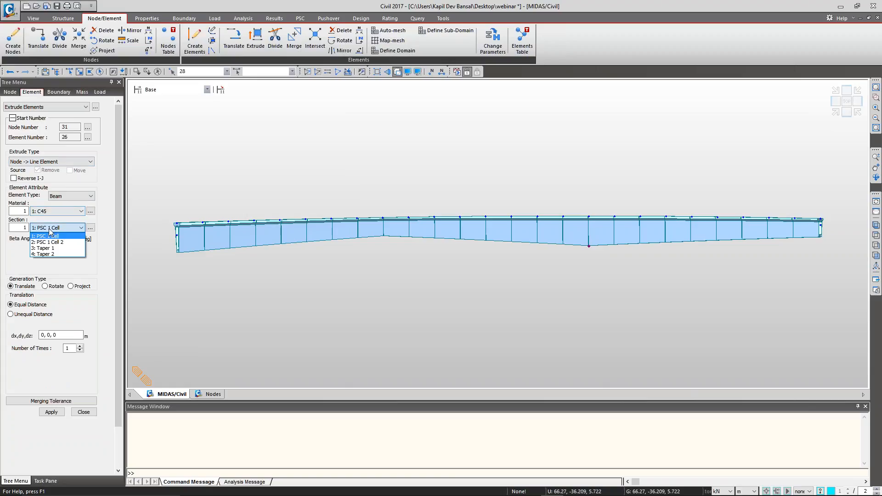
{"action": "left_click", "coordinate": [50, 235]}
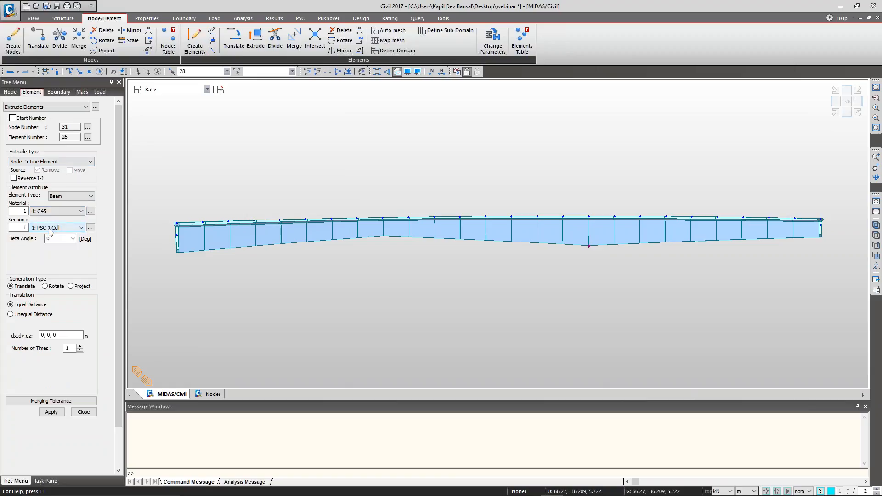
{"action": "left_click", "coordinate": [90, 228]}
{"action": "left_click", "coordinate": [193, 83]}
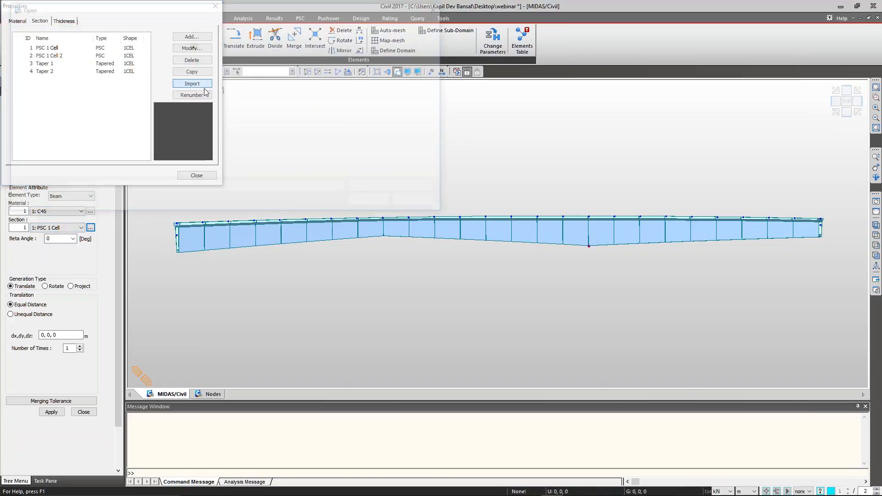
{"action": "double_click", "coordinate": [271, 94]}
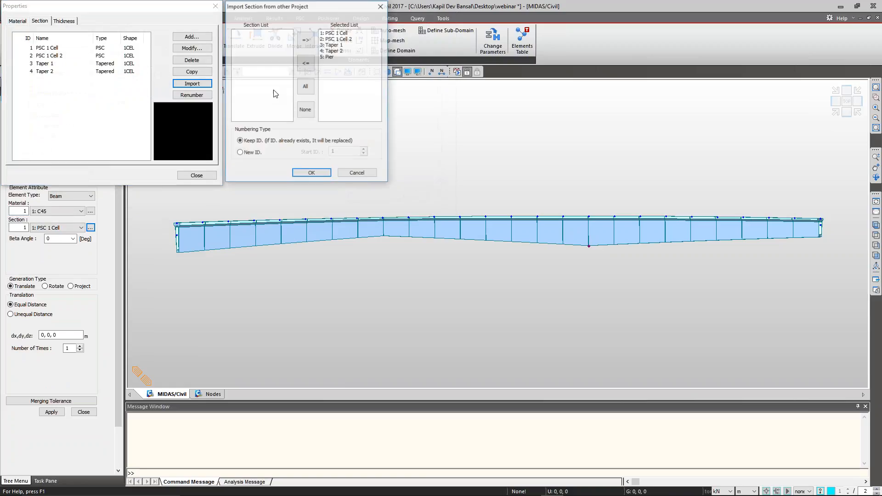
{"action": "left_click_drag", "start_coordinate": [335, 50], "coordinate": [336, 32]}
{"action": "left_click", "coordinate": [306, 65]}
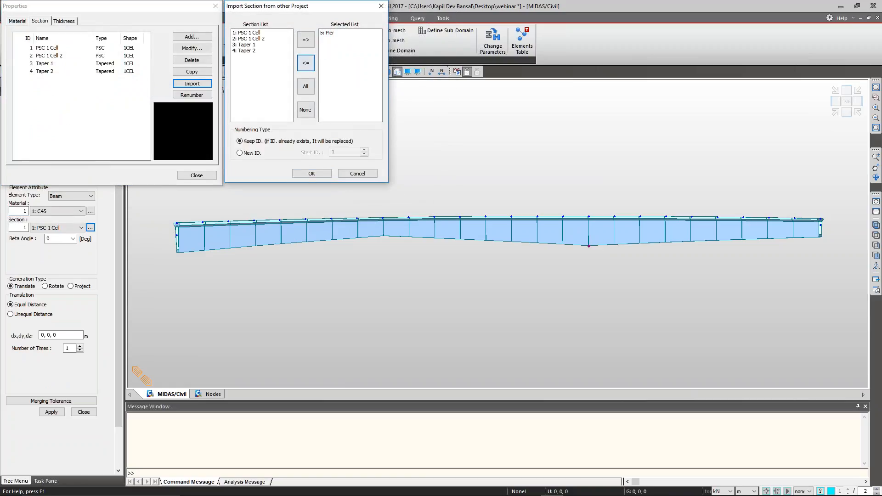
{"action": "left_click", "coordinate": [311, 173]}
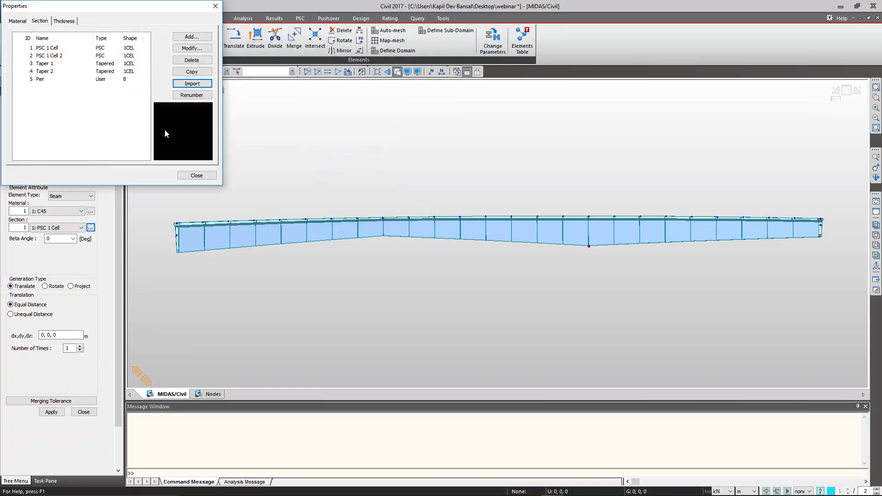
{"action": "left_click", "coordinate": [110, 80]}
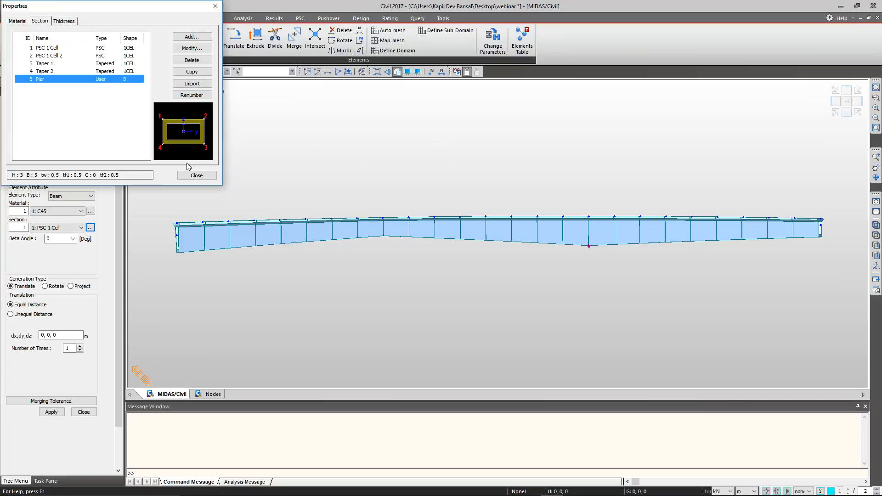
{"action": "left_click", "coordinate": [196, 175]}
Step: Extrude the selected node into a C45 beam element with the Pier section, -15 m along the z axis
{"action": "left_click", "coordinate": [58, 227]}
{"action": "left_click", "coordinate": [53, 254]}
{"action": "left_click", "coordinate": [33, 315]}
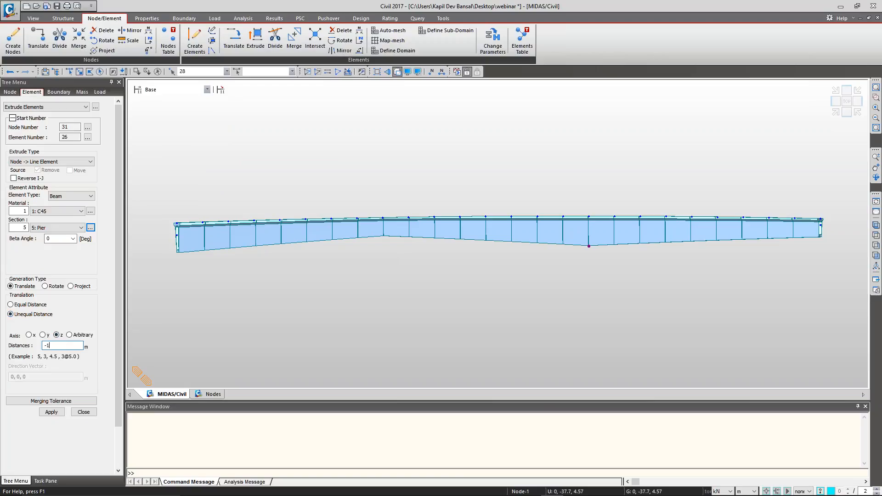
{"action": "left_click", "coordinate": [51, 413]}
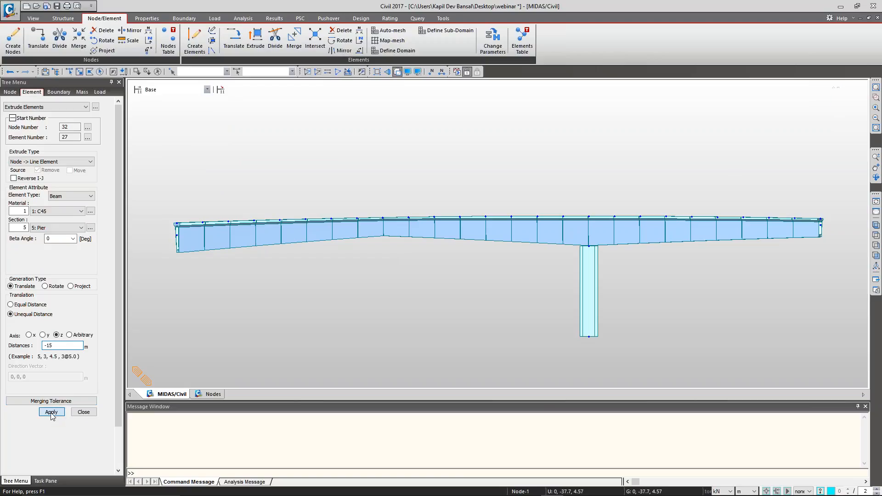
{"action": "left_click", "coordinate": [836, 113]}
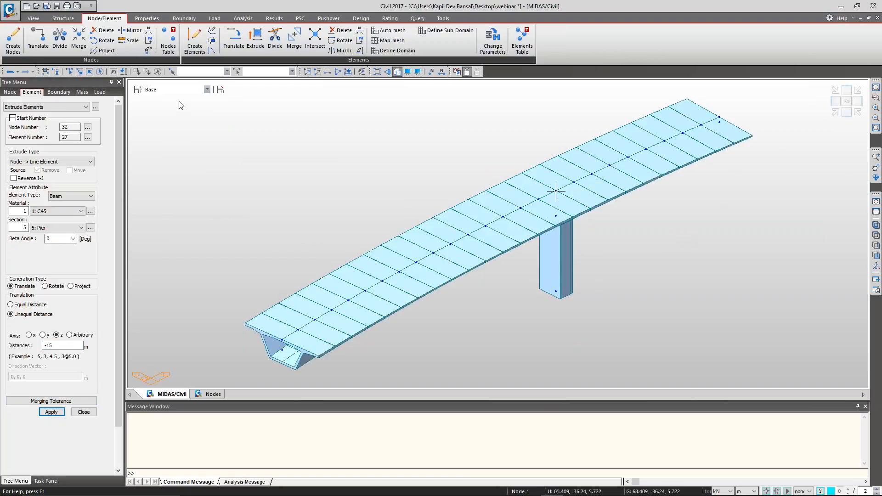
Step: Assign a fully fixed support (D-ALL and R-ALL) to the node at the pier's base
{"action": "left_click", "coordinate": [82, 413]}
{"action": "left_click", "coordinate": [79, 71]}
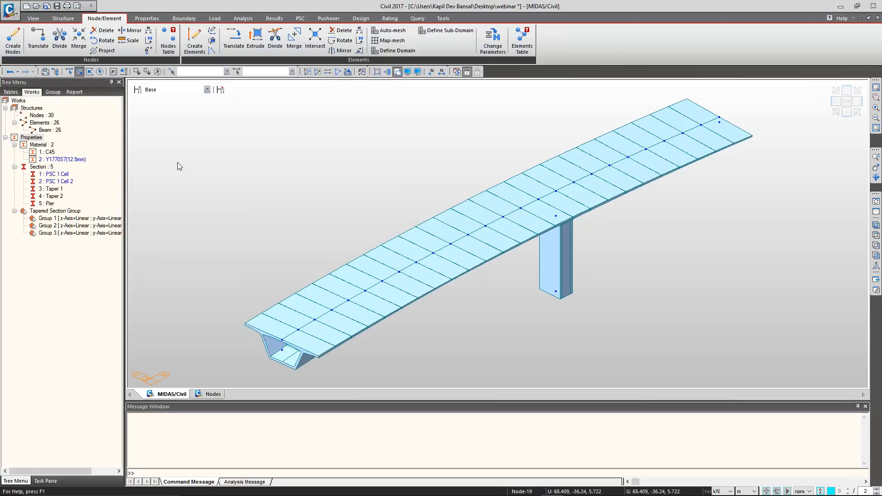
{"action": "left_click", "coordinate": [555, 290]}
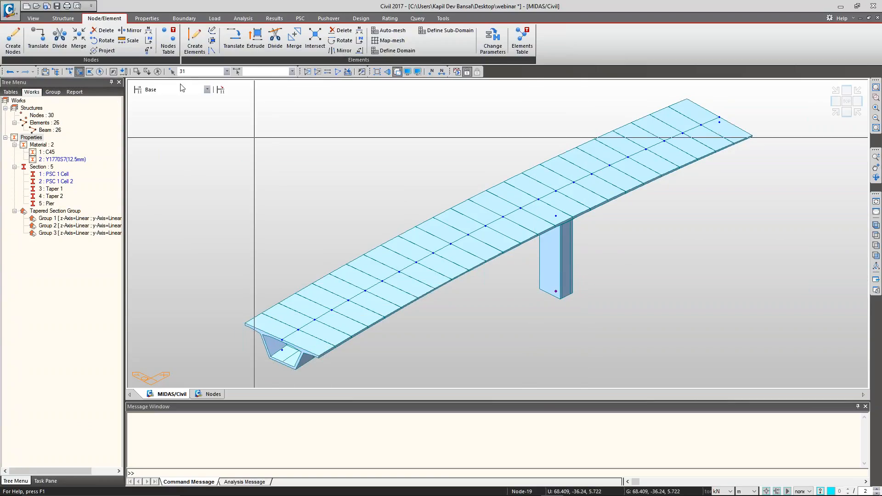
{"action": "left_click", "coordinate": [146, 18]}
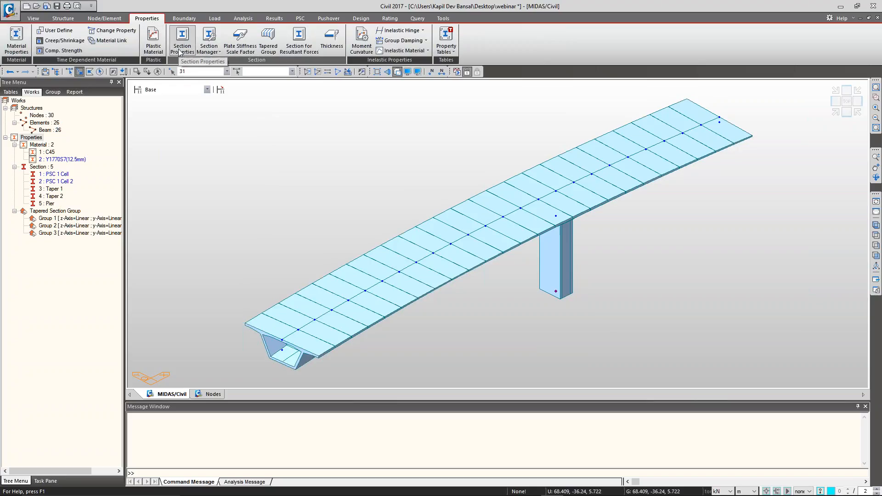
{"action": "left_click", "coordinate": [184, 19]}
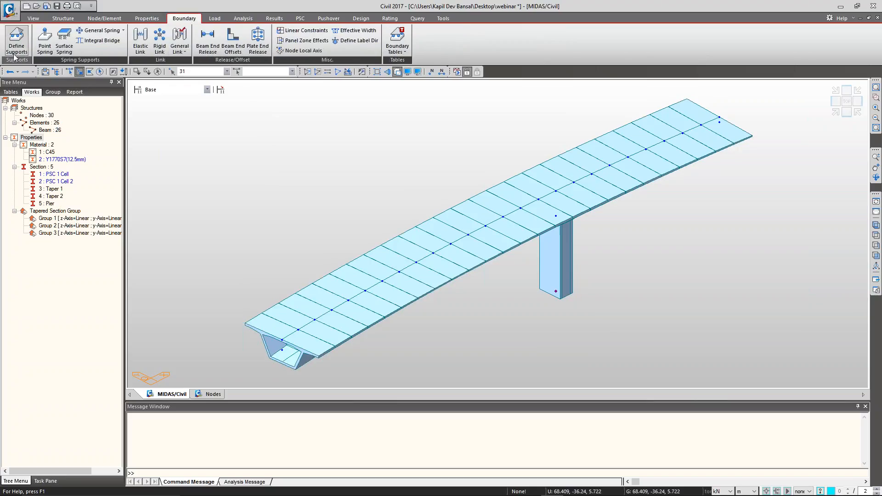
{"action": "left_click", "coordinate": [16, 41]}
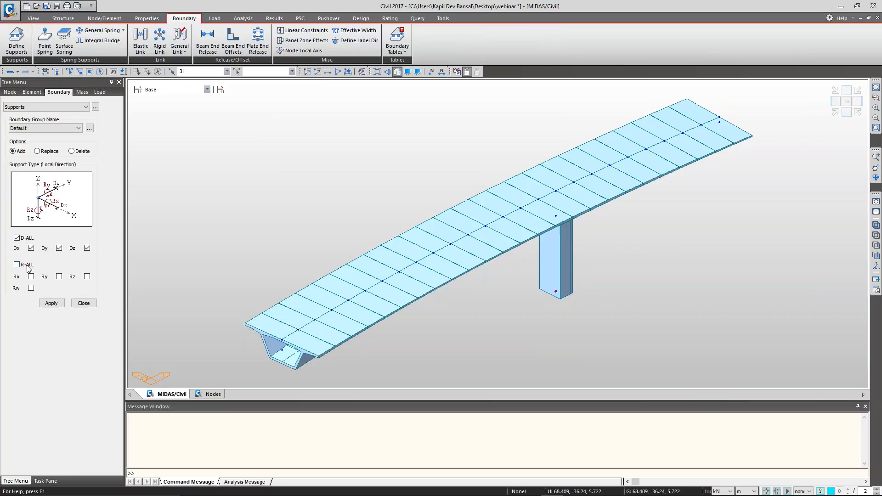
{"action": "left_click", "coordinate": [51, 303]}
Step: Assign a support to the node below the girder's start, restraining everything except Dx
{"action": "left_click", "coordinate": [80, 72]}
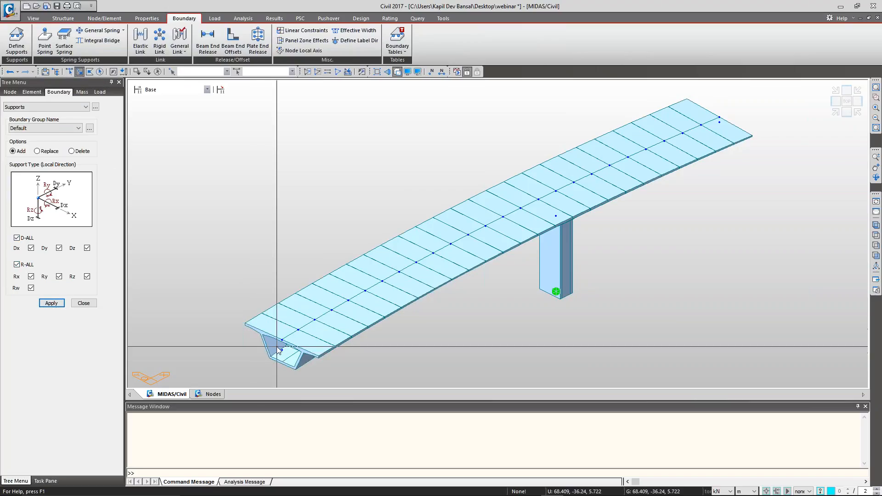
{"action": "left_click_drag", "start_coordinate": [272, 344], "coordinate": [302, 357]}
{"action": "left_click", "coordinate": [31, 248]}
{"action": "left_click", "coordinate": [51, 304]}
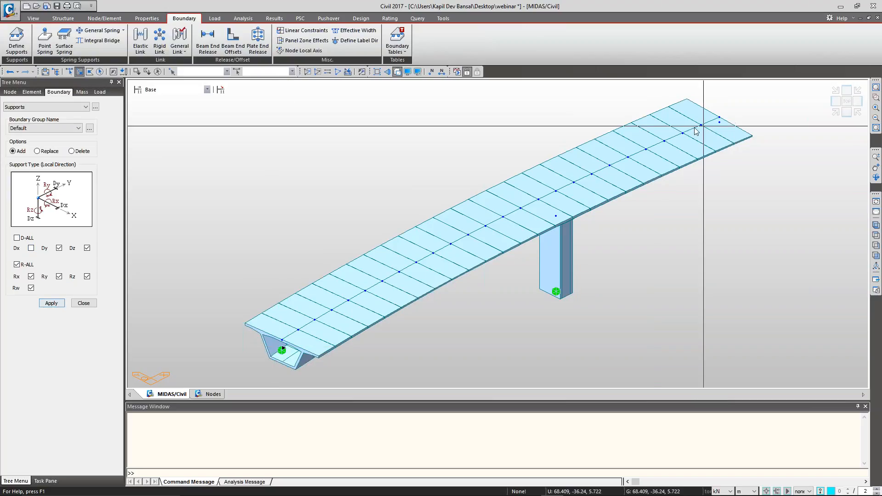
Step: Assign a support to the node below the girder's far end, restraining Dx and all rotations but leaving Dy and Dz free
{"action": "left_click", "coordinate": [719, 122]}
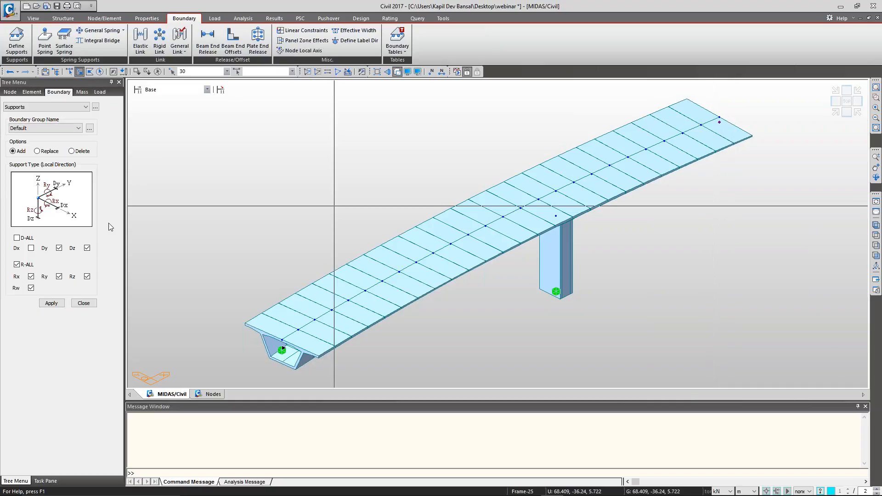
{"action": "left_click", "coordinate": [31, 248]}
{"action": "left_click", "coordinate": [59, 248]}
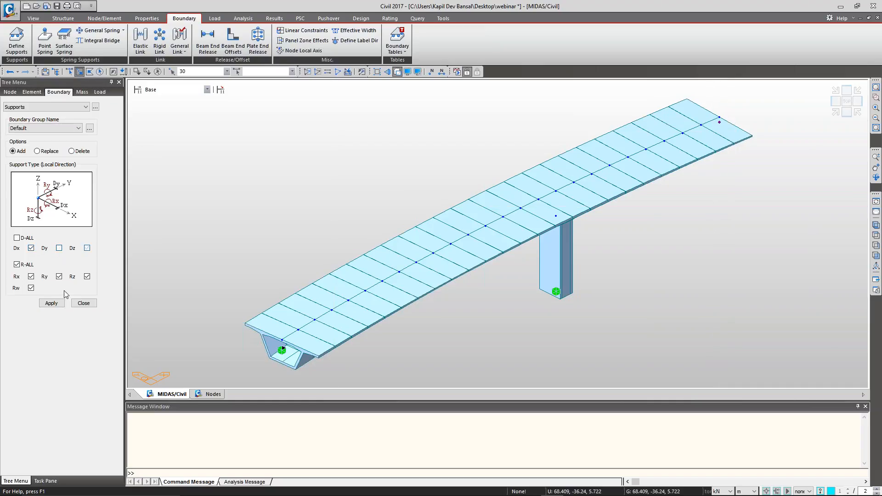
{"action": "left_click", "coordinate": [52, 303]}
Step: Connect the girder nodes at the start and above the pier to the nodes below them with Rigid elastic links
{"action": "scroll", "coordinate": [334, 337], "scroll_direction": "up", "scroll_amount": 3}
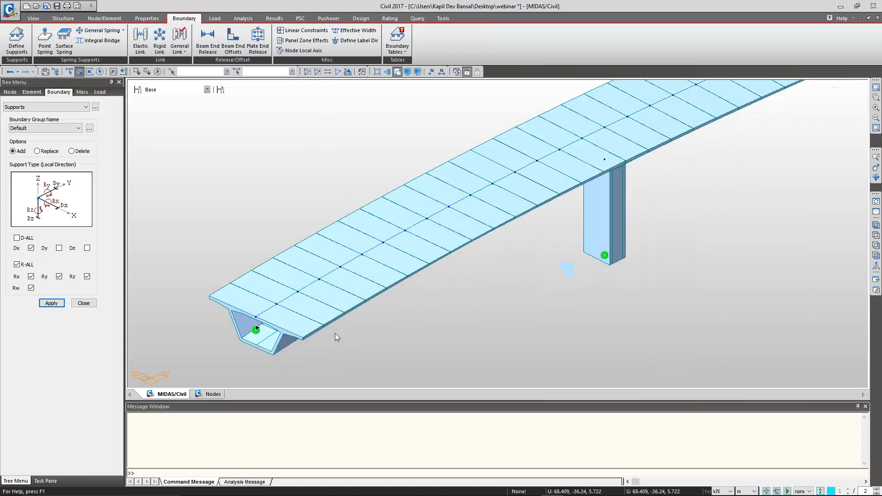
{"action": "left_click", "coordinate": [141, 44]}
{"action": "left_click", "coordinate": [60, 174]}
{"action": "left_click", "coordinate": [46, 188]}
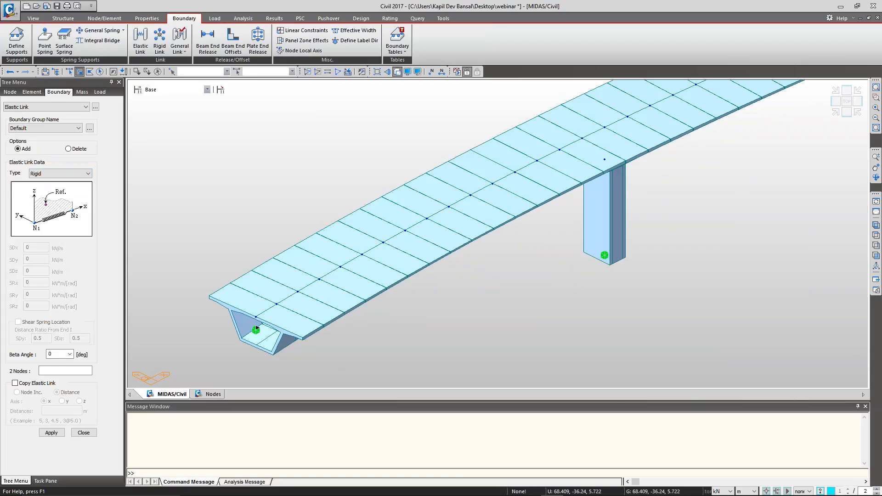
{"action": "left_click", "coordinate": [65, 371]}
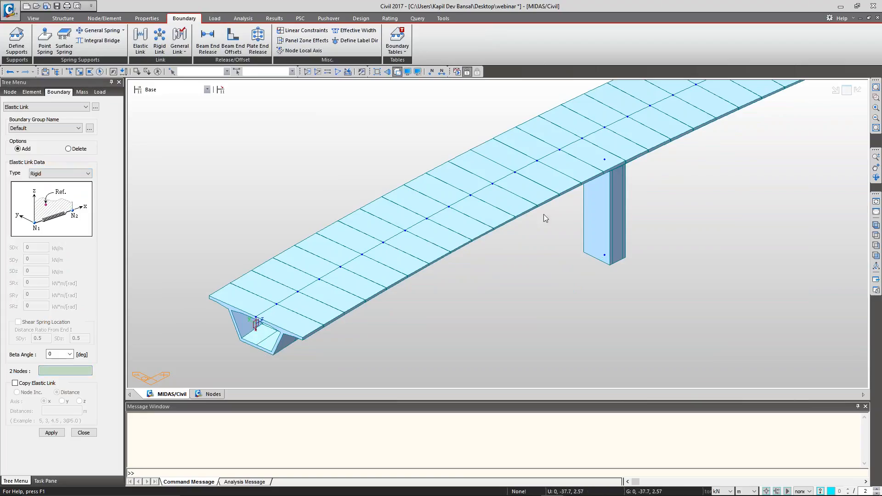
{"action": "left_click", "coordinate": [608, 130]}
{"action": "left_click", "coordinate": [606, 160]}
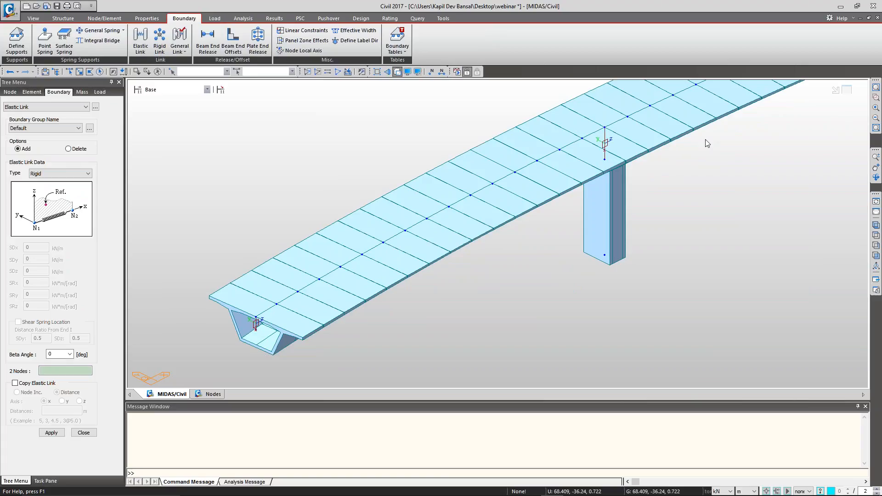
Step: Add a Rigid elastic link between the girder's far end node and the support node below it
{"action": "middle_click_drag", "start_coordinate": [723, 130], "coordinate": [553, 251]}
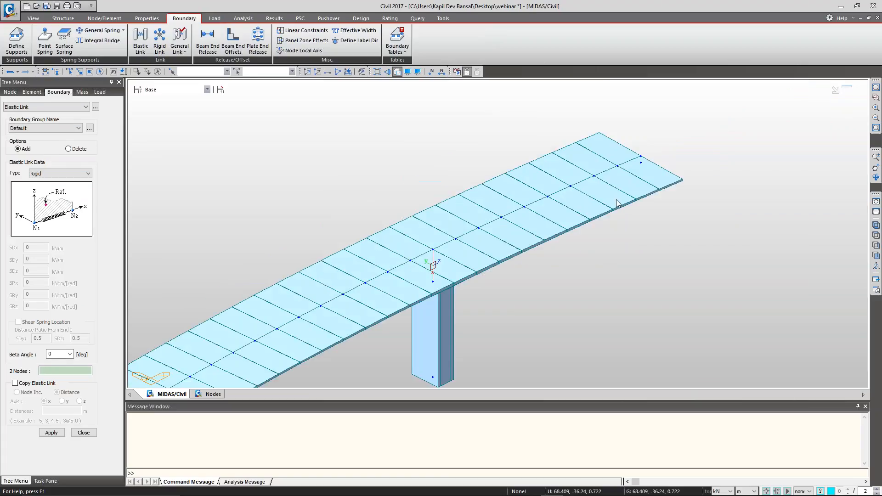
{"action": "left_click", "coordinate": [640, 163]}
{"action": "left_click", "coordinate": [641, 162]}
{"action": "left_click", "coordinate": [835, 120]}
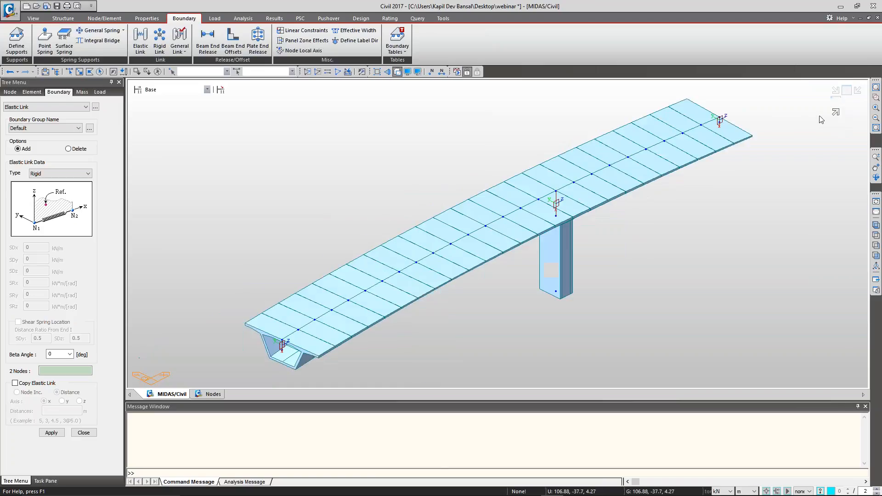
{"action": "left_click", "coordinate": [89, 433]}
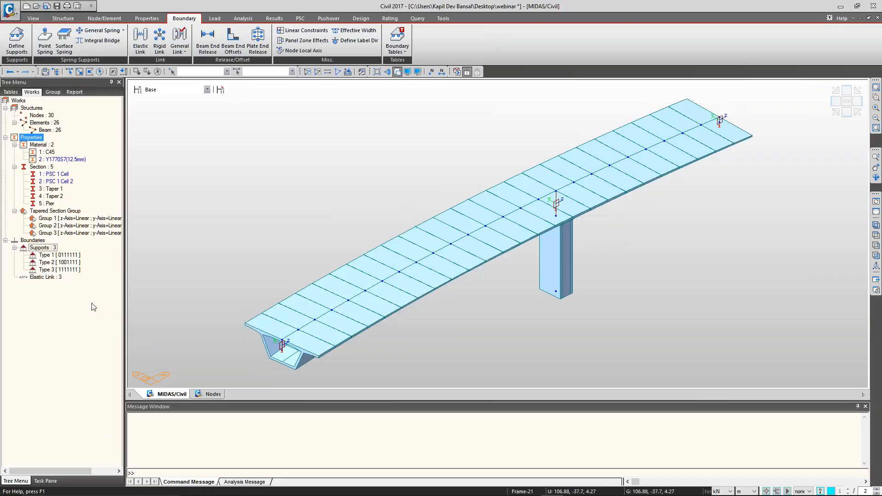
{"action": "left_click", "coordinate": [103, 18]}
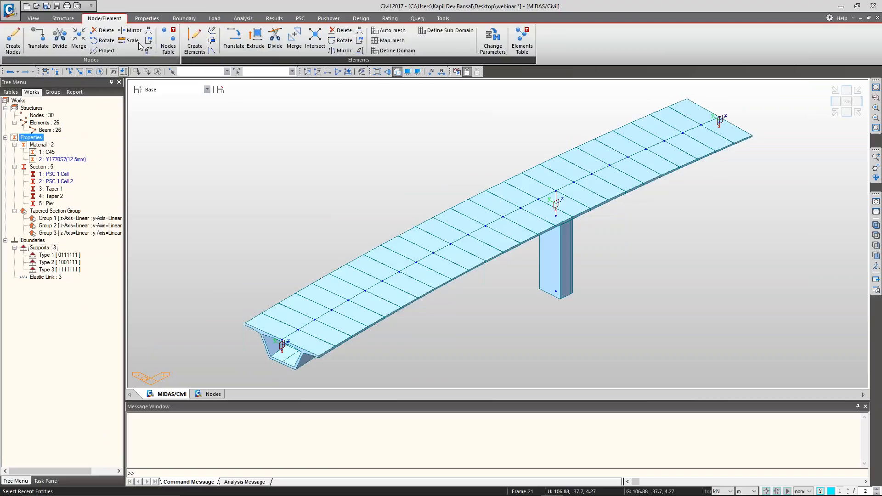
{"action": "left_click", "coordinate": [147, 19]}
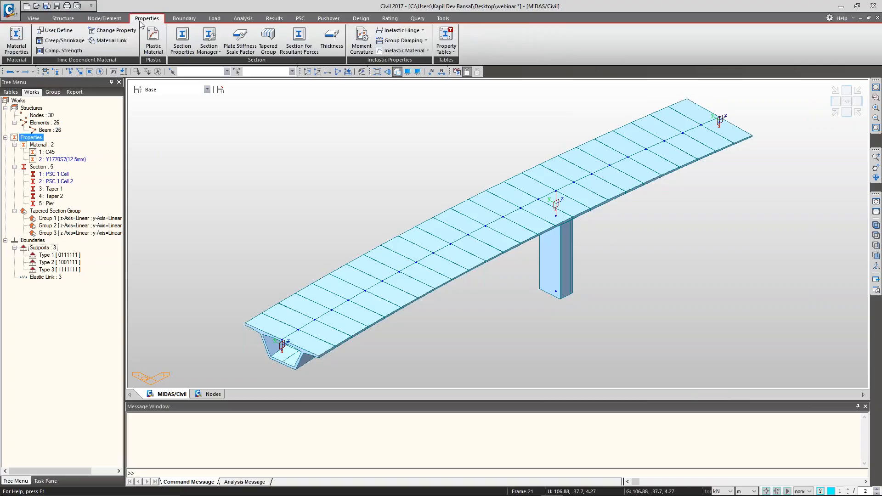
{"action": "left_click", "coordinate": [70, 43]}
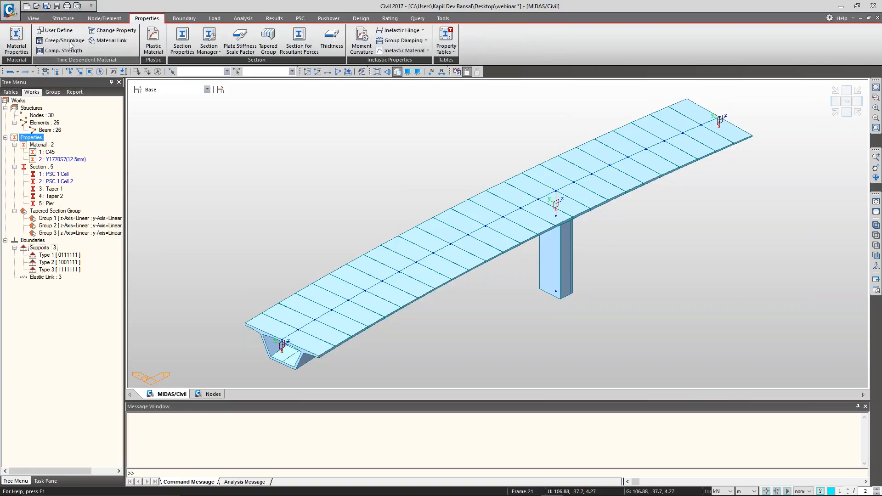
{"action": "left_click", "coordinate": [507, 218]}
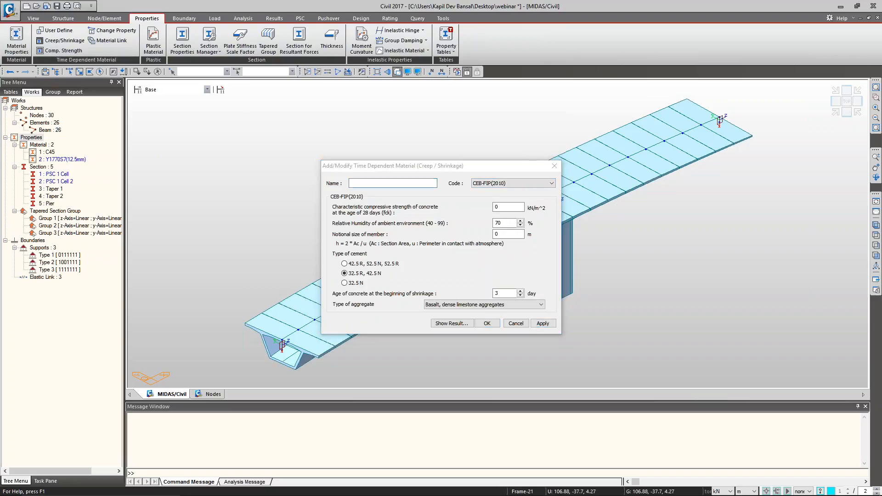
{"action": "left_click", "coordinate": [554, 166]}
{"action": "left_click", "coordinate": [528, 202]}
Step: Change the model units to N for force and mm for length
{"action": "left_click", "coordinate": [722, 491]}
{"action": "left_click", "coordinate": [721, 453]}
{"action": "left_click", "coordinate": [746, 491]}
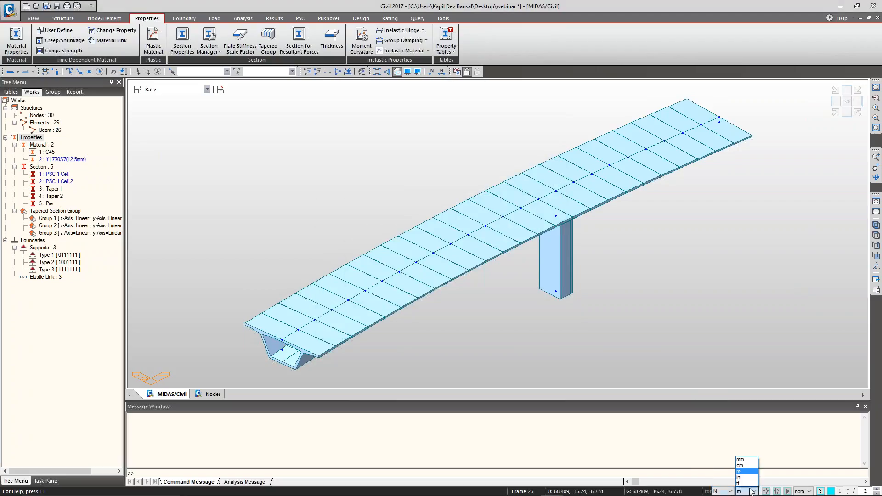
{"action": "left_click", "coordinate": [744, 471]}
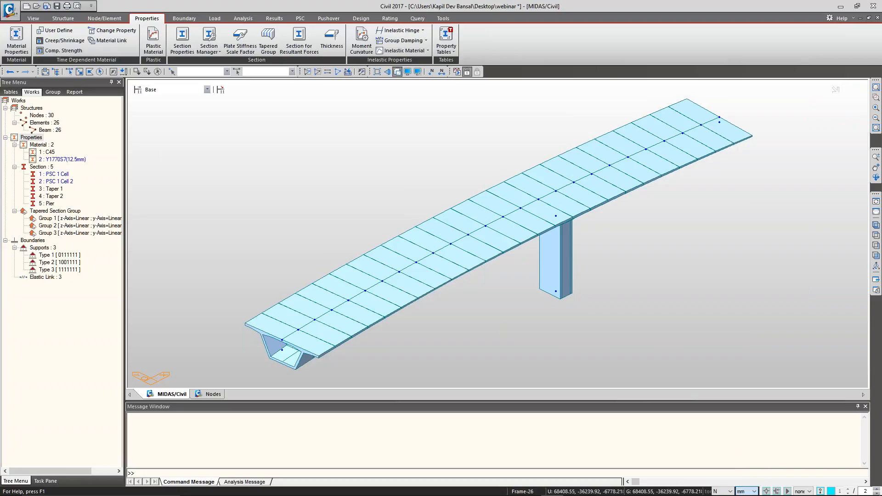
Step: Start a new creep/shrinkage time dependent material, look at the European code's parameters and choose the CEB-FIP(2010) code
{"action": "left_click", "coordinate": [71, 41]}
{"action": "left_click", "coordinate": [508, 218]}
{"action": "left_click", "coordinate": [514, 183]}
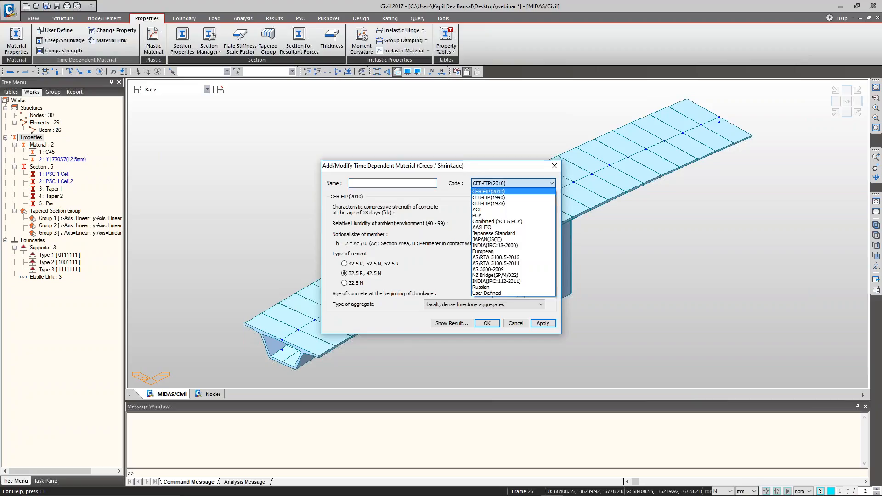
{"action": "left_click", "coordinate": [507, 192]}
{"action": "left_click", "coordinate": [509, 183]}
{"action": "left_click", "coordinate": [505, 252]}
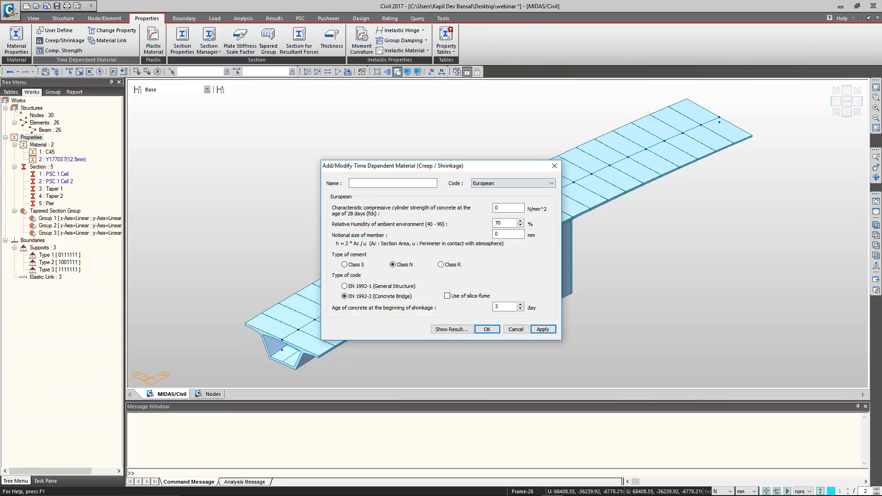
{"action": "left_click", "coordinate": [510, 183]}
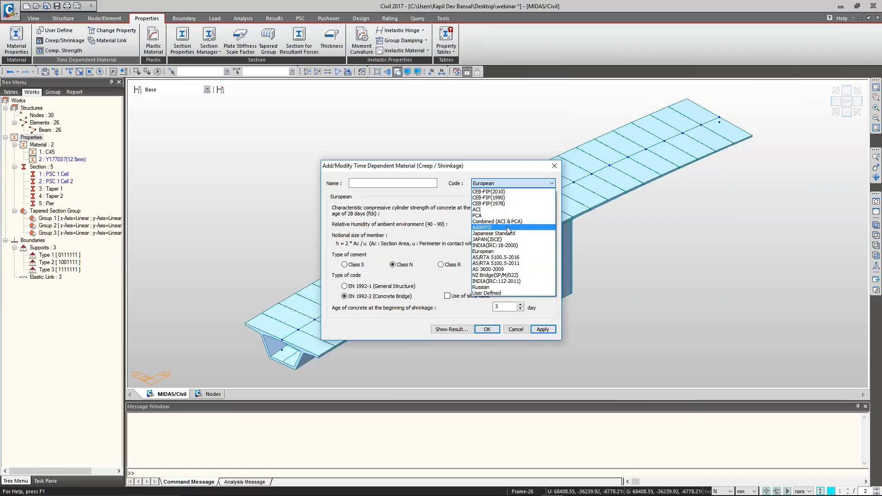
{"action": "left_click", "coordinate": [505, 191]}
Step: Name the creep/shrinkage material C45, with a 28-day compressive strength of 45 N/mm^2 and a notional member size of 70 mm
{"action": "left_click", "coordinate": [405, 182]}
{"action": "type", "text": "C45"}
{"action": "key", "text": "Tab"}
{"action": "key", "text": "Tab"}
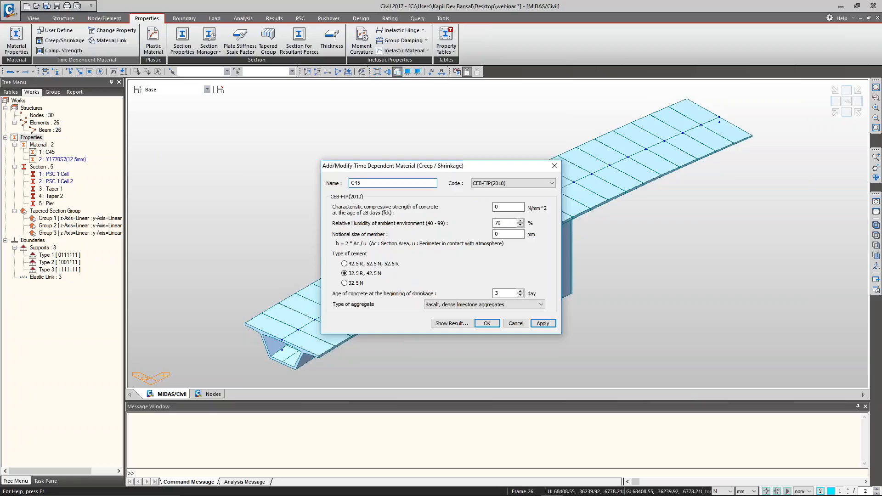
{"action": "type", "text": "45"}
{"action": "key", "text": "Tab"}
{"action": "key", "text": "Tab"}
{"action": "type", "text": "70"}
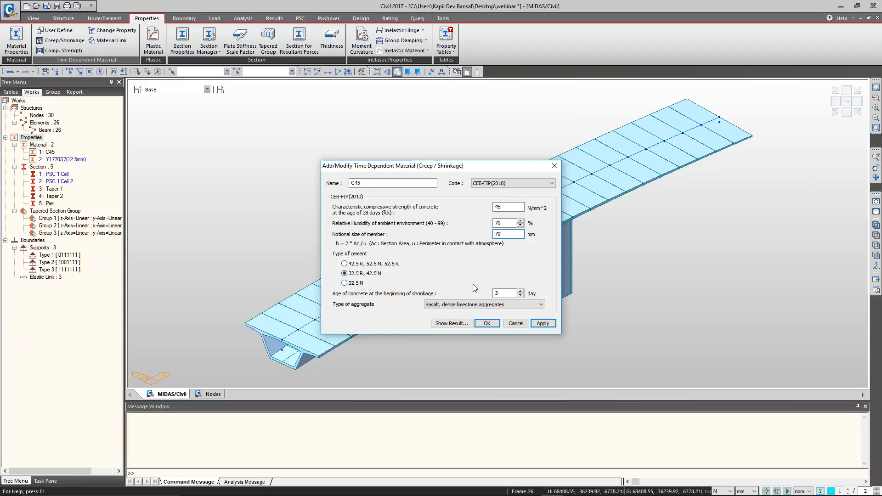
Step: Review the creep coefficient and shrinkage strain curves of the C45 time dependent material, and save its definition
{"action": "left_click", "coordinate": [451, 323]}
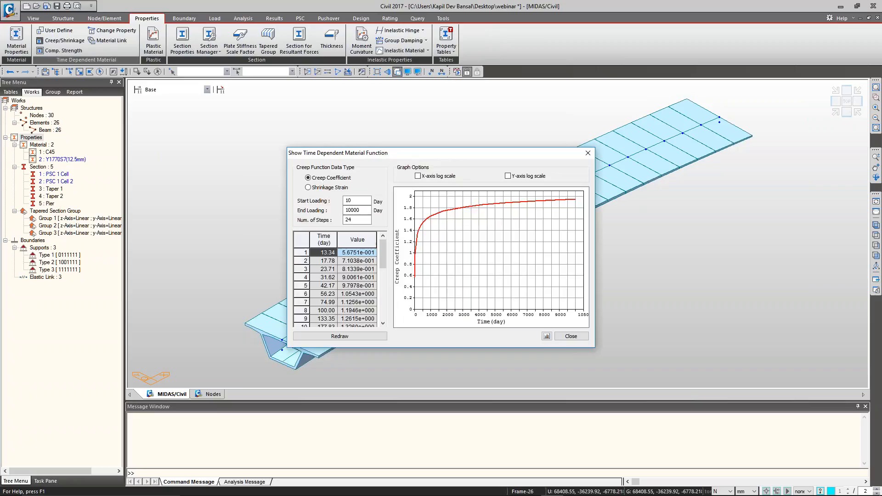
{"action": "left_click_drag", "start_coordinate": [385, 153], "coordinate": [545, 120]}
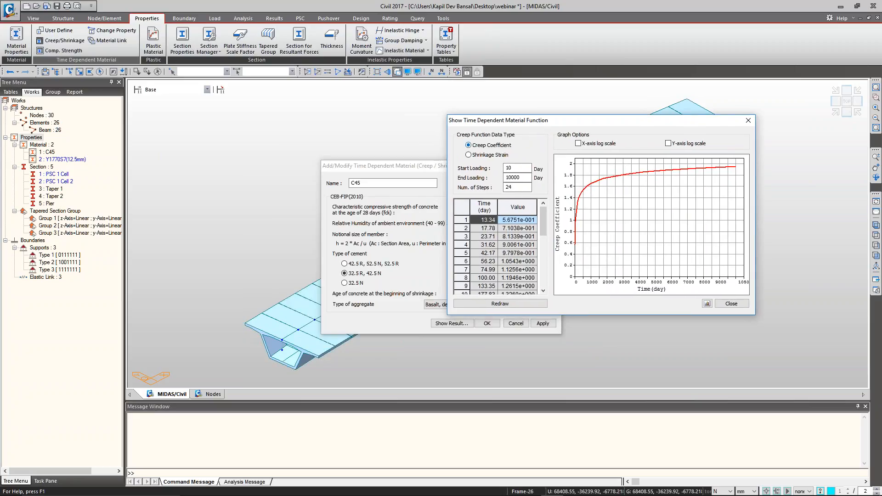
{"action": "left_click", "coordinate": [489, 156]}
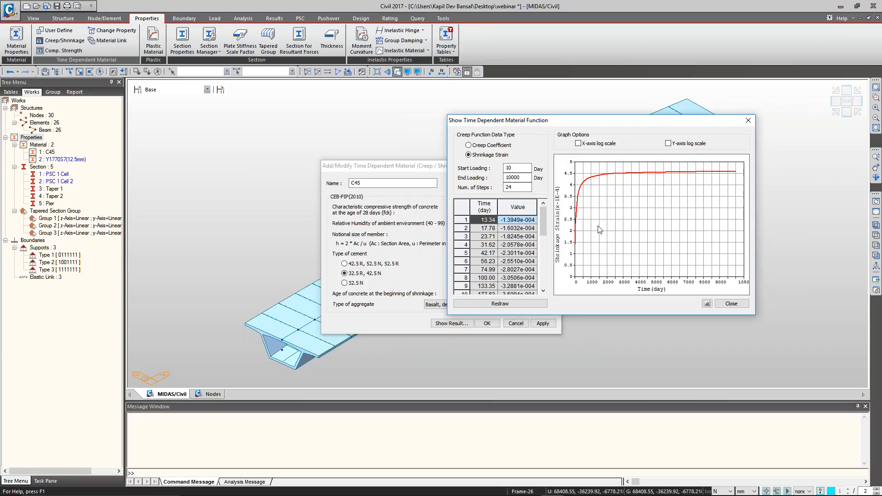
{"action": "left_click_drag", "start_coordinate": [493, 221], "coordinate": [528, 310]}
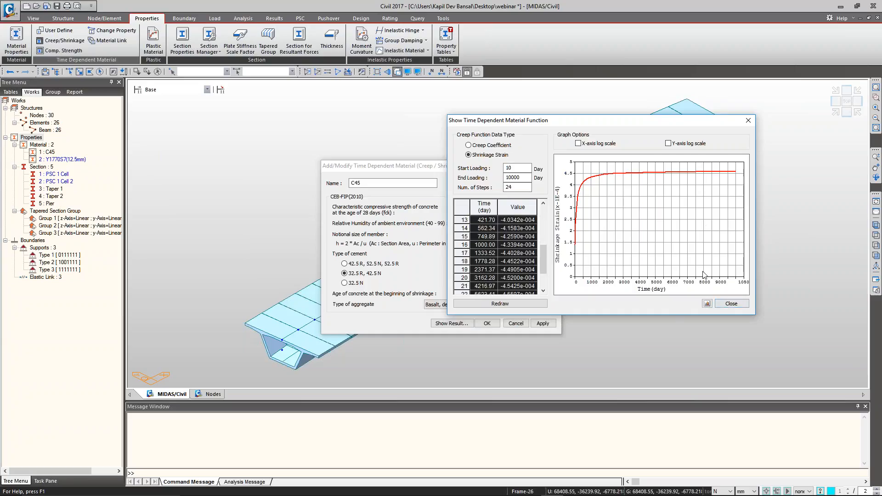
{"action": "left_click", "coordinate": [731, 303]}
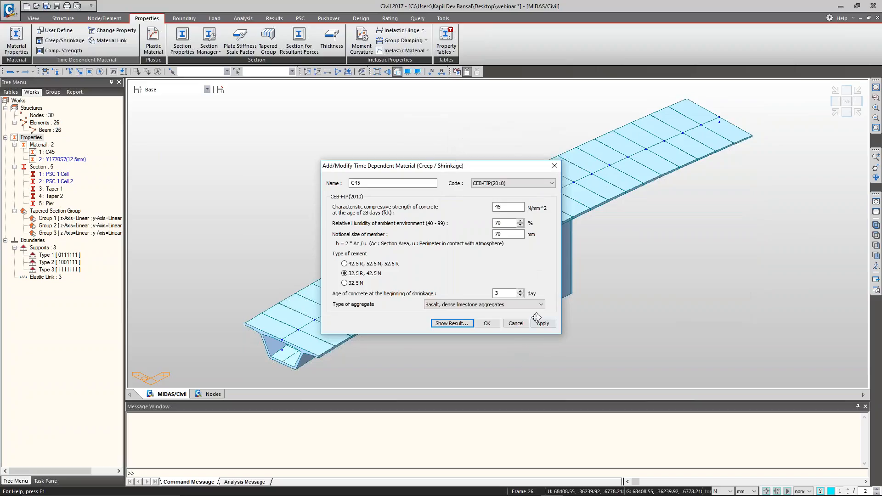
{"action": "left_click", "coordinate": [488, 324]}
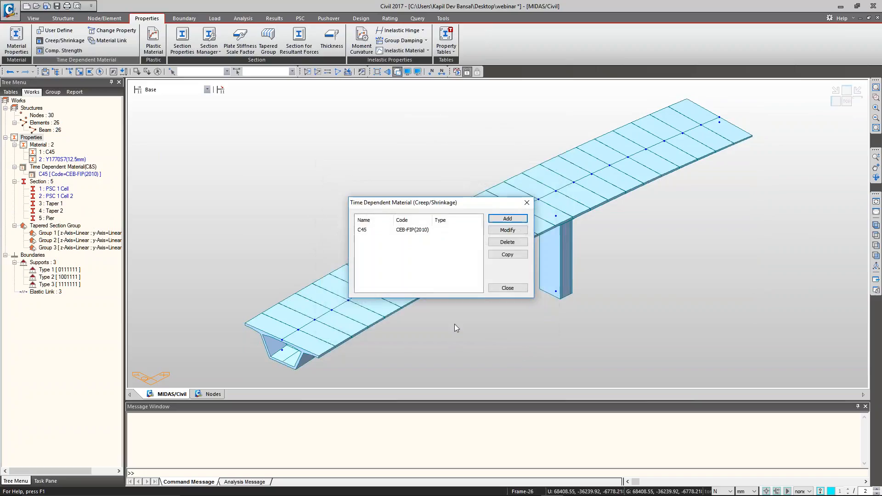
{"action": "left_click", "coordinate": [497, 288]}
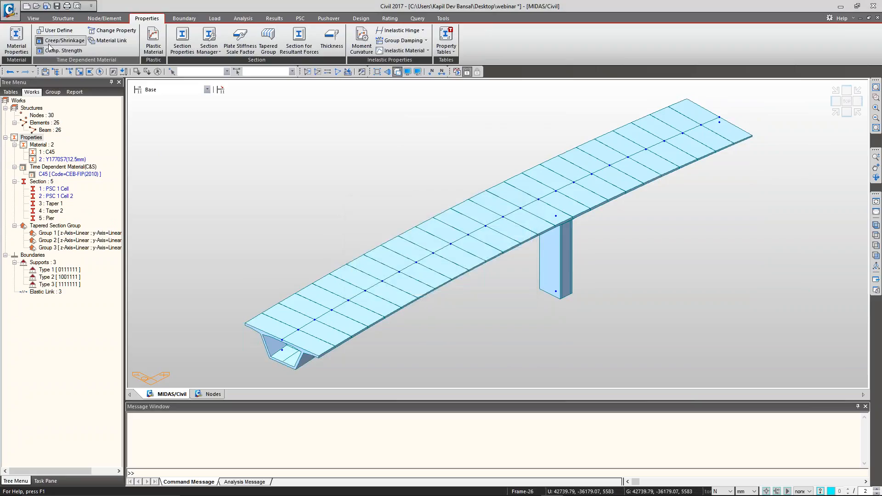
Step: Open the compressive strength time dependent materials and consult the Handouts slides for the recommended compressive strength and creep/shrinkage inputs
{"action": "left_click", "coordinate": [58, 50]}
{"action": "left_click_drag", "start_coordinate": [416, 203], "coordinate": [384, 184]}
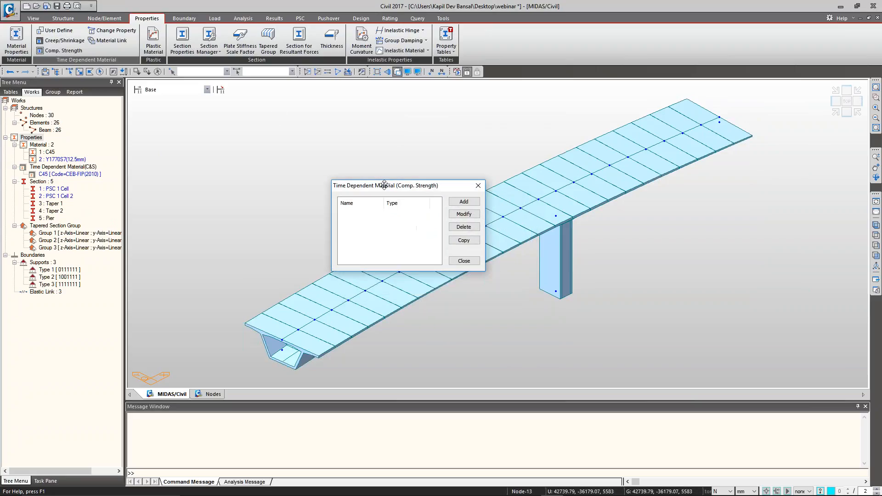
{"action": "key", "text": "alt+Tab"}
{"action": "key", "text": "alt+Tab"}
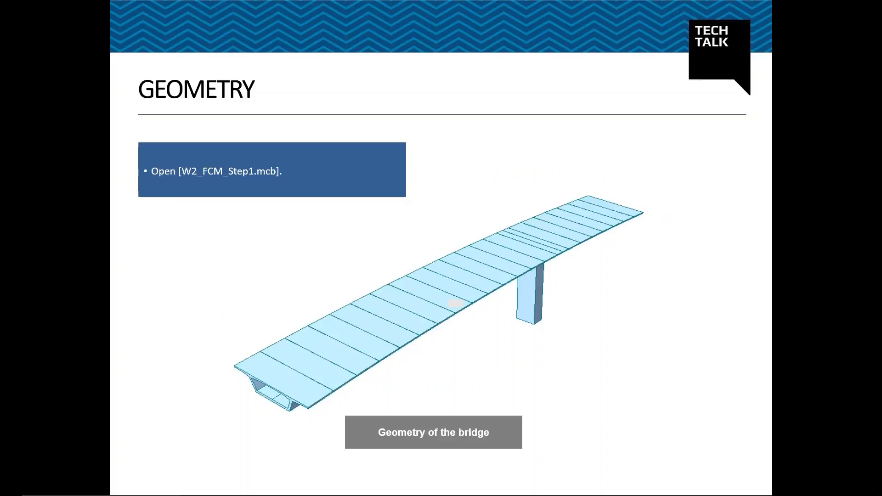
{"action": "key", "text": "Right"}
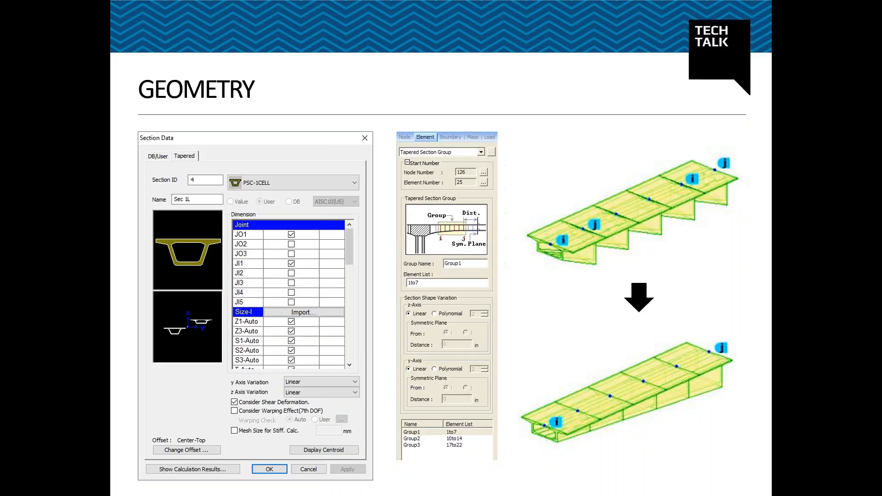
{"action": "key", "text": "Right"}
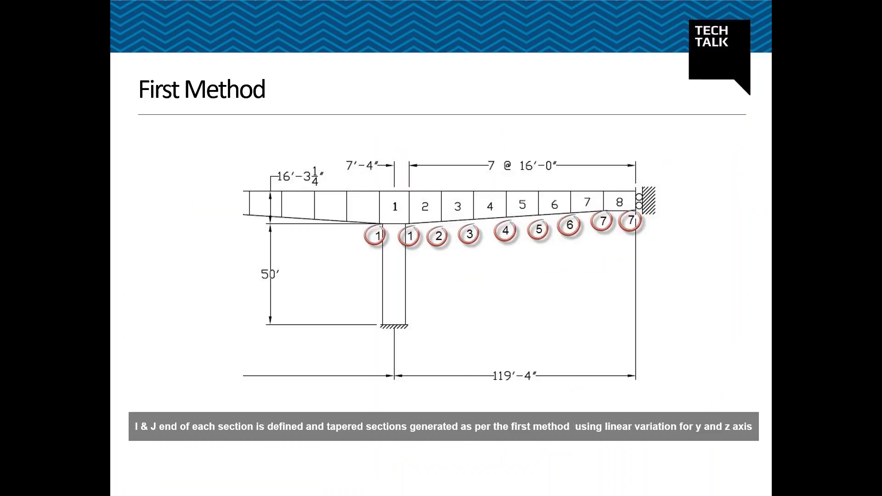
{"action": "key", "text": "Right"}
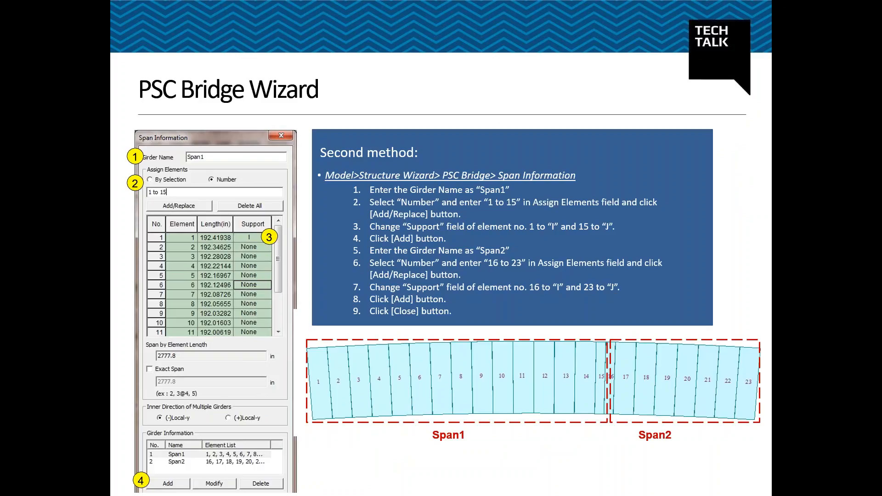
{"action": "key", "text": "Right"}
{"action": "key", "text": "Right"}
{"action": "key", "text": "Right"}
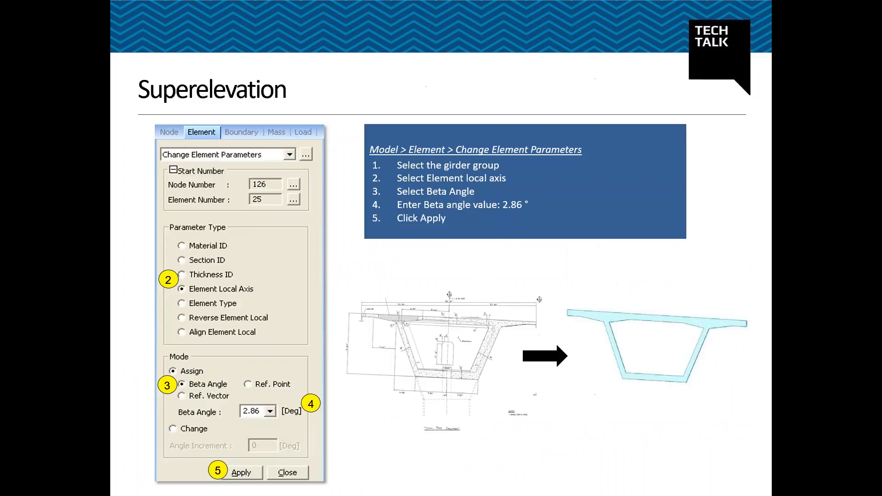
{"action": "key", "text": "Right"}
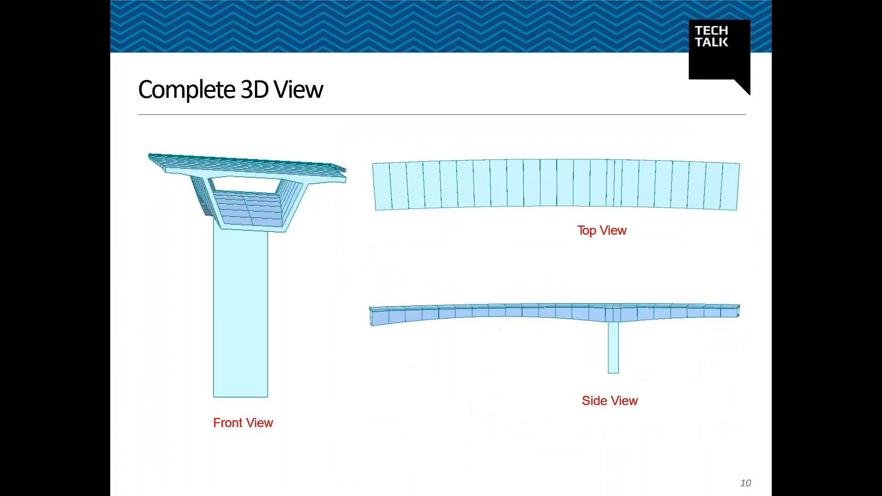
{"action": "key", "text": "Right"}
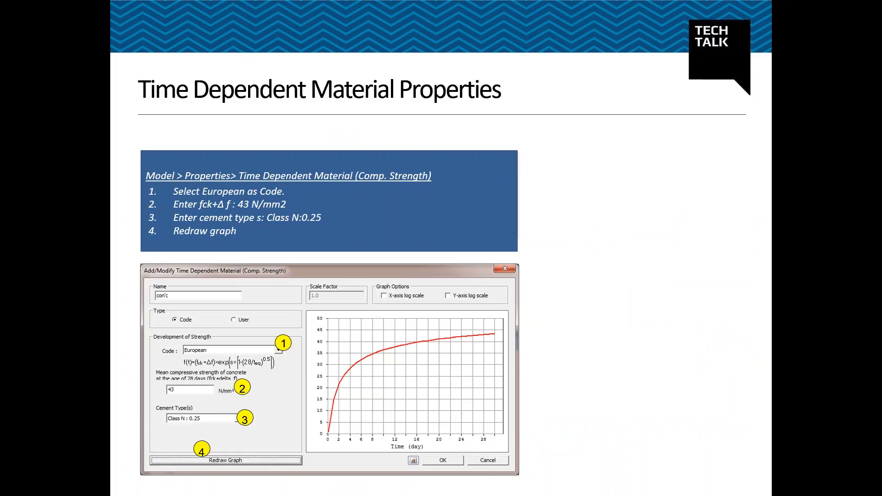
{"action": "key", "text": "Right"}
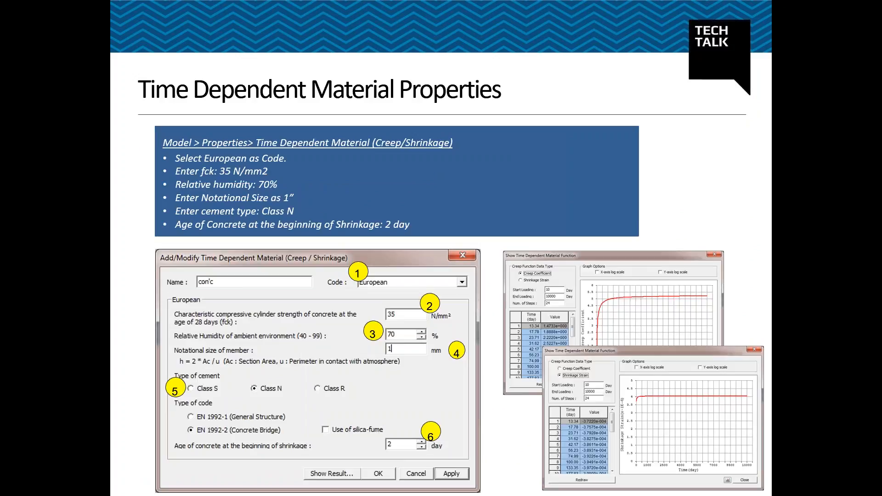
{"action": "key", "text": "alt+Tab"}
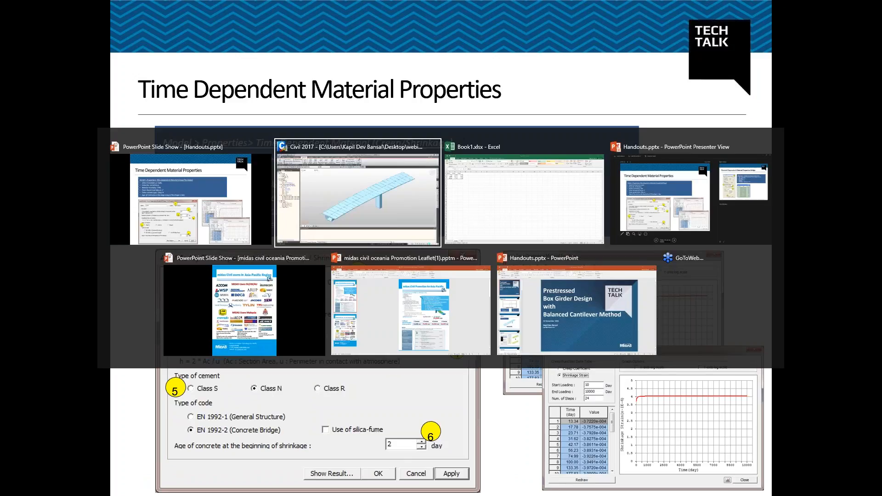
Step: Start a new compressive strength material using the CEB-FIP(2010) code with a mean 28-day compressive strength of 53 N/mm^2
{"action": "left_click_drag", "start_coordinate": [425, 184], "coordinate": [397, 165]}
{"action": "left_click", "coordinate": [436, 183]}
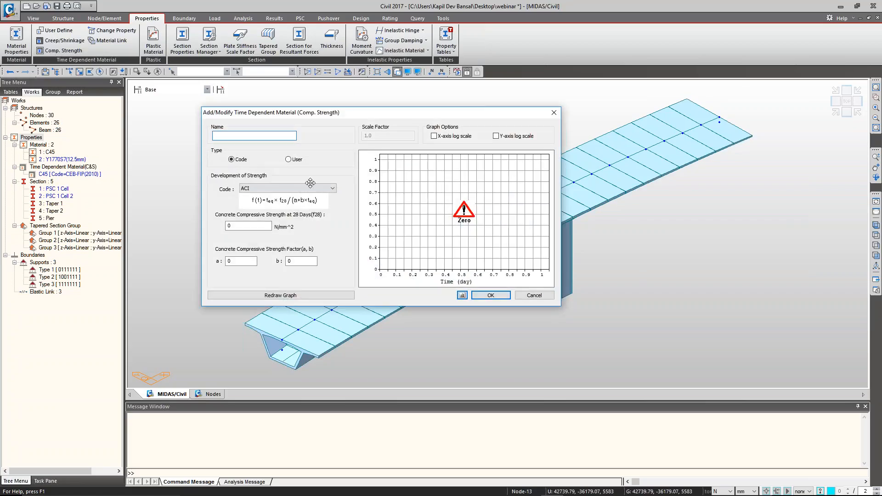
{"action": "left_click", "coordinate": [311, 186]}
{"action": "left_click", "coordinate": [253, 220]}
{"action": "left_click_drag", "start_coordinate": [251, 227], "coordinate": [200, 227]}
{"action": "type", "text": "53"}
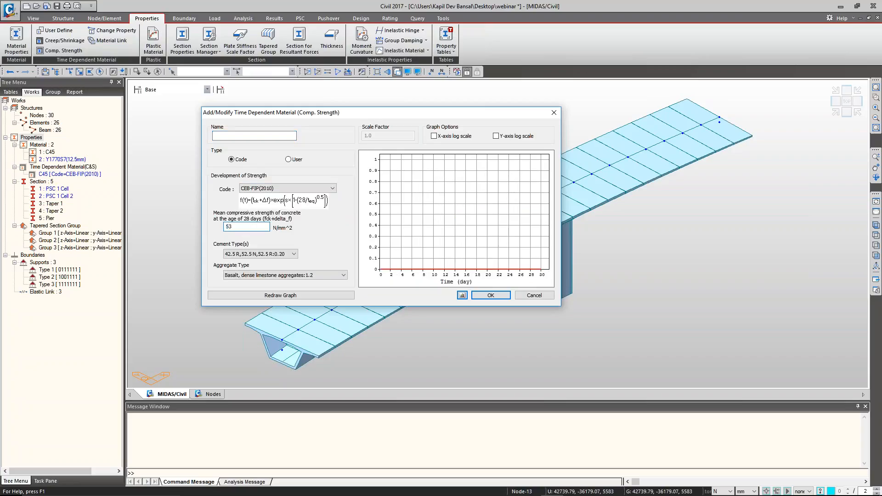
Step: Name the compressive strength material C45, redraw its strength development graph and save the definition
{"action": "left_click", "coordinate": [216, 135]}
{"action": "type", "text": "C45"}
{"action": "left_click_drag", "start_coordinate": [239, 136], "coordinate": [195, 139]}
{"action": "left_click_drag", "start_coordinate": [241, 226], "coordinate": [210, 221]}
{"action": "left_click", "coordinate": [280, 295]}
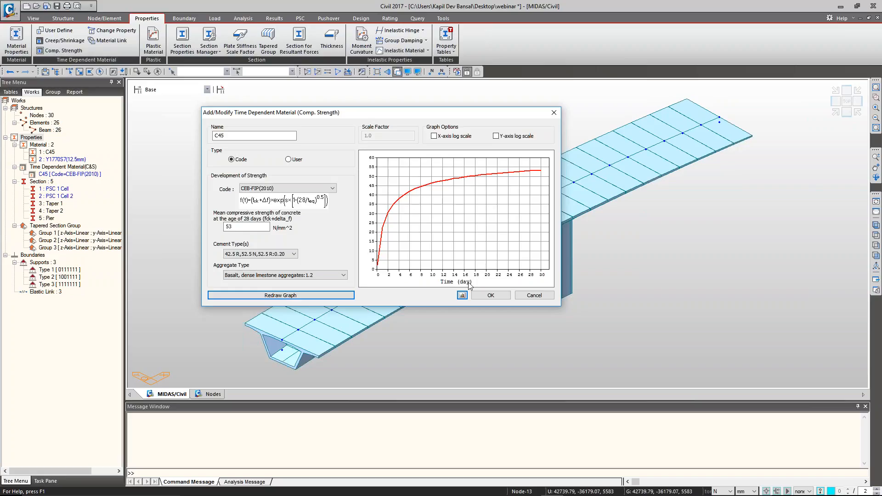
{"action": "left_click", "coordinate": [491, 295]}
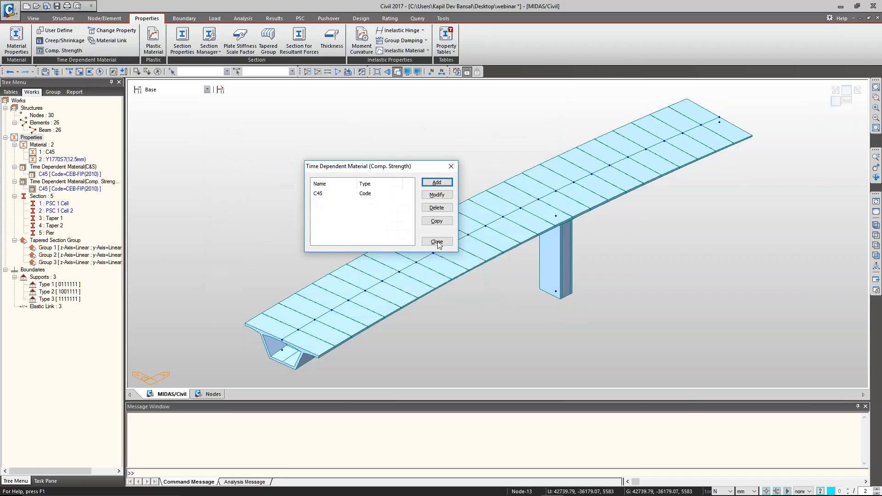
{"action": "left_click", "coordinate": [437, 241]}
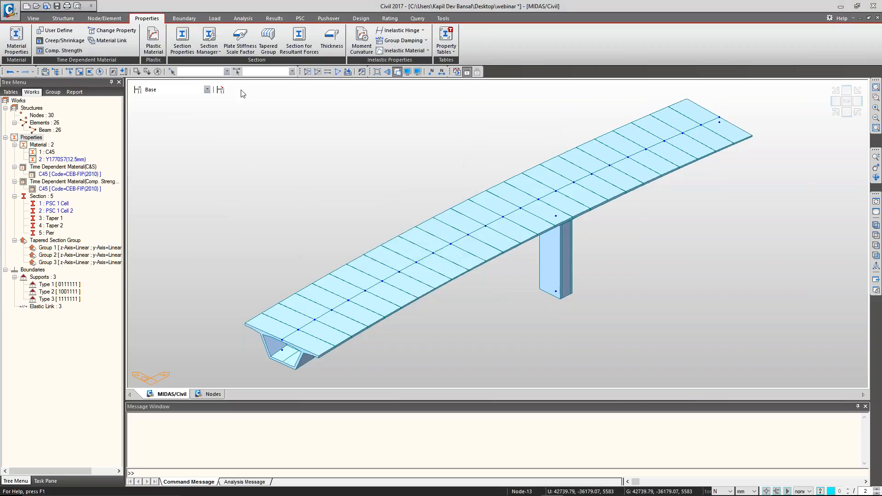
Step: Link material 1:C45 to the C45 creep/shrinkage and C45 compressive strength time dependent properties
{"action": "left_click", "coordinate": [117, 41]}
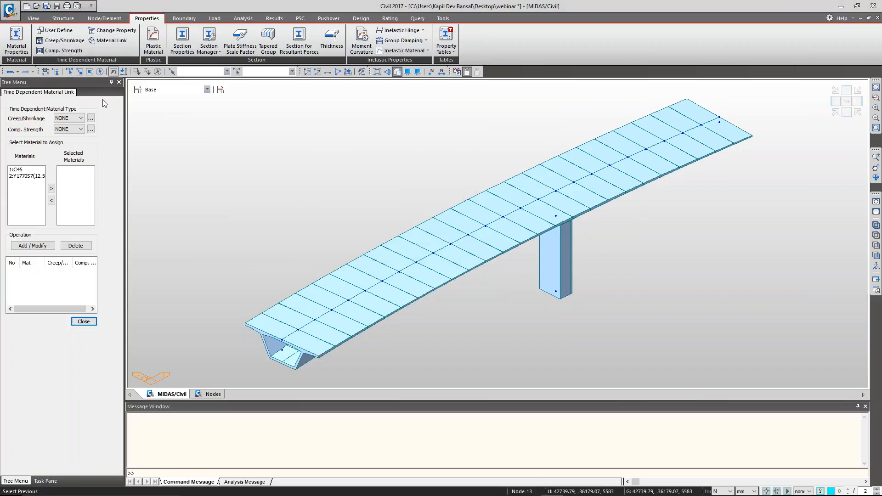
{"action": "double_click", "coordinate": [18, 170]}
{"action": "left_click", "coordinate": [69, 118]}
{"action": "left_click", "coordinate": [62, 133]}
{"action": "left_click", "coordinate": [69, 130]}
{"action": "left_click", "coordinate": [65, 144]}
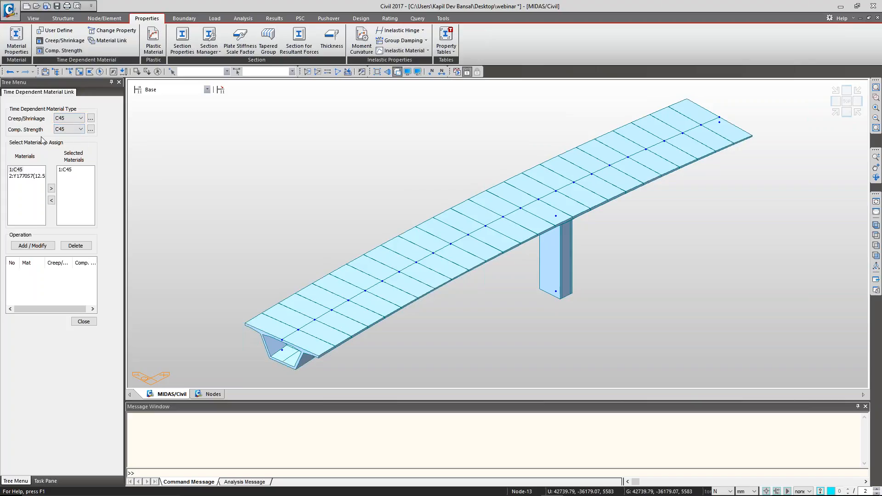
{"action": "left_click", "coordinate": [72, 170]}
{"action": "left_click", "coordinate": [32, 246]}
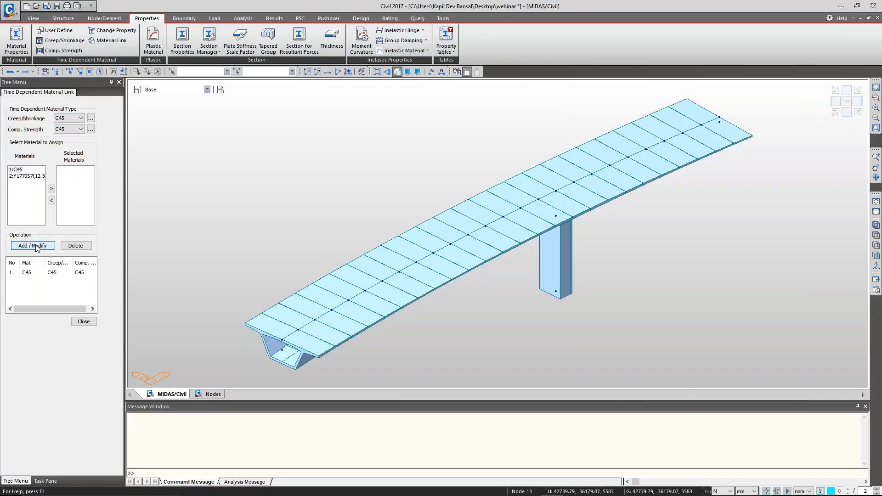
Step: Assign an auto-calculated notional size of member to all elements, using the CEB-FIP(1990) code with a factor of 0.5
{"action": "left_click", "coordinate": [112, 30]}
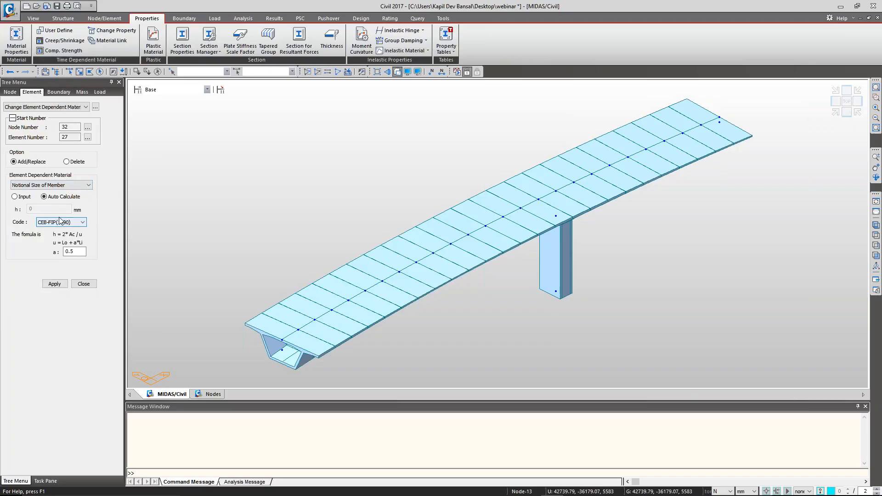
{"action": "left_click", "coordinate": [99, 72]}
{"action": "left_click", "coordinate": [59, 284]}
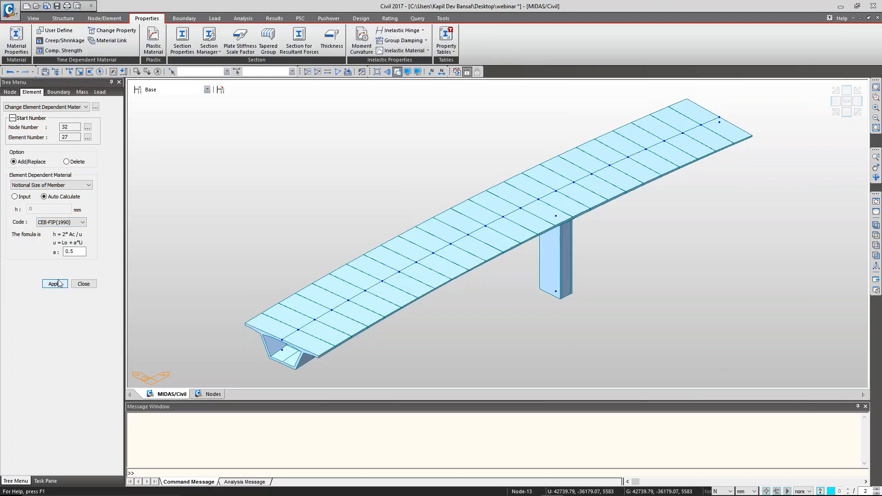
Step: Review the notional sizes in the Element Dependent Material Property table, and close it together with the Nodes table
{"action": "left_click", "coordinate": [96, 107]}
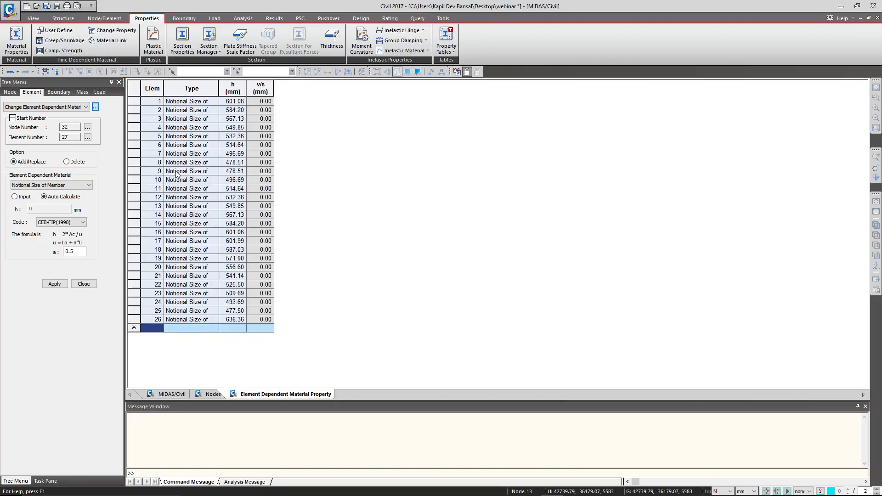
{"action": "left_click_drag", "start_coordinate": [143, 316], "coordinate": [144, 100]}
{"action": "left_click", "coordinate": [152, 127]}
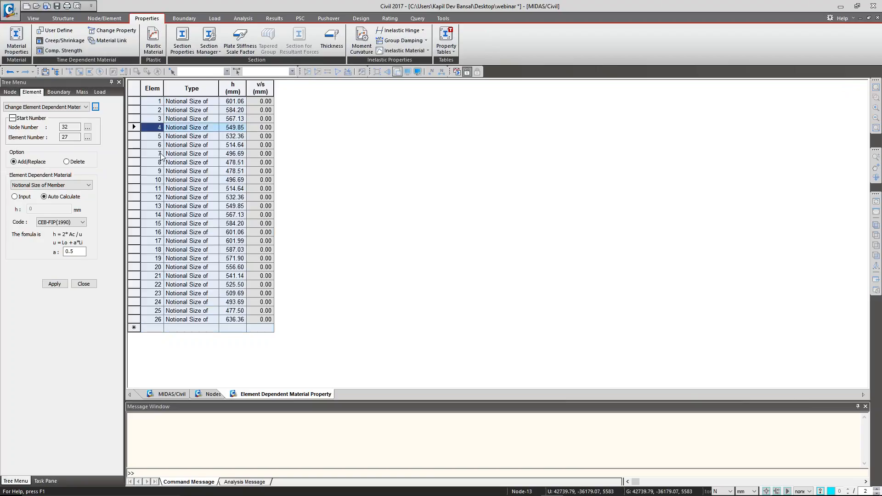
{"action": "right_click", "coordinate": [248, 394]}
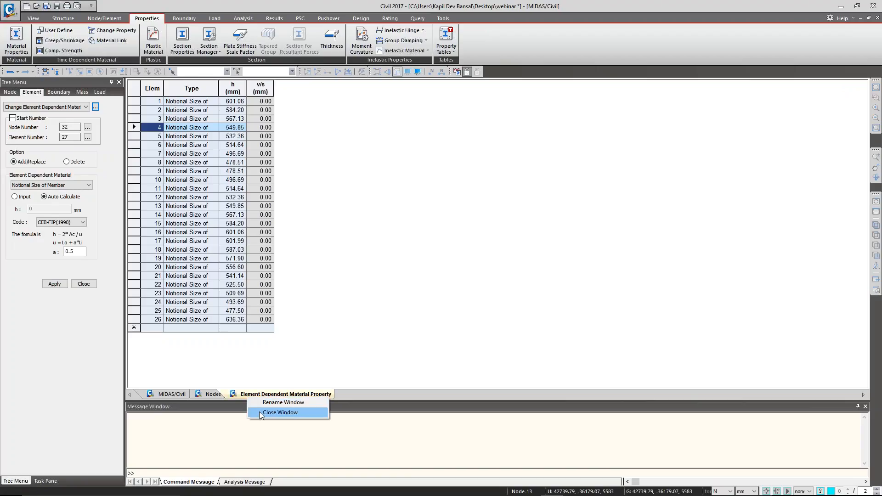
{"action": "left_click", "coordinate": [255, 404]}
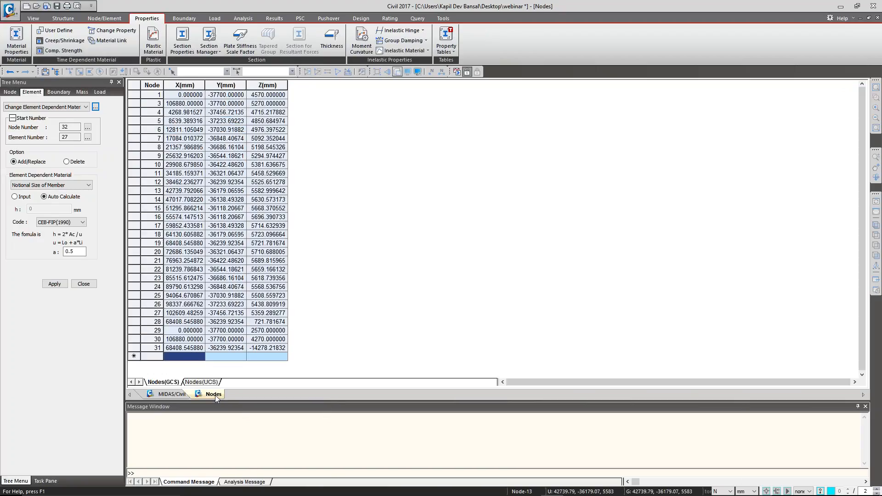
{"action": "right_click", "coordinate": [214, 397]}
{"action": "left_click", "coordinate": [243, 411]}
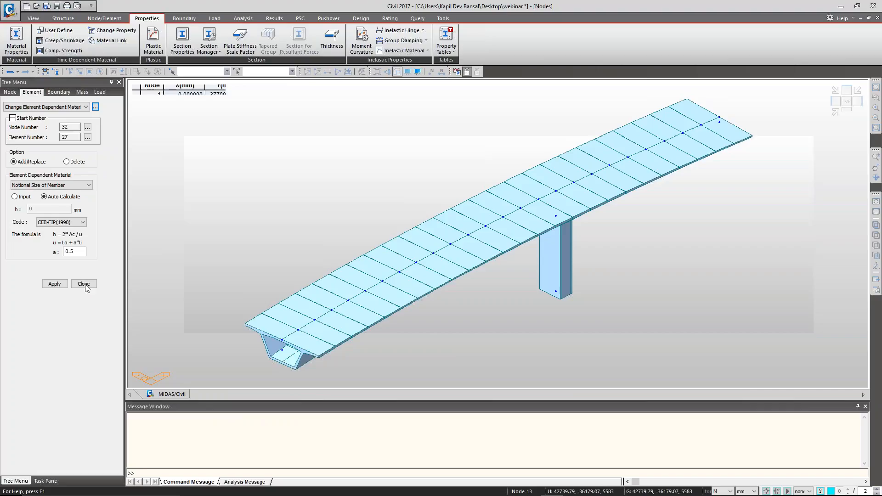
{"action": "left_click", "coordinate": [84, 284]}
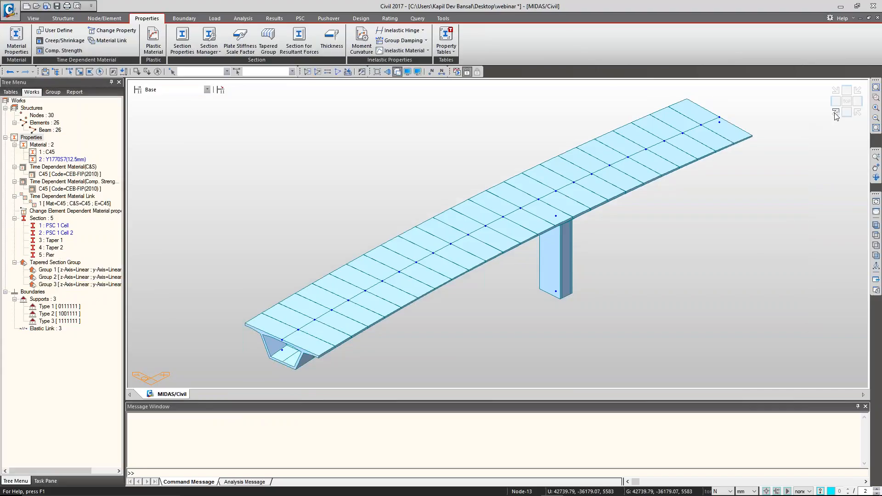
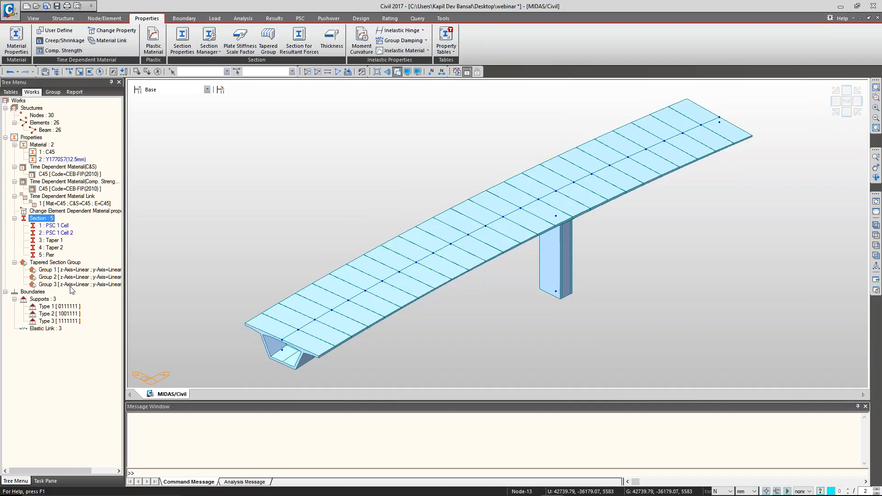
{"action": "left_click", "coordinate": [68, 277]}
{"action": "left_click", "coordinate": [70, 284]}
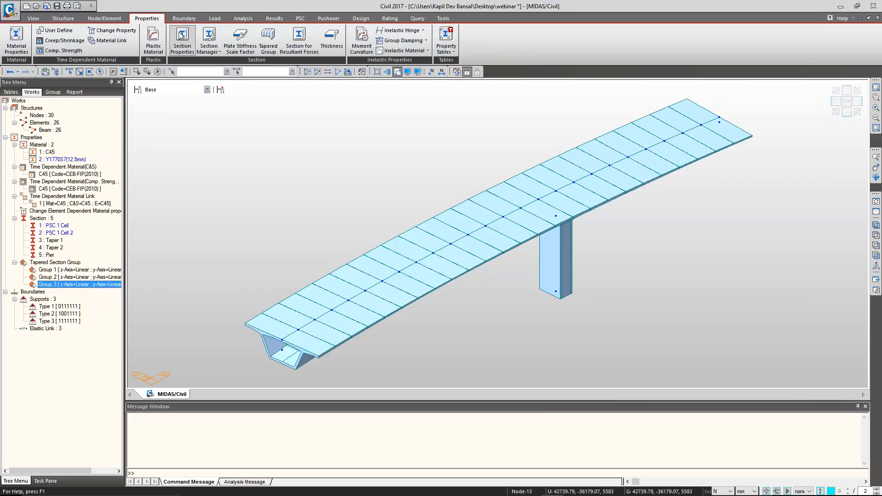
Step: Open the tendon properties of the prestress loads and start a new tendon property definition
{"action": "left_click", "coordinate": [221, 19]}
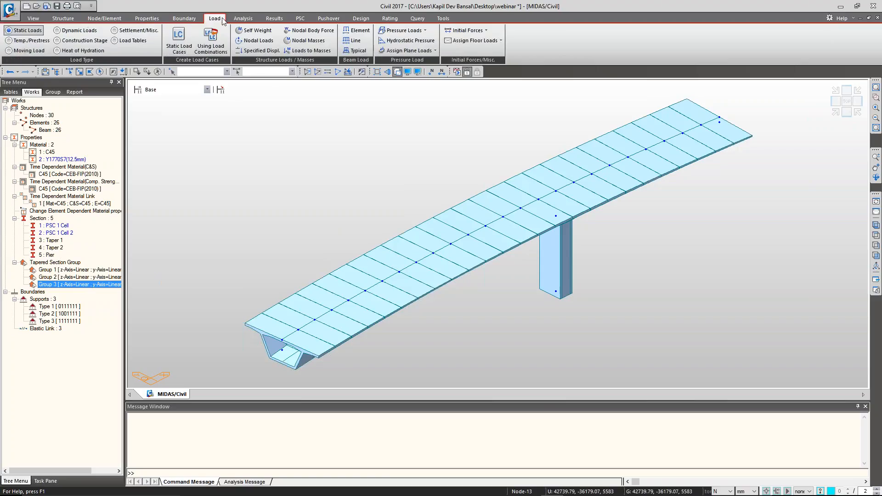
{"action": "left_click", "coordinate": [32, 40]}
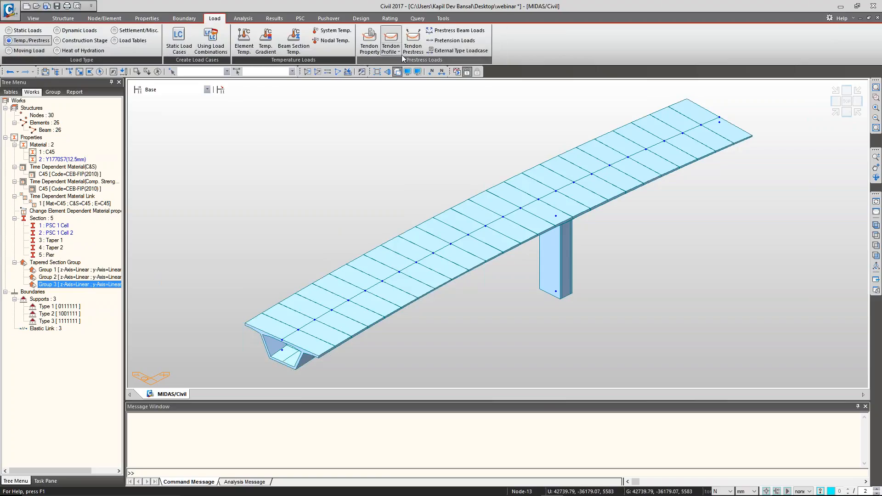
{"action": "left_click", "coordinate": [370, 48]}
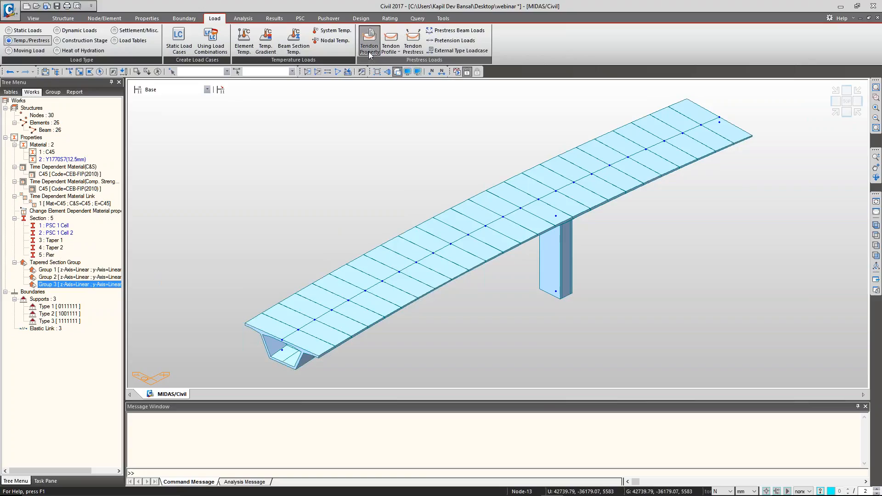
{"action": "left_click_drag", "start_coordinate": [404, 197], "coordinate": [282, 120]}
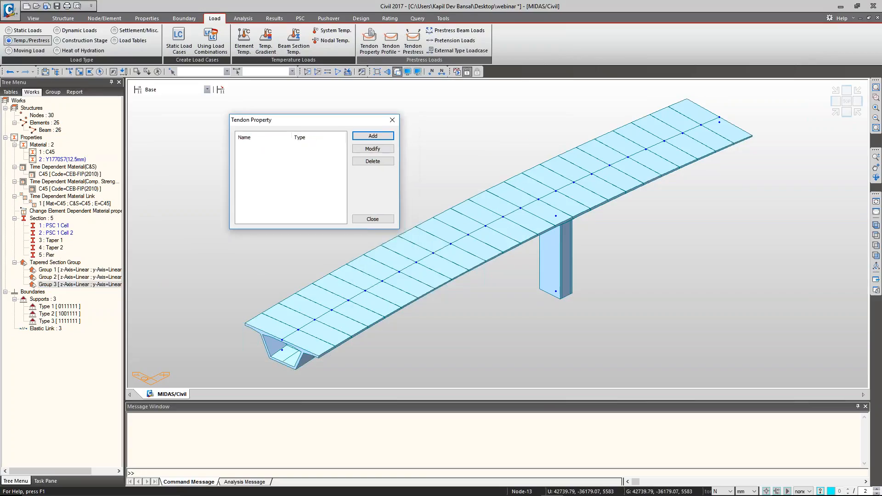
{"action": "left_click", "coordinate": [372, 136]}
{"action": "left_click_drag", "start_coordinate": [379, 66], "coordinate": [415, 67]}
Step: Look through the Internal(Pre-Tension) and External tendon types, and return the type to Internal(Post-Tension)
{"action": "left_click", "coordinate": [415, 104]}
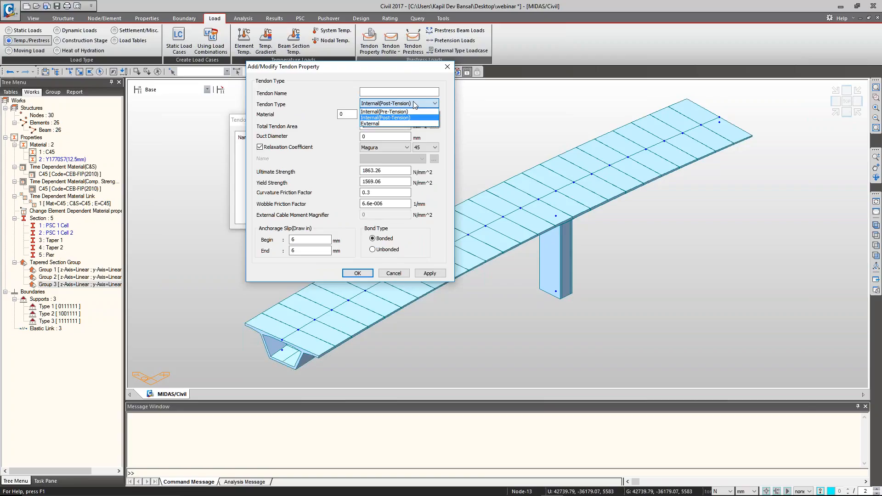
{"action": "left_click", "coordinate": [403, 112]}
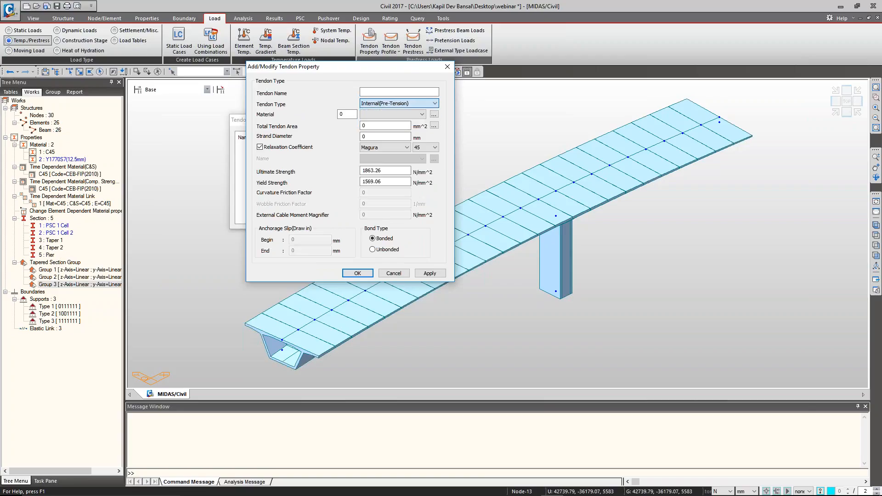
{"action": "left_click", "coordinate": [402, 104]}
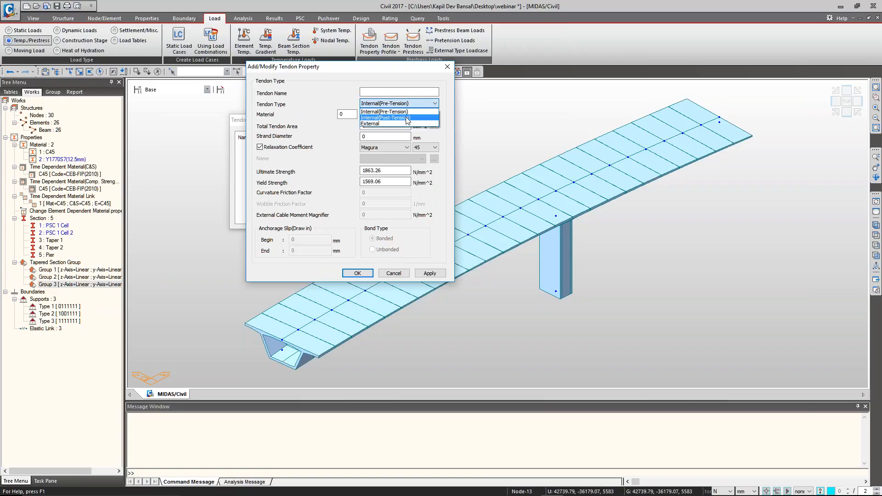
{"action": "left_click", "coordinate": [409, 118]}
{"action": "left_click", "coordinate": [406, 104]}
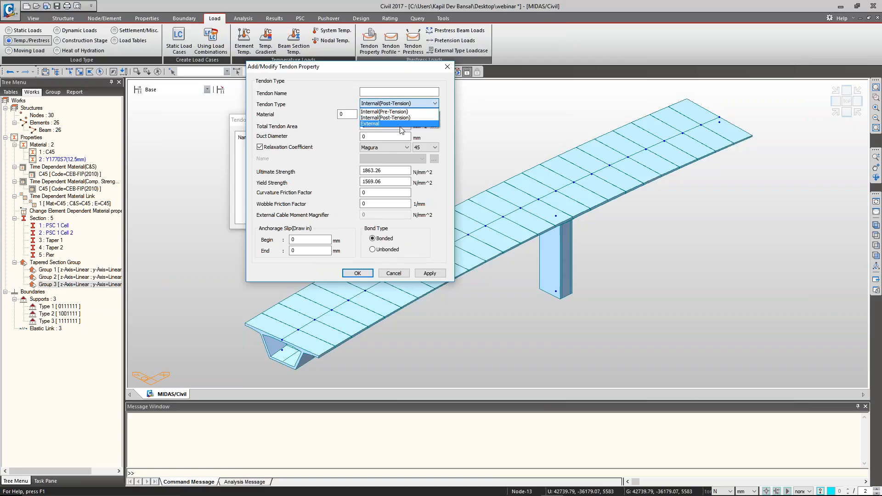
{"action": "left_click", "coordinate": [399, 125]}
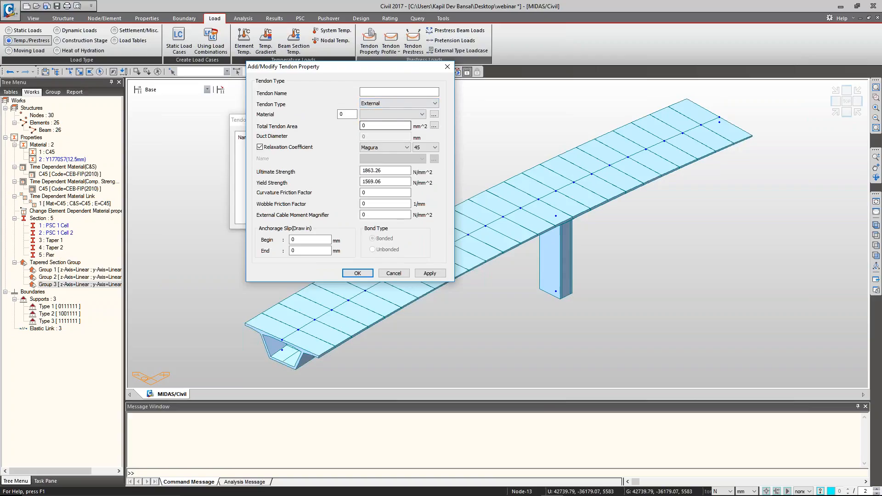
{"action": "left_click", "coordinate": [393, 104]}
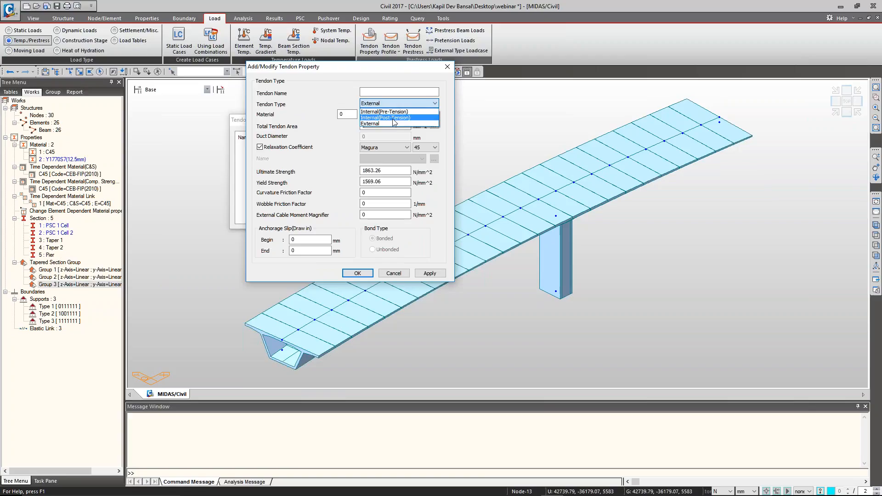
{"action": "left_click", "coordinate": [394, 118]}
Step: Name the tendon property Tendon and assign it material 2: Y1770S7(12.5mm)
{"action": "left_click", "coordinate": [377, 91]}
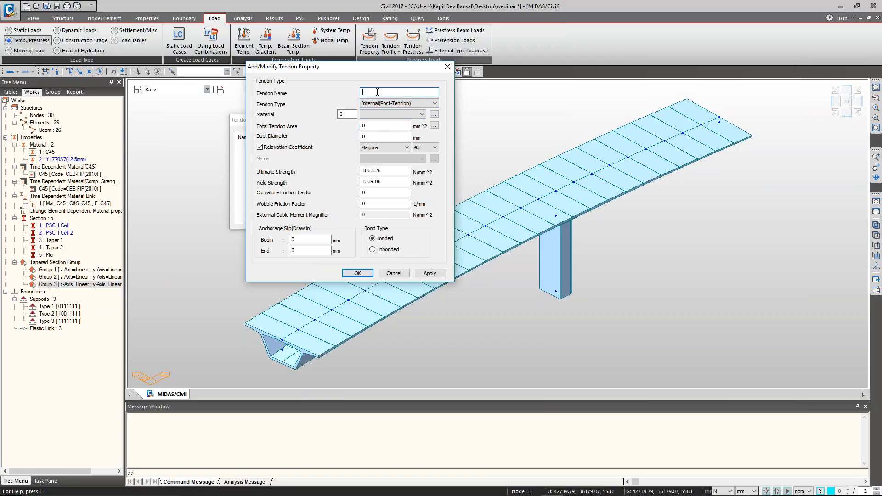
{"action": "type", "text": "Tendon"}
{"action": "left_click", "coordinate": [385, 114]}
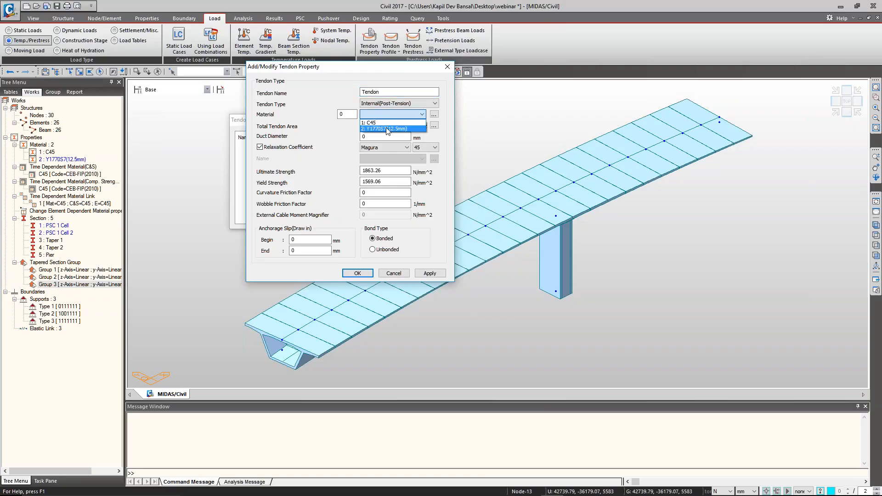
{"action": "left_click", "coordinate": [387, 128]}
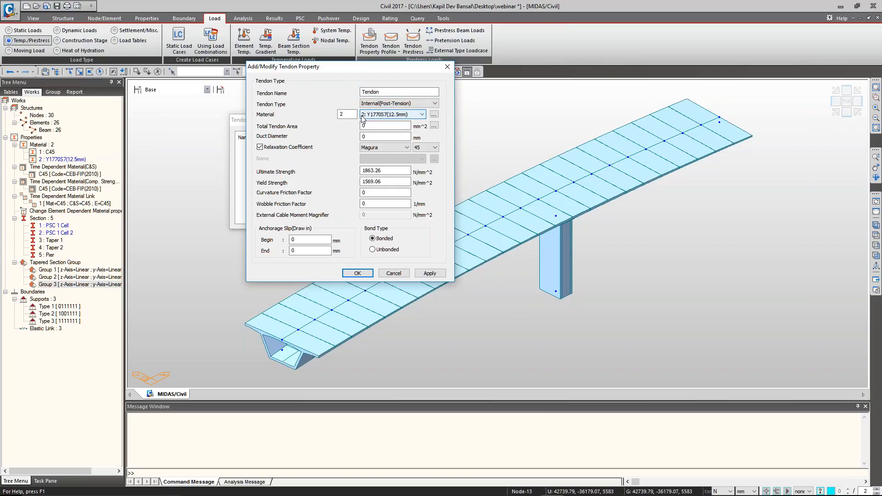
Step: Calculate the total tendon area from 20 strands of 12.7mm(0.5") diameter
{"action": "left_click", "coordinate": [434, 125]}
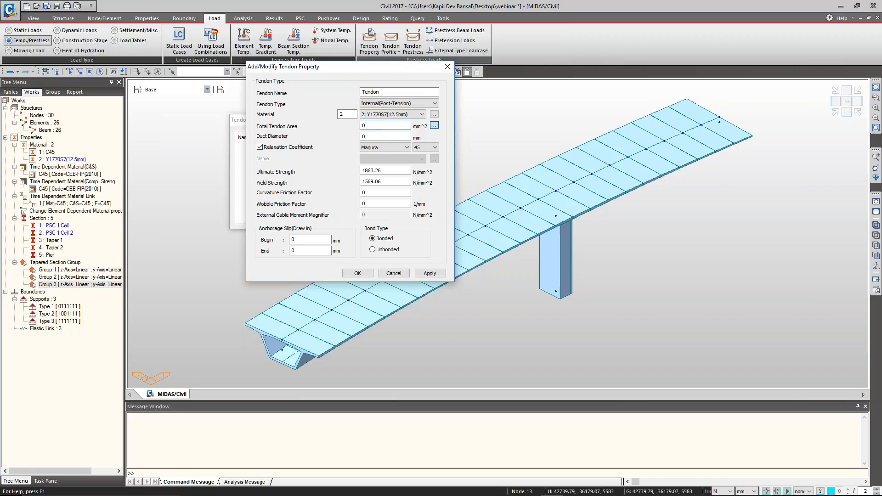
{"action": "left_click_drag", "start_coordinate": [378, 146], "coordinate": [489, 133]}
{"action": "left_click_drag", "start_coordinate": [489, 164], "coordinate": [459, 160]}
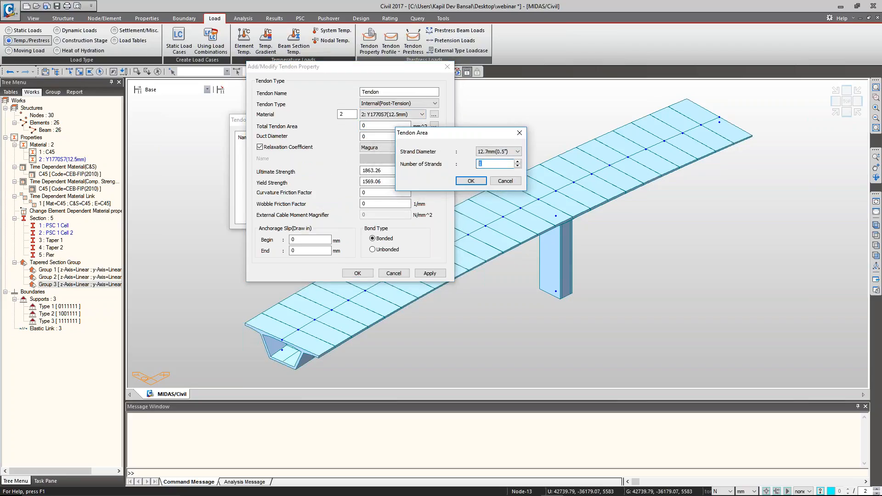
{"action": "type", "text": "20"}
{"action": "left_click", "coordinate": [471, 181]}
Step: Set the duct diameter to 80 mm and the relaxation coefficient to CEB-FIP 2010, save the tendon property and close the property list
{"action": "left_click", "coordinate": [381, 137]}
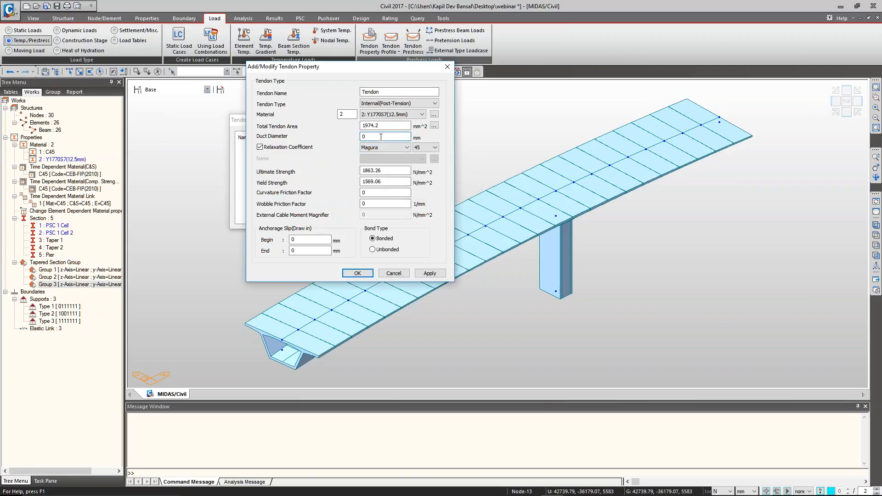
{"action": "key", "text": "BackSpace"}
{"action": "type", "text": "80"}
{"action": "left_click", "coordinate": [385, 147]}
{"action": "left_click", "coordinate": [391, 162]}
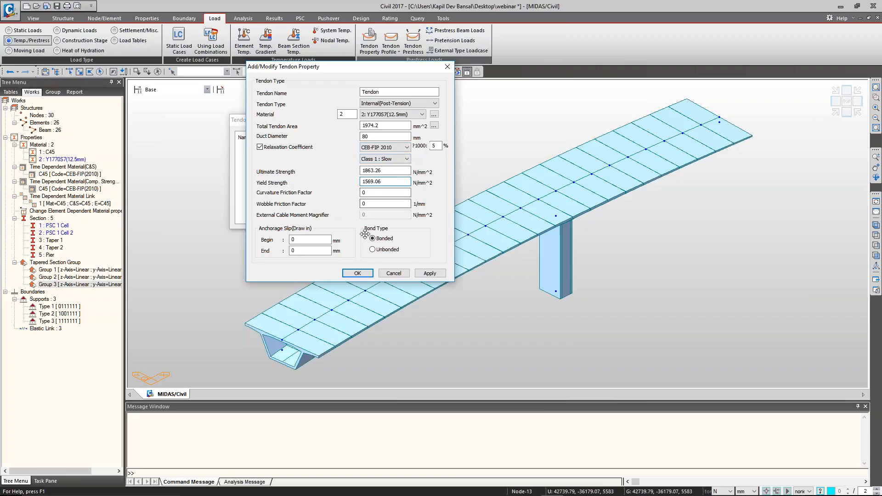
{"action": "left_click", "coordinate": [361, 271]}
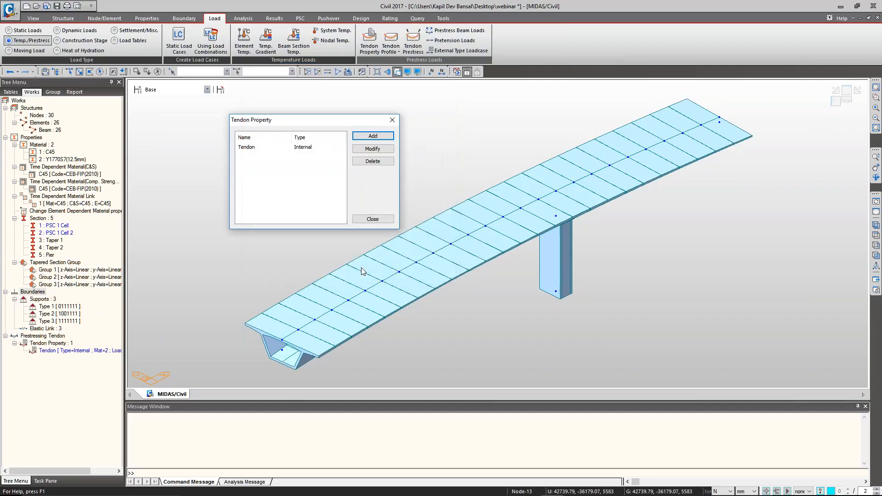
{"action": "left_click", "coordinate": [369, 221]}
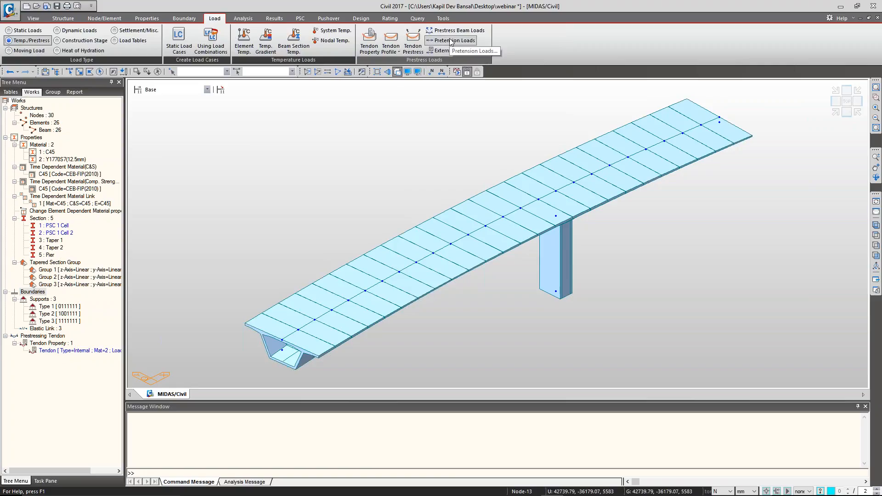
Step: Examine the x-y and x-z coordinate inputs of a new tendon profile, and close it without defining one
{"action": "left_click", "coordinate": [391, 46]}
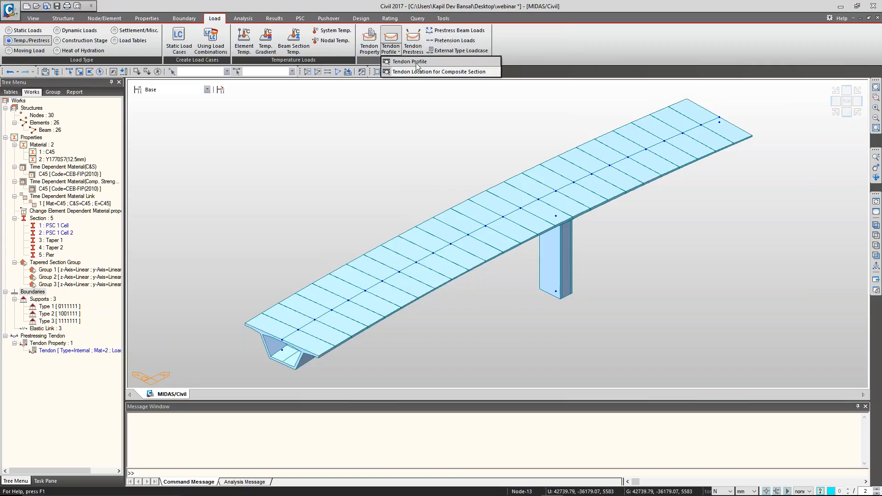
{"action": "left_click", "coordinate": [429, 66]}
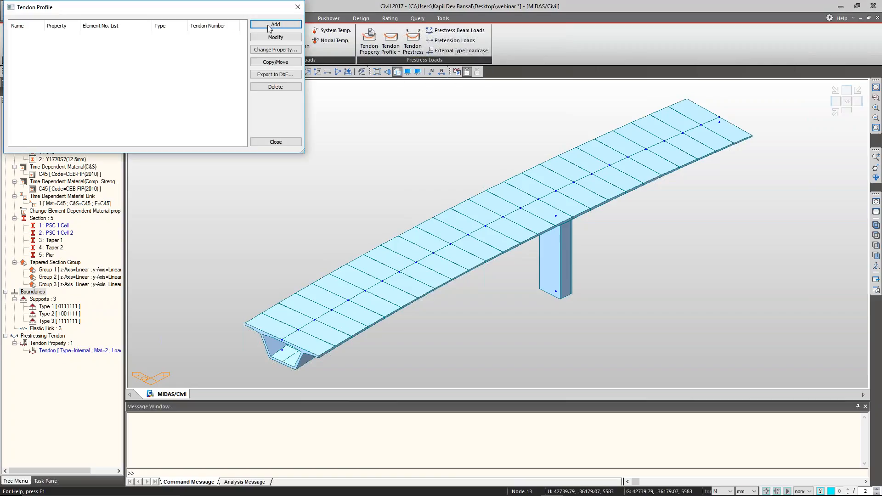
{"action": "left_click", "coordinate": [284, 26]}
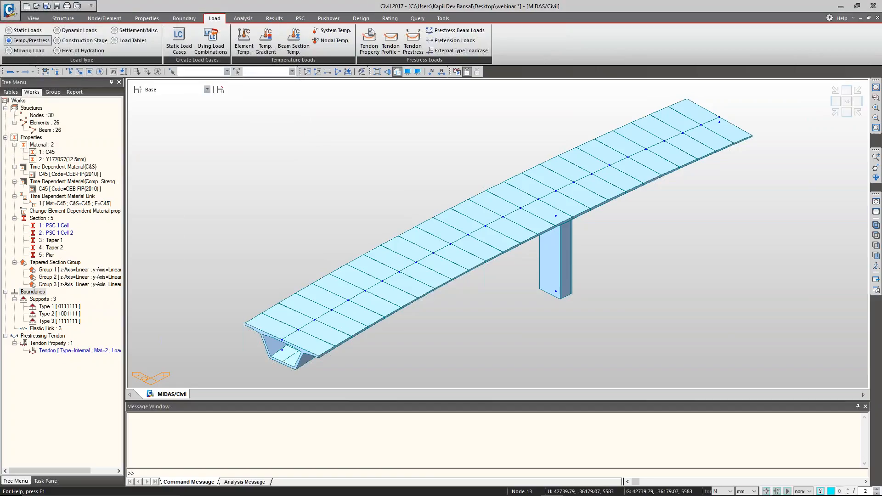
{"action": "left_click_drag", "start_coordinate": [81, 9], "coordinate": [121, 16]}
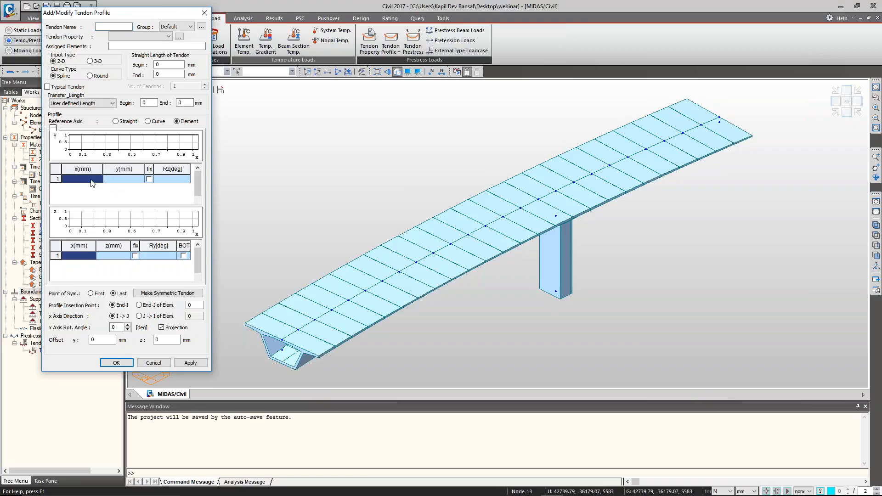
{"action": "left_click", "coordinate": [130, 181]}
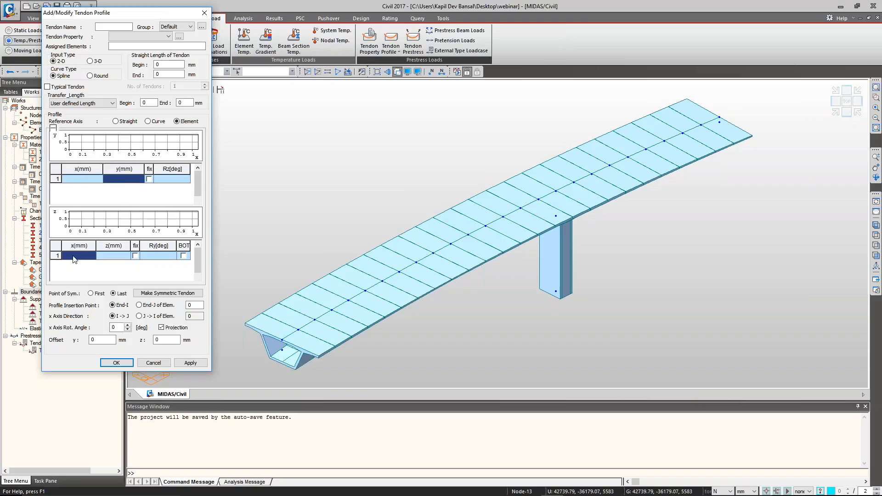
{"action": "left_click_drag", "start_coordinate": [73, 256], "coordinate": [109, 260]}
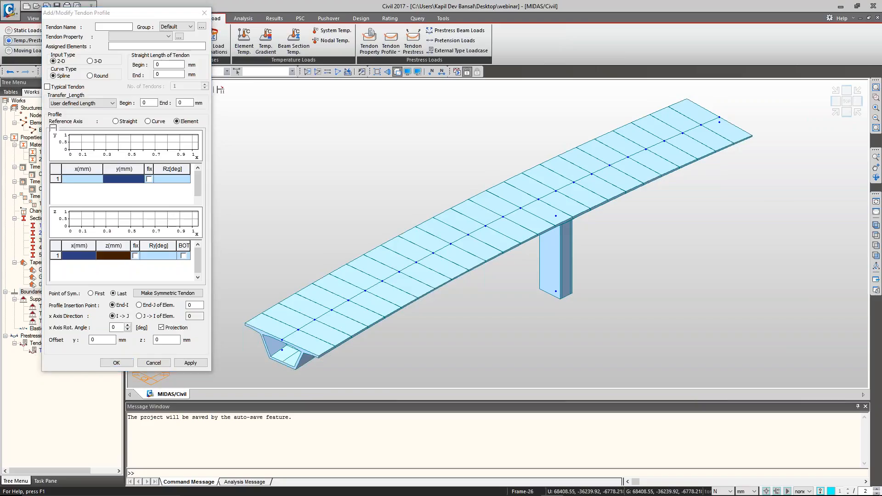
{"action": "left_click", "coordinate": [210, 16]}
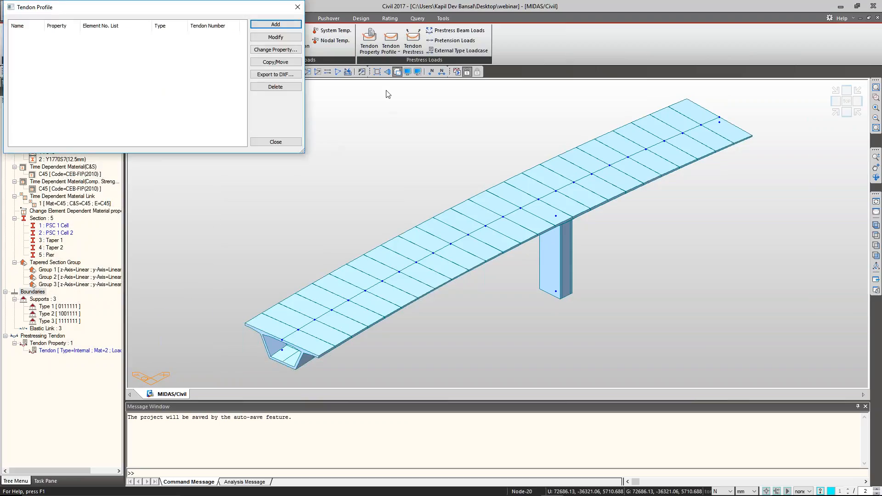
{"action": "left_click", "coordinate": [298, 7]}
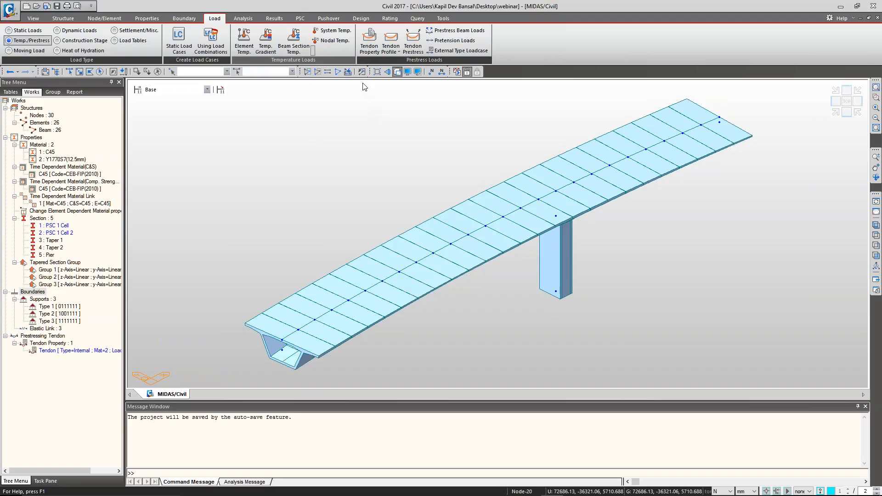
Step: Examine the Tendon Profile Generator and its DXF import options, and close it without generating a profile
{"action": "left_click", "coordinate": [443, 18]}
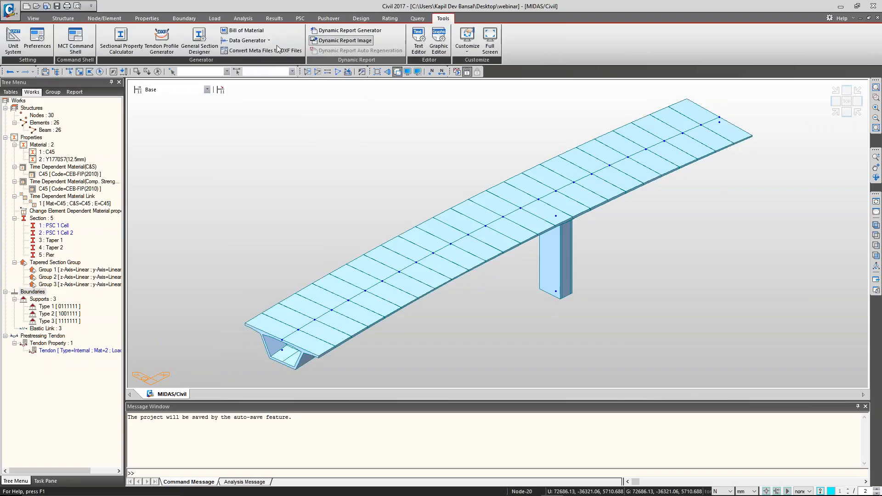
{"action": "left_click", "coordinate": [169, 52]}
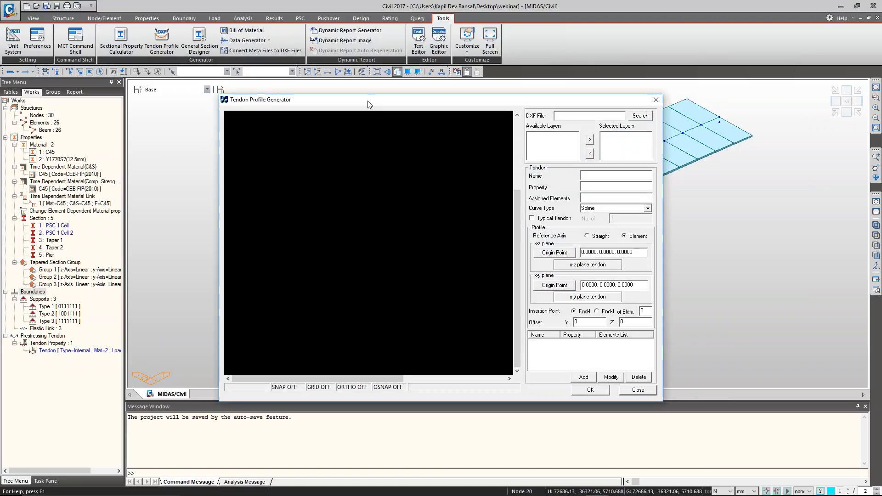
{"action": "left_click_drag", "start_coordinate": [367, 105], "coordinate": [330, 91]}
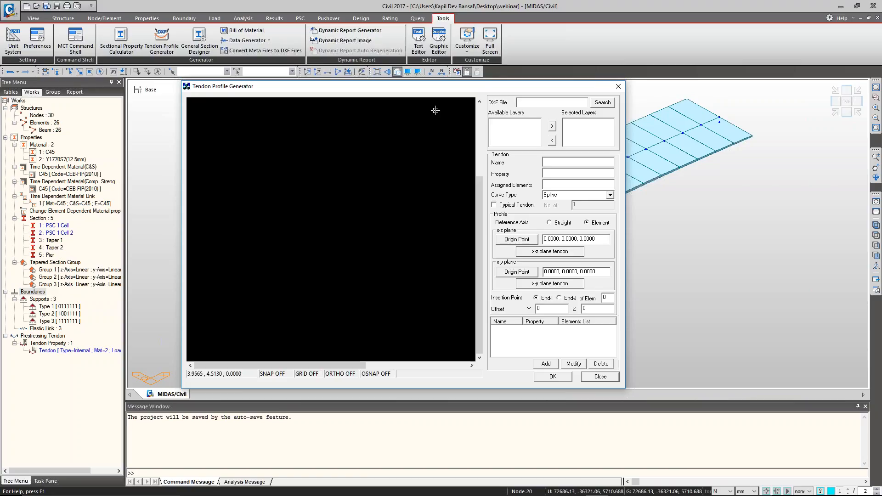
{"action": "key", "text": "alt+Tab"}
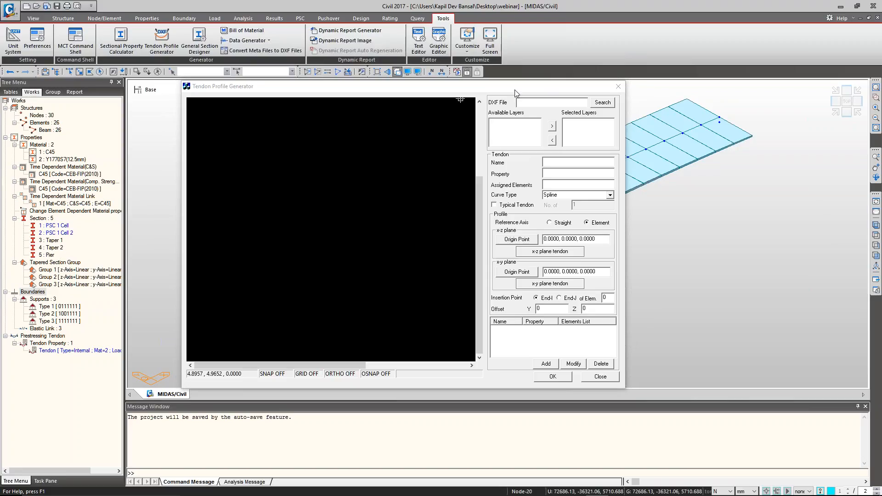
{"action": "left_click_drag", "start_coordinate": [515, 90], "coordinate": [509, 77]}
{"action": "left_click", "coordinate": [595, 363]}
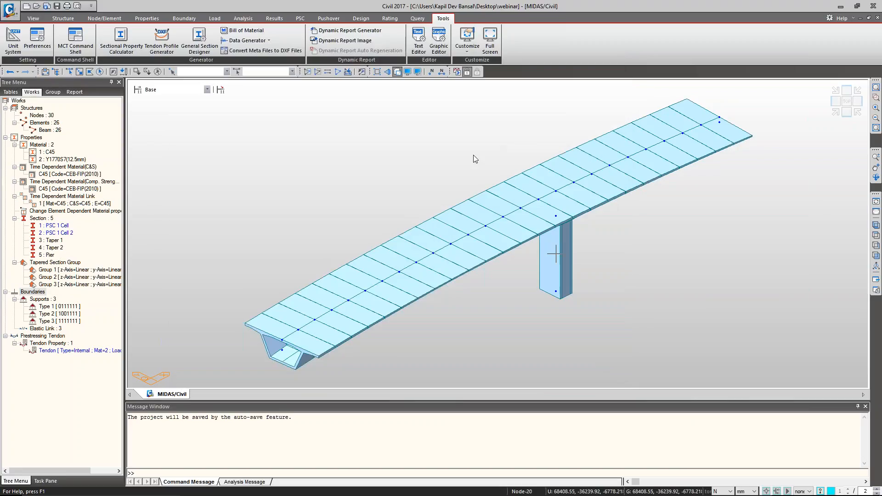
Step: Examine the PSC bridge Tendon Template with elements 8to14 of the girder assigned, and close it without adding tendons
{"action": "left_click", "coordinate": [134, 18]}
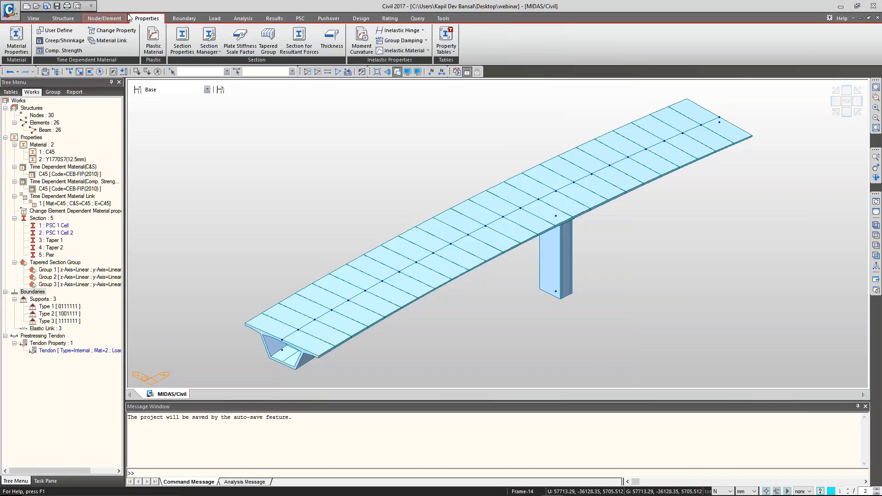
{"action": "left_click", "coordinate": [68, 18]}
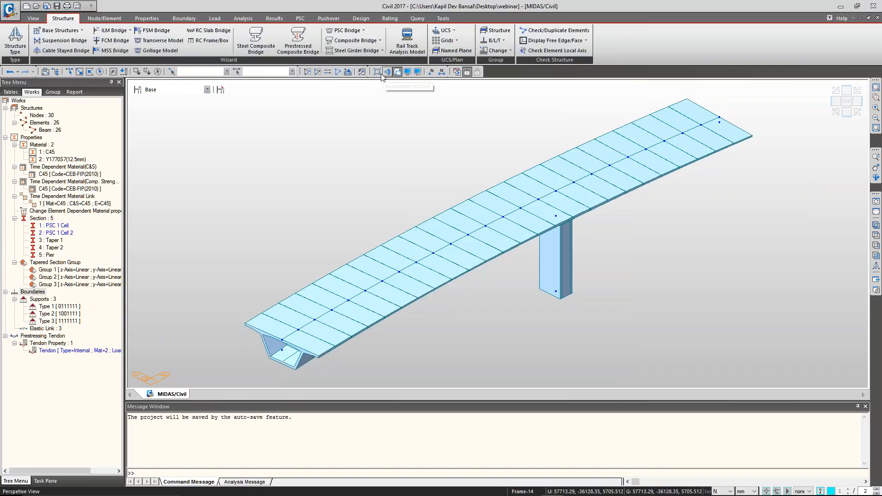
{"action": "left_click", "coordinate": [362, 31]}
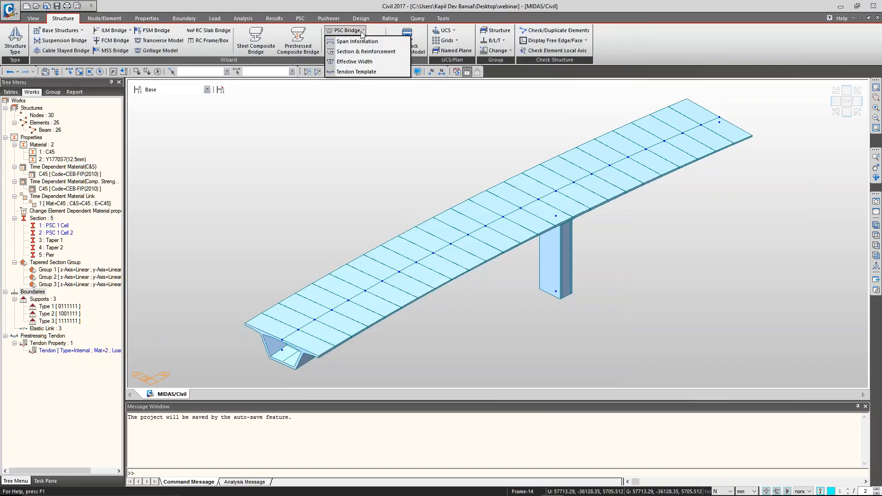
{"action": "left_click", "coordinate": [363, 72]}
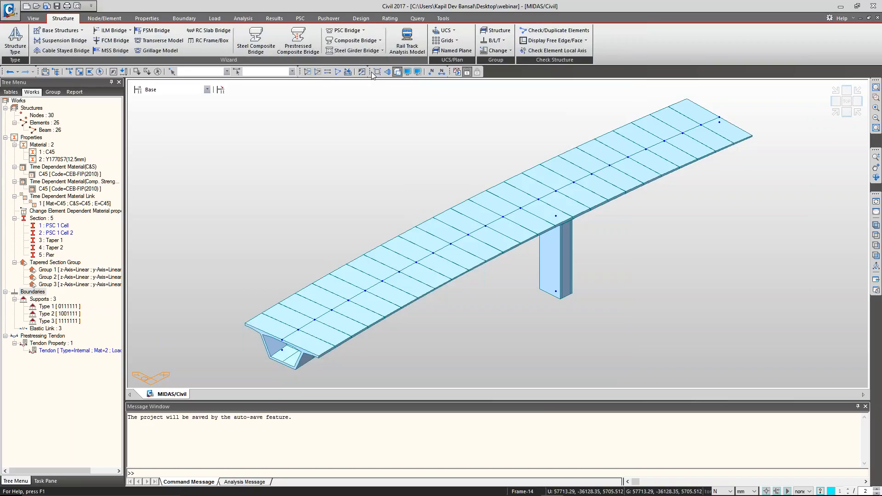
{"action": "left_click_drag", "start_coordinate": [115, 6], "coordinate": [136, 106]}
{"action": "left_click_drag", "start_coordinate": [512, 207], "coordinate": [408, 281]}
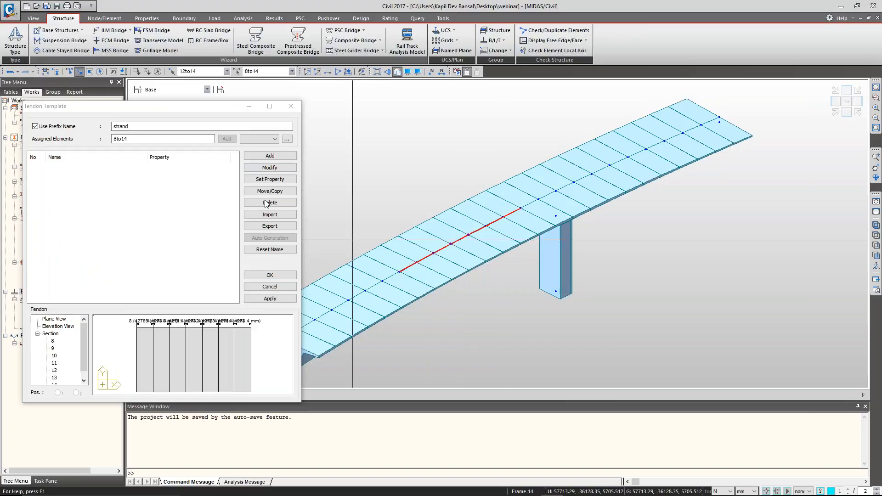
{"action": "left_click_drag", "start_coordinate": [207, 108], "coordinate": [221, 65]}
{"action": "left_click", "coordinate": [284, 113]}
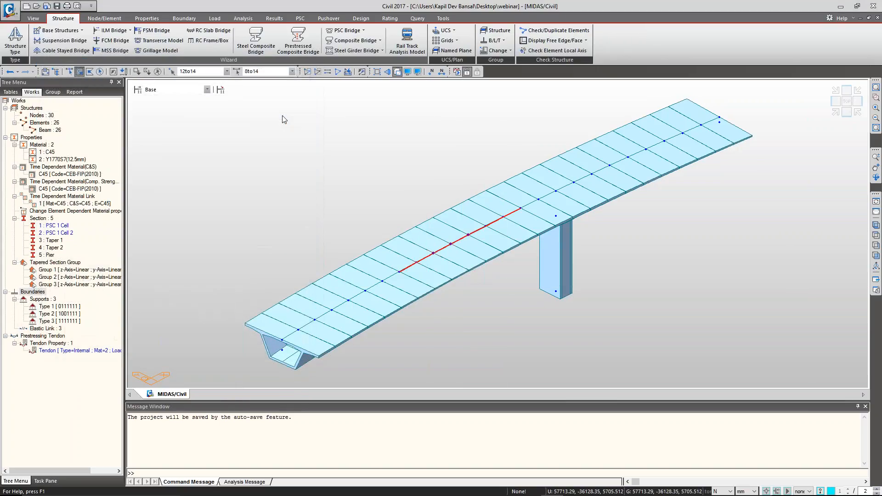
Step: Try the Straight for Curved tendon plan type with the Curved 2 and Curved 3 elevation types in the tendon template
{"action": "left_click", "coordinate": [183, 115]}
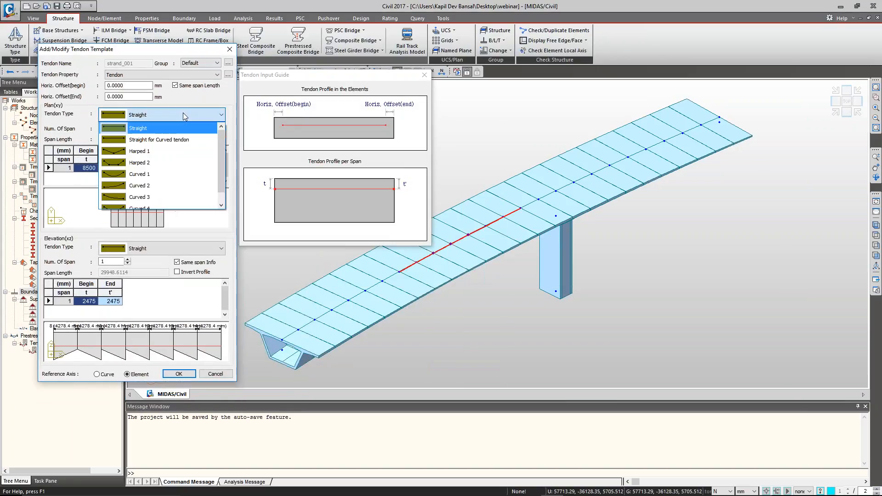
{"action": "left_click", "coordinate": [180, 139]}
{"action": "left_click", "coordinate": [178, 248]}
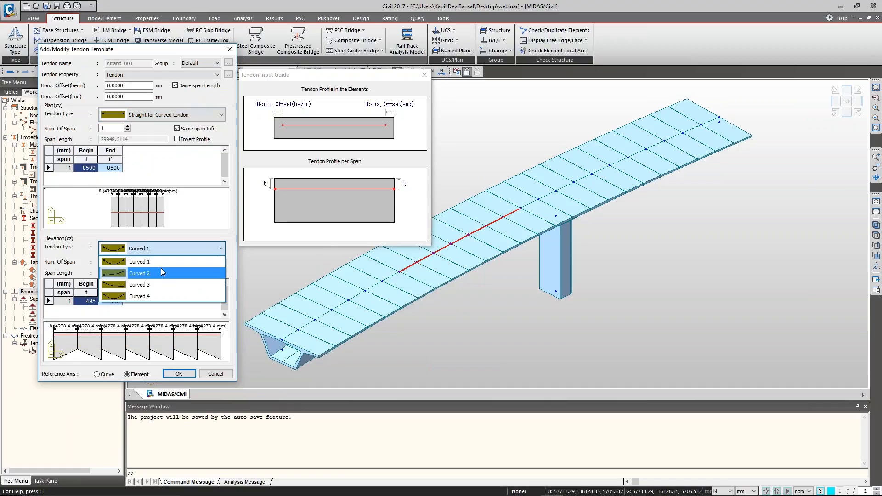
{"action": "left_click", "coordinate": [161, 269]}
{"action": "left_click", "coordinate": [177, 248]}
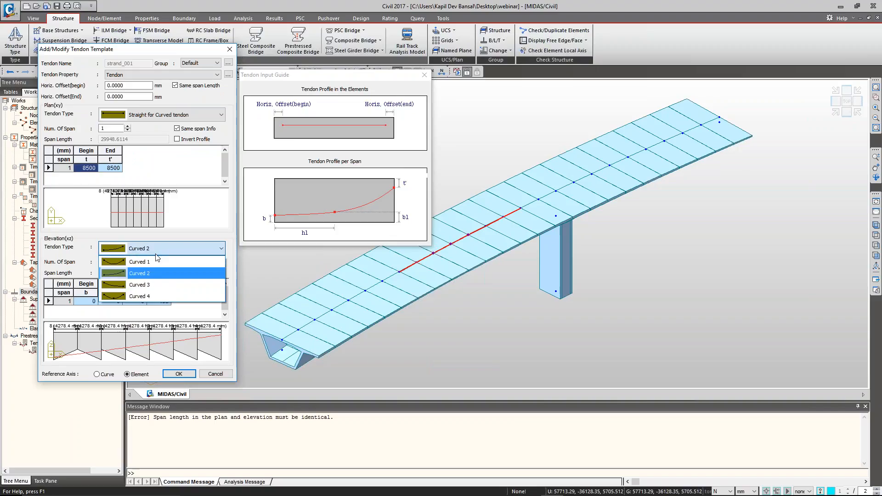
{"action": "left_click", "coordinate": [157, 279]}
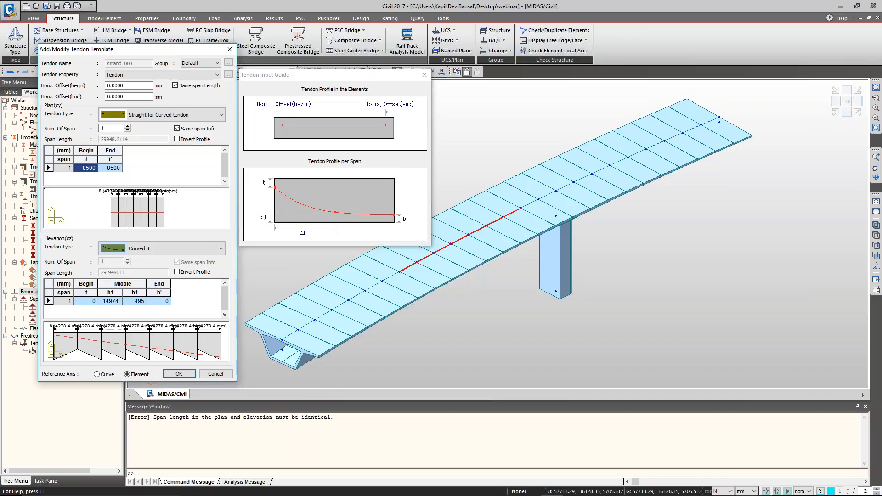
{"action": "left_click", "coordinate": [229, 49]}
{"action": "left_click", "coordinate": [304, 63]}
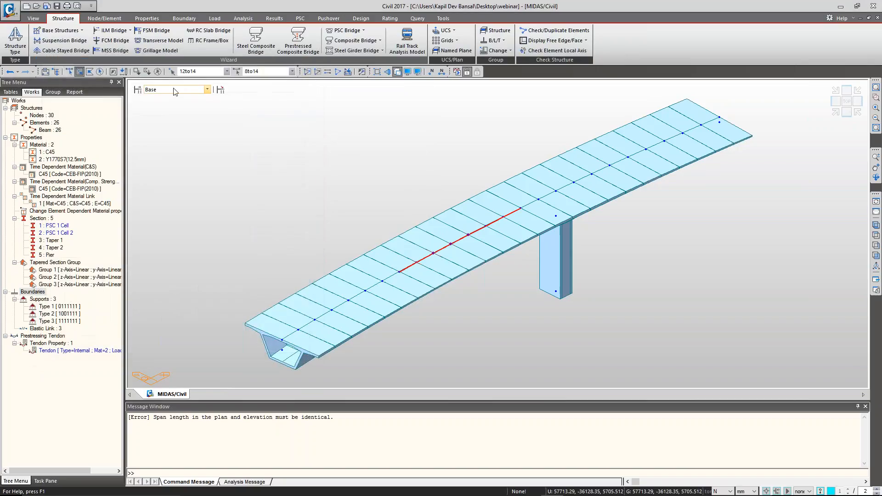
{"action": "middle_click_drag", "start_coordinate": [687, 225], "coordinate": [695, 197], "text": "ctrl"}
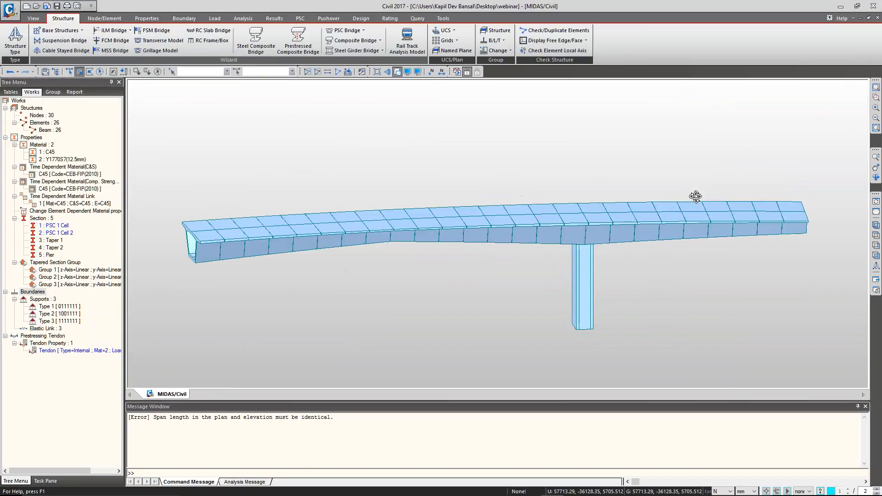
{"action": "left_click", "coordinate": [835, 114]}
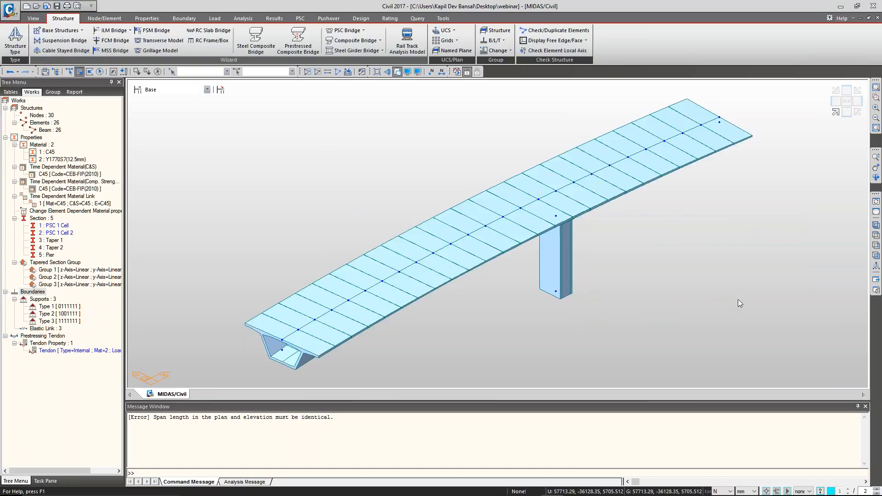
{"action": "key", "text": "alt+Tab"}
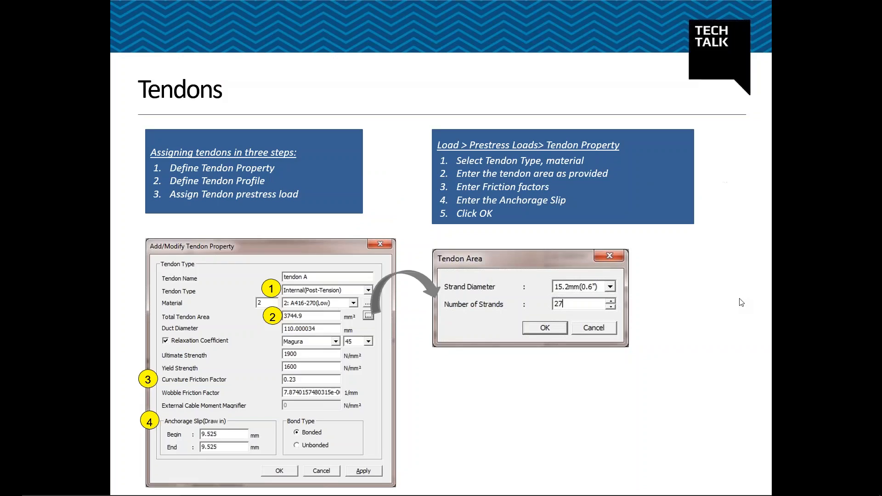
{"action": "left_click", "coordinate": [555, 318]}
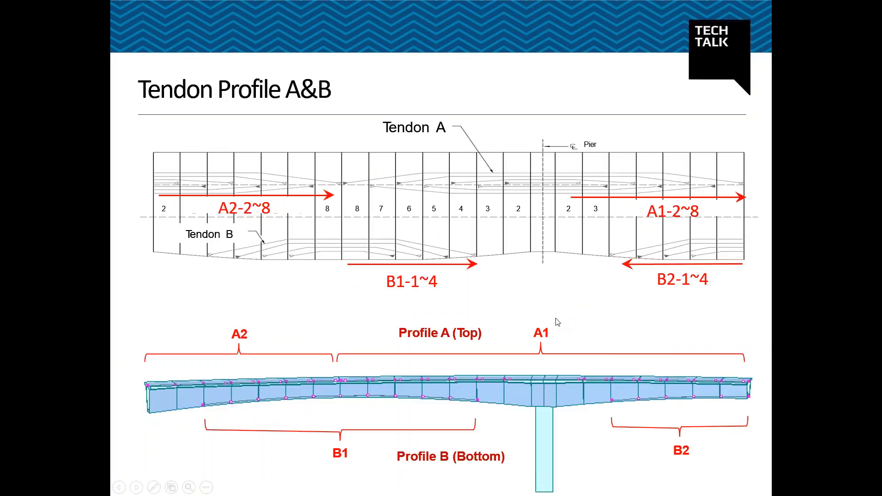
{"action": "key", "text": "Right"}
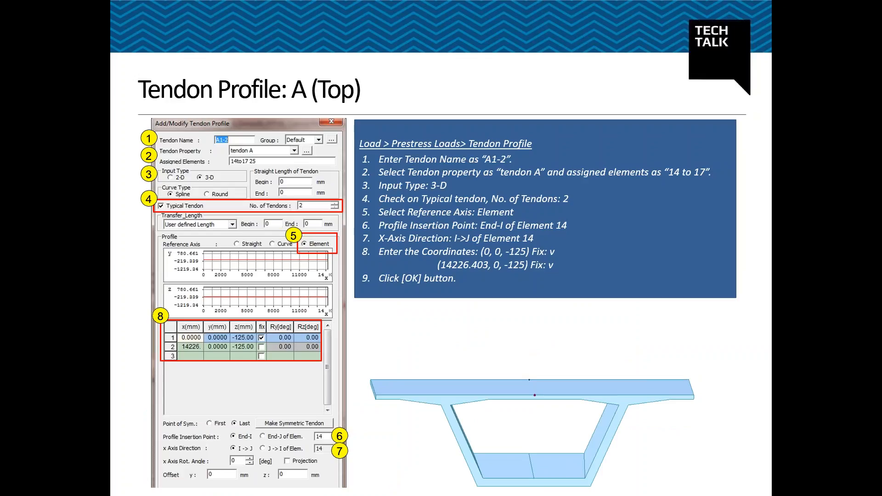
{"action": "key", "text": "Right"}
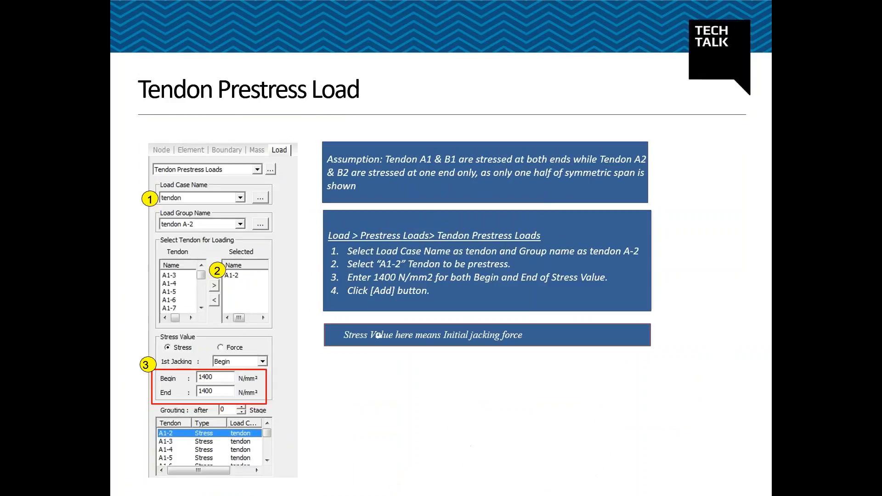
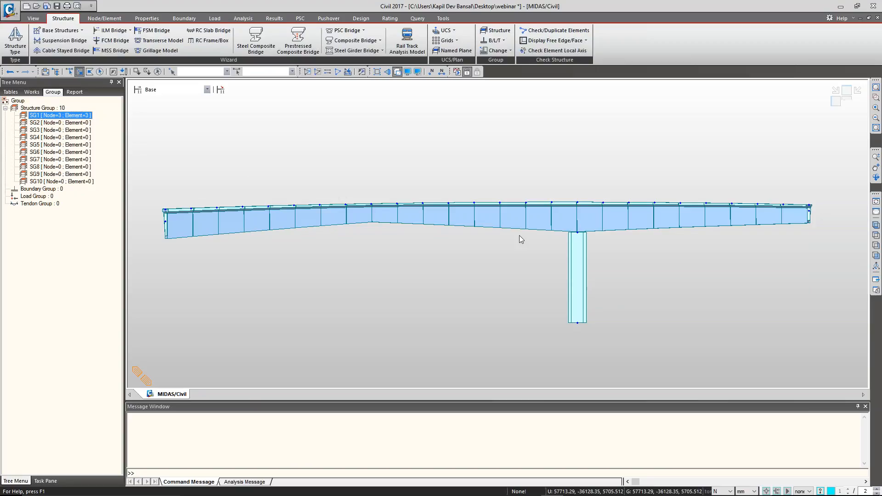
Step: Assign elements 15 and 18, the deck segments flanking the pier-head segment, to structure group SG2
{"action": "double_click", "coordinate": [68, 118]}
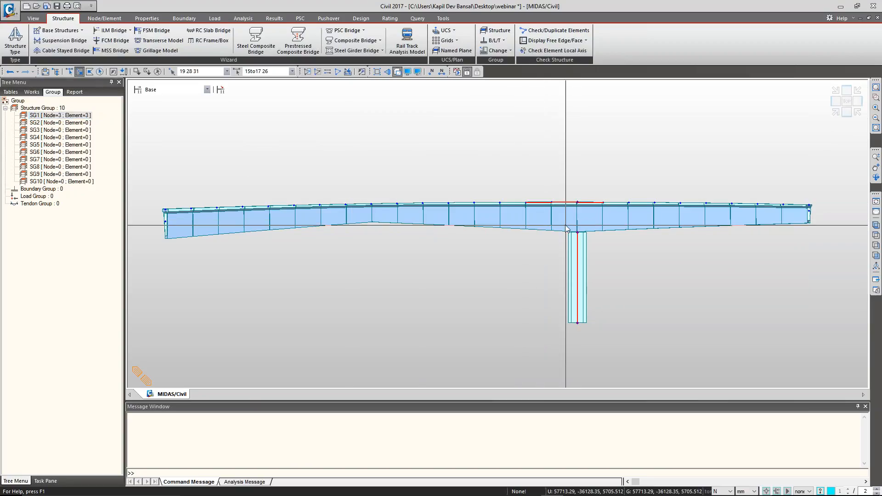
{"action": "key", "text": "Escape"}
{"action": "left_click", "coordinate": [536, 200]}
{"action": "left_click", "coordinate": [615, 202]}
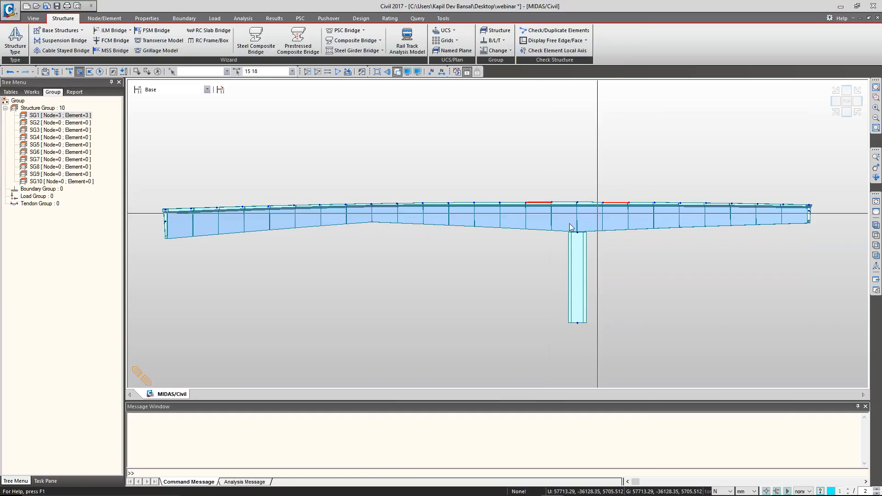
{"action": "left_click_drag", "start_coordinate": [46, 122], "coordinate": [262, 162]}
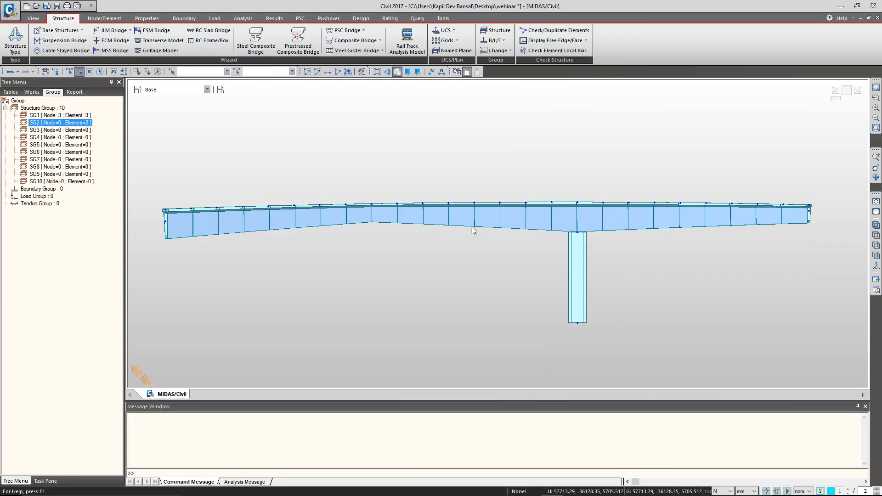
Step: Assign elements 14 and 19 to structure group SG3, and elements 13 and 20 to structure group SG4
{"action": "left_click", "coordinate": [509, 203]}
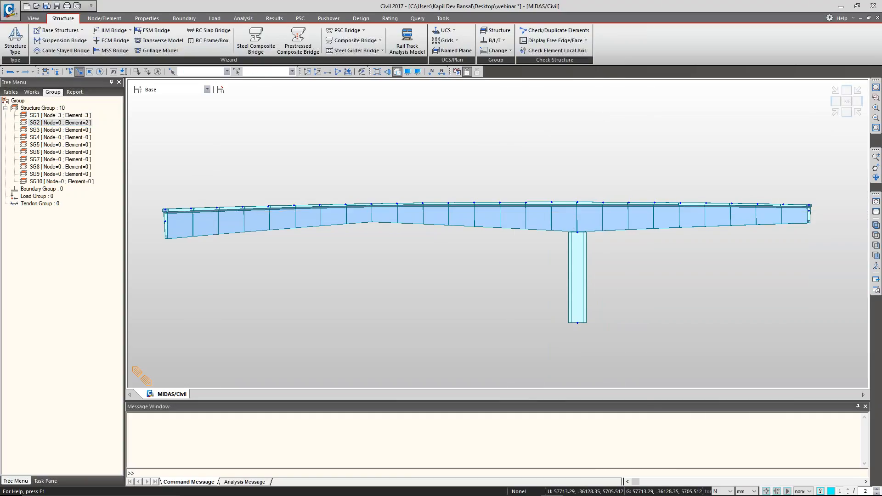
{"action": "left_click", "coordinate": [648, 220]}
{"action": "left_click_drag", "start_coordinate": [45, 133], "coordinate": [487, 216]}
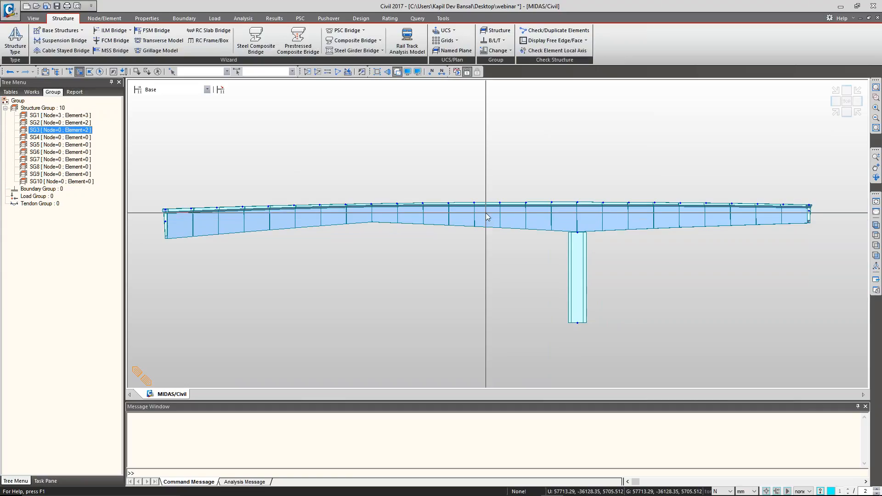
{"action": "left_click", "coordinate": [487, 216]}
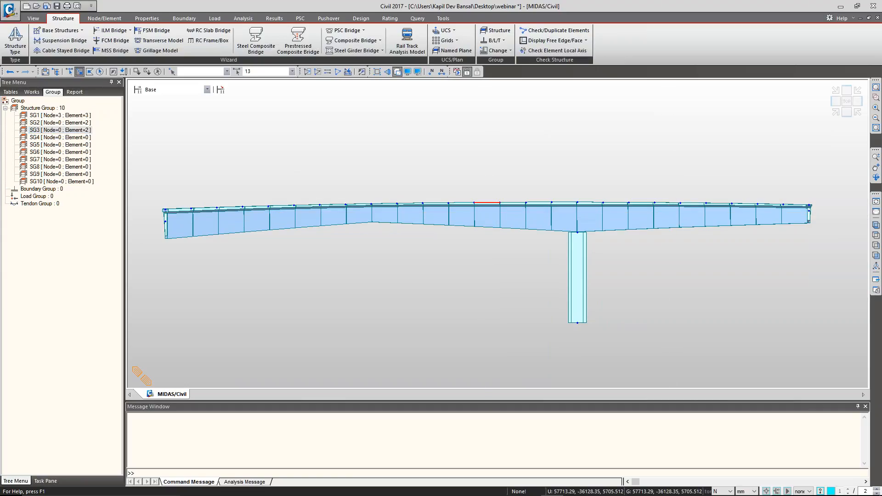
{"action": "left_click", "coordinate": [669, 214]}
{"action": "left_click_drag", "start_coordinate": [79, 138], "coordinate": [194, 155]}
Step: Examine which elements belong to structure groups SG1 through SG4, all together and one group at a time
{"action": "double_click", "coordinate": [84, 115]}
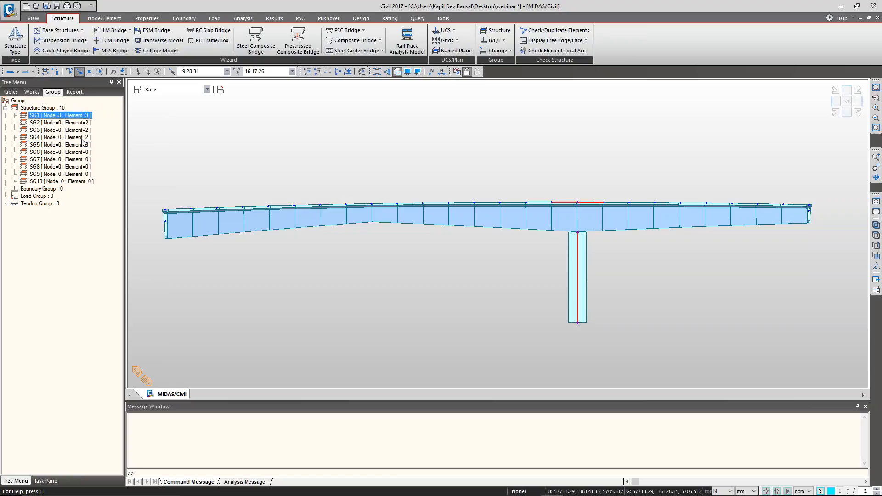
{"action": "left_click", "coordinate": [82, 139], "text": "shift"}
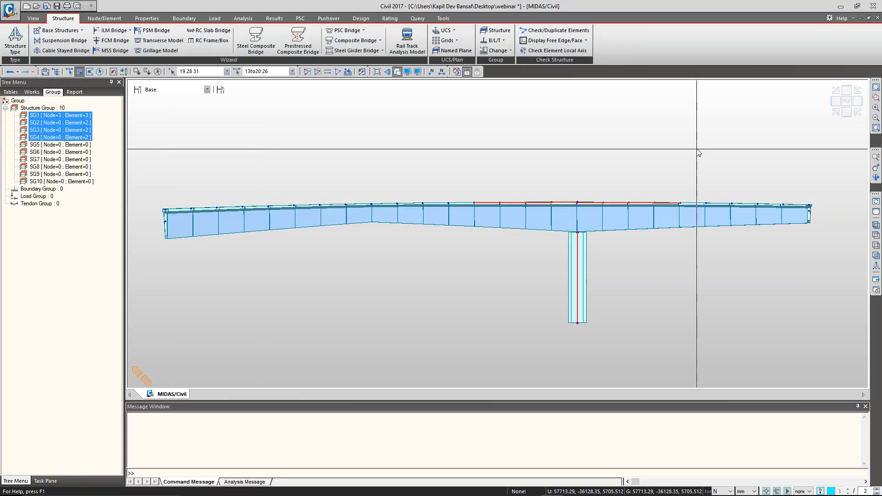
{"action": "left_click", "coordinate": [75, 116]}
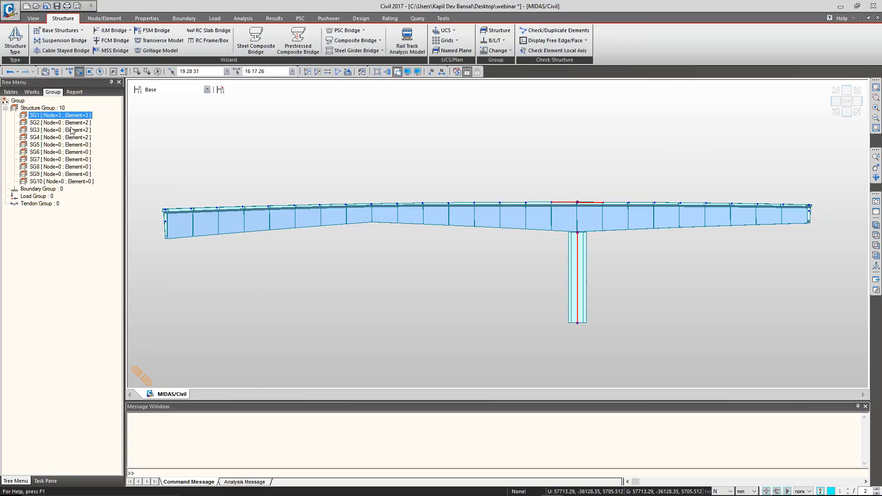
{"action": "left_click", "coordinate": [72, 129]}
{"action": "double_click", "coordinate": [71, 124]}
{"action": "double_click", "coordinate": [70, 130]}
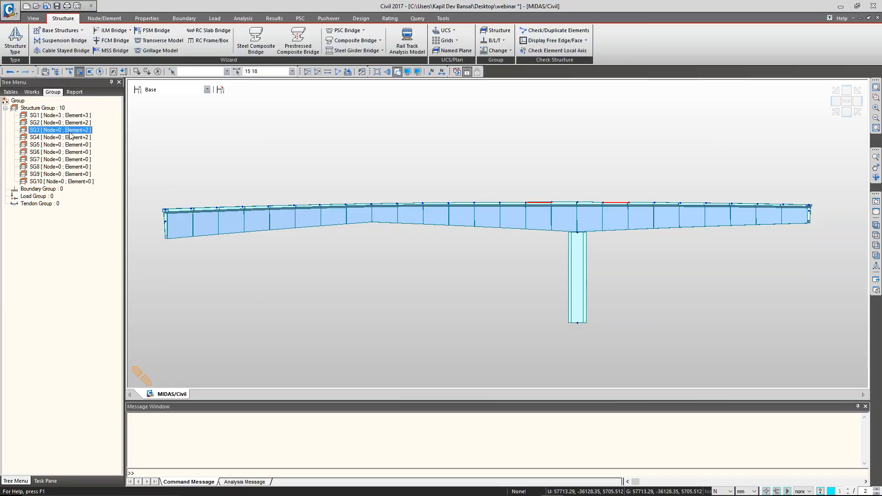
{"action": "double_click", "coordinate": [70, 138]}
{"action": "left_click", "coordinate": [834, 111]}
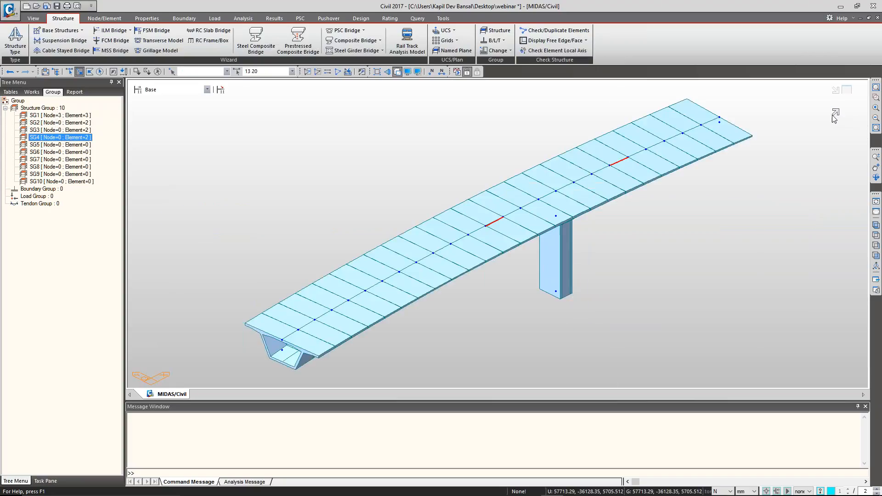
{"action": "left_click", "coordinate": [256, 170]}
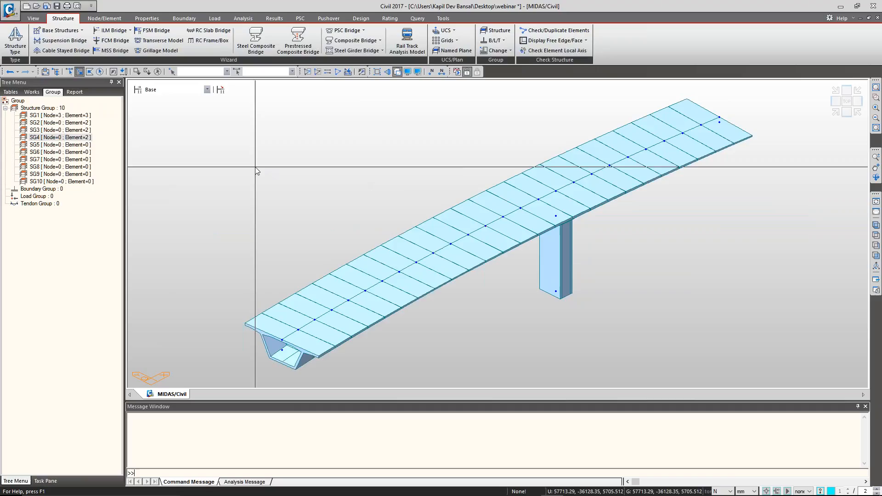
Step: Open the construction stage definition list for the bridge model
{"action": "left_click", "coordinate": [137, 91]}
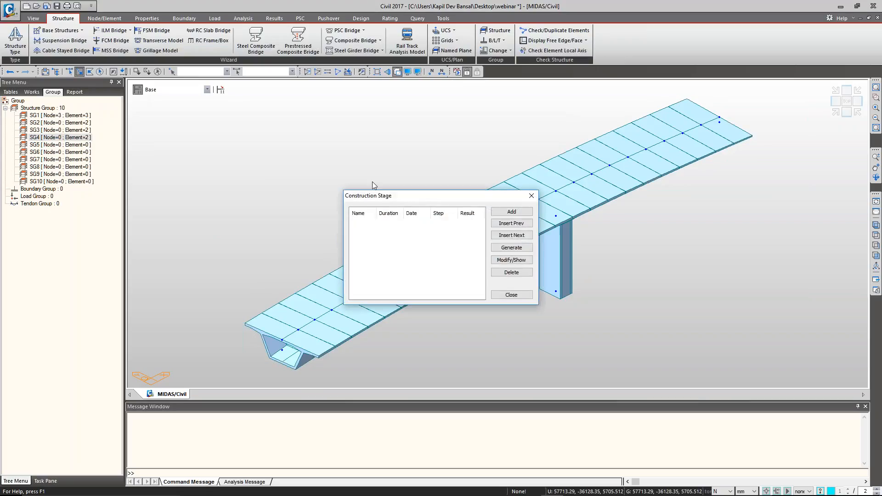
{"action": "left_click_drag", "start_coordinate": [441, 201], "coordinate": [376, 156]}
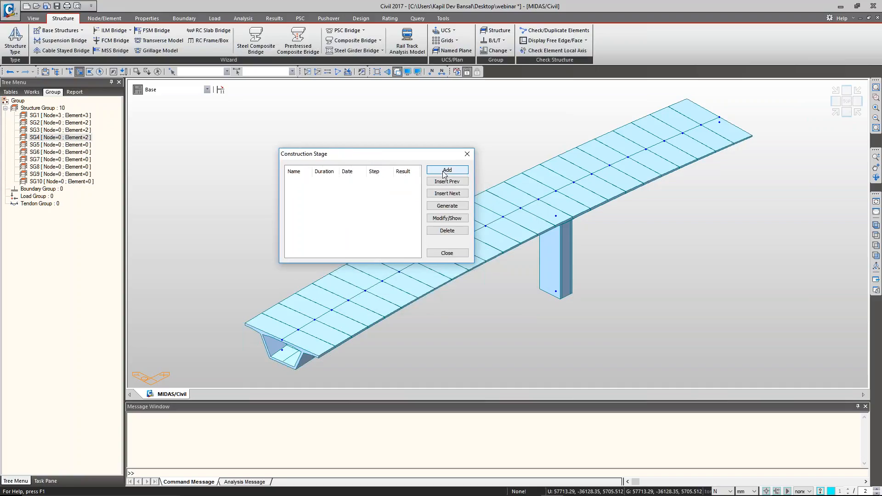
{"action": "left_click", "coordinate": [444, 171]}
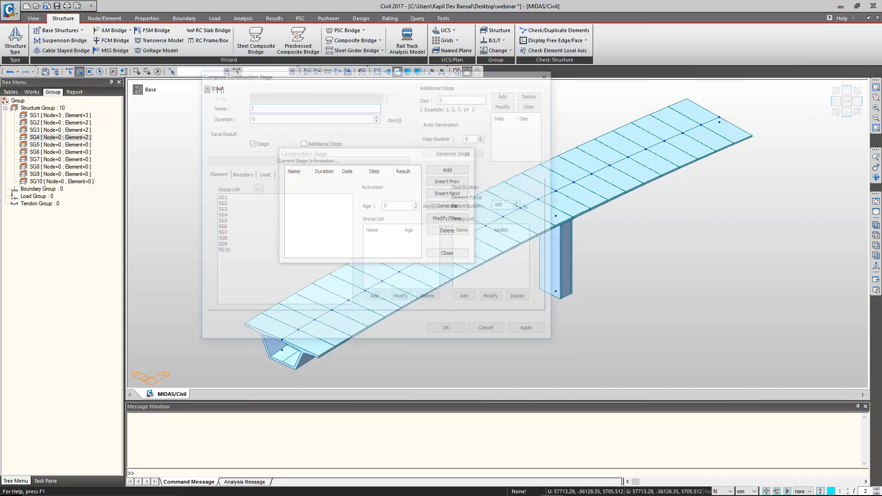
{"action": "left_click_drag", "start_coordinate": [396, 97], "coordinate": [514, 109]}
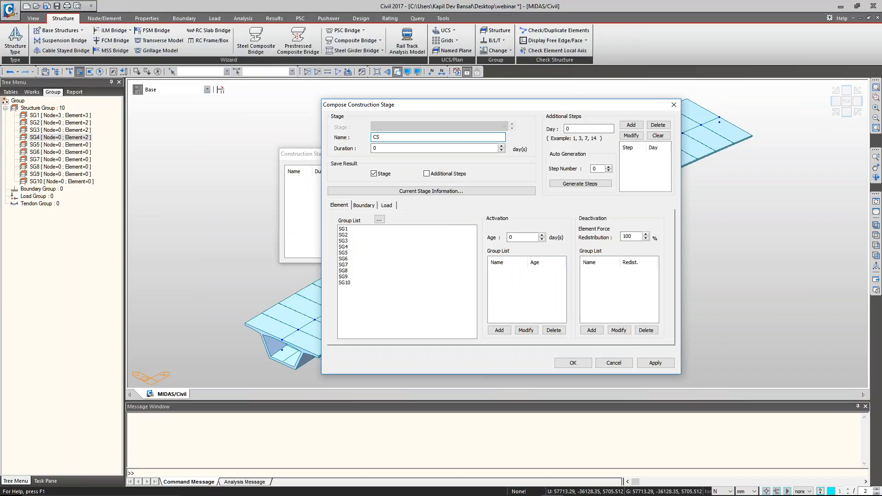
{"action": "left_click", "coordinate": [674, 104]}
Step: Generate construction stages with name CS, suffix 1to10 and a duration of 7 days, saving results for the stage and additional steps
{"action": "left_click_drag", "start_coordinate": [431, 150], "coordinate": [395, 126]}
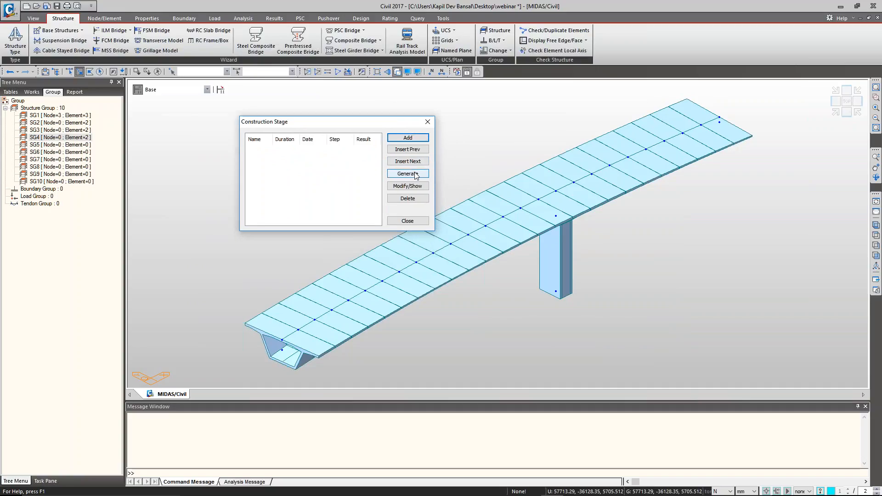
{"action": "left_click", "coordinate": [407, 138]}
{"action": "left_click_drag", "start_coordinate": [360, 84], "coordinate": [555, 109]}
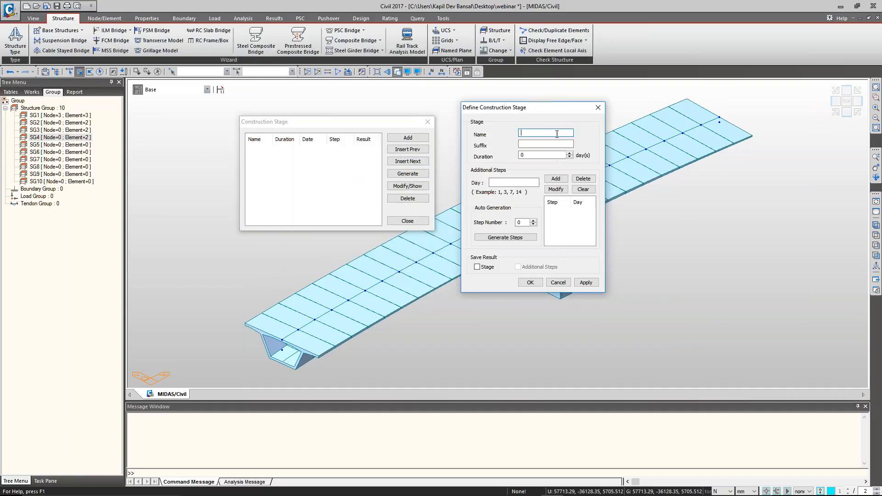
{"action": "key", "text": "Tab"}
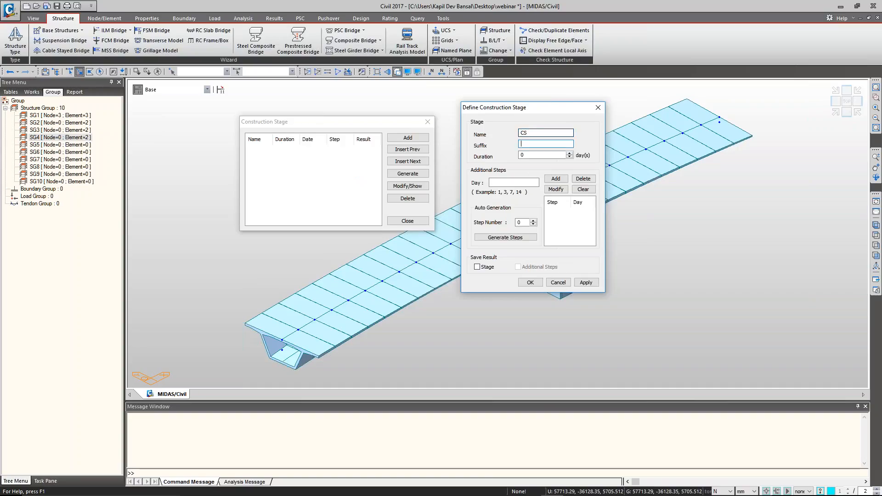
{"action": "type", "text": "1to10"}
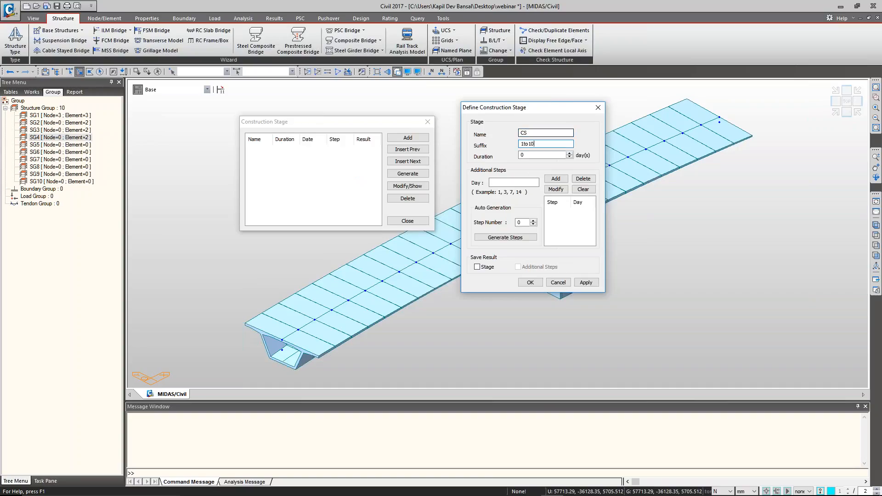
{"action": "key", "text": "Tab"}
{"action": "type", "text": "7"}
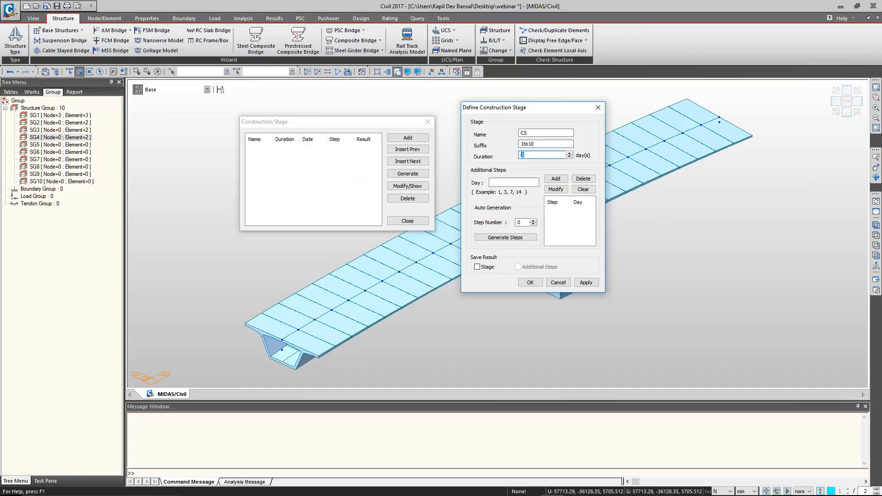
{"action": "left_click", "coordinate": [478, 267]}
{"action": "left_click", "coordinate": [528, 268]}
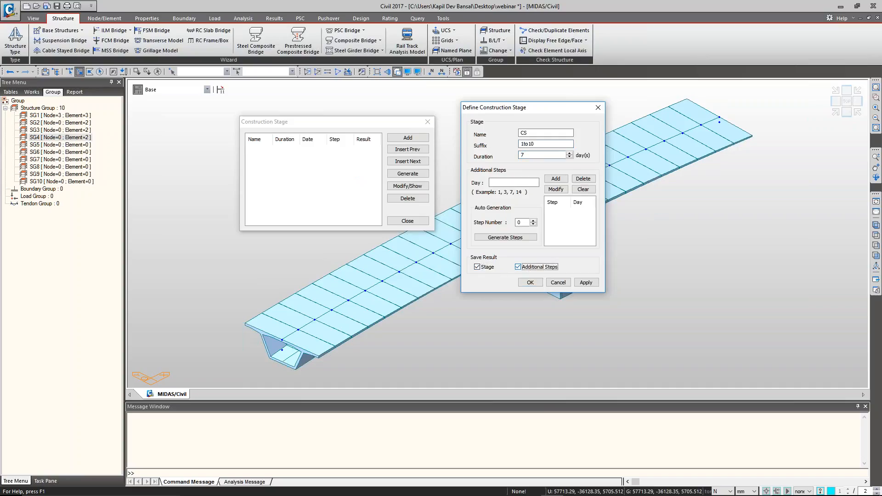
{"action": "left_click", "coordinate": [530, 282]}
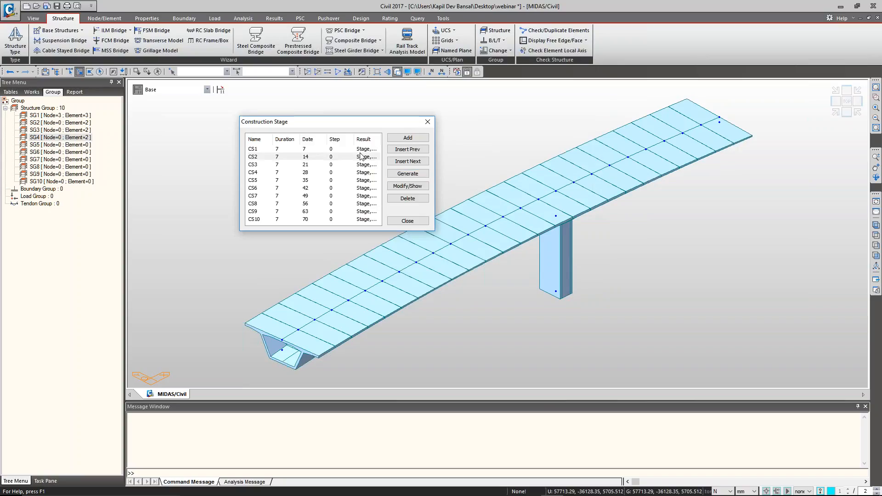
Step: Activate structure group SG1 in construction stage CS1 with an age of 0 days
{"action": "double_click", "coordinate": [358, 149]}
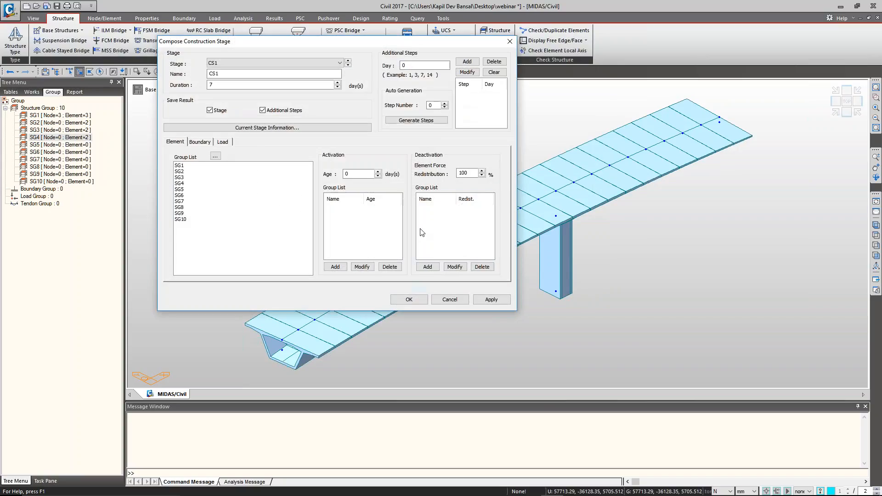
{"action": "left_click", "coordinate": [214, 166]}
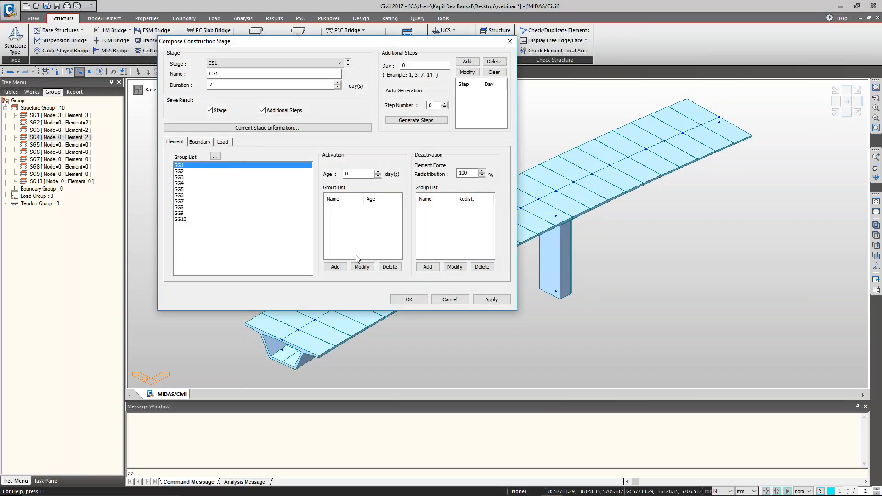
{"action": "left_click", "coordinate": [338, 267]}
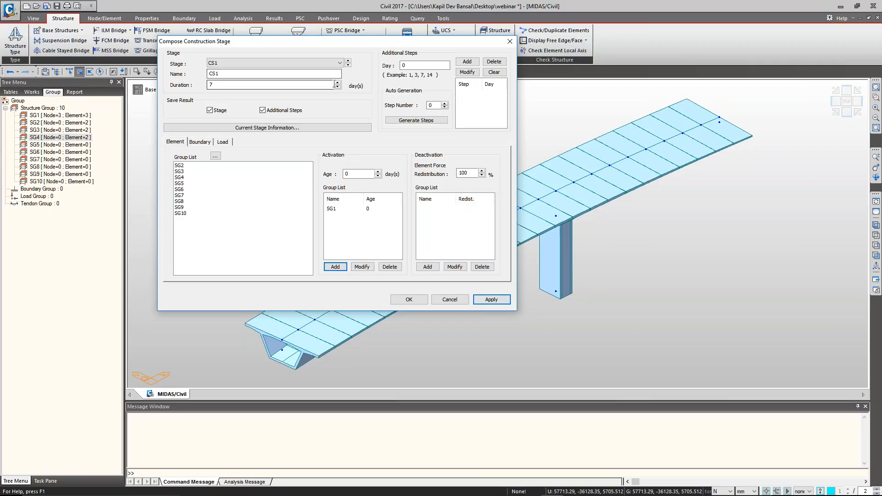
Step: Activate structure group SG2 in construction stage CS2 with an age of 7 days
{"action": "left_click", "coordinate": [348, 65]}
{"action": "left_click", "coordinate": [198, 171]}
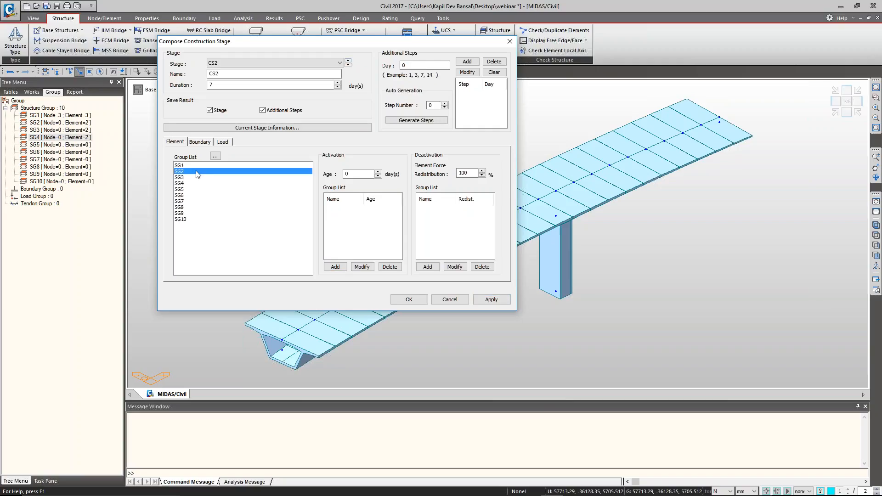
{"action": "double_click", "coordinate": [348, 175]}
{"action": "type", "text": "7"}
{"action": "left_click", "coordinate": [335, 267]}
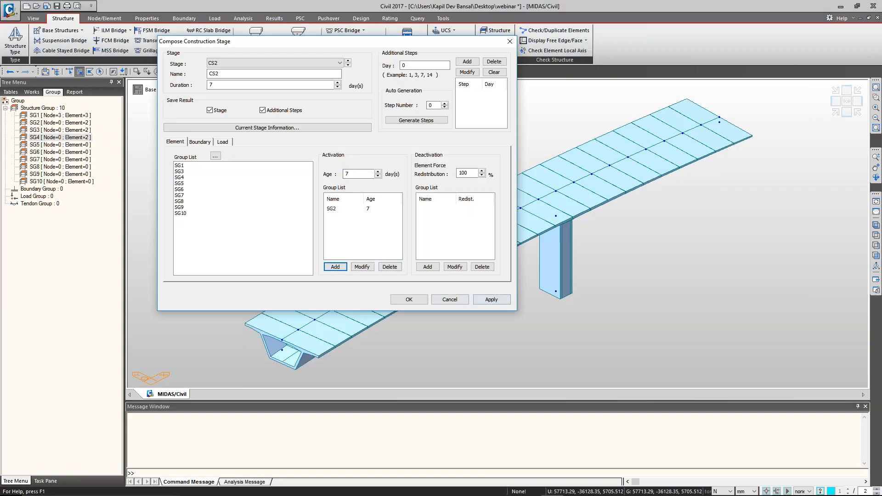
Step: Activate structure group SG3 in construction stage CS3 with an age of 7 days and close the stage definitions
{"action": "left_click", "coordinate": [348, 60]}
{"action": "left_click", "coordinate": [198, 177]}
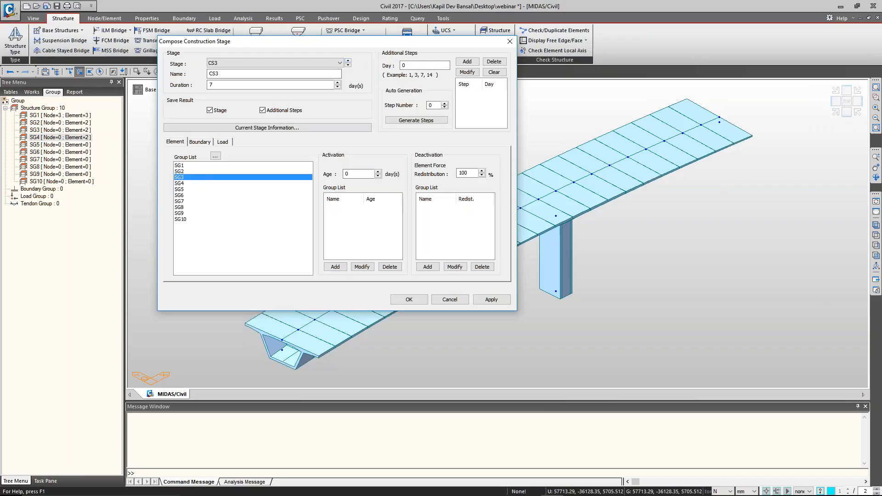
{"action": "double_click", "coordinate": [356, 174]}
{"action": "type", "text": "7"}
{"action": "left_click", "coordinate": [336, 268]}
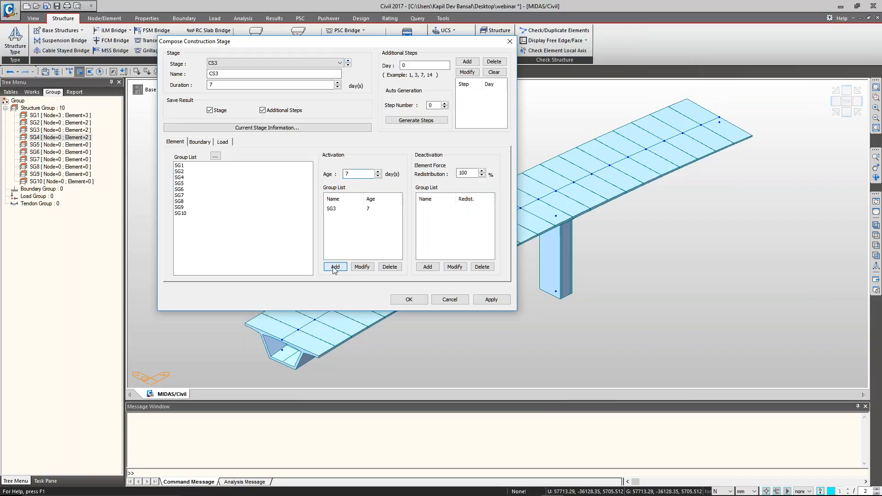
{"action": "left_click", "coordinate": [408, 300]}
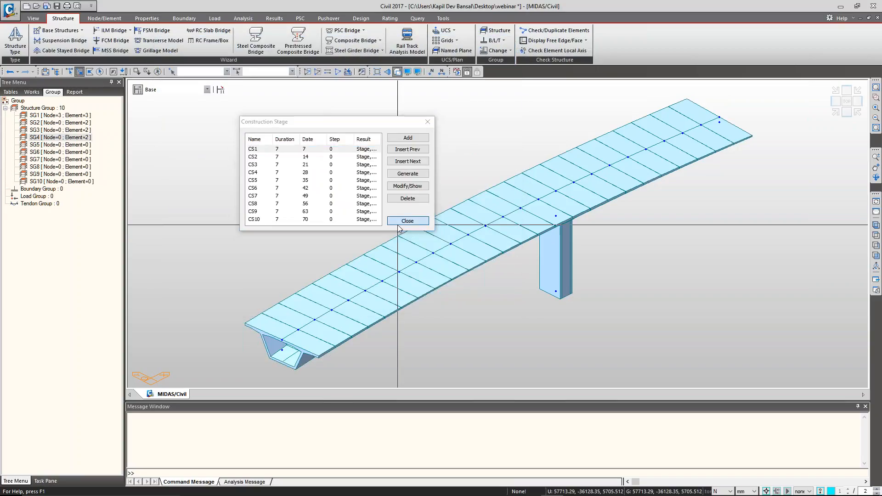
{"action": "left_click", "coordinate": [398, 224]}
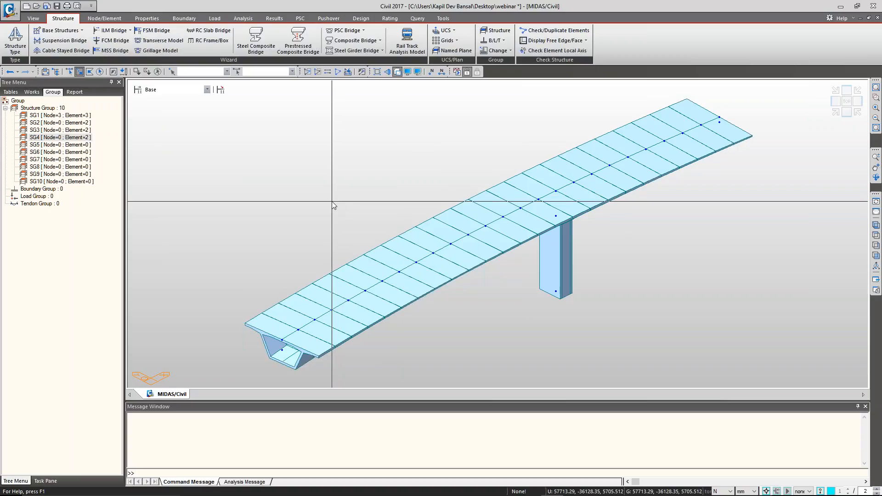
Step: Examine the bridge model at construction stages CS1, CS2, CS3 and CS10, and return to the base stage
{"action": "left_click", "coordinate": [183, 90]}
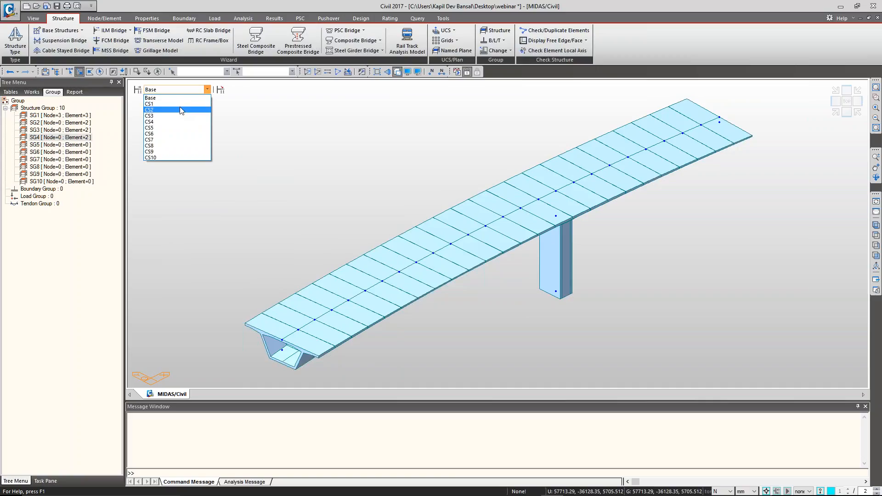
{"action": "left_click", "coordinate": [365, 162]}
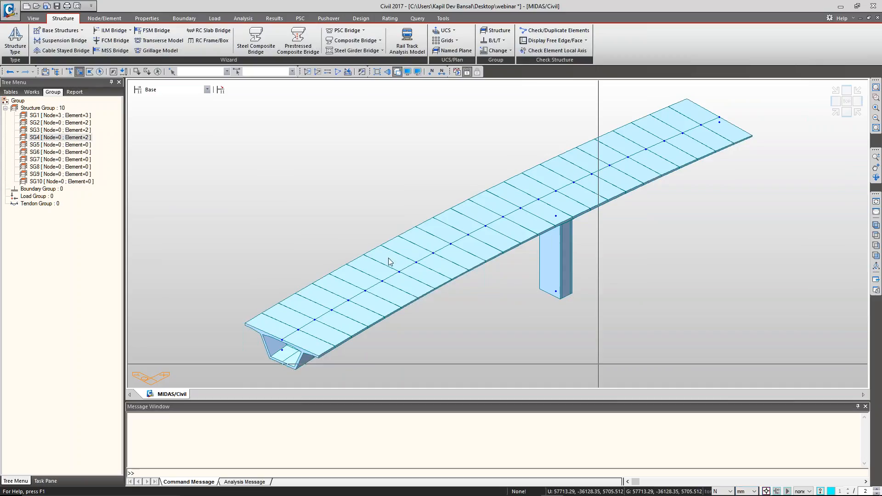
{"action": "left_click", "coordinate": [207, 89]}
{"action": "left_click", "coordinate": [164, 107]}
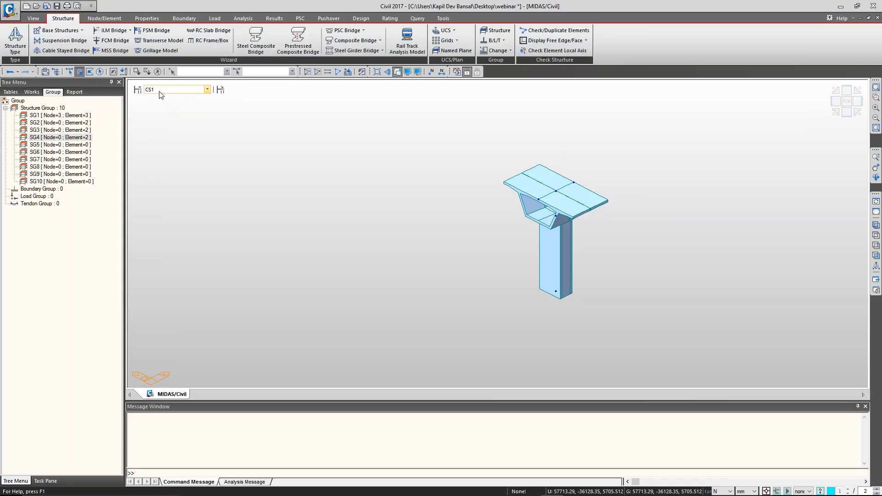
{"action": "left_click", "coordinate": [163, 90]}
{"action": "left_click", "coordinate": [161, 113]}
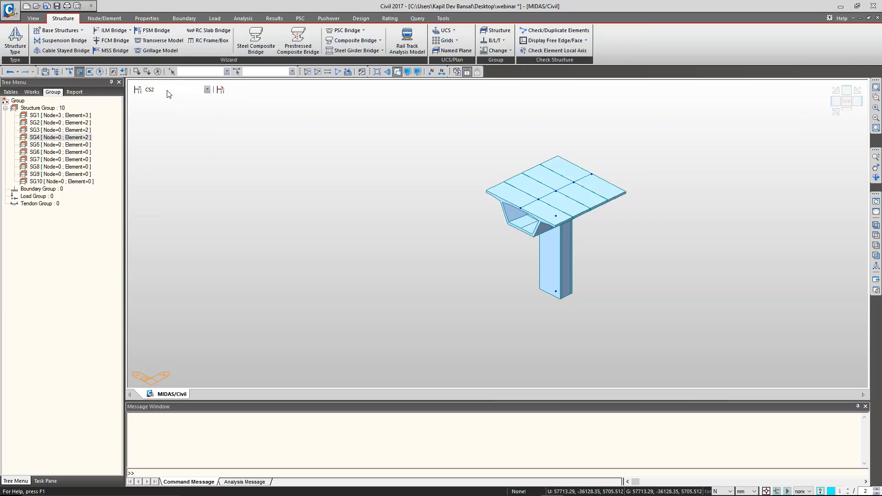
{"action": "left_click", "coordinate": [169, 92]}
{"action": "left_click", "coordinate": [173, 118]}
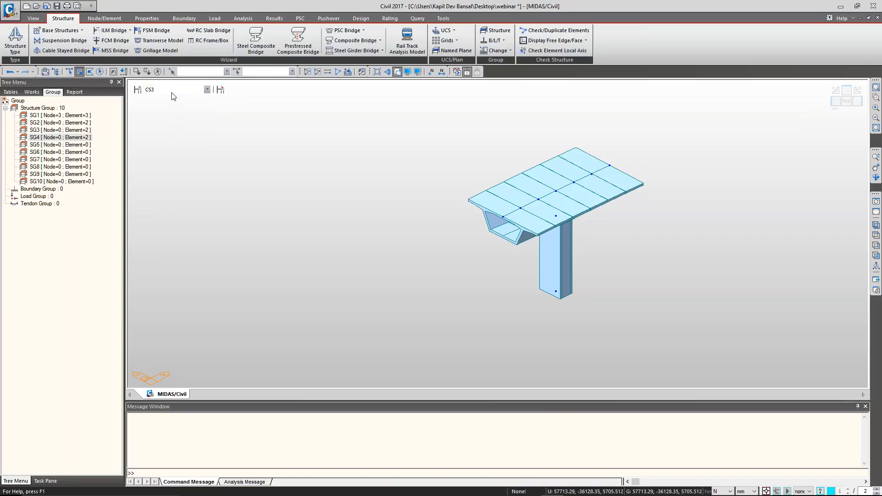
{"action": "left_click", "coordinate": [171, 93]}
{"action": "left_click", "coordinate": [153, 157]}
{"action": "left_click", "coordinate": [146, 91]}
{"action": "left_click", "coordinate": [146, 97]}
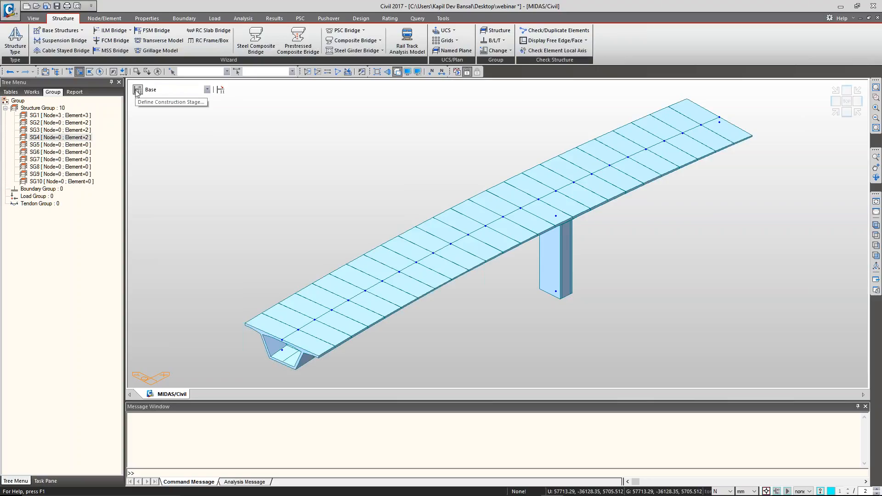
Step: Set the activation age of structure group SG1 in construction stage CS1 to 7 days
{"action": "left_click", "coordinate": [137, 91]}
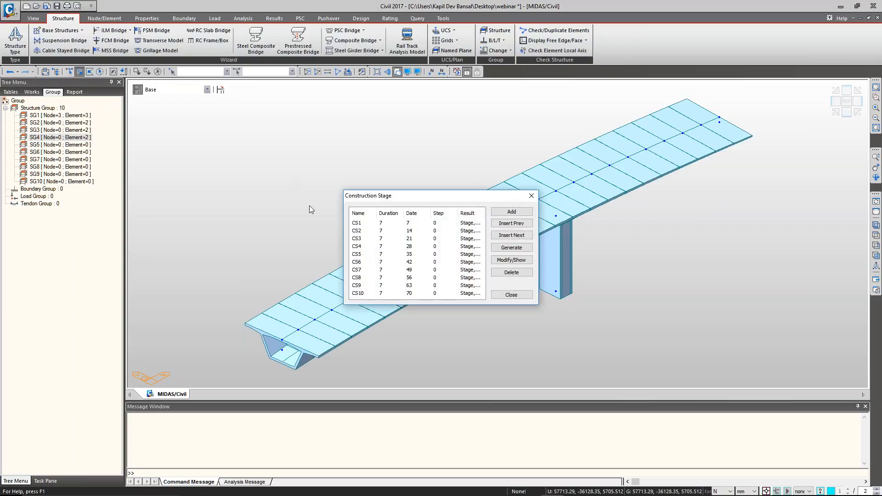
{"action": "left_click", "coordinate": [365, 224]}
{"action": "double_click", "coordinate": [364, 225]}
{"action": "left_click", "coordinate": [313, 239]}
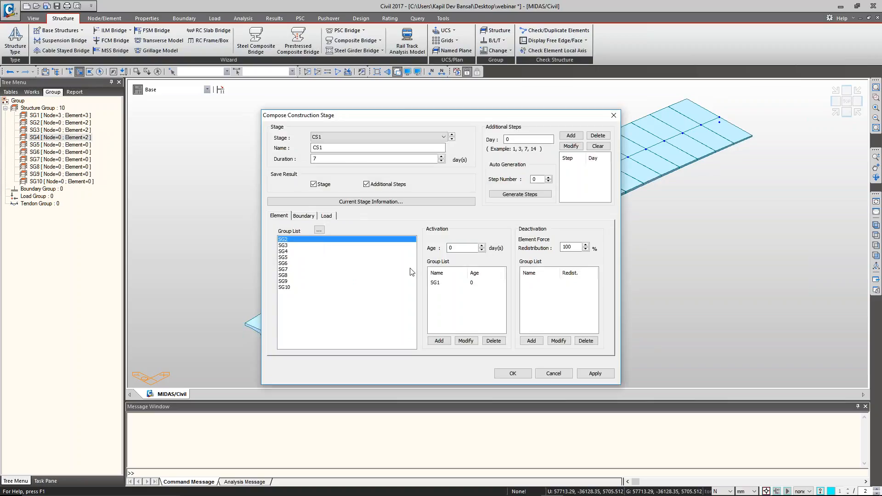
{"action": "left_click", "coordinate": [461, 283]}
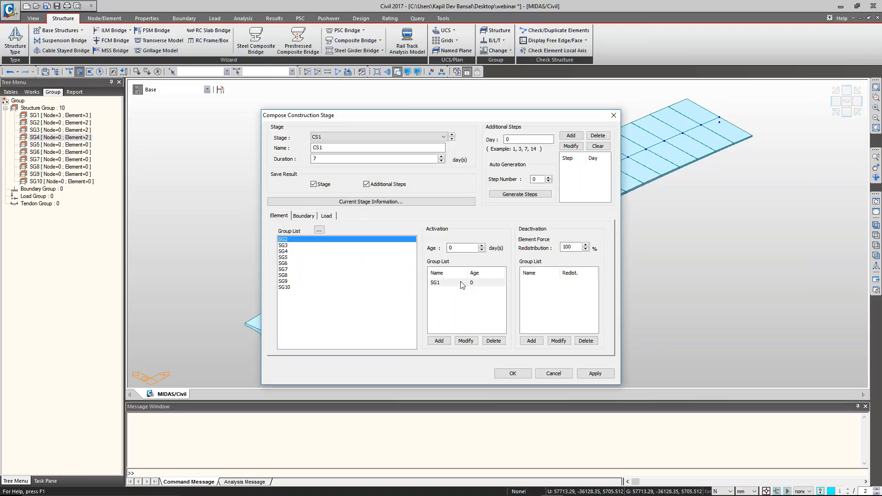
{"action": "double_click", "coordinate": [462, 248]}
{"action": "type", "text": "7"}
{"action": "left_click", "coordinate": [466, 341]}
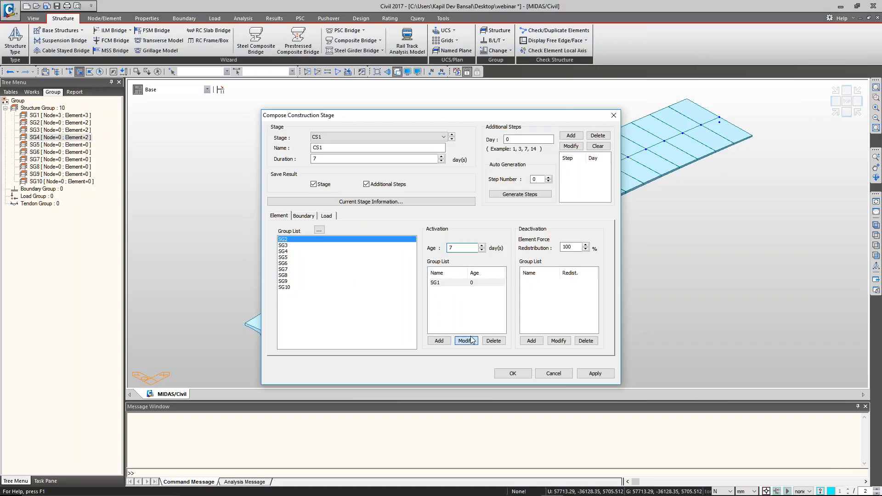
{"action": "left_click", "coordinate": [595, 373]}
Step: Review the boundary and load activation options of stage CS1 and leave the stage definitions
{"action": "left_click", "coordinate": [304, 216]}
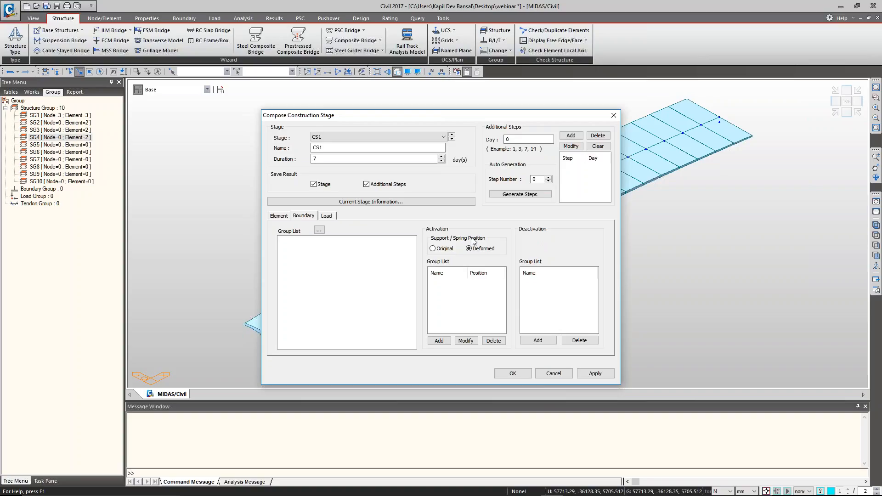
{"action": "left_click", "coordinate": [326, 216]}
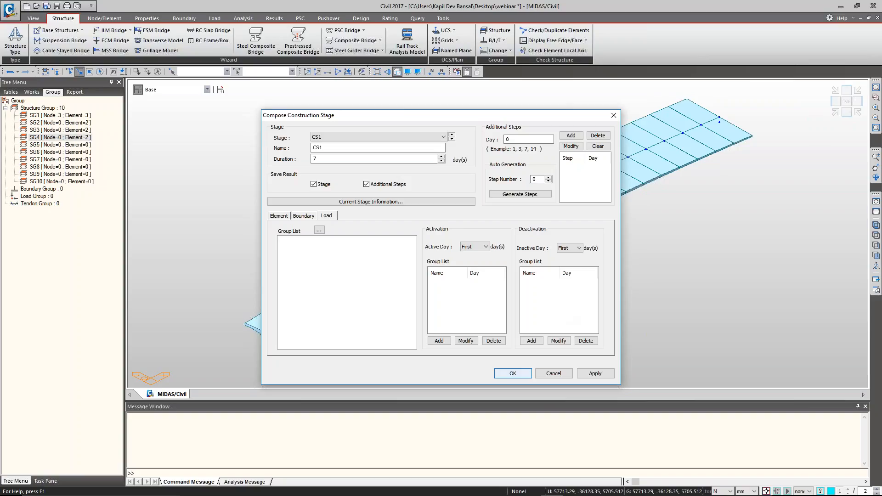
{"action": "left_click", "coordinate": [551, 373]}
{"action": "left_click", "coordinate": [511, 293]}
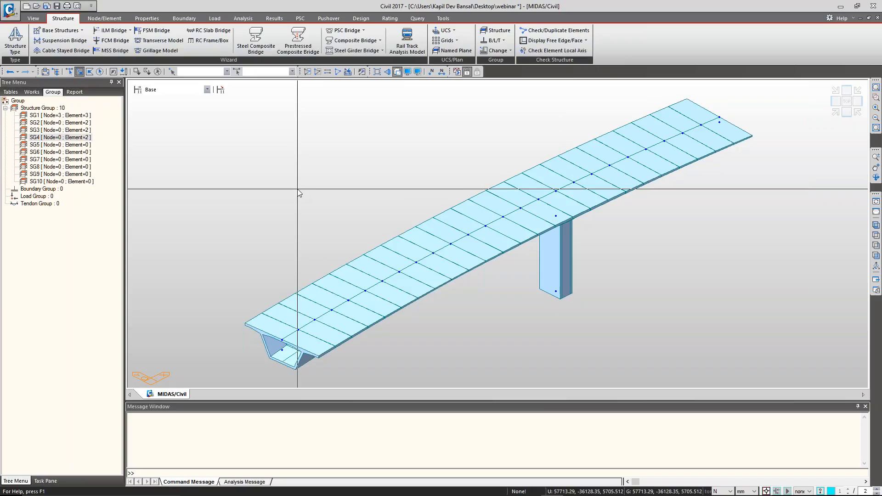
Step: Open the model file 11 FCM Wizard - Start from the FCM Wizard folder inside 1. Introduction > Wizards Demo
{"action": "left_click_drag", "start_coordinate": [297, 209], "coordinate": [230, 170]}
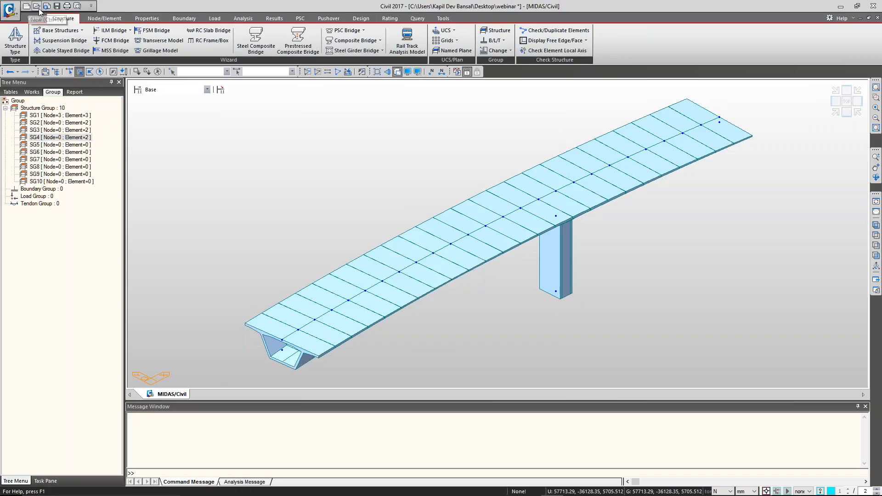
{"action": "left_click_drag", "start_coordinate": [93, 114], "coordinate": [92, 56]}
{"action": "left_click", "coordinate": [47, 79]}
{"action": "double_click", "coordinate": [135, 63]}
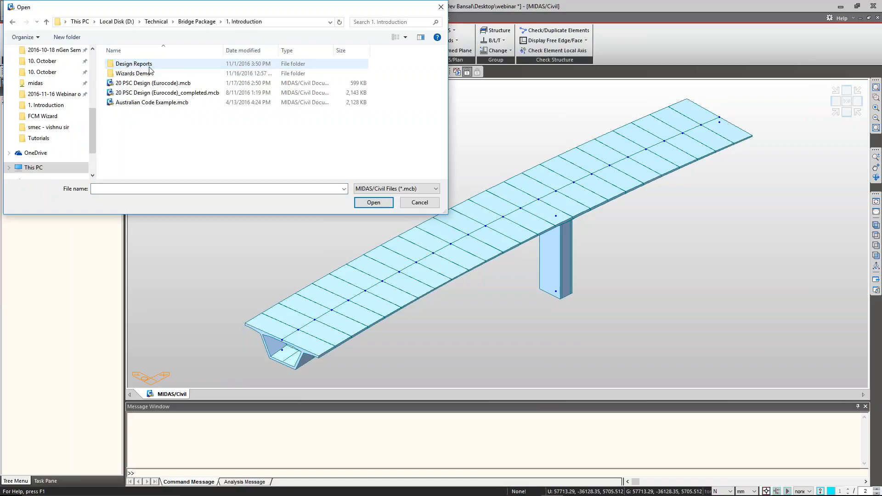
{"action": "double_click", "coordinate": [147, 76]}
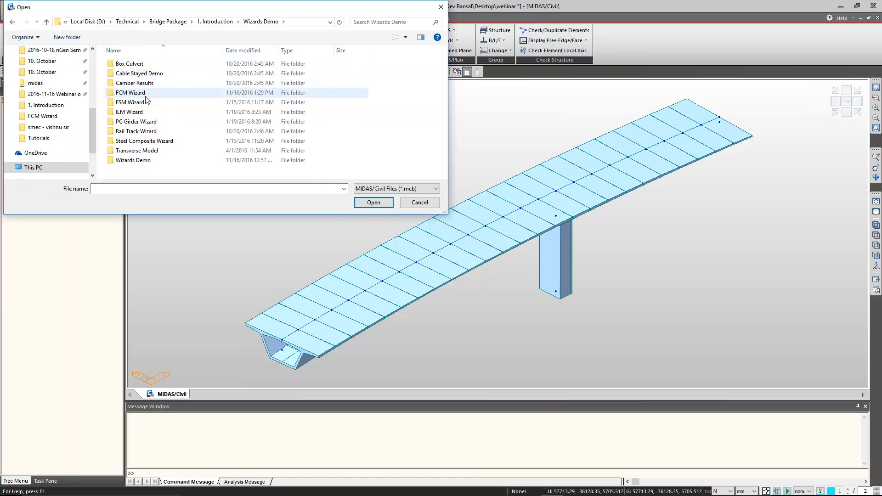
{"action": "double_click", "coordinate": [147, 92]}
{"action": "double_click", "coordinate": [147, 64]}
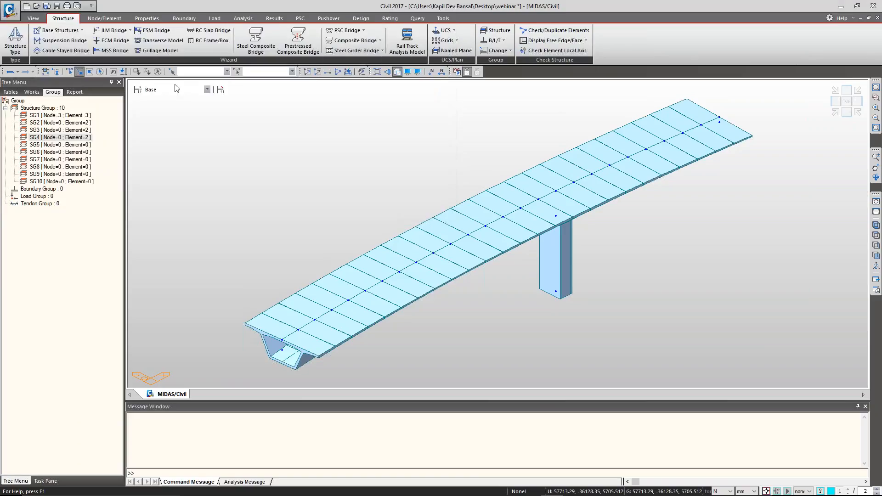
{"action": "left_click", "coordinate": [416, 272]}
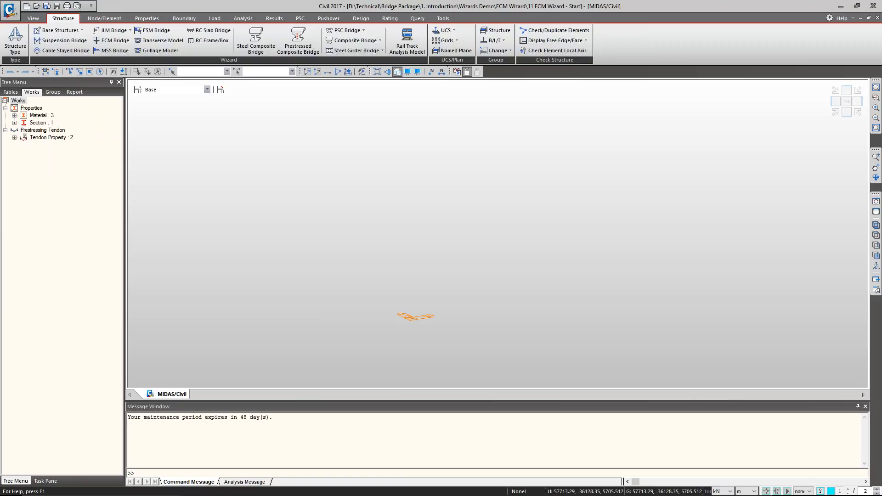
Step: Examine the materials, the section and the tendon properties predefined in the FCM start model
{"action": "double_click", "coordinate": [30, 107]}
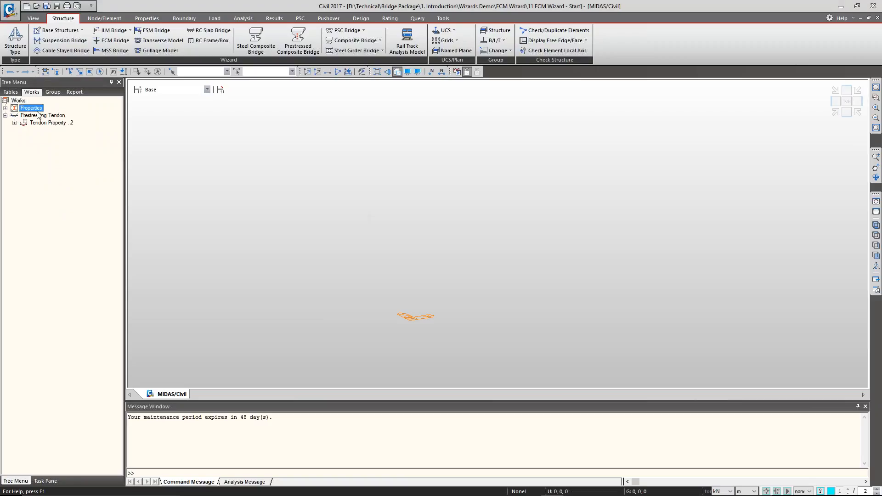
{"action": "left_click", "coordinate": [39, 116]}
{"action": "double_click", "coordinate": [38, 109]}
{"action": "double_click", "coordinate": [41, 116]}
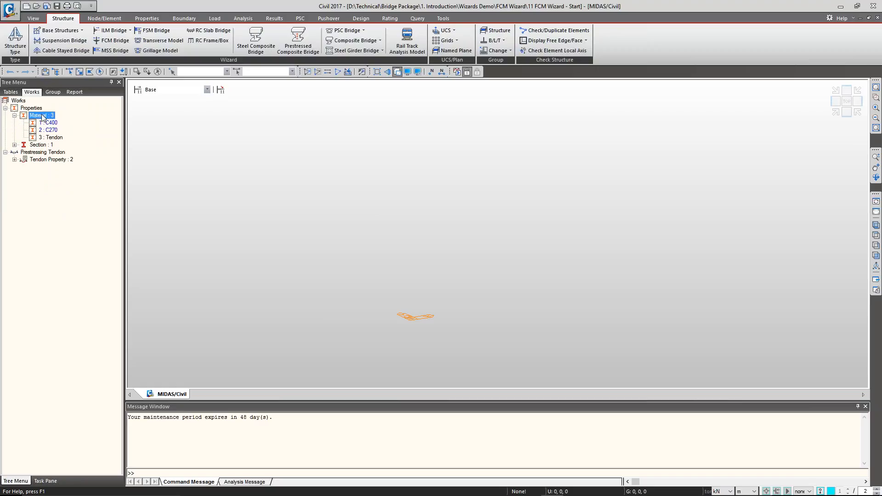
{"action": "double_click", "coordinate": [43, 145]}
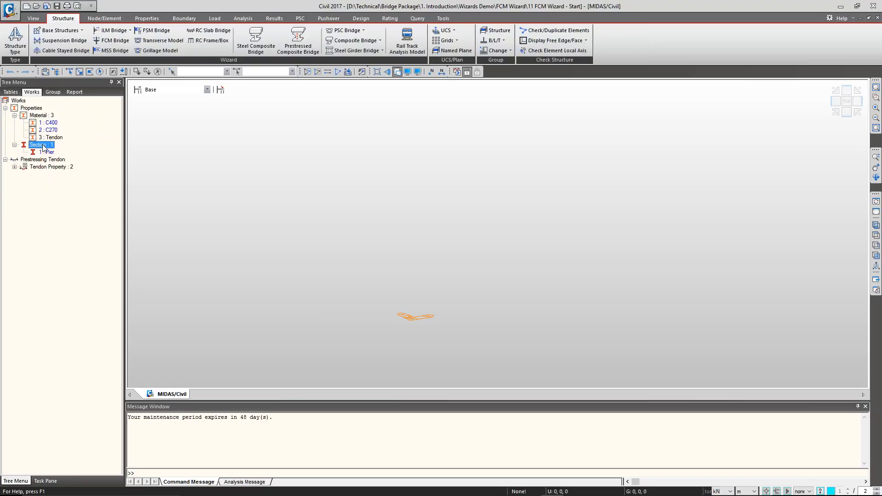
{"action": "double_click", "coordinate": [51, 167]}
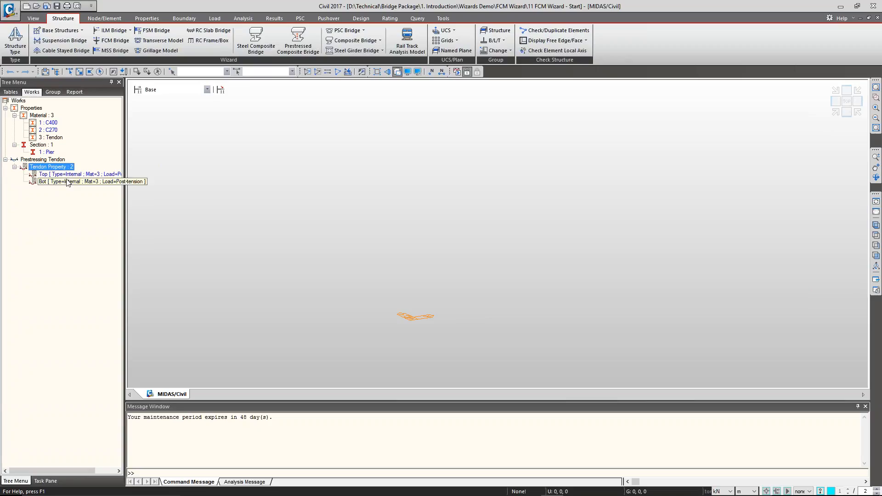
{"action": "left_click", "coordinate": [69, 174]}
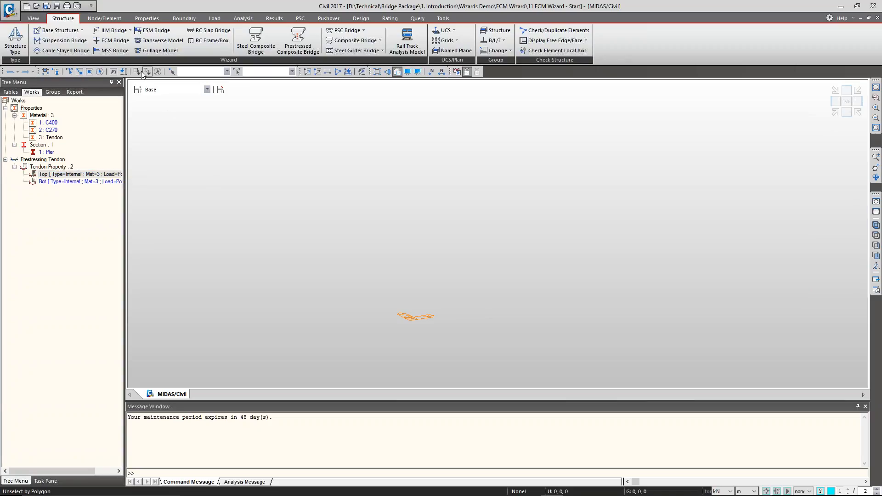
Step: Load the saved wizard data into the FCM Bridge Wizard and enable a convex bridge radius of 500 m
{"action": "left_click", "coordinate": [112, 41]}
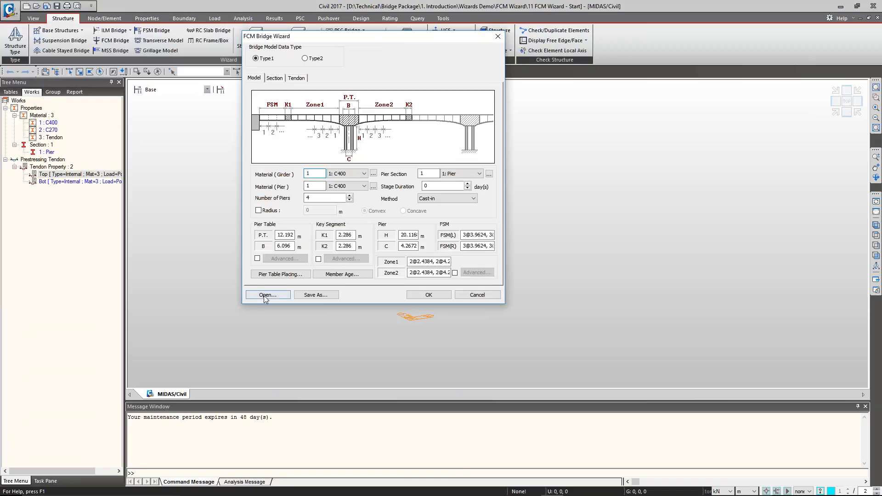
{"action": "left_click", "coordinate": [267, 295]}
{"action": "double_click", "coordinate": [367, 109]}
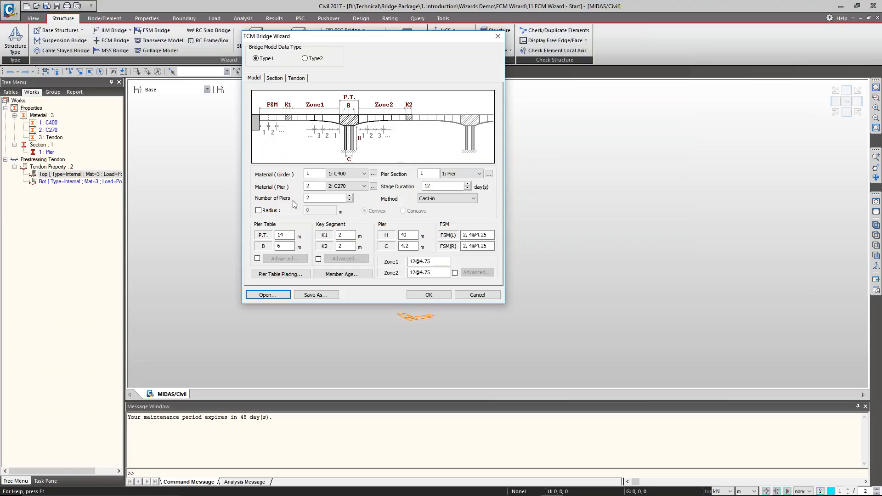
{"action": "left_click", "coordinate": [269, 211]}
{"action": "double_click", "coordinate": [322, 211]}
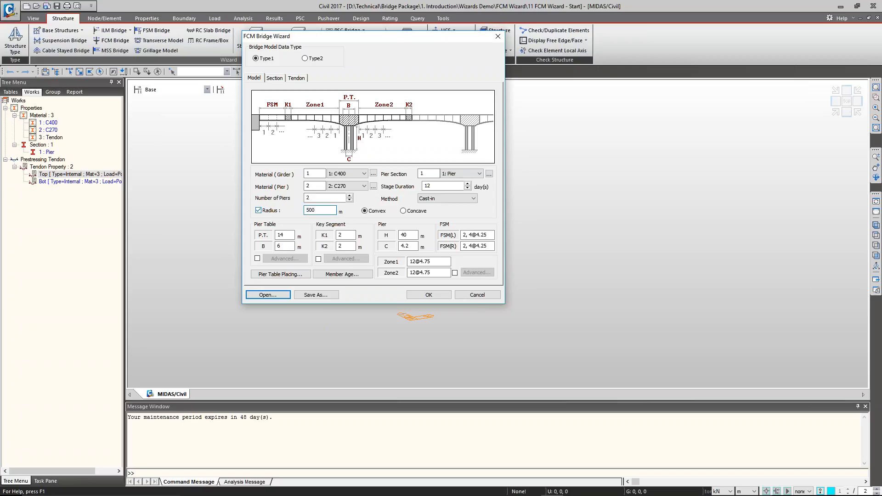
Step: Set the bottom tendon property to Bot in the FCM Bridge Wizard and generate the bridge model
{"action": "left_click", "coordinate": [274, 78]}
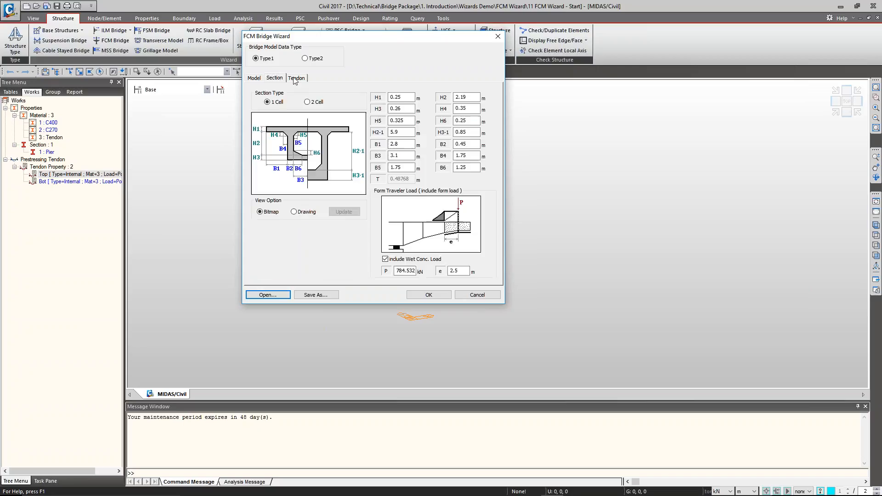
{"action": "left_click", "coordinate": [296, 78]}
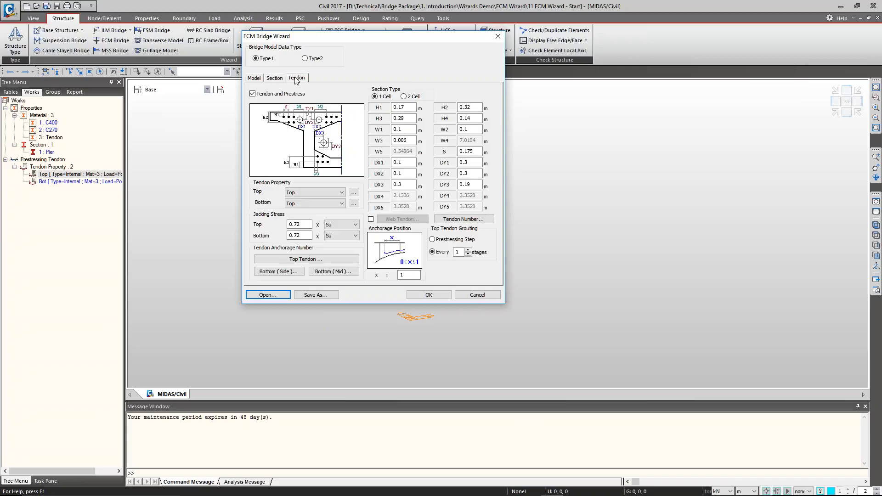
{"action": "left_click", "coordinate": [341, 203]}
{"action": "left_click", "coordinate": [321, 216]}
{"action": "left_click", "coordinate": [429, 295]}
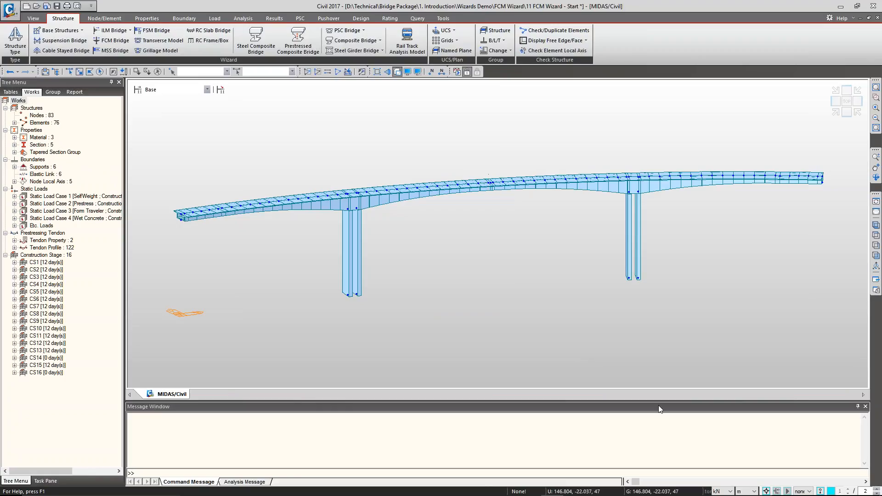
Step: Step through construction stages CS1, CS2, CS3, CS7 and CS11 to inspect how the cantilevers grow from the piers
{"action": "left_click", "coordinate": [206, 89]}
{"action": "left_click", "coordinate": [197, 103]}
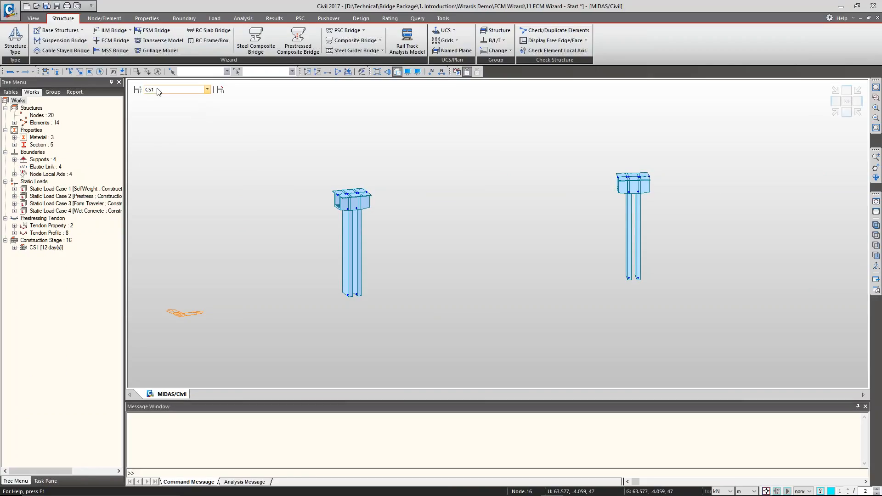
{"action": "left_click", "coordinate": [202, 90]}
{"action": "left_click", "coordinate": [188, 112]}
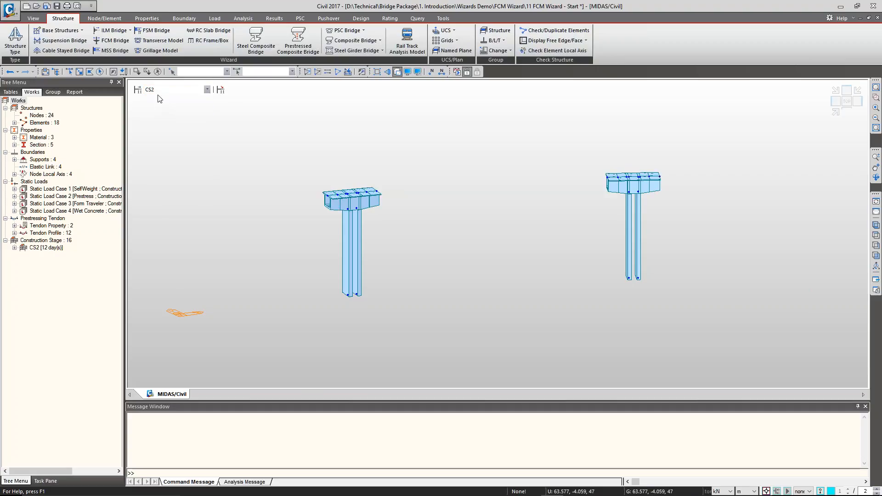
{"action": "left_click", "coordinate": [160, 91]}
{"action": "left_click", "coordinate": [161, 118]}
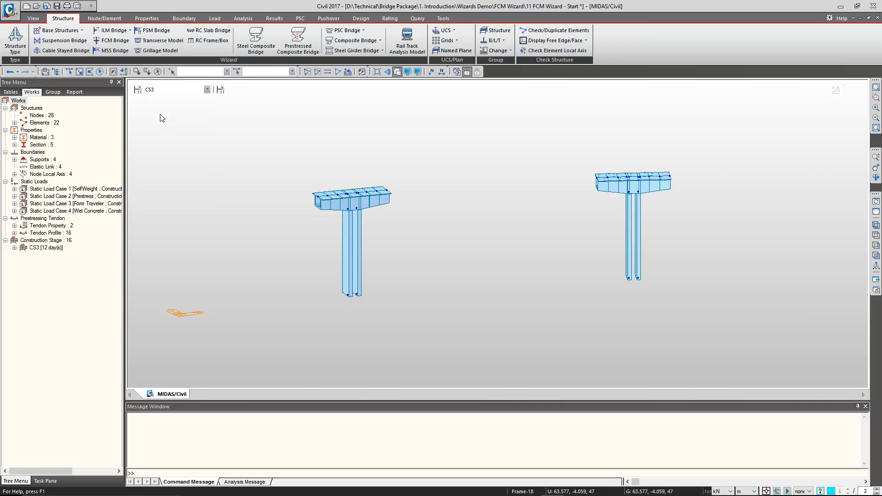
{"action": "left_click", "coordinate": [162, 89]}
{"action": "left_click", "coordinate": [191, 147]}
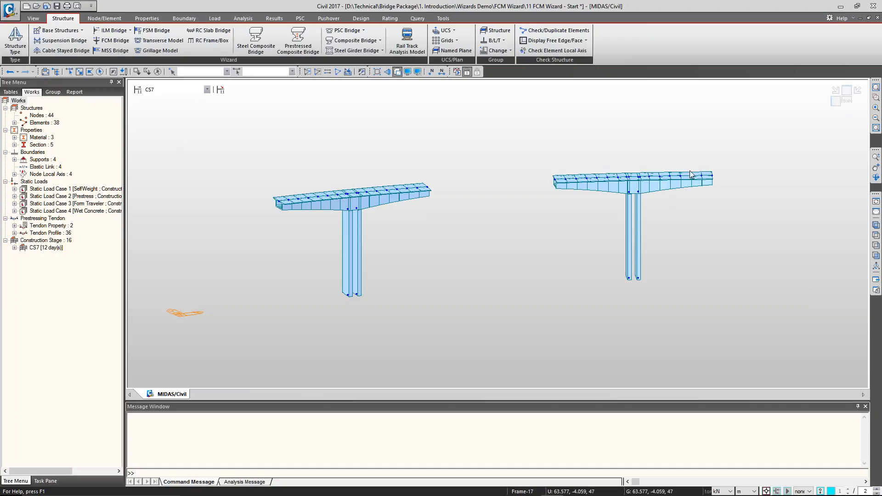
{"action": "left_click", "coordinate": [175, 90]}
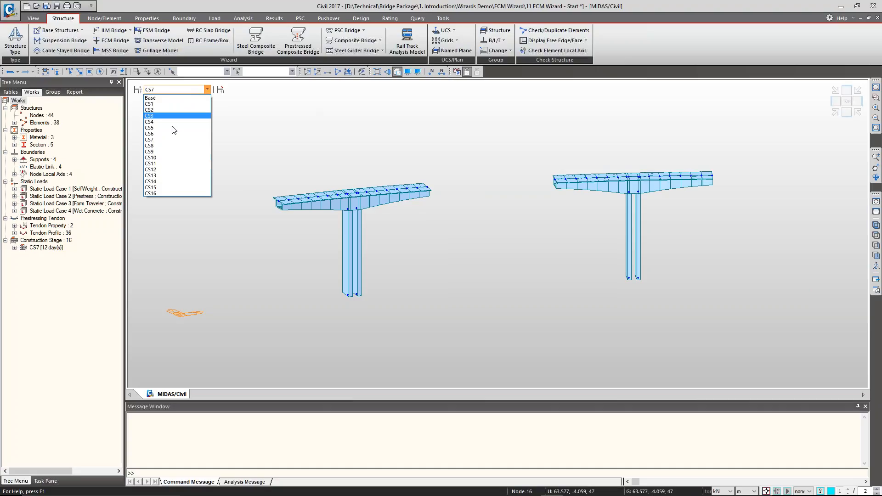
{"action": "left_click", "coordinate": [172, 162]}
Step: Display a top tendon profile on the CS11 model to inspect it and hide it again
{"action": "double_click", "coordinate": [50, 233]}
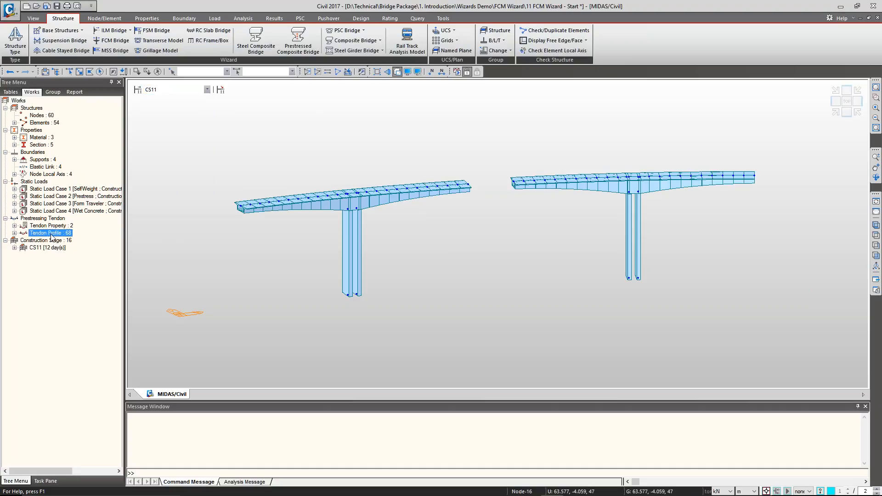
{"action": "right_click", "coordinate": [53, 239]}
{"action": "left_click", "coordinate": [84, 345]}
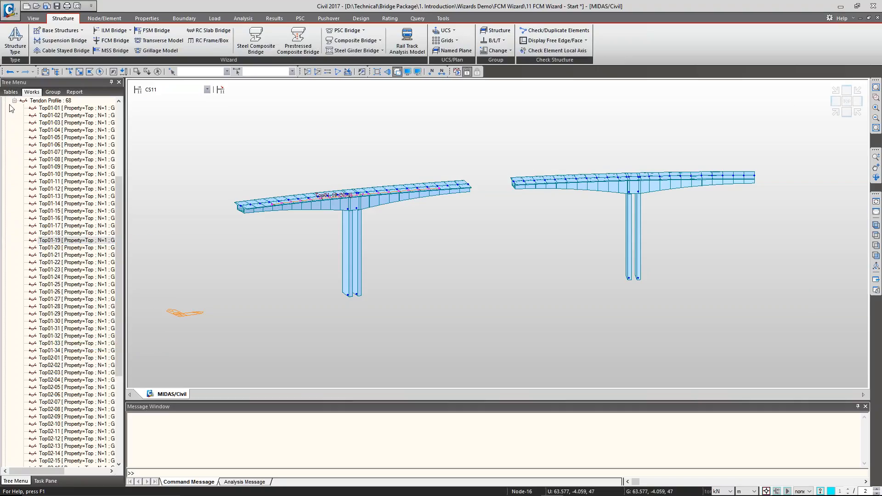
{"action": "right_click", "coordinate": [69, 130]}
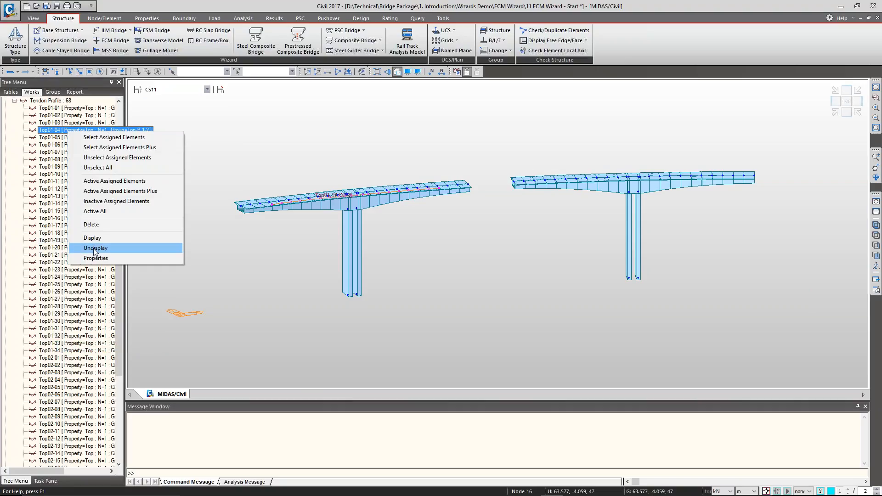
{"action": "left_click", "coordinate": [94, 249]}
Step: Reopen the FCM Bridge Wizard and review its model inputs: materials, pier section, stage duration, construction method and pier dimensions
{"action": "left_click", "coordinate": [101, 40]}
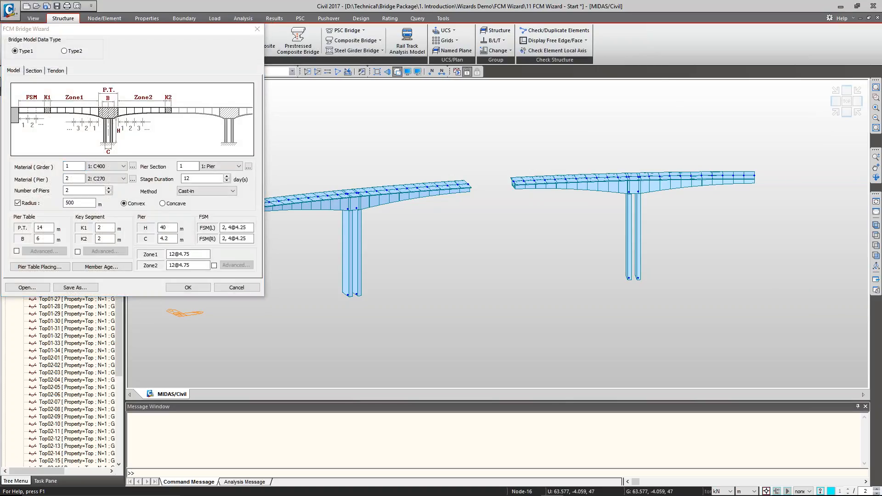
{"action": "left_click_drag", "start_coordinate": [151, 45], "coordinate": [241, 51]}
{"action": "key", "text": "Tab"}
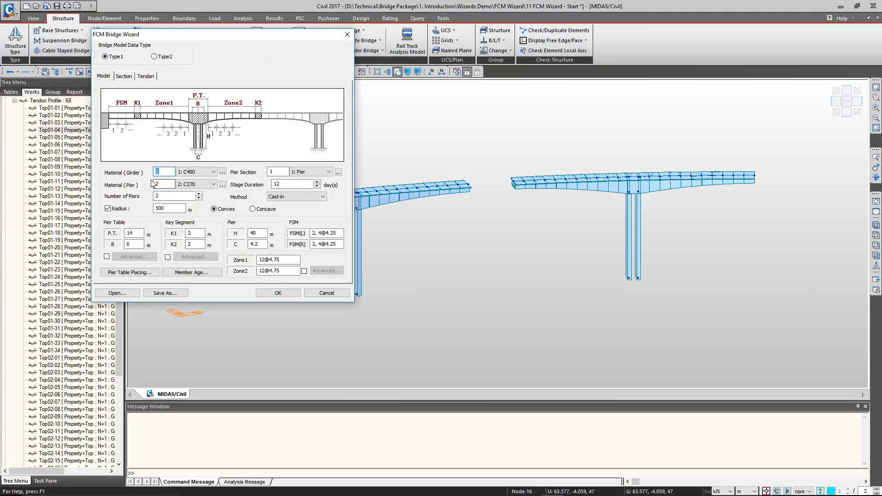
{"action": "double_click", "coordinate": [273, 171]}
{"action": "double_click", "coordinate": [278, 184]}
{"action": "left_click", "coordinate": [278, 198]}
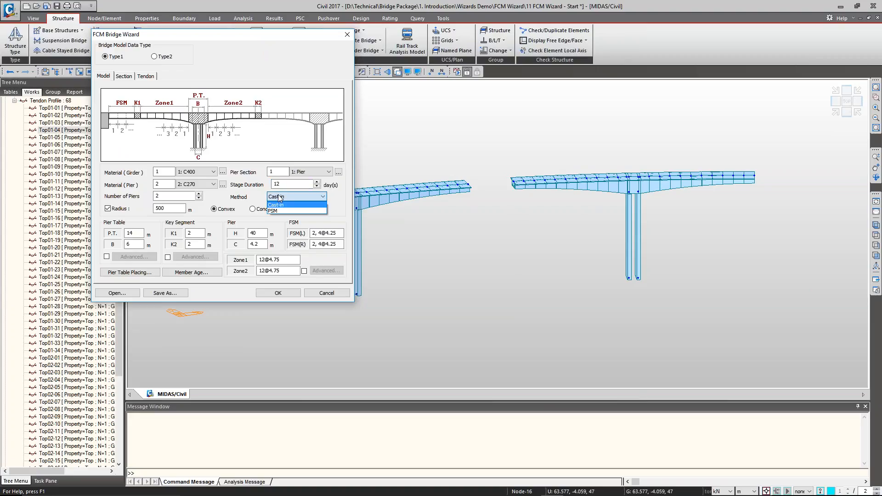
{"action": "left_click", "coordinate": [279, 198]}
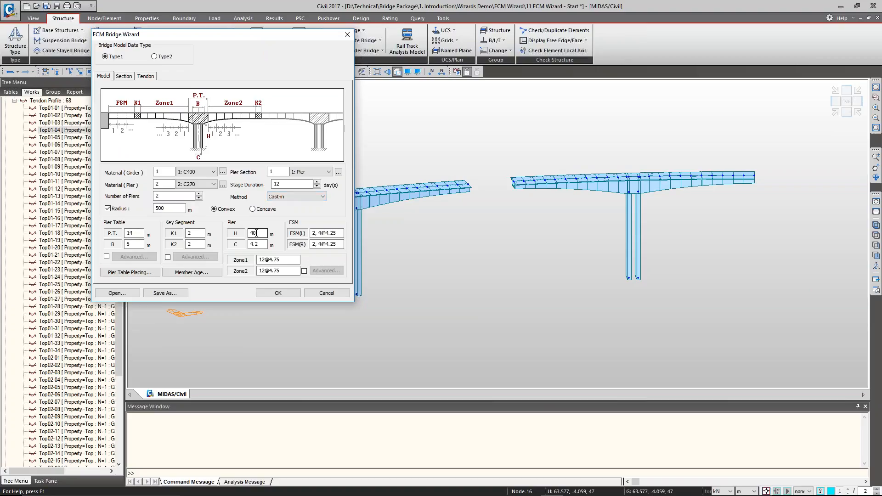
{"action": "left_click_drag", "start_coordinate": [256, 233], "coordinate": [242, 242]}
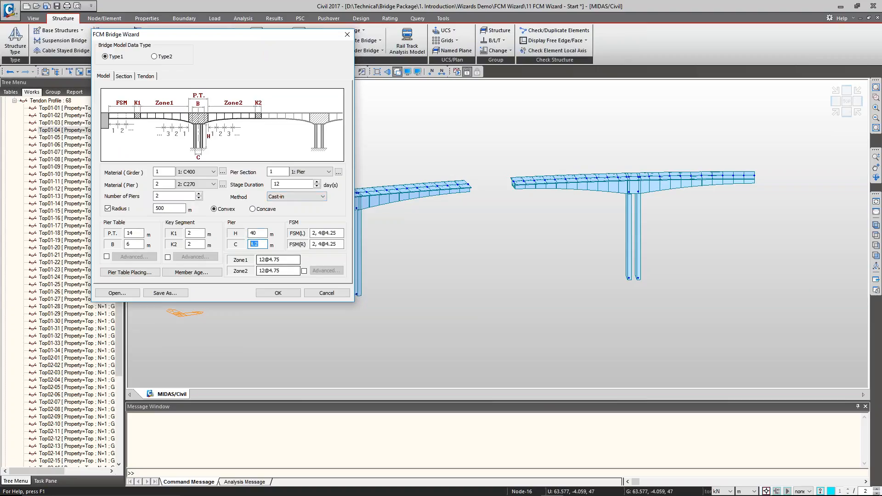
Step: Review the wizard's box section dimensions and tendon layout settings, and leave the wizard without applying changes
{"action": "left_click", "coordinate": [128, 77]}
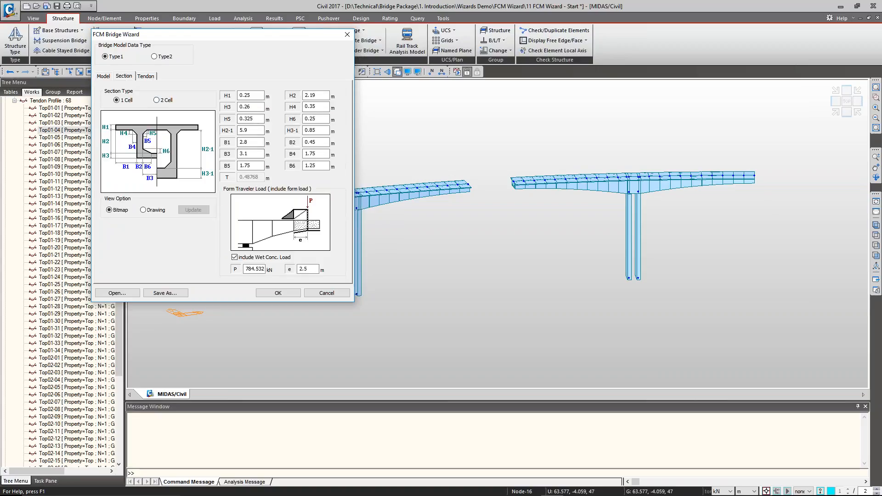
{"action": "left_click", "coordinate": [251, 153]}
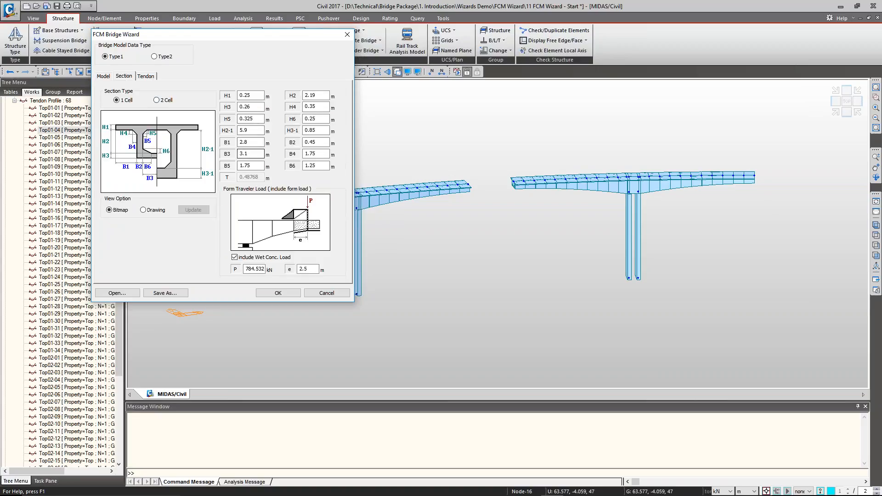
{"action": "left_click", "coordinate": [150, 77]}
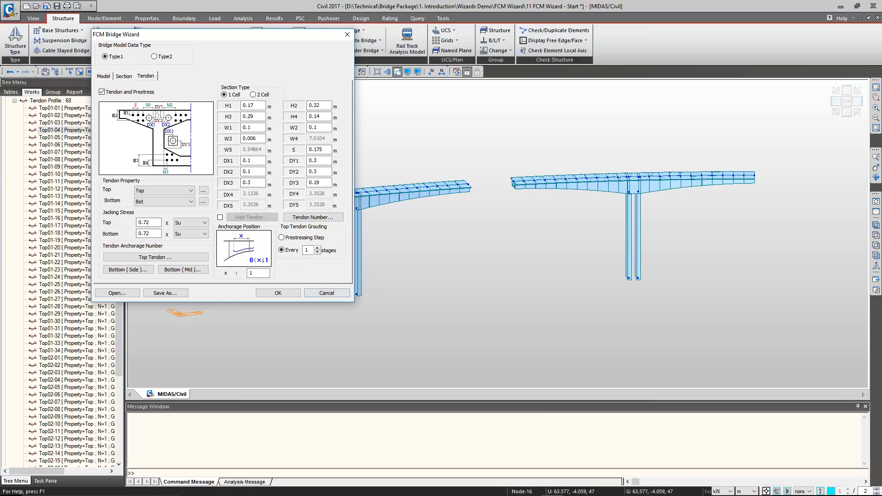
{"action": "left_click", "coordinate": [334, 292]}
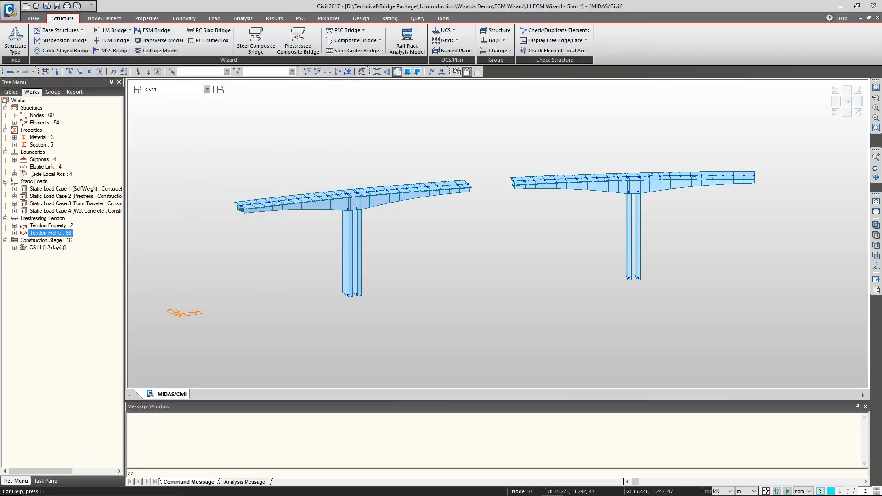
Step: View the model at construction stages CS14 and CS16 and return to the Base stage
{"action": "left_click", "coordinate": [175, 89]}
{"action": "left_click", "coordinate": [177, 181]}
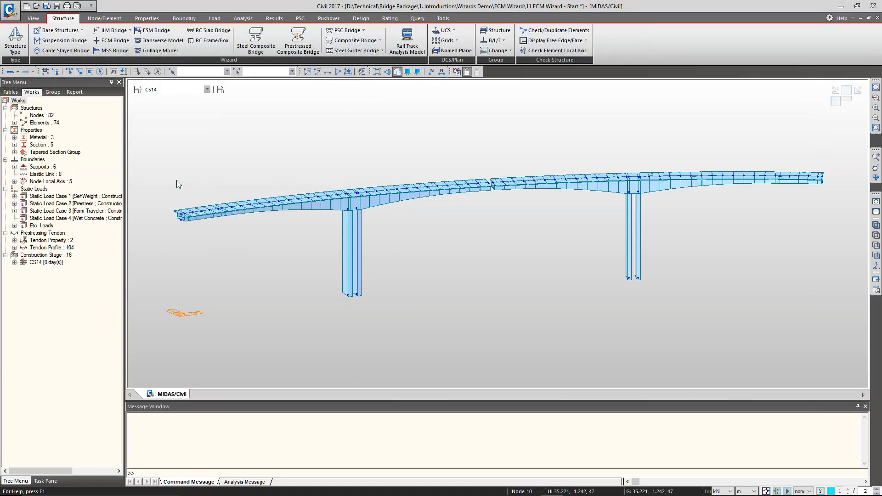
{"action": "left_click", "coordinate": [177, 91]}
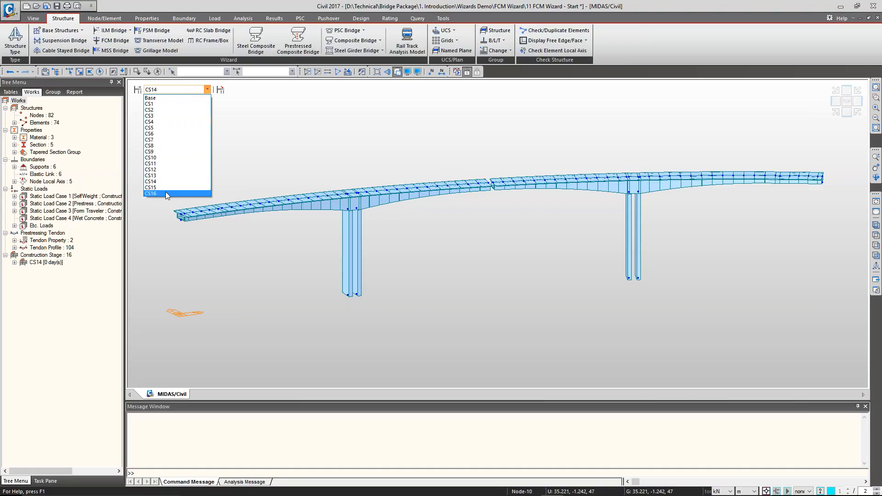
{"action": "left_click", "coordinate": [165, 193]}
{"action": "left_click", "coordinate": [175, 90]}
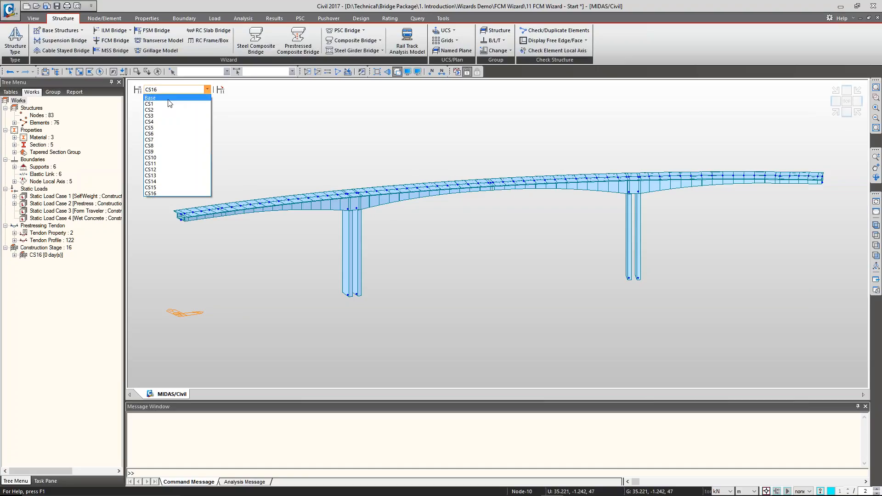
{"action": "left_click", "coordinate": [170, 98]}
Step: Display the nodal loads of the Form Traveler load case on the model at construction stage CS7
{"action": "left_click", "coordinate": [169, 89]}
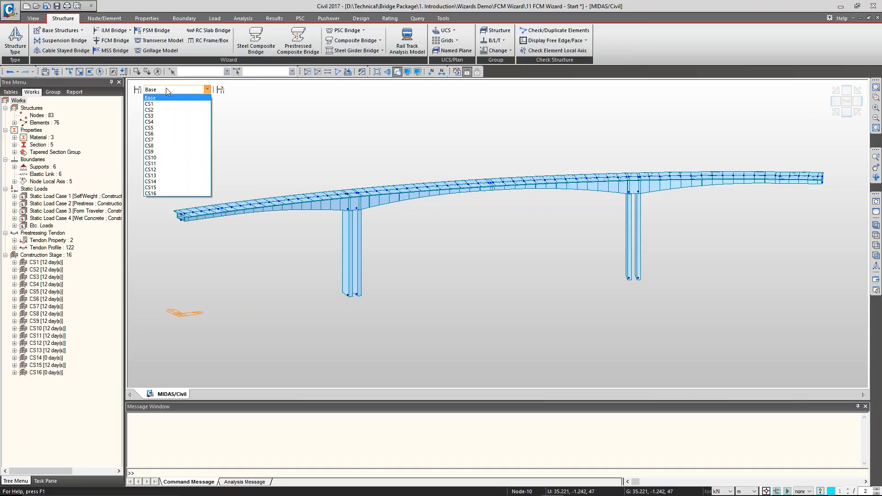
{"action": "left_click", "coordinate": [168, 140]}
{"action": "double_click", "coordinate": [83, 204]}
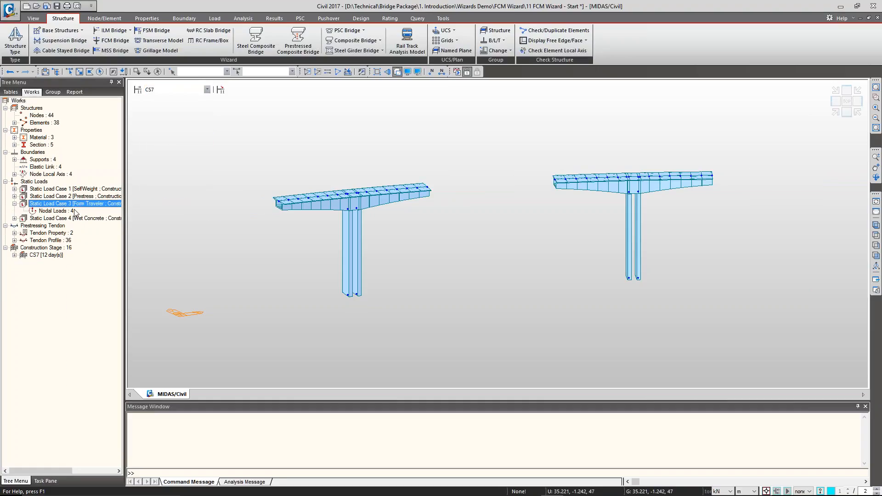
{"action": "right_click", "coordinate": [66, 210]}
{"action": "left_click", "coordinate": [87, 227]}
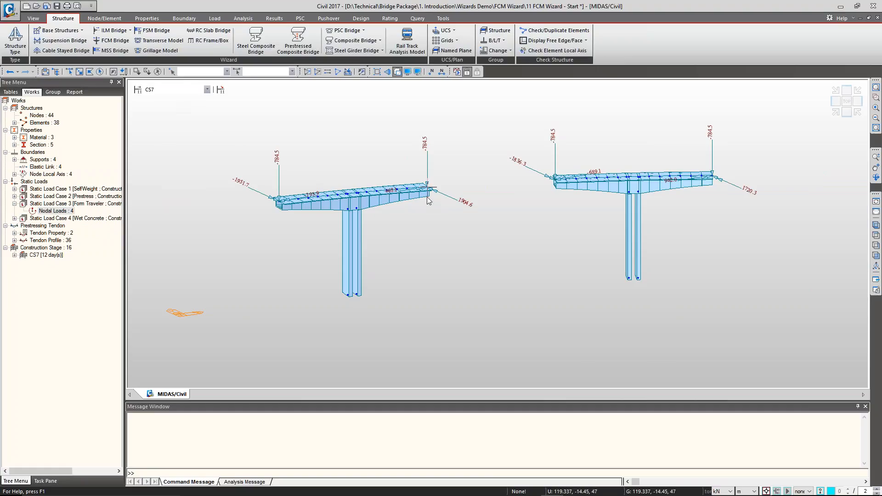
{"action": "scroll", "coordinate": [398, 184], "scroll_direction": "up", "scroll_amount": 2}
{"action": "scroll", "coordinate": [398, 184], "scroll_direction": "up", "scroll_amount": 2}
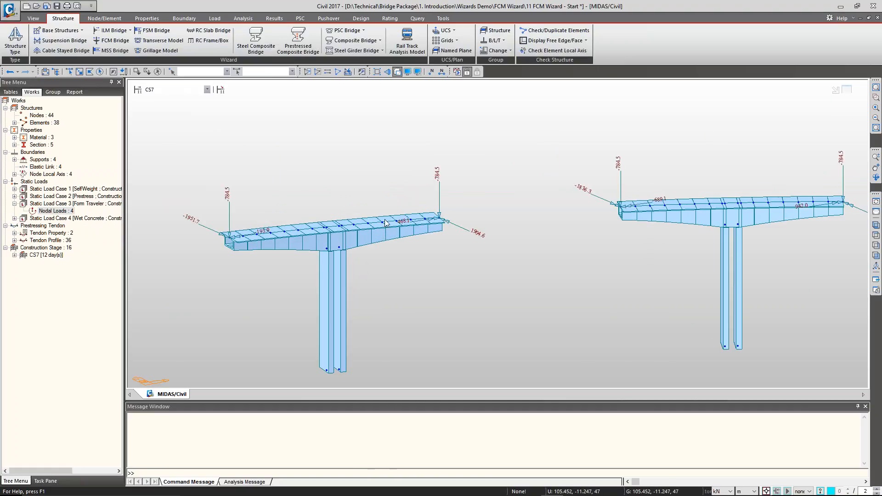
{"action": "middle_click_drag", "start_coordinate": [504, 238], "coordinate": [462, 238]}
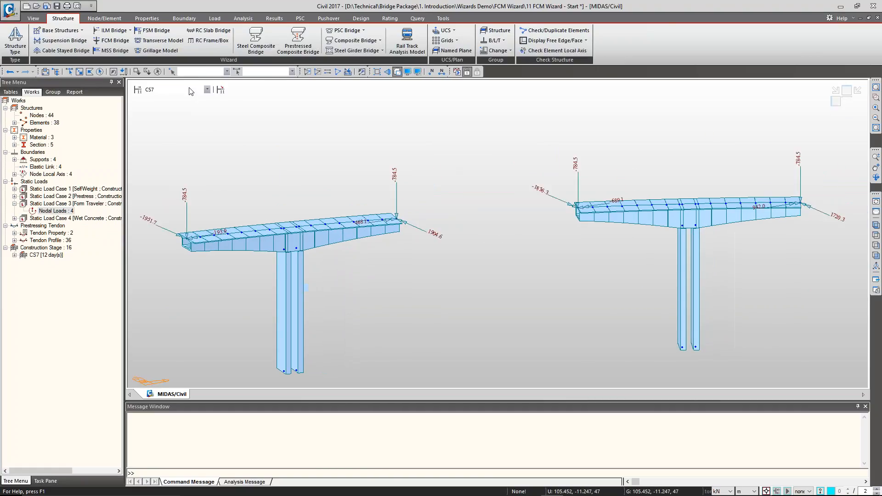
Step: Follow the form traveler loads through stages CS8, CS11 and CS16, and return to the Base stage
{"action": "left_click", "coordinate": [187, 90]}
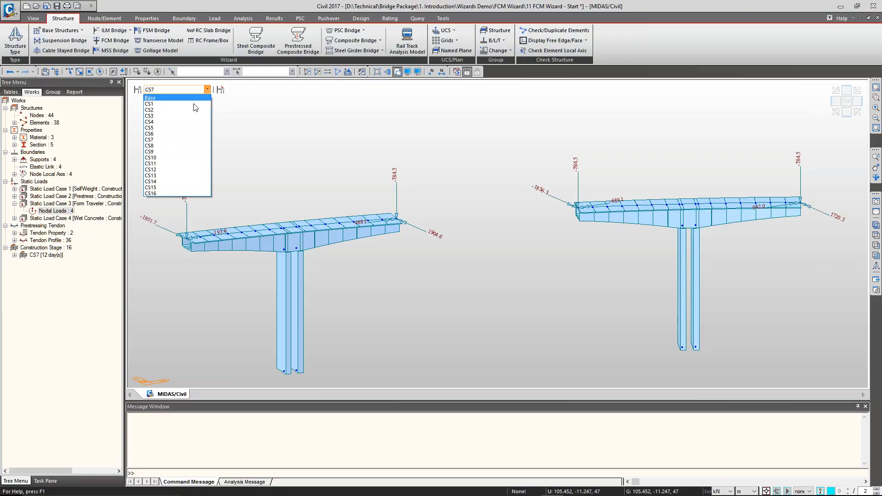
{"action": "left_click", "coordinate": [175, 146]}
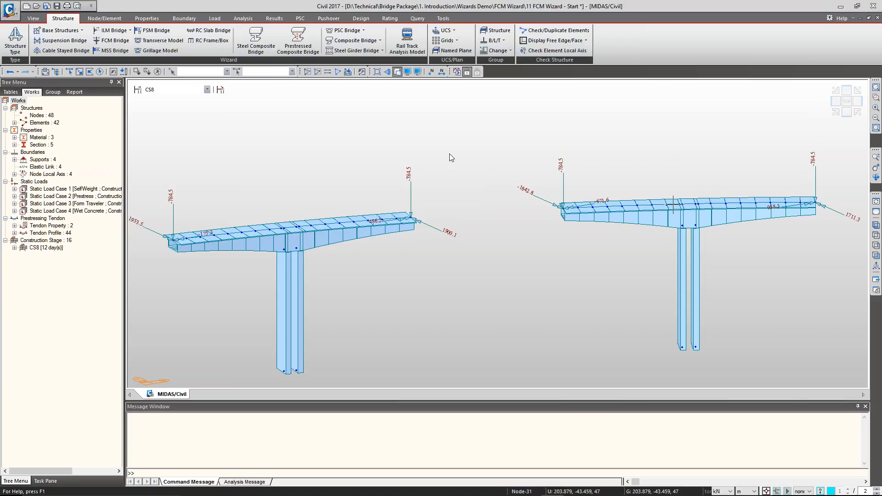
{"action": "left_click", "coordinate": [207, 90]}
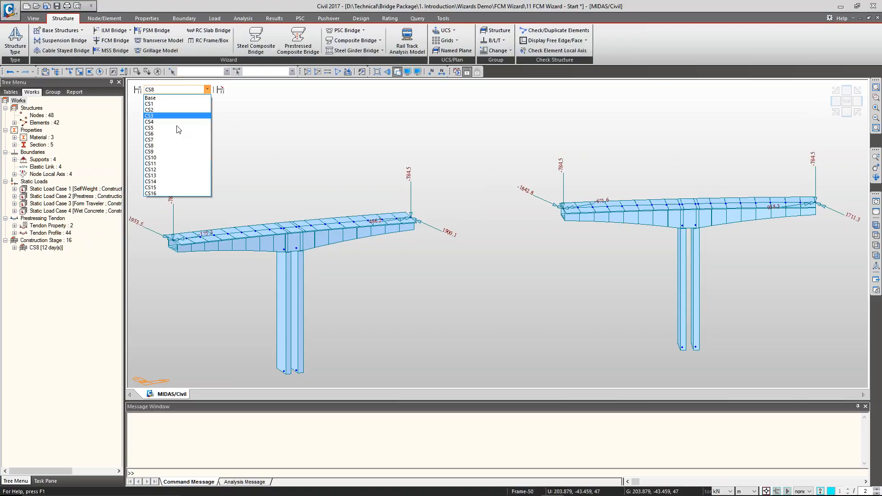
{"action": "left_click", "coordinate": [169, 161]}
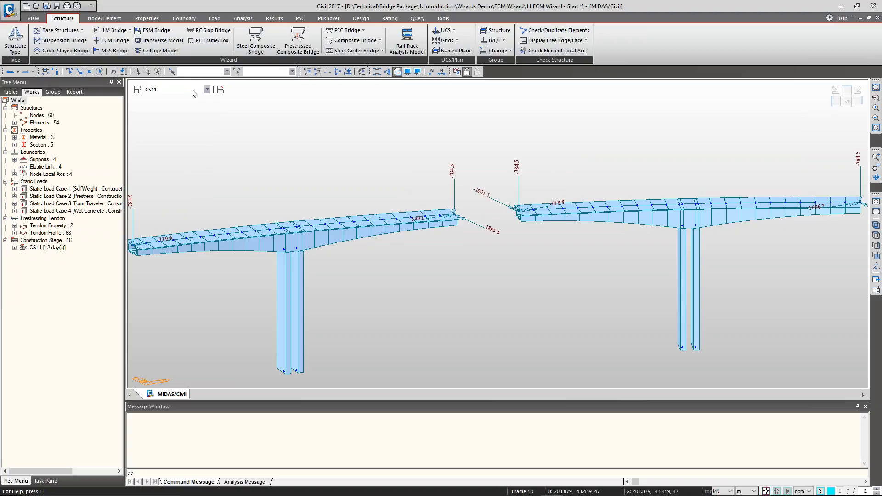
{"action": "left_click", "coordinate": [193, 91]}
{"action": "left_click", "coordinate": [161, 191]}
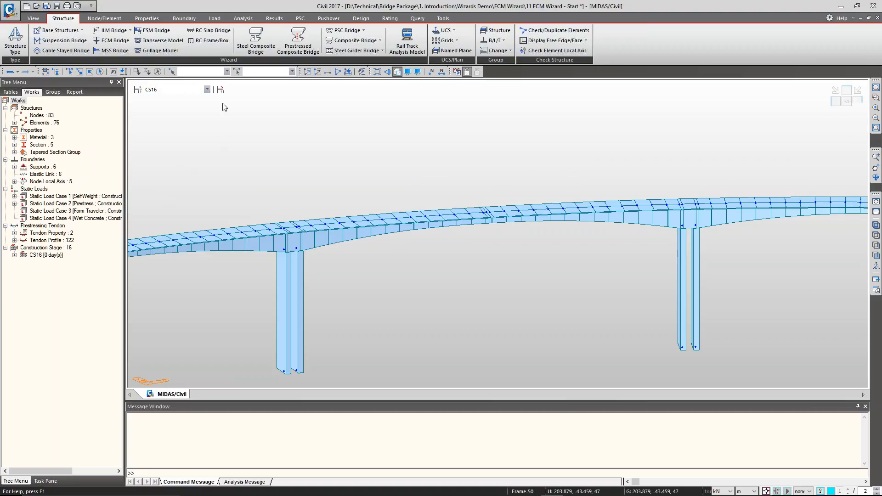
{"action": "left_click", "coordinate": [186, 91]}
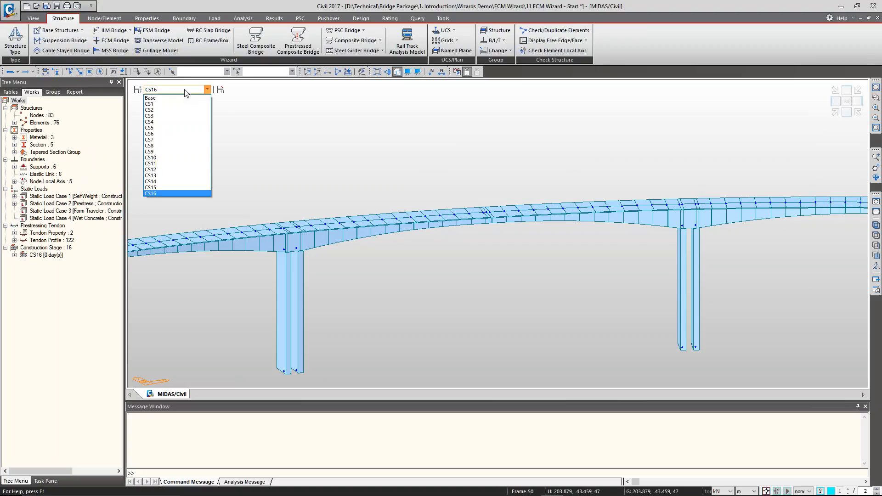
{"action": "left_click", "coordinate": [165, 97]}
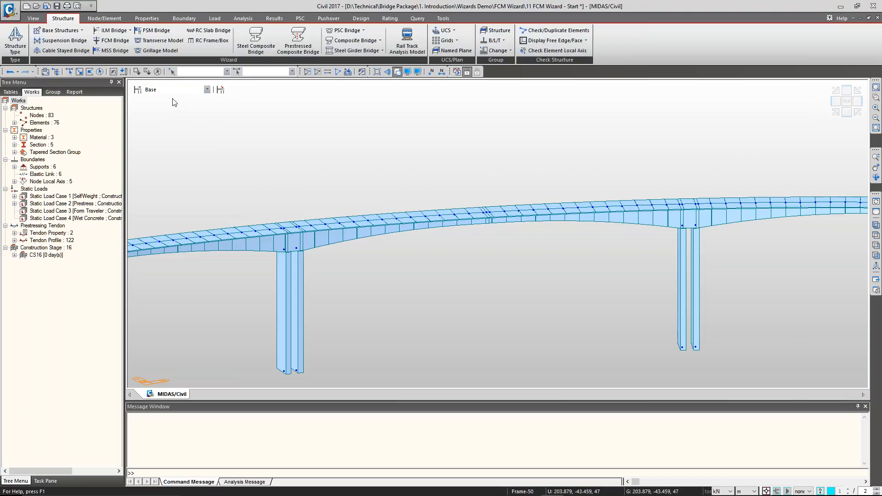
Step: Hide the nodal loads of the Form Traveler load case on the whole bridge in the isometric view
{"action": "left_click", "coordinate": [835, 114]}
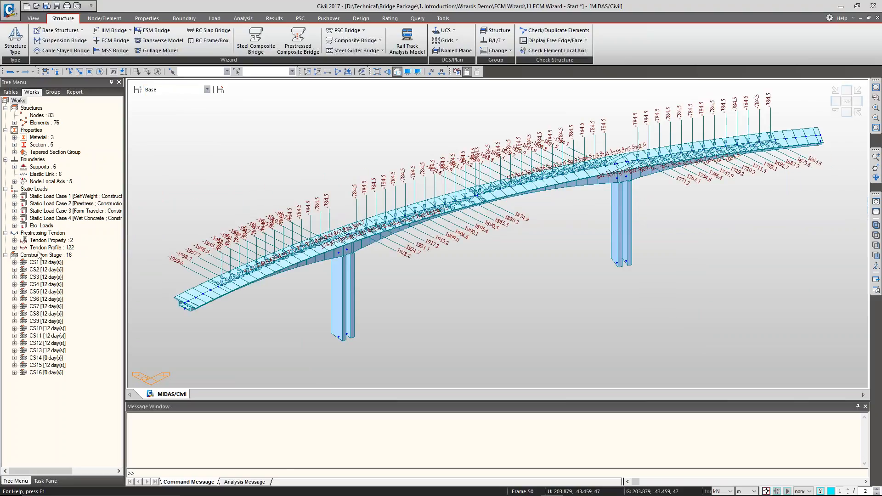
{"action": "left_click", "coordinate": [5, 255]}
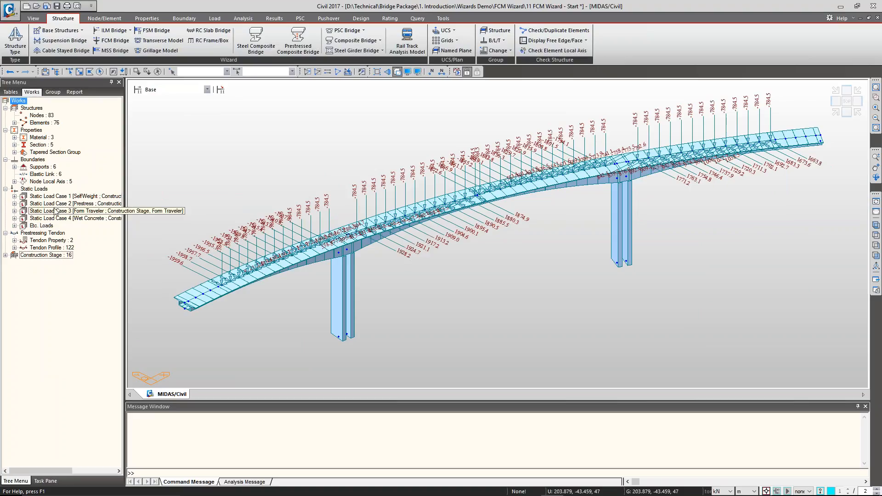
{"action": "left_click", "coordinate": [15, 211]}
{"action": "right_click", "coordinate": [46, 218]}
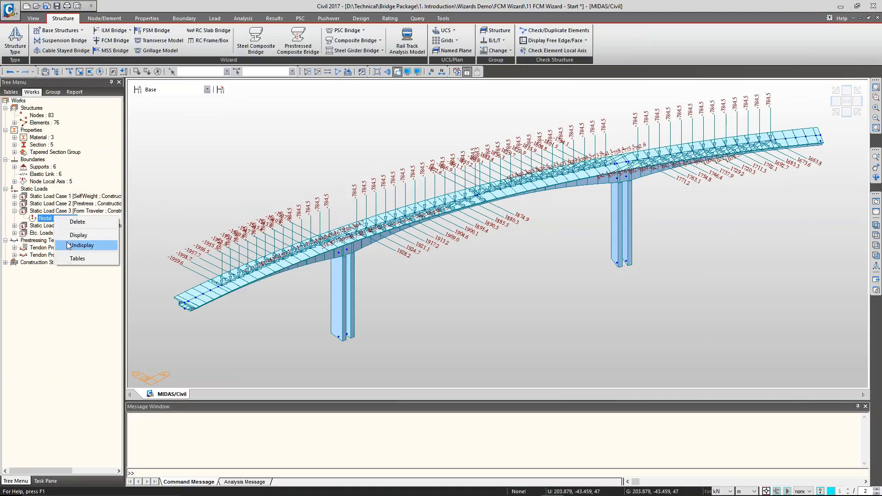
{"action": "left_click", "coordinate": [81, 245]}
{"action": "left_click", "coordinate": [14, 210]}
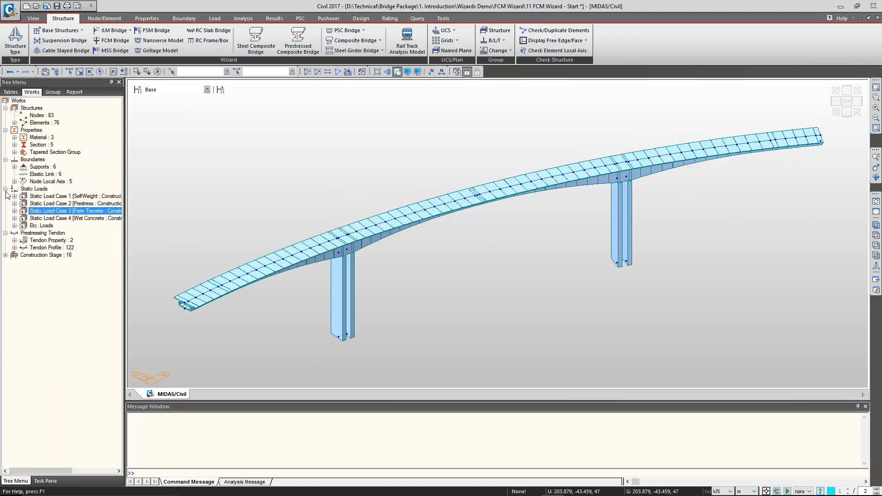
{"action": "left_click", "coordinate": [61, 182]}
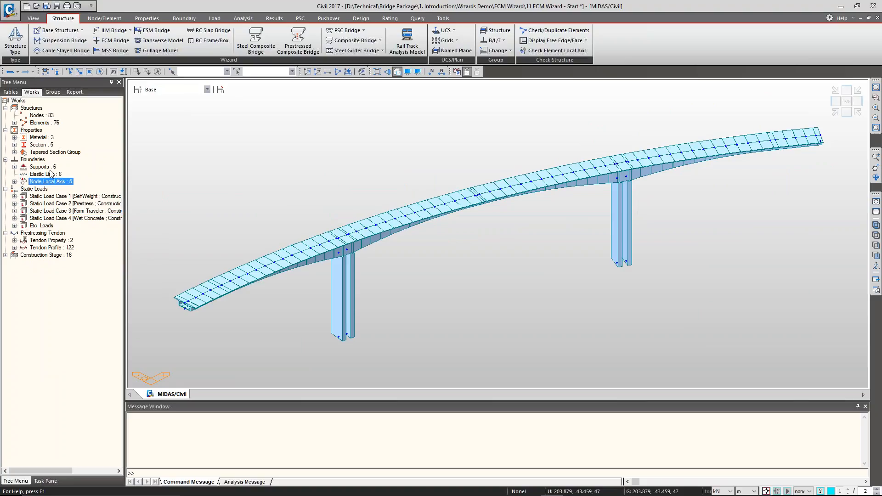
Step: Switch to the PowerPoint slide show, page through the Construction Stage slides to the Results slide, and return to Civil 2017
{"action": "key", "text": "alt+Tab"}
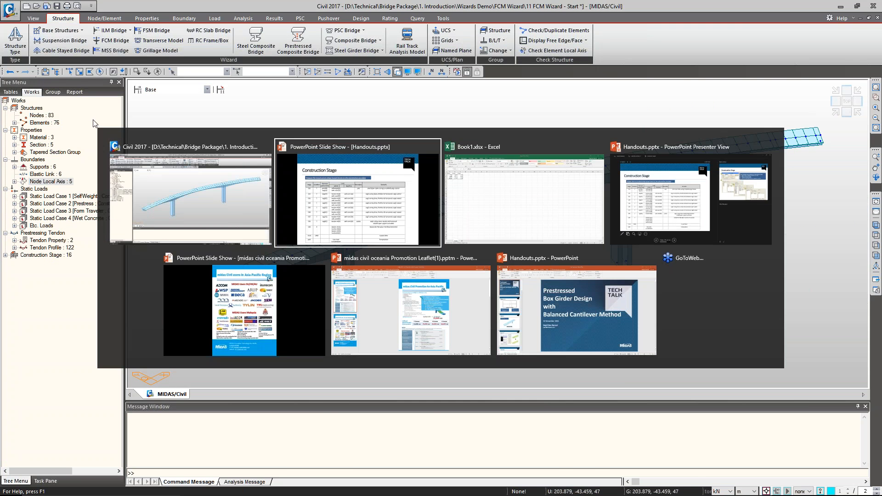
{"action": "key", "text": "Right"}
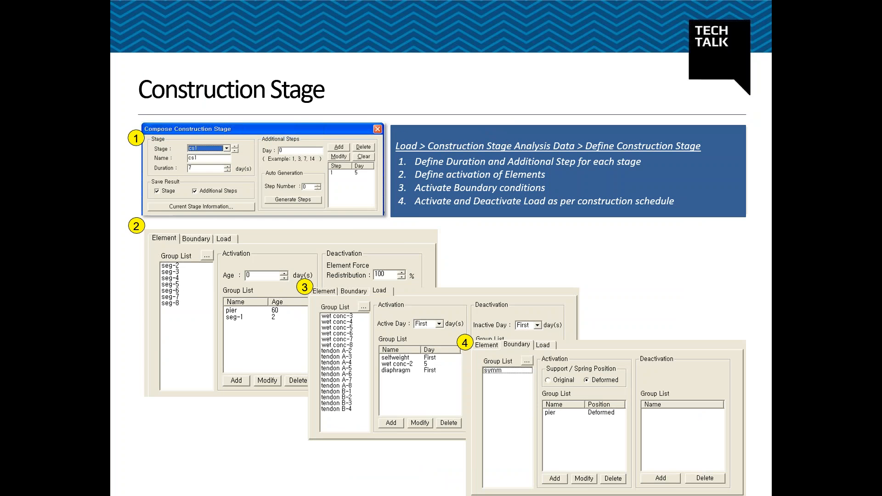
{"action": "key", "text": "Right"}
{"action": "key", "text": "Right"}
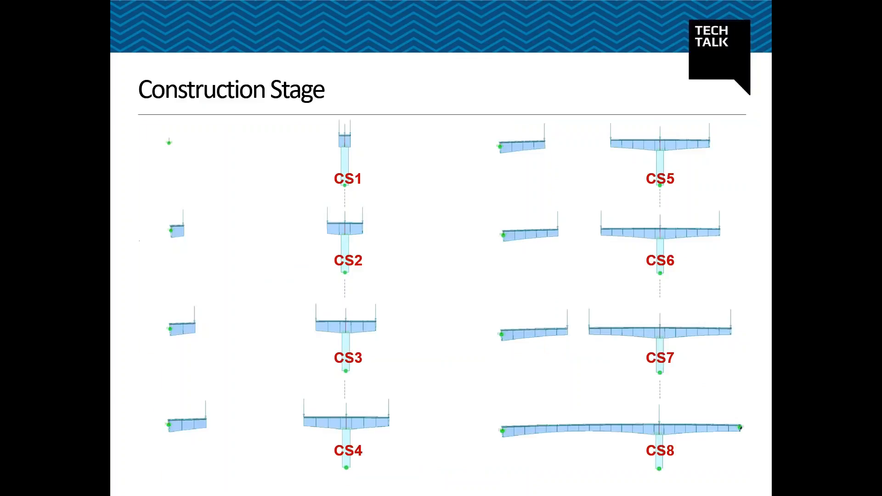
{"action": "key", "text": "Right"}
{"action": "key", "text": "Right"}
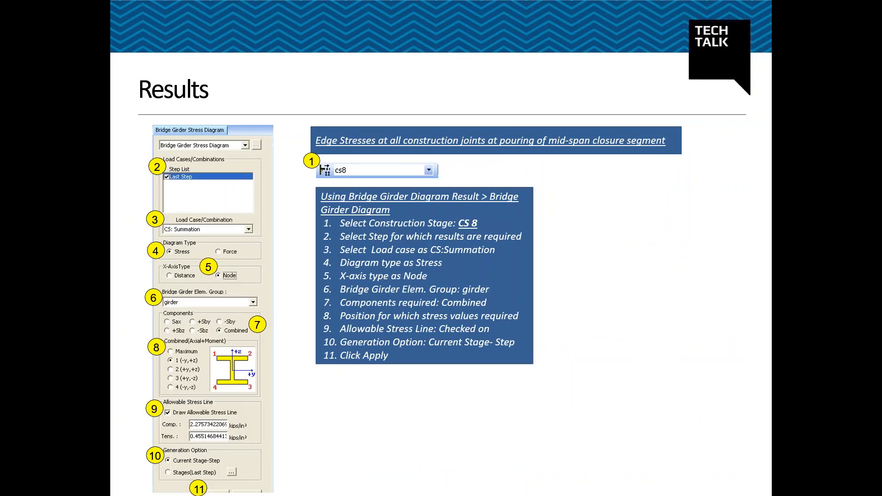
{"action": "key", "text": "alt+Tab"}
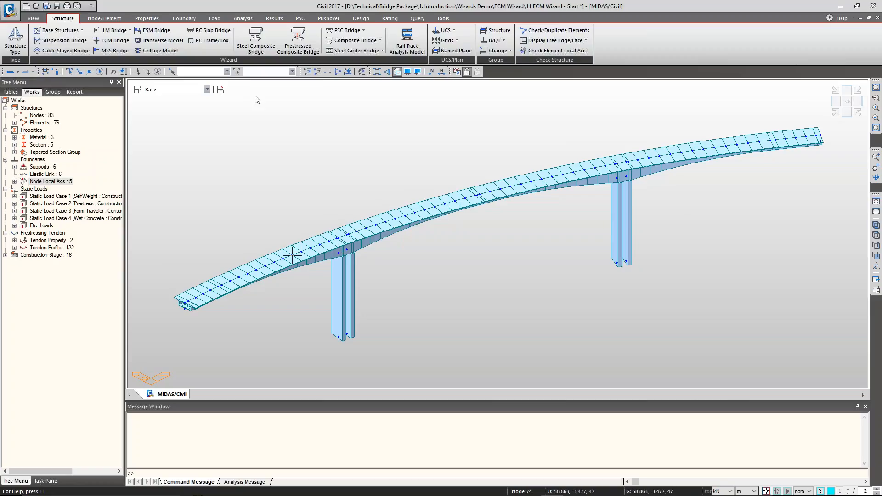
Step: Set the moving load code for the bridge's moving load analysis to BS
{"action": "left_click", "coordinate": [215, 18]}
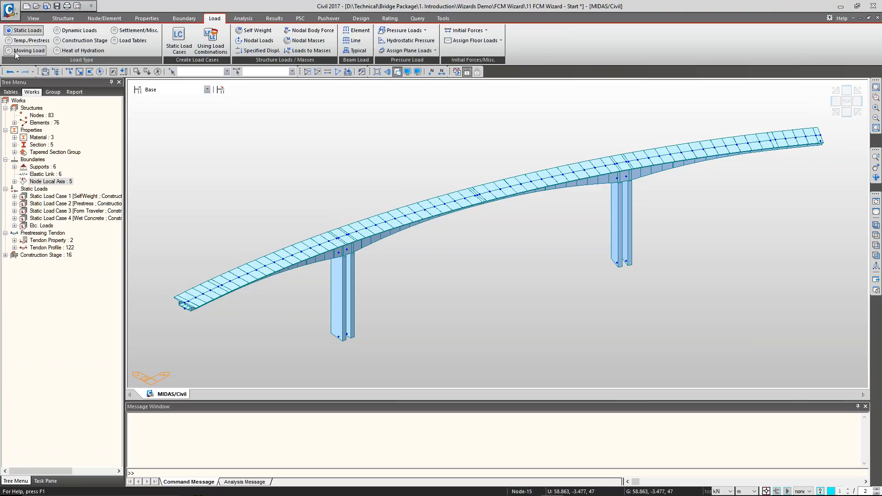
{"action": "left_click", "coordinate": [28, 52]}
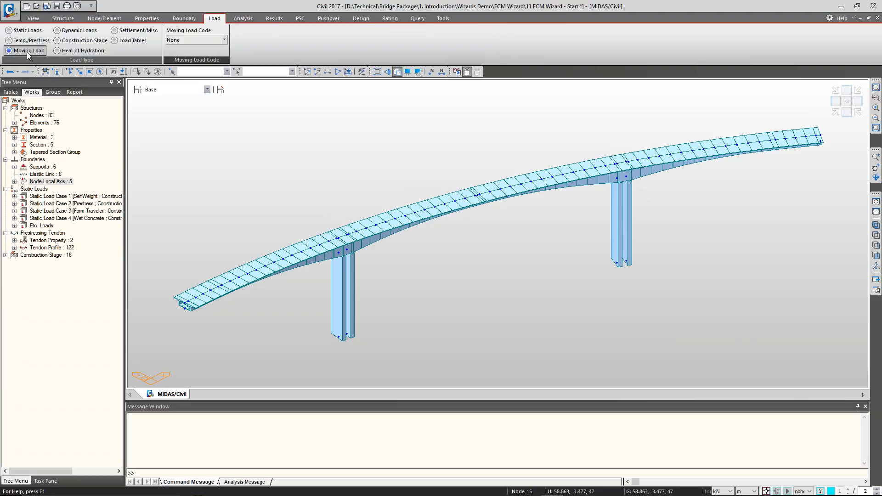
{"action": "left_click", "coordinate": [193, 41]}
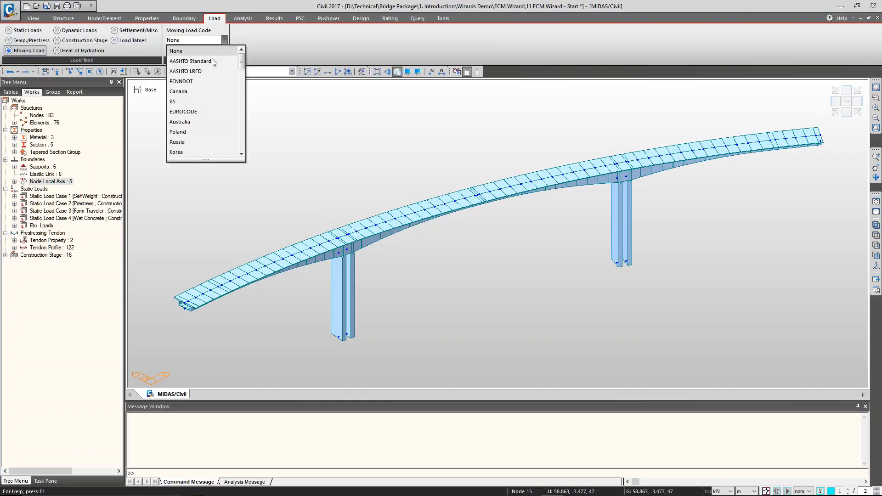
{"action": "left_click", "coordinate": [225, 112]}
{"action": "left_click", "coordinate": [196, 38]}
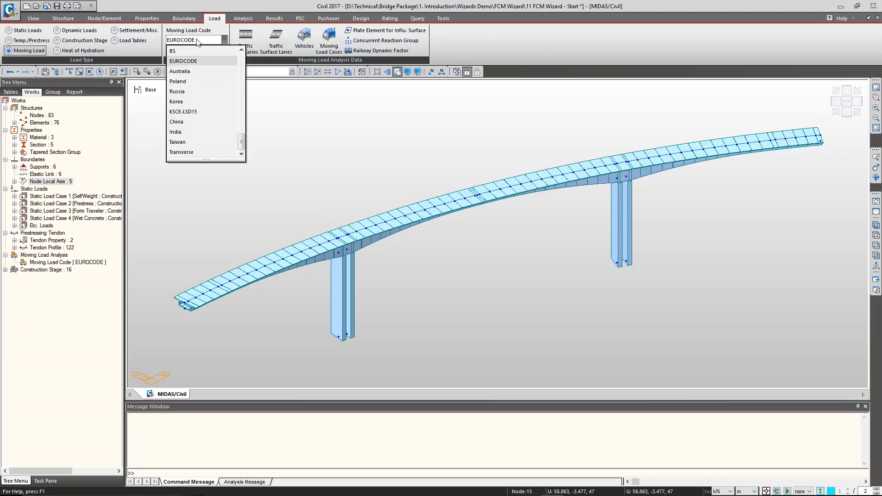
{"action": "left_click", "coordinate": [175, 48]}
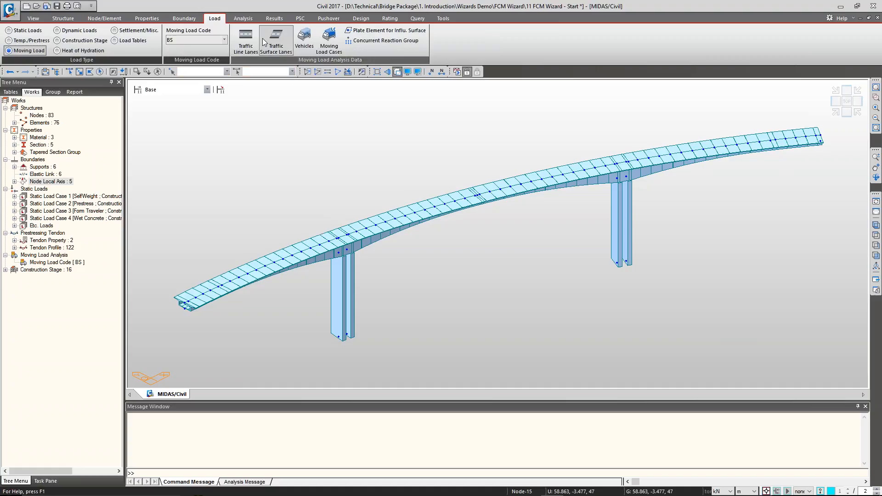
{"action": "left_click", "coordinate": [207, 43]}
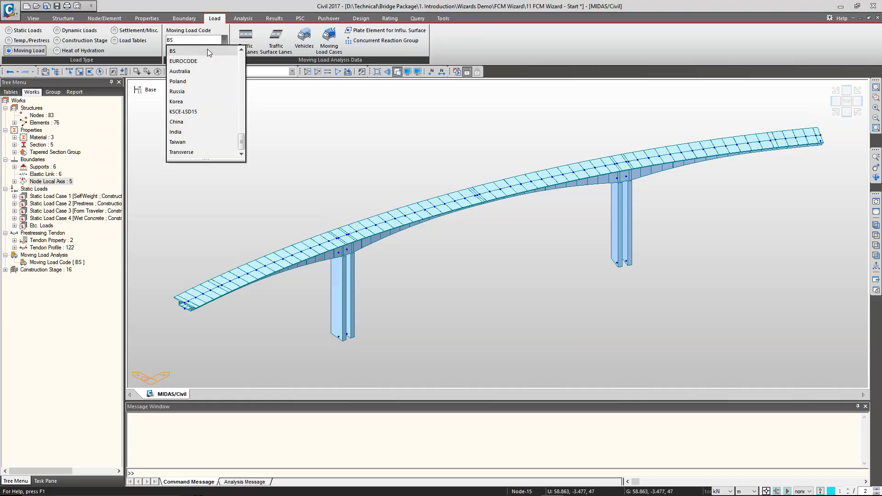
{"action": "left_click", "coordinate": [208, 51]}
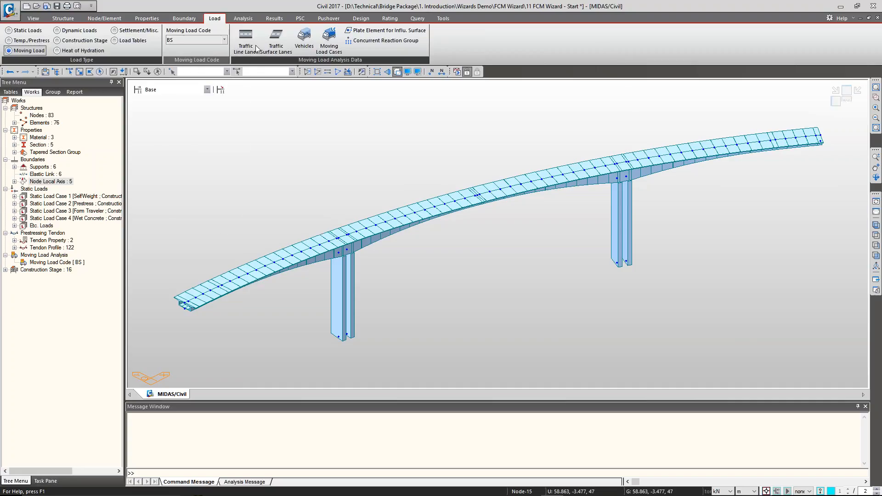
Step: Start a new traffic line lane named Lane 2 with an eccentricity of -4 m and element selection by number
{"action": "left_click", "coordinate": [245, 48]}
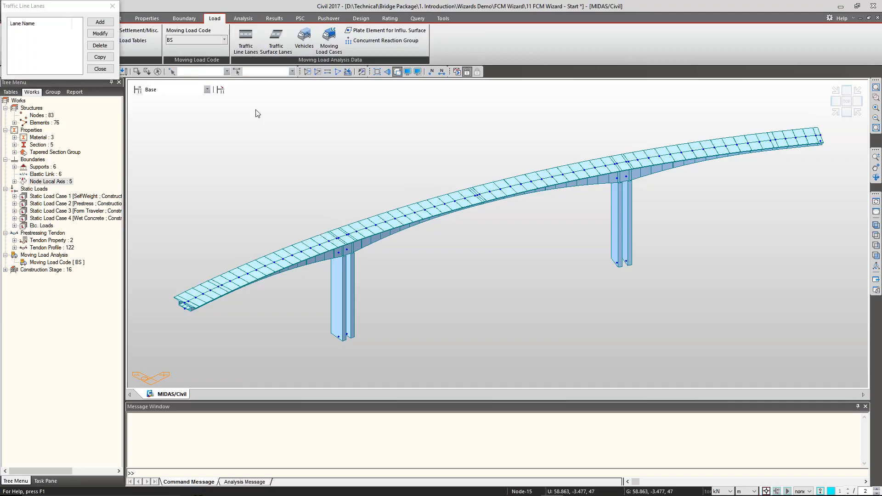
{"action": "left_click", "coordinate": [98, 23]}
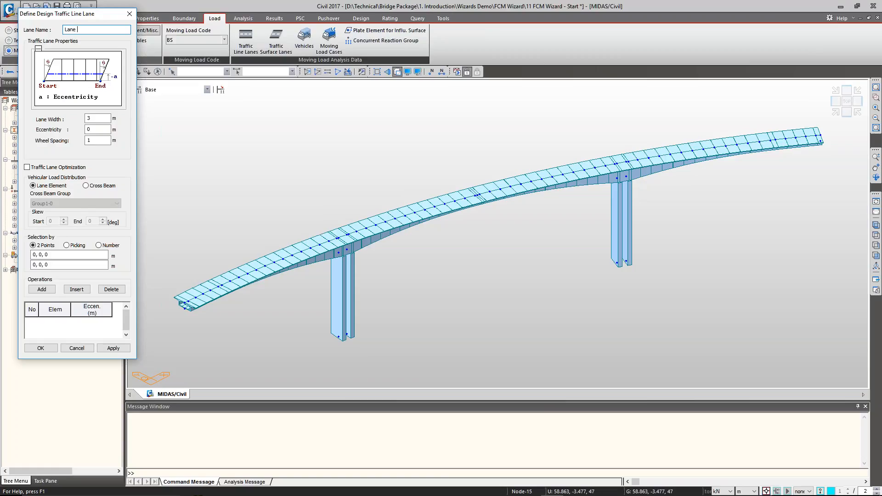
{"action": "left_click", "coordinate": [847, 114]}
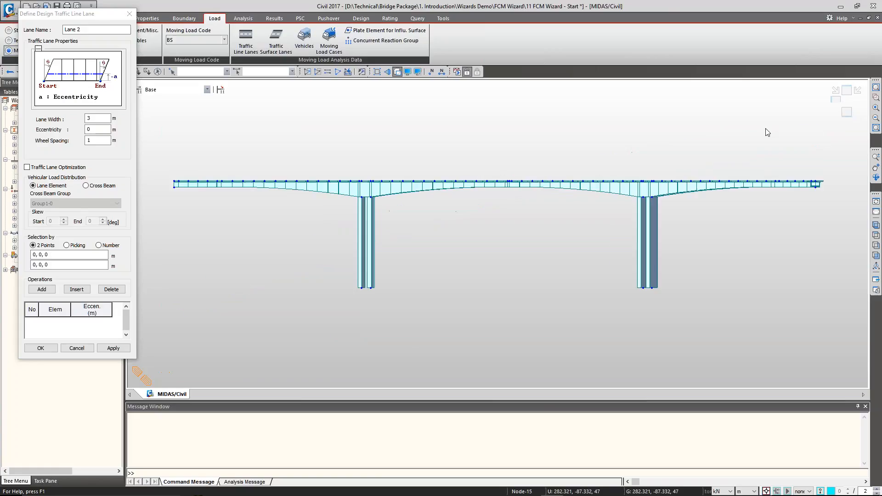
{"action": "double_click", "coordinate": [96, 131]}
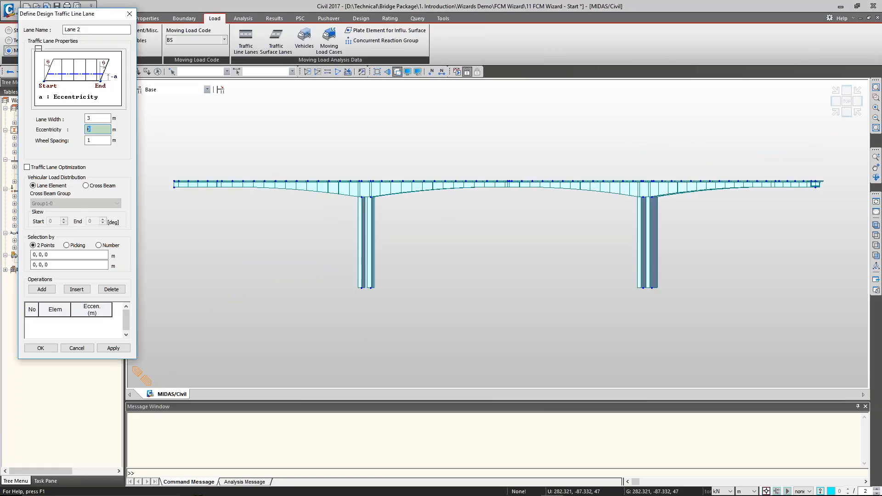
{"action": "type", "text": "-4"}
{"action": "left_click", "coordinate": [100, 245]}
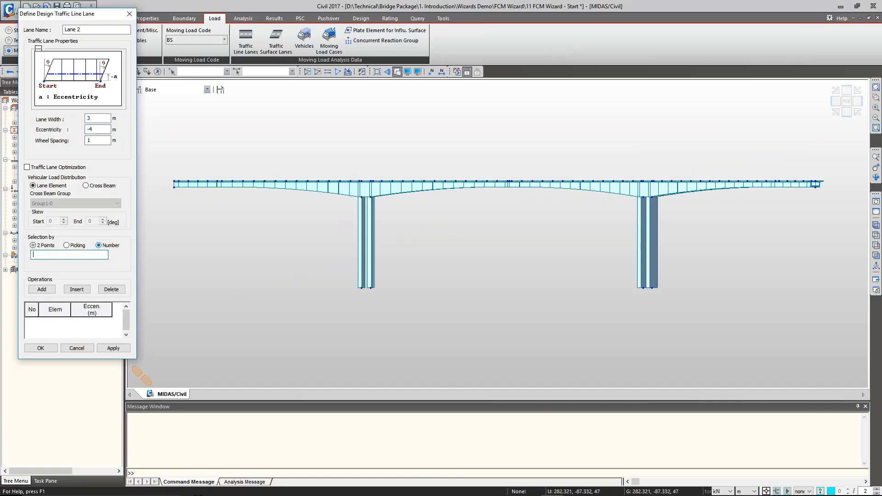
Step: Select the deck elements along the full bridge length and add elements 1to72 to Lane 2
{"action": "left_click_drag", "start_coordinate": [64, 14], "coordinate": [56, 106]}
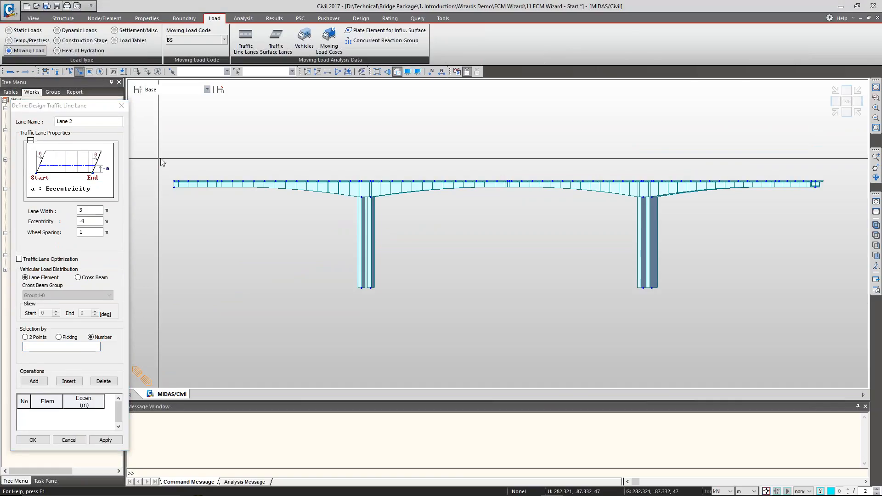
{"action": "left_click_drag", "start_coordinate": [836, 183], "coordinate": [167, 130]}
{"action": "left_click_drag", "start_coordinate": [62, 105], "coordinate": [97, 44]}
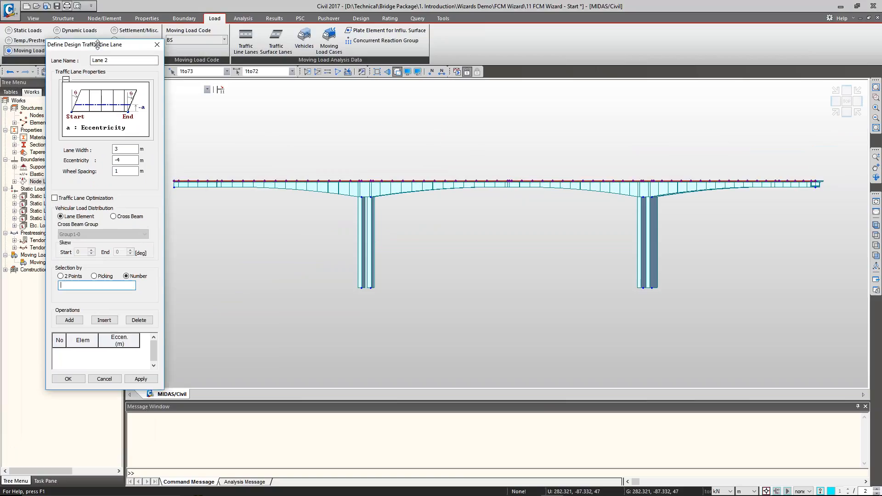
{"action": "double_click", "coordinate": [269, 71]}
{"action": "key", "text": "ctrl+c"}
{"action": "left_click", "coordinate": [96, 285]}
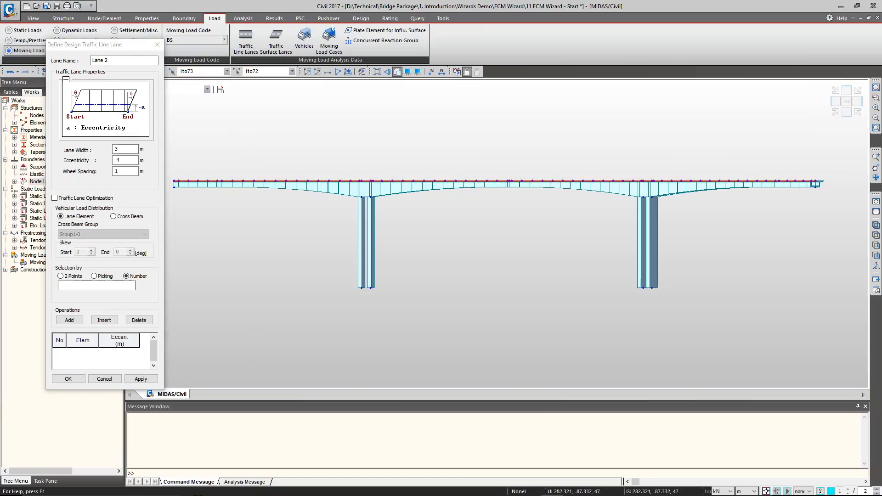
{"action": "type", "text": "1to72"}
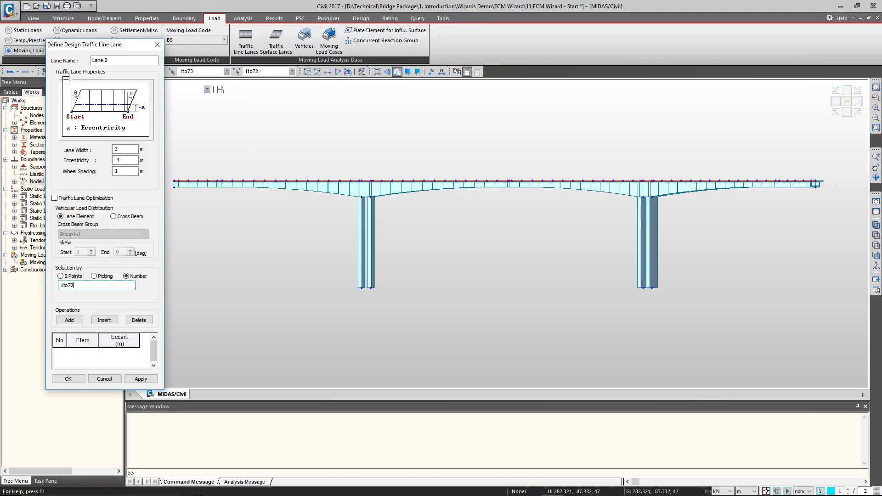
{"action": "left_click", "coordinate": [69, 320]}
Step: Apply the Lane 2 definition and examine the lane's position at the far end of the deck in top view
{"action": "left_click", "coordinate": [847, 102]}
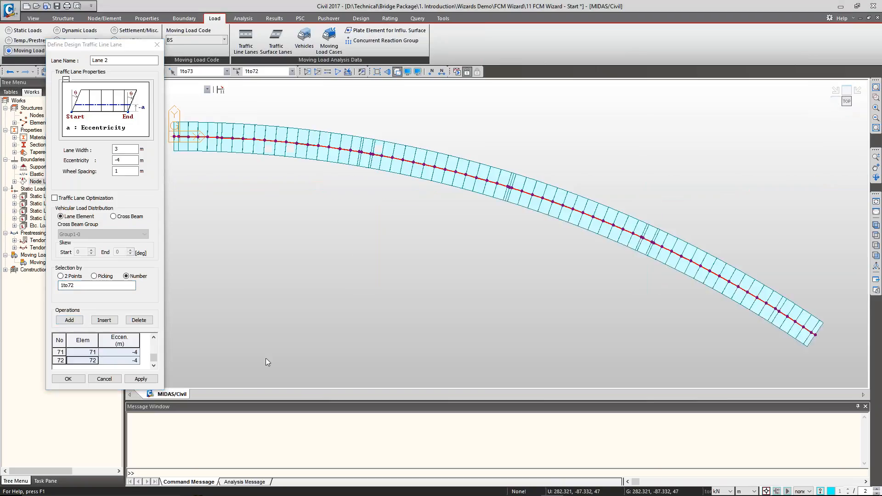
{"action": "left_click", "coordinate": [148, 379]}
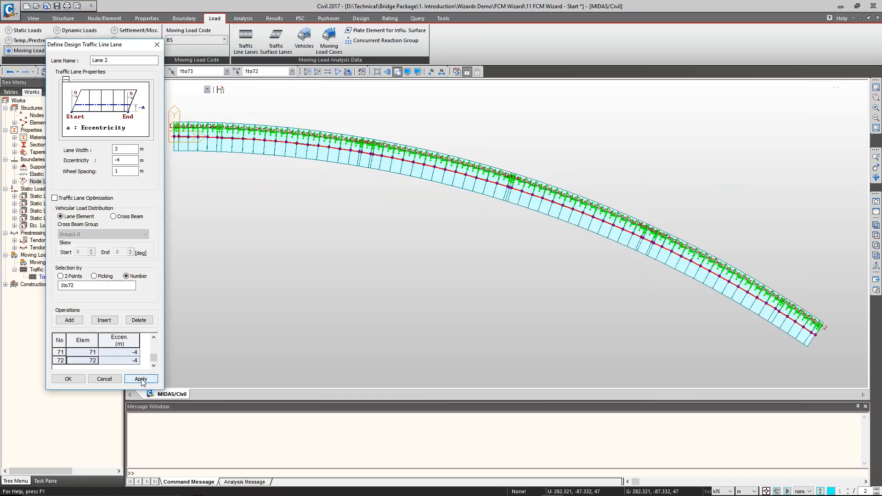
{"action": "scroll", "coordinate": [707, 281], "scroll_direction": "down", "scroll_amount": 2}
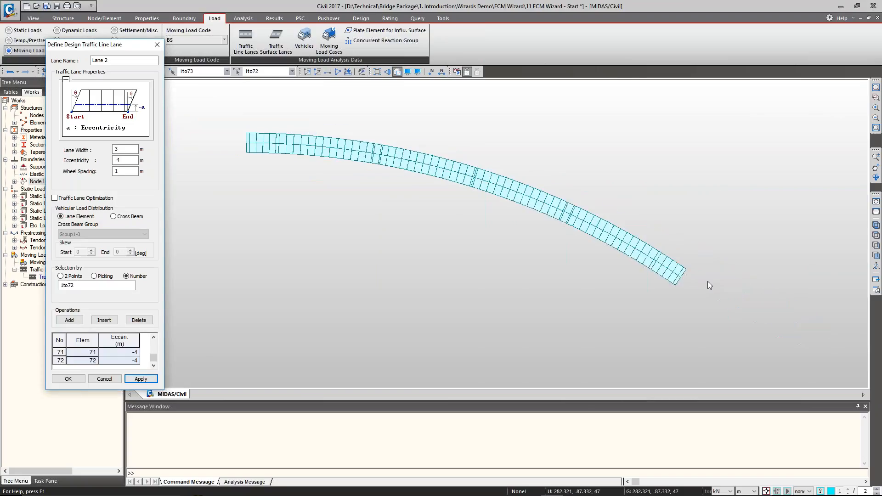
{"action": "scroll", "coordinate": [657, 215], "scroll_direction": "up", "scroll_amount": 6}
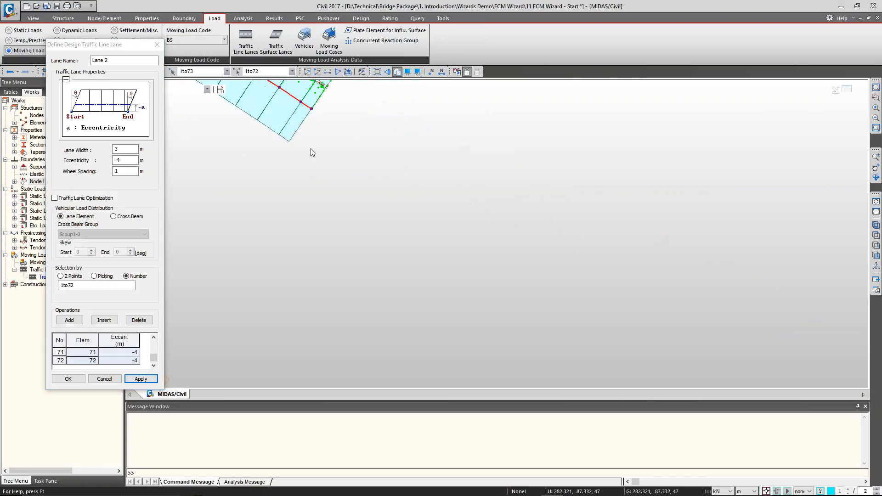
{"action": "scroll", "coordinate": [501, 304], "scroll_direction": "down", "scroll_amount": 3}
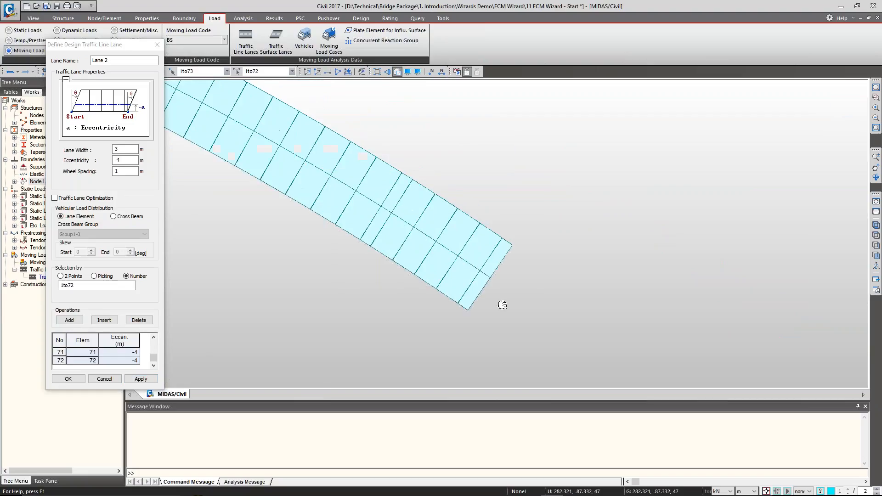
{"action": "scroll", "coordinate": [478, 248], "scroll_direction": "up", "scroll_amount": 4}
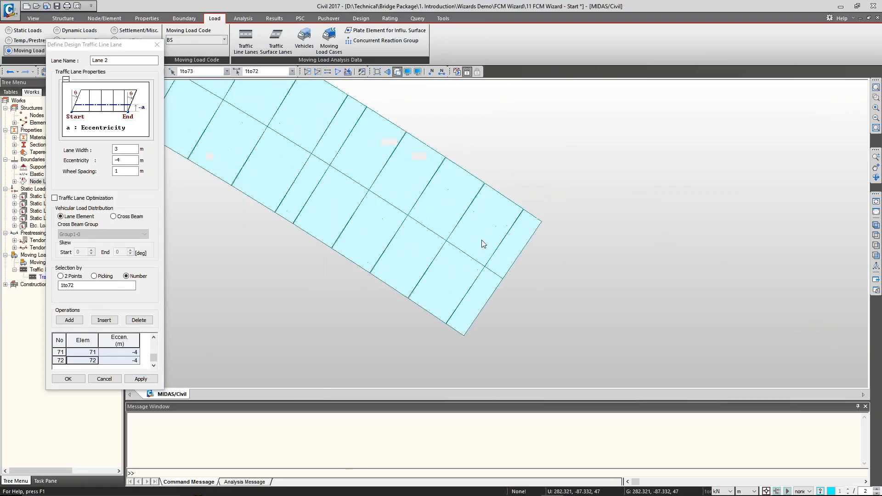
{"action": "key", "text": "ctrl+h"}
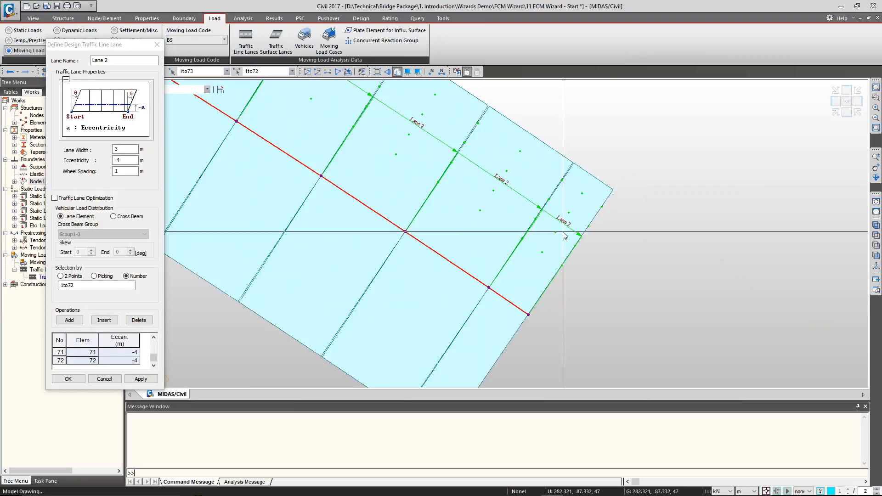
{"action": "key", "text": "ctrl+h"}
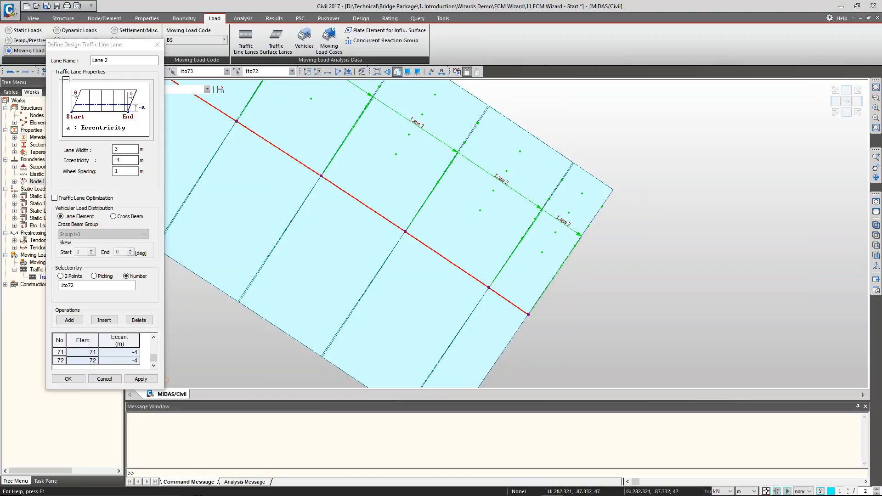
Step: Define a traffic line lane named Lane 3 with an eccentricity of 4 m over elements 1to72
{"action": "double_click", "coordinate": [124, 160]}
{"action": "type", "text": "4"}
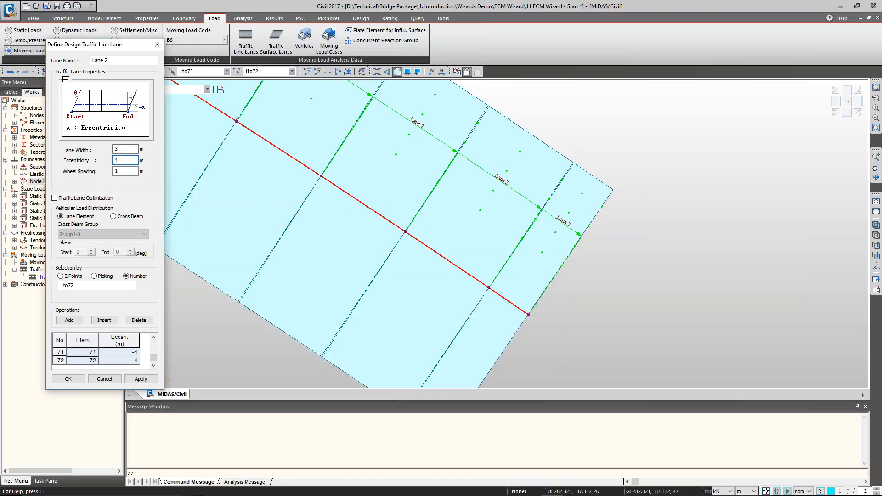
{"action": "double_click", "coordinate": [106, 61]}
{"action": "type", "text": "3"}
{"action": "left_click_drag", "start_coordinate": [64, 363], "coordinate": [57, 299]}
{"action": "key", "text": "Delete"}
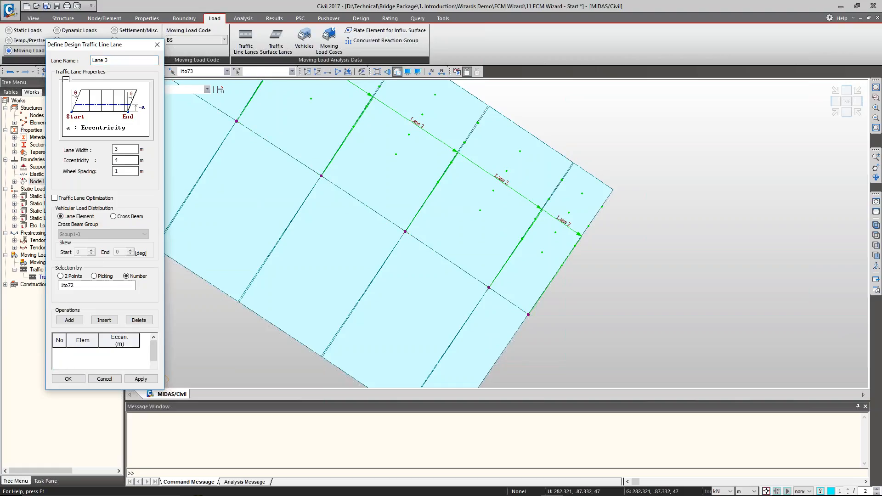
{"action": "left_click", "coordinate": [69, 321]}
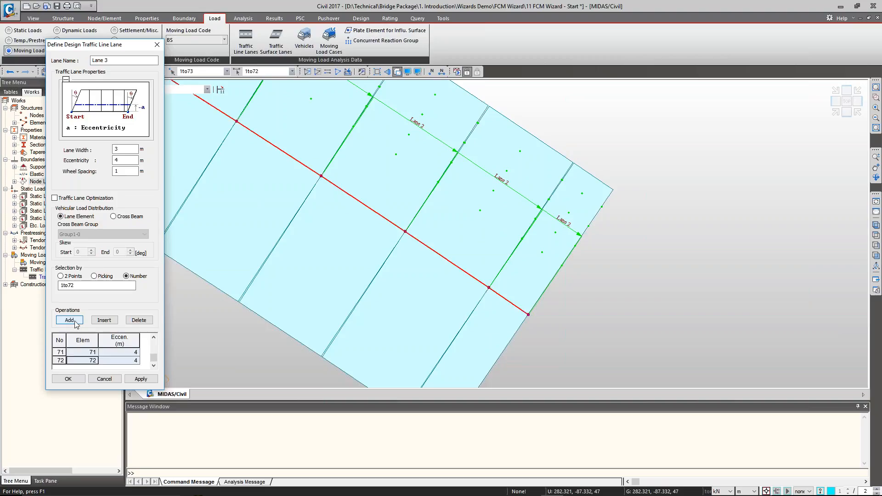
{"action": "left_click", "coordinate": [141, 380]}
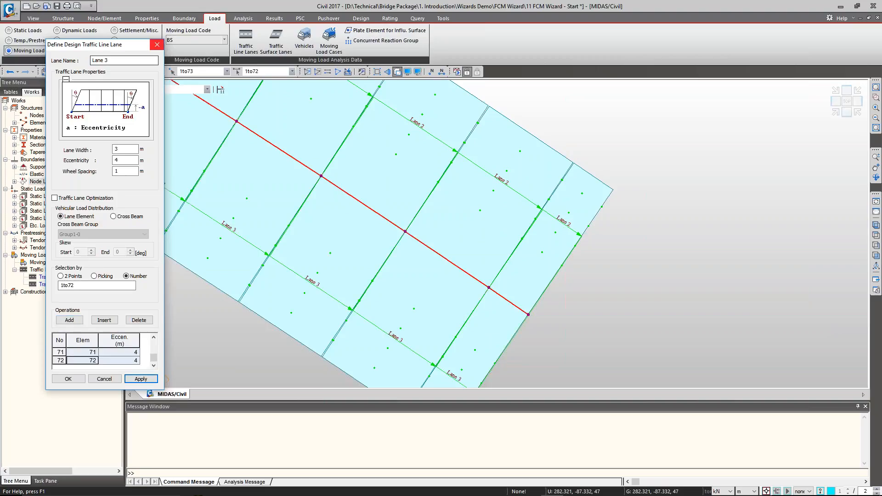
{"action": "left_click", "coordinate": [157, 45]}
Step: Rename the first traffic line lane, Lane 2, as Lane 1
{"action": "right_click", "coordinate": [75, 279]}
{"action": "left_click", "coordinate": [65, 282]}
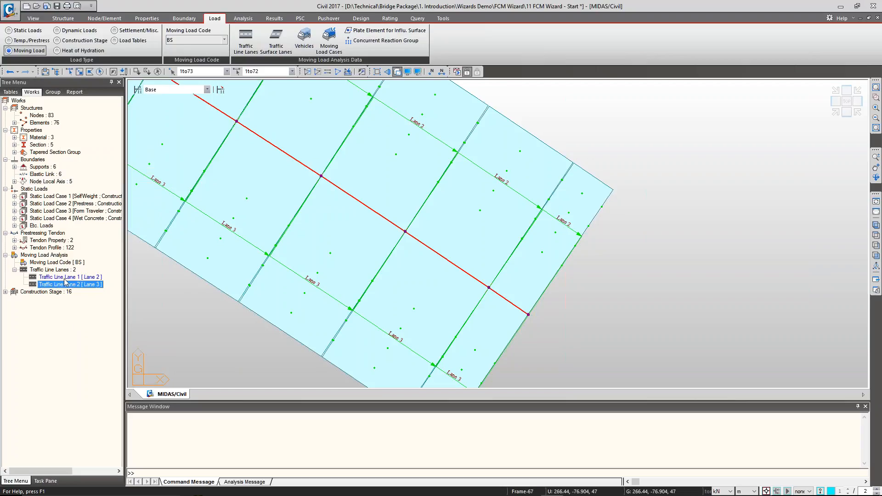
{"action": "right_click", "coordinate": [65, 279]}
{"action": "left_click", "coordinate": [91, 319]}
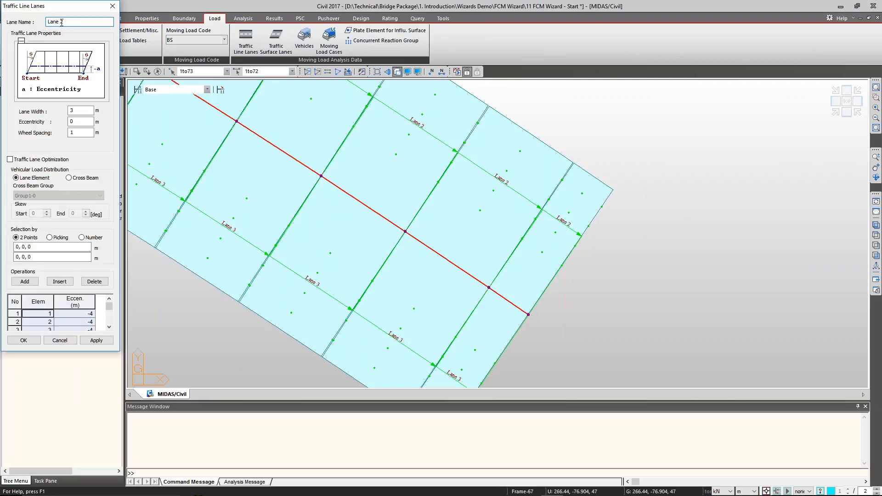
{"action": "type", "text": "3"}
{"action": "key", "text": "Return"}
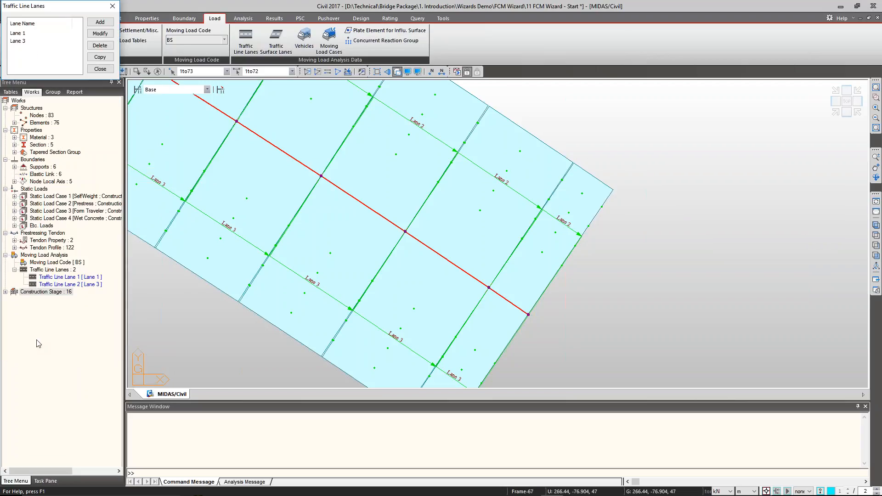
Step: Rename the second traffic line lane, Lane 3, as Lane 2
{"action": "double_click", "coordinate": [20, 40]}
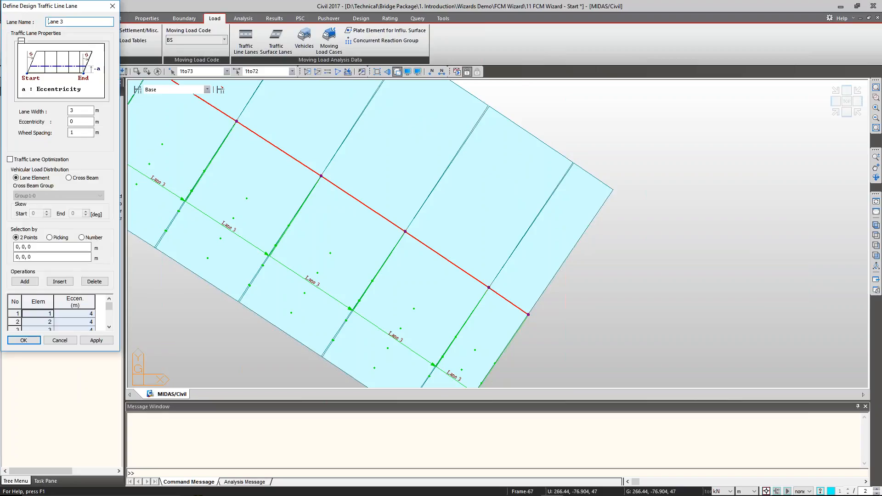
{"action": "left_click", "coordinate": [75, 24]}
{"action": "type", "text": "2"}
{"action": "left_click", "coordinate": [24, 340]}
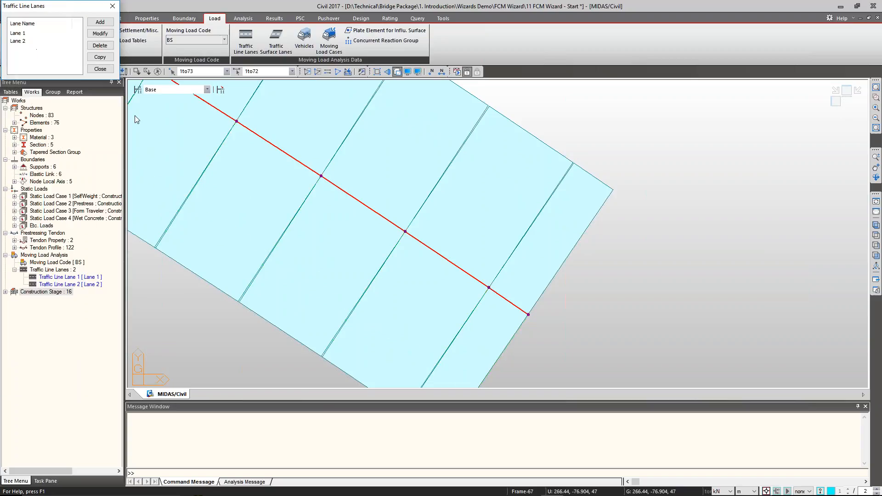
{"action": "left_click", "coordinate": [101, 69]}
Step: Display Lane 1 and Lane 2 in turn on the deck and examine the whole bridge in isometric view
{"action": "right_click", "coordinate": [73, 277]}
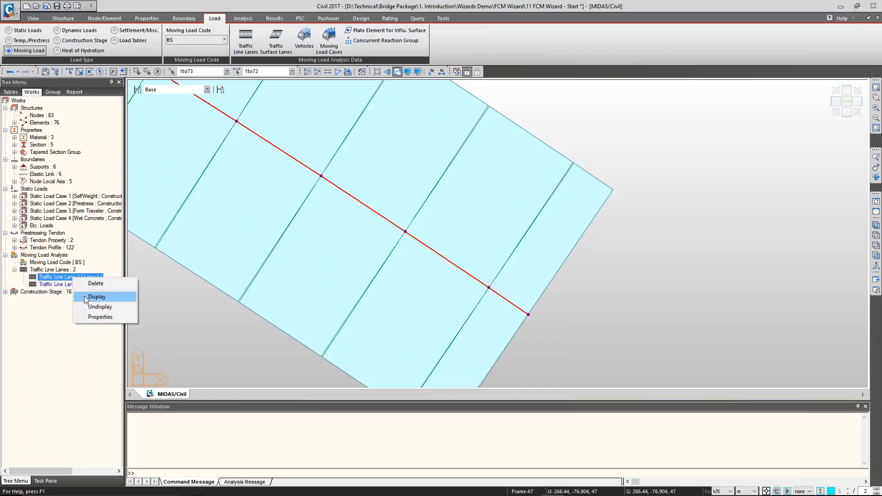
{"action": "left_click", "coordinate": [79, 297]}
{"action": "right_click", "coordinate": [72, 285]}
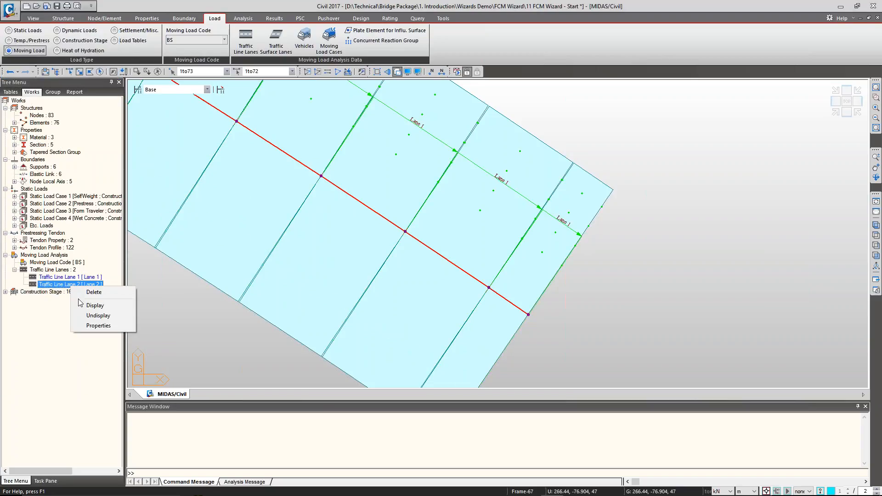
{"action": "left_click", "coordinate": [82, 306]}
{"action": "left_click", "coordinate": [172, 300]}
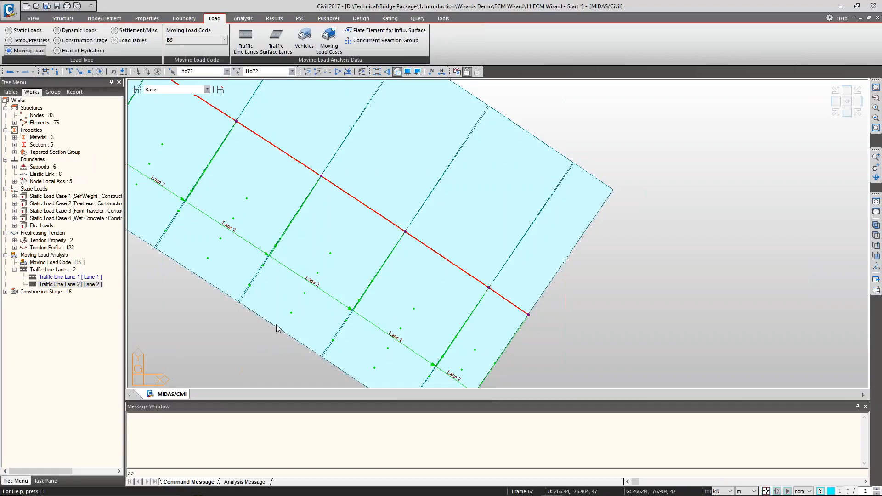
{"action": "left_click", "coordinate": [836, 113]}
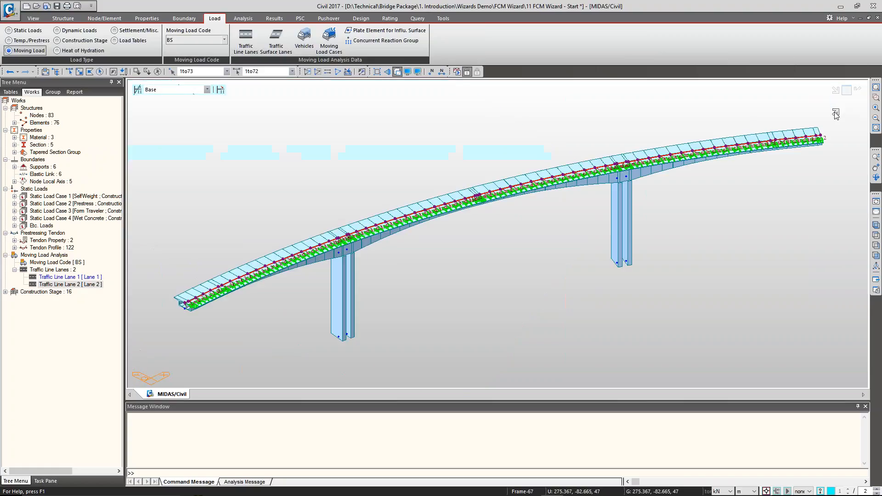
Step: Hide the traffic lane display and clear the selection of the deck elements
{"action": "right_click", "coordinate": [93, 288]}
{"action": "left_click", "coordinate": [112, 314]}
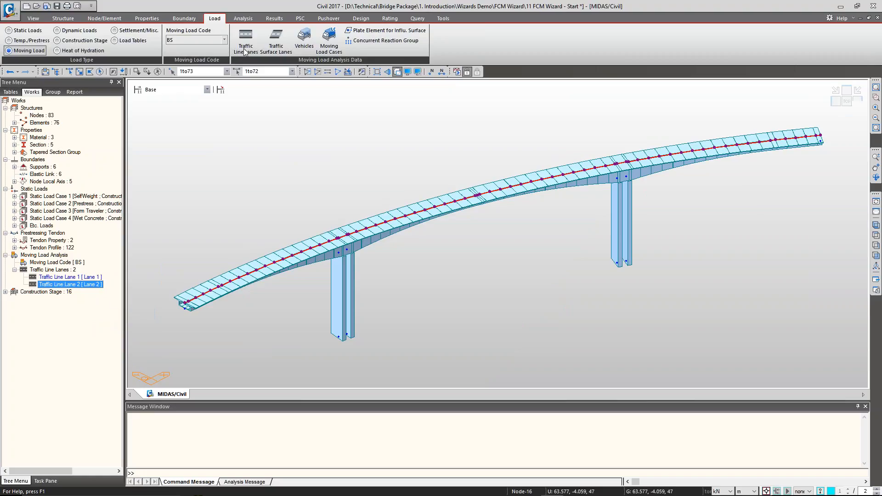
{"action": "left_click", "coordinate": [158, 72]}
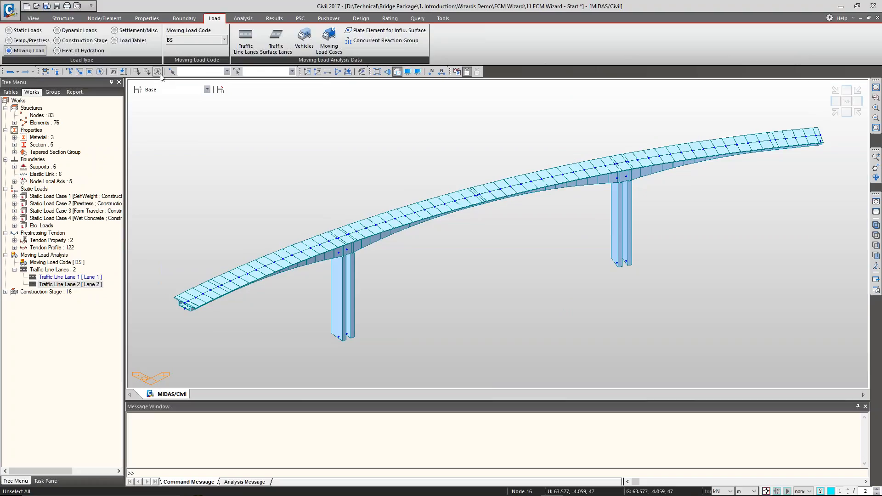
Step: Add a standard vehicle of load type HA & HB(Auto) from the BD37/01 Standard Load
{"action": "left_click", "coordinate": [305, 44]}
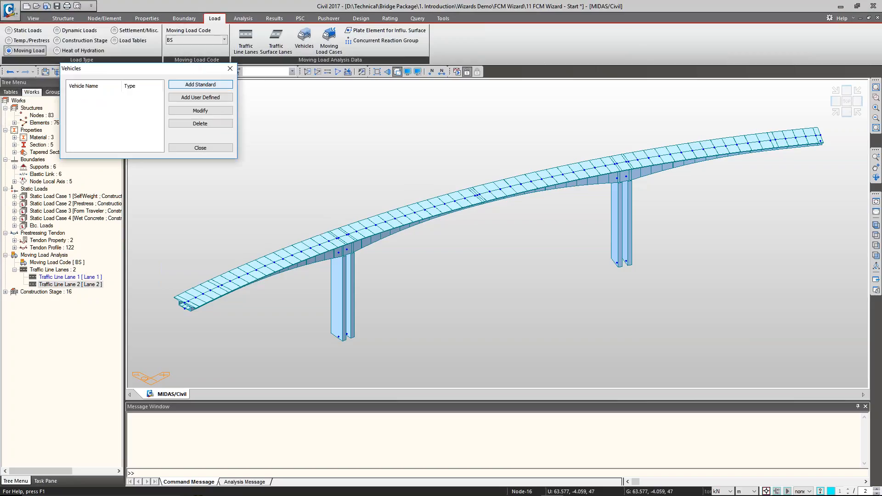
{"action": "left_click", "coordinate": [227, 85]}
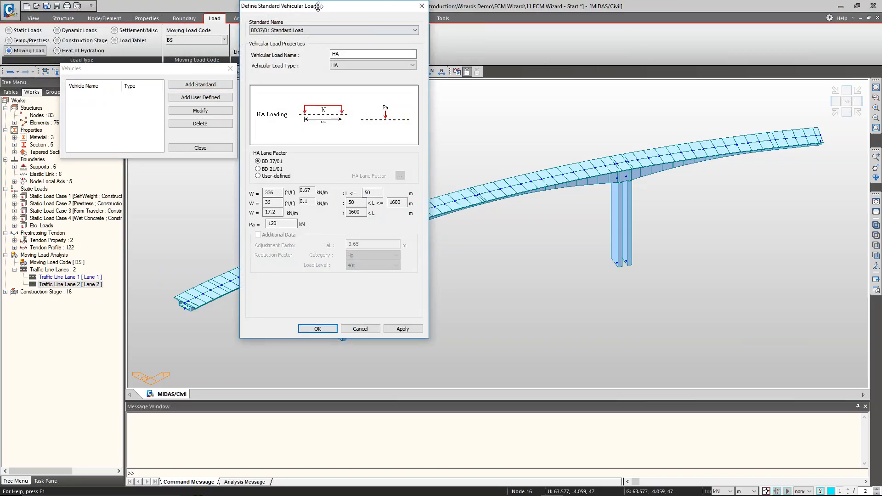
{"action": "left_click", "coordinate": [399, 101]}
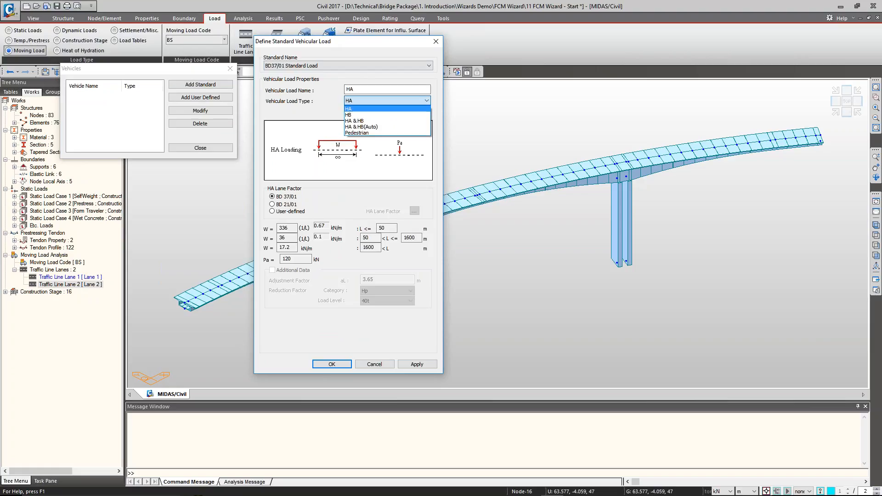
{"action": "left_click", "coordinate": [375, 127]}
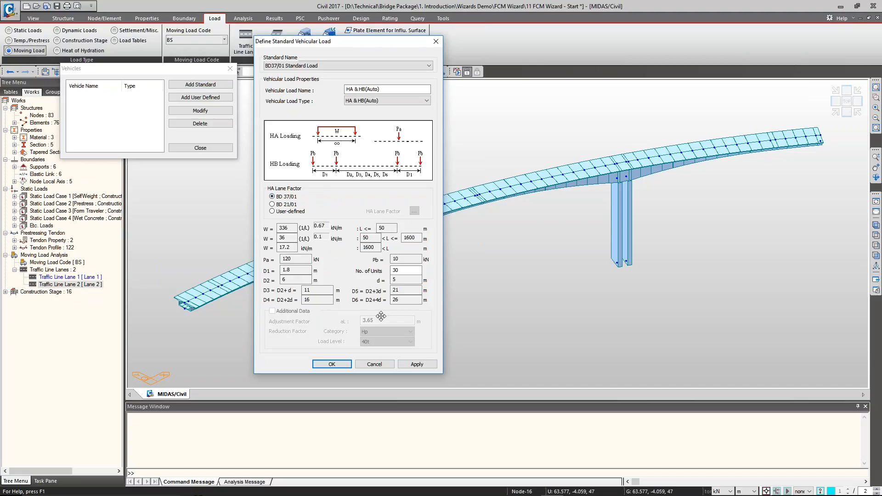
{"action": "left_click", "coordinate": [346, 365]}
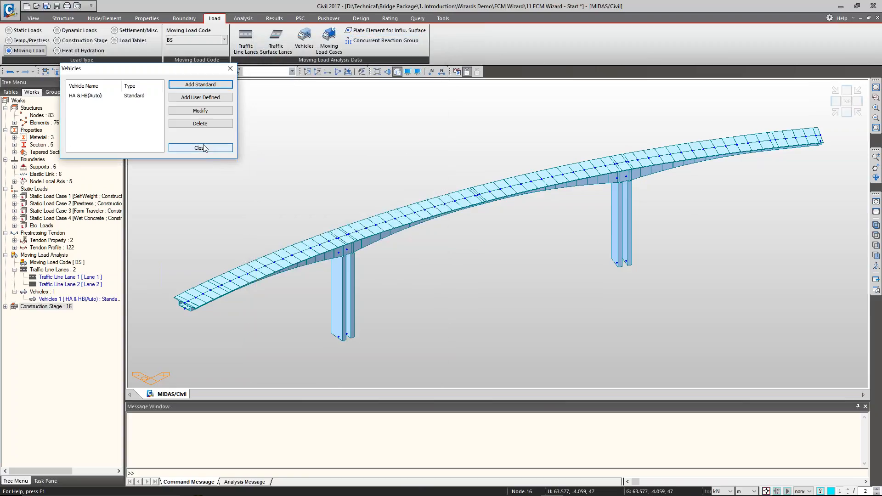
{"action": "left_click", "coordinate": [204, 146]}
{"action": "left_click", "coordinate": [65, 296]}
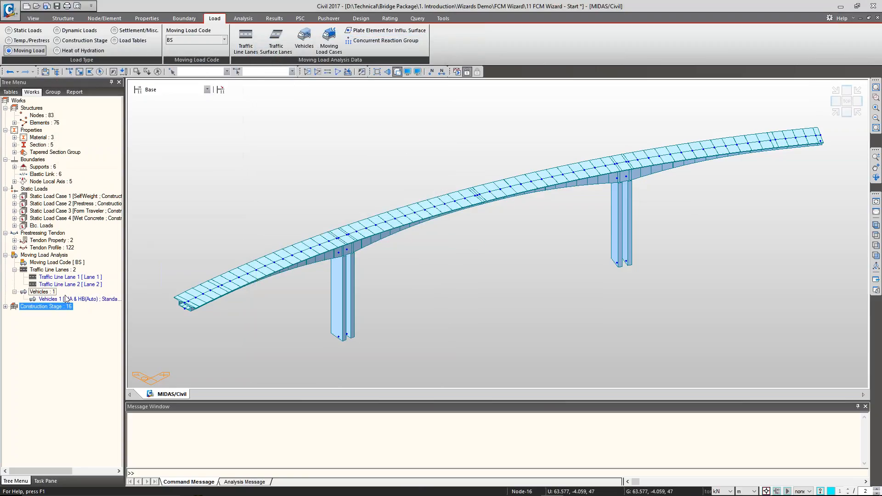
{"action": "left_click", "coordinate": [63, 279]}
{"action": "left_click", "coordinate": [64, 282]}
{"action": "left_click", "coordinate": [65, 299]}
{"action": "left_click", "coordinate": [62, 283]}
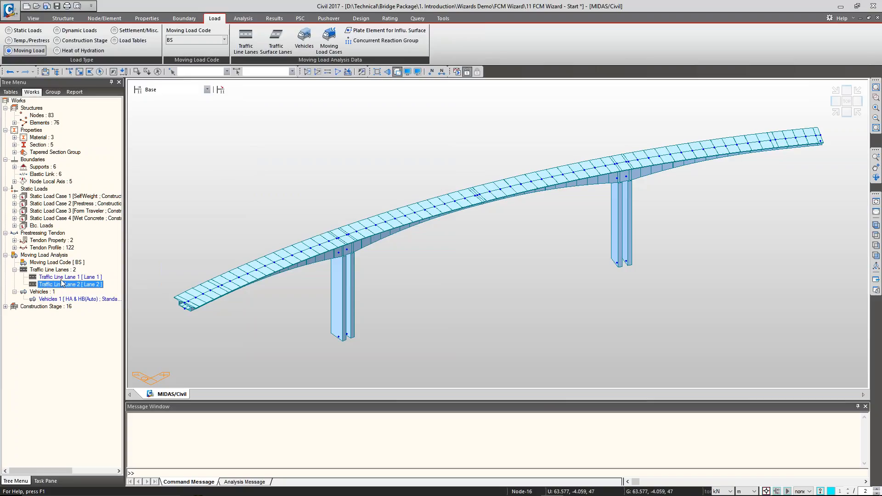
{"action": "left_click", "coordinate": [61, 278]}
{"action": "left_click", "coordinate": [69, 300]}
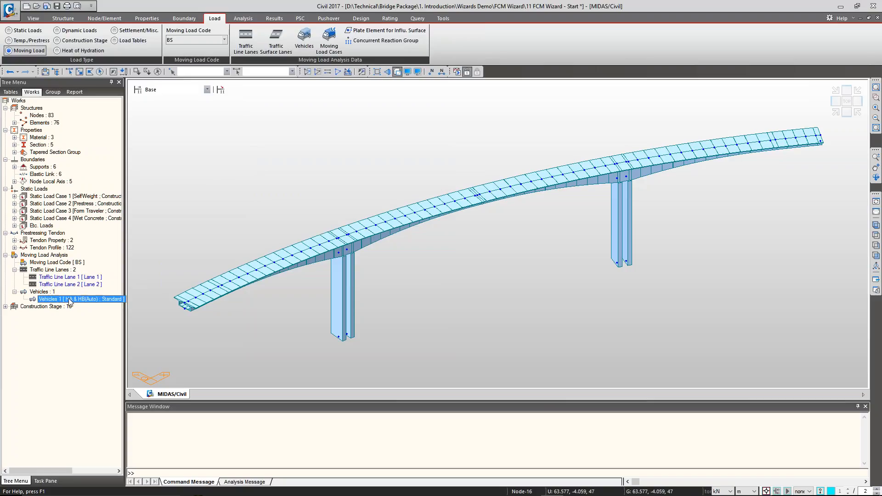
Step: Start a new moving load case named MVL Case
{"action": "left_click", "coordinate": [332, 49]}
{"action": "left_click", "coordinate": [148, 44]}
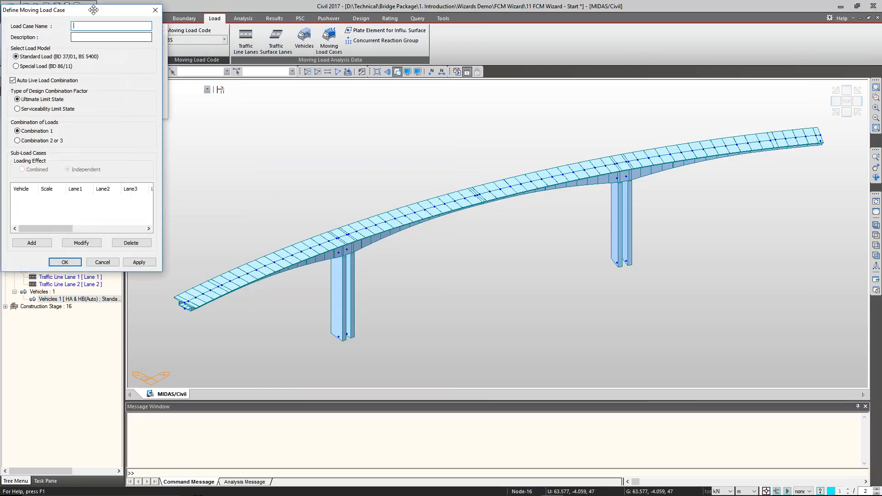
{"action": "left_click_drag", "start_coordinate": [198, 35], "coordinate": [237, 54]}
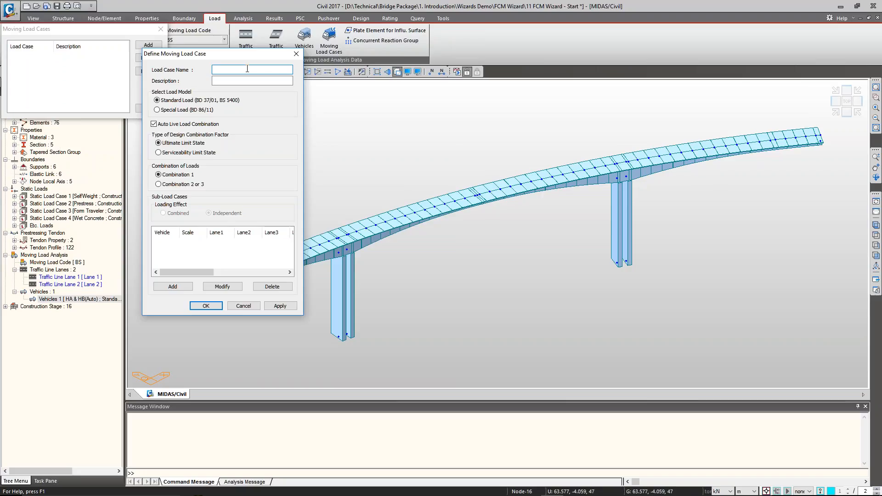
{"action": "type", "text": "MVL Case"}
Step: Add a sub-load case to MVL Case assigning the HA & HB(Auto) vehicle to Lane 1 and Lane 2, and save the load case
{"action": "left_click", "coordinate": [170, 287]}
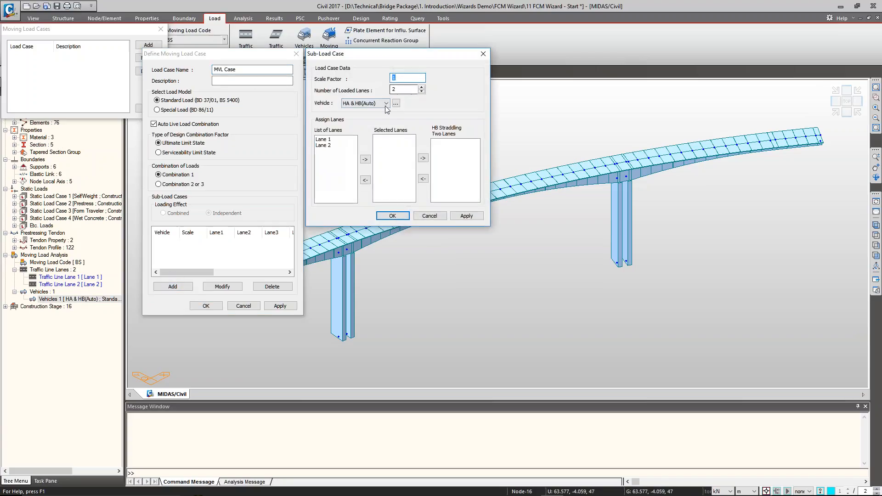
{"action": "left_click", "coordinate": [335, 145]}
{"action": "left_click", "coordinate": [335, 138], "text": "ctrl"}
{"action": "left_click", "coordinate": [366, 159]}
{"action": "left_click", "coordinate": [392, 216]}
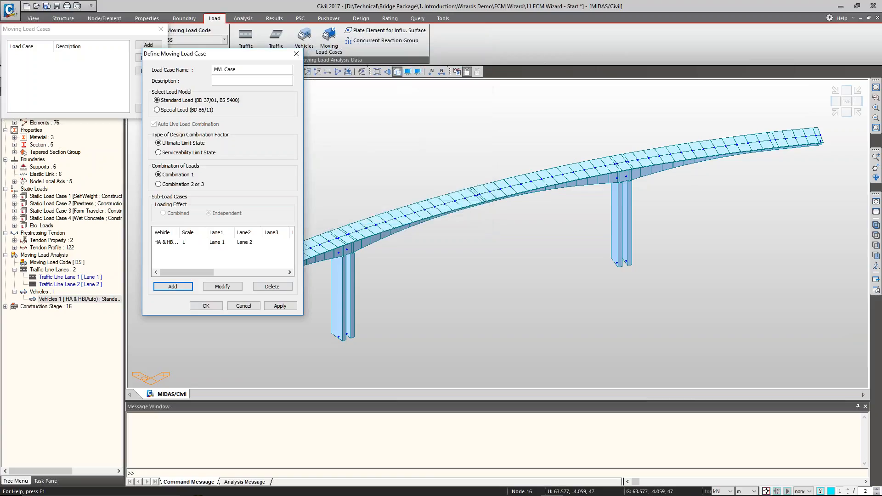
{"action": "left_click", "coordinate": [214, 309]}
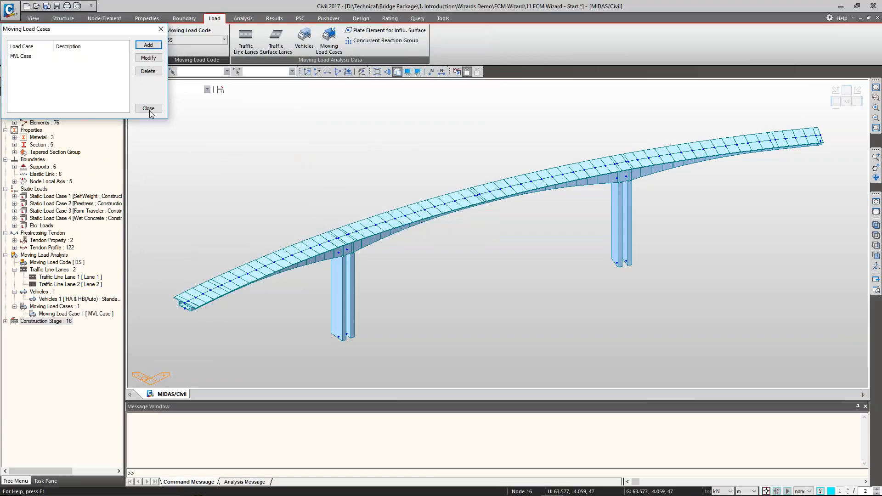
{"action": "left_click", "coordinate": [148, 108]}
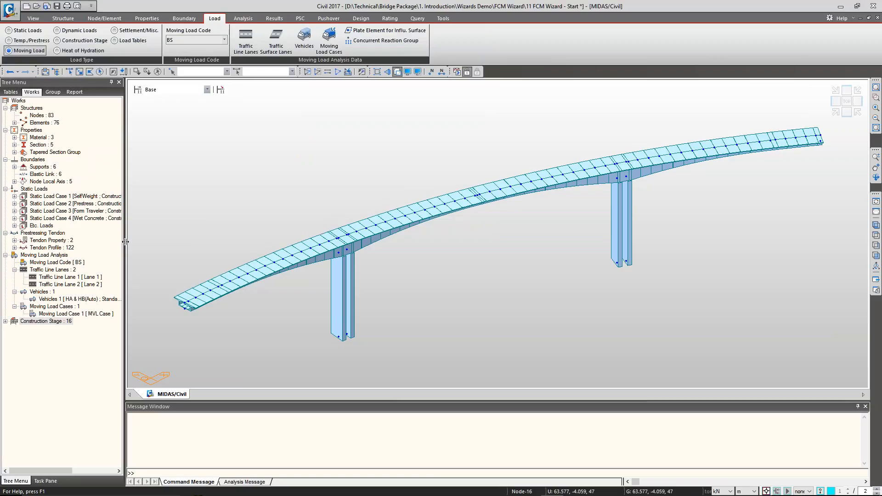
Step: Set the moving load code to EUROCODE and start a standard vehicle definition from EN 1991-2:2003 - RoadBridge
{"action": "left_click", "coordinate": [188, 40]}
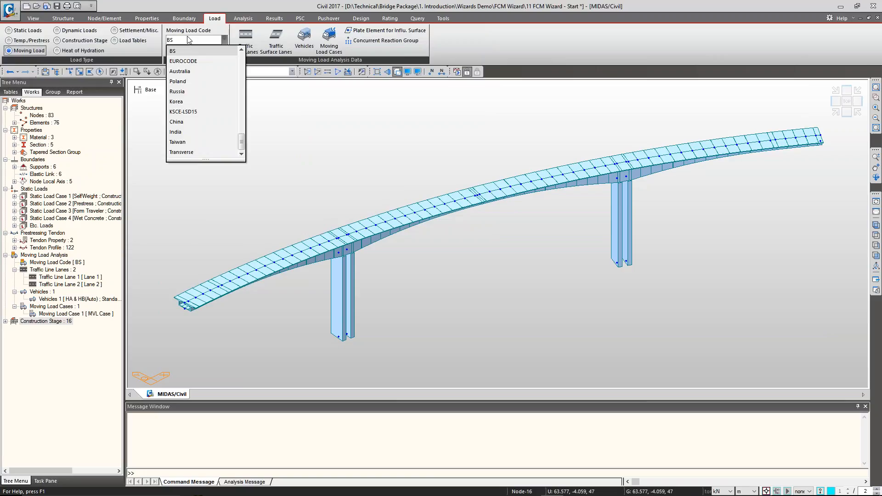
{"action": "left_click", "coordinate": [183, 62]}
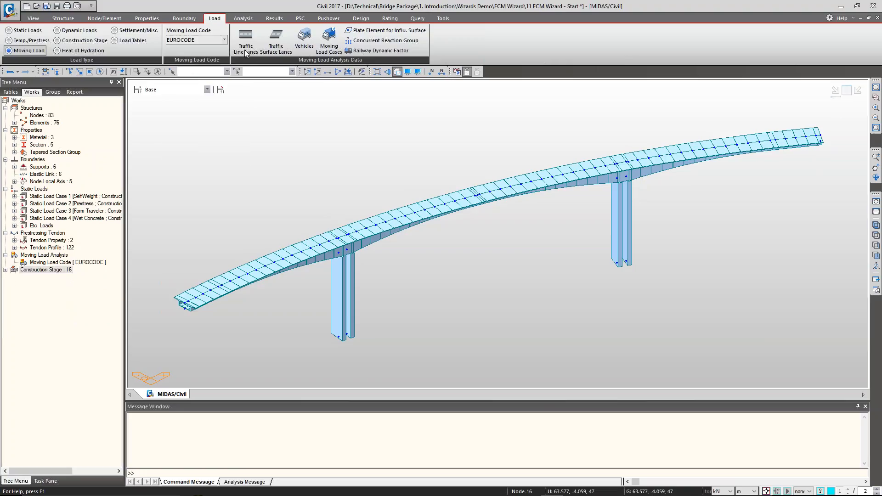
{"action": "left_click", "coordinate": [304, 40]}
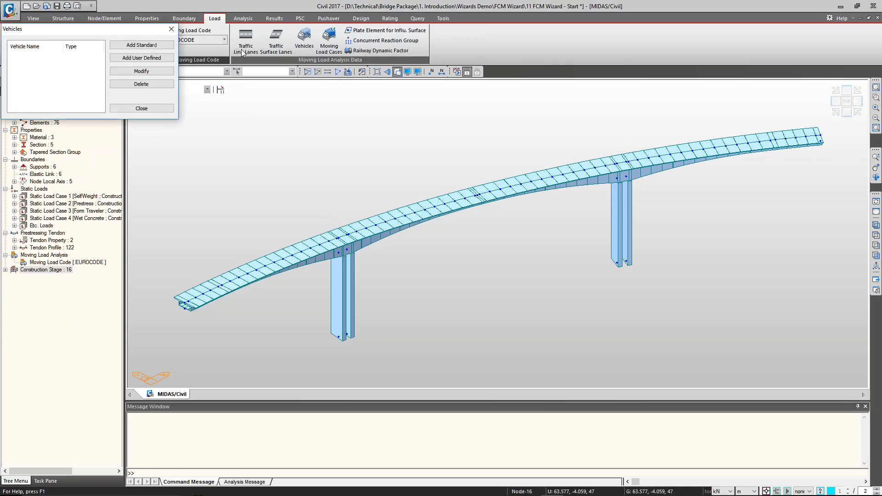
{"action": "left_click", "coordinate": [140, 45]}
{"action": "left_click_drag", "start_coordinate": [225, 6], "coordinate": [228, 32]}
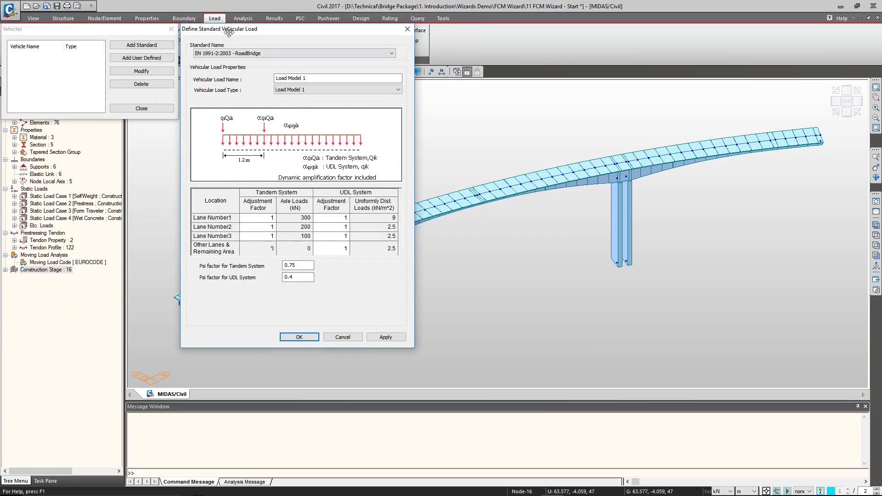
{"action": "left_click", "coordinate": [256, 54]}
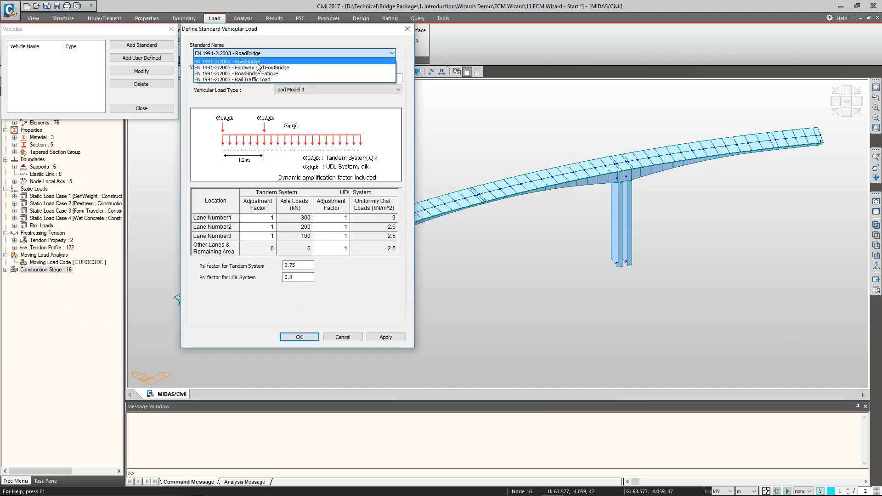
{"action": "left_click", "coordinate": [258, 62]}
Step: Preview the vehicular load types Load Model 1 to 4 and close the vehicle definition without adding a vehicle
{"action": "left_click", "coordinate": [290, 89]}
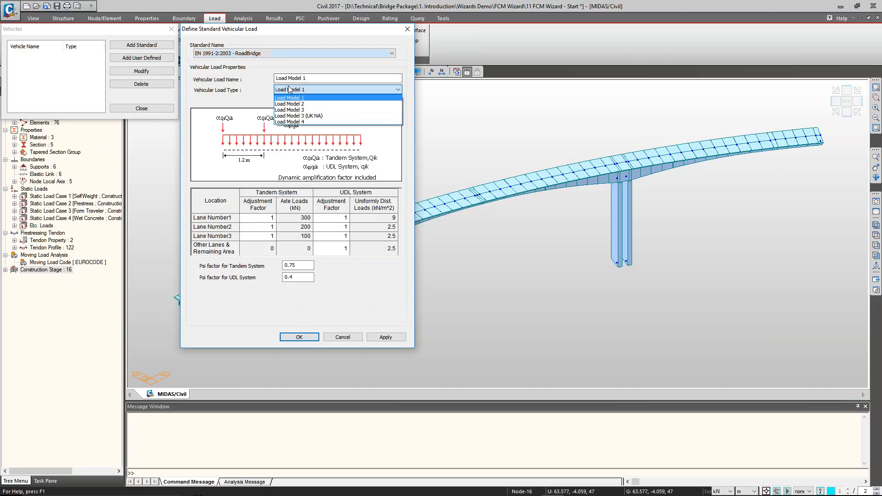
{"action": "left_click", "coordinate": [294, 98]}
{"action": "left_click", "coordinate": [297, 90]}
{"action": "left_click", "coordinate": [294, 110]}
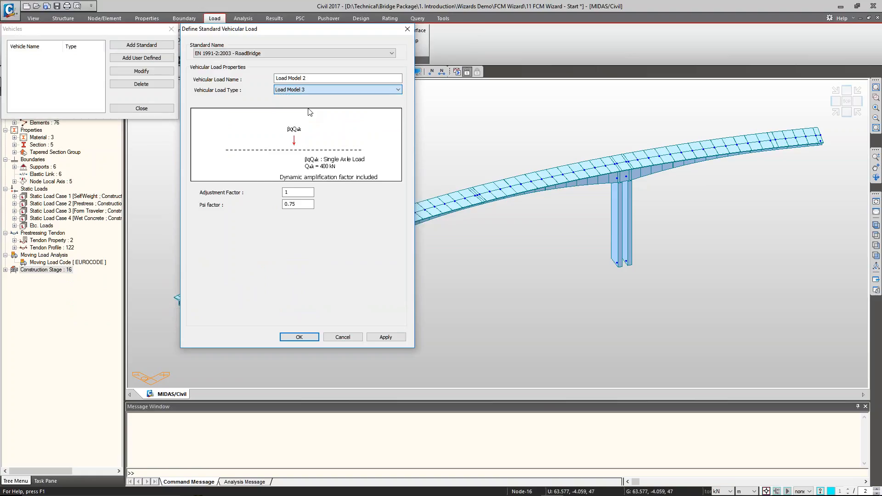
{"action": "left_click", "coordinate": [303, 90]}
{"action": "left_click", "coordinate": [294, 121]}
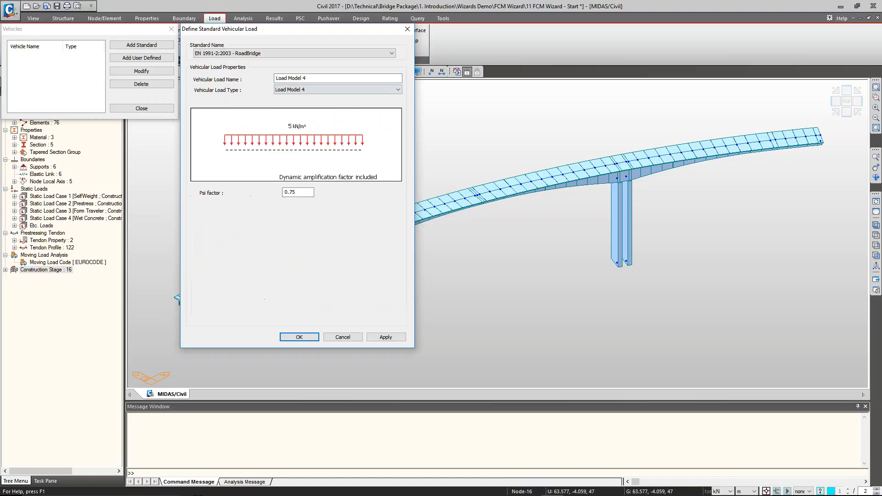
{"action": "left_click", "coordinate": [301, 91]}
{"action": "left_click", "coordinate": [297, 104]}
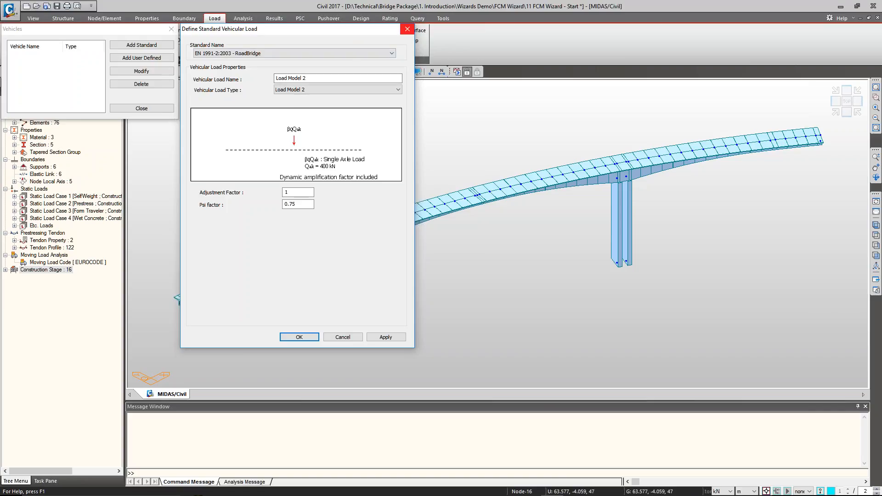
{"action": "left_click", "coordinate": [407, 29]}
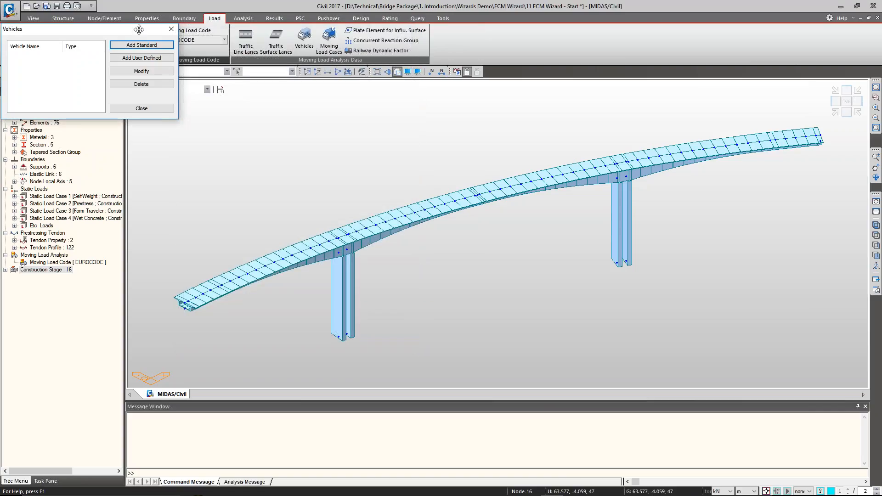
{"action": "left_click", "coordinate": [171, 29]}
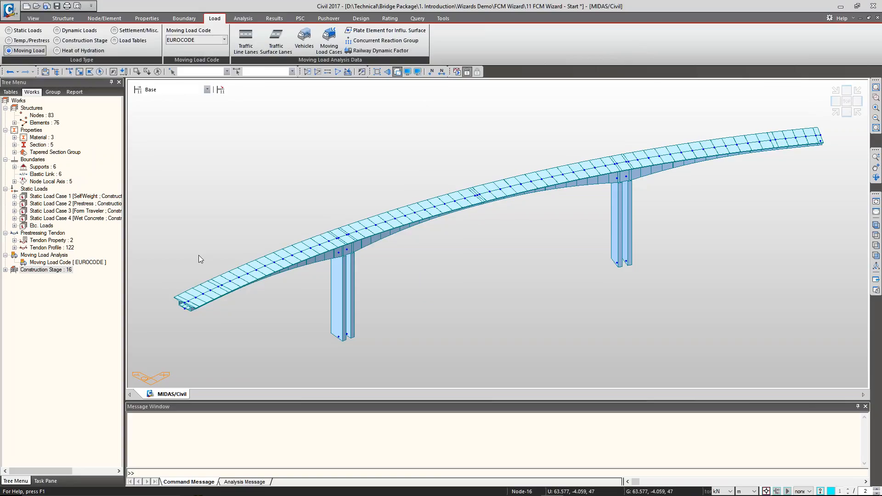
Step: Undo the switch of the moving load code to EUROCODE and check the traffic line lanes in the model tree
{"action": "left_click", "coordinate": [19, 72]}
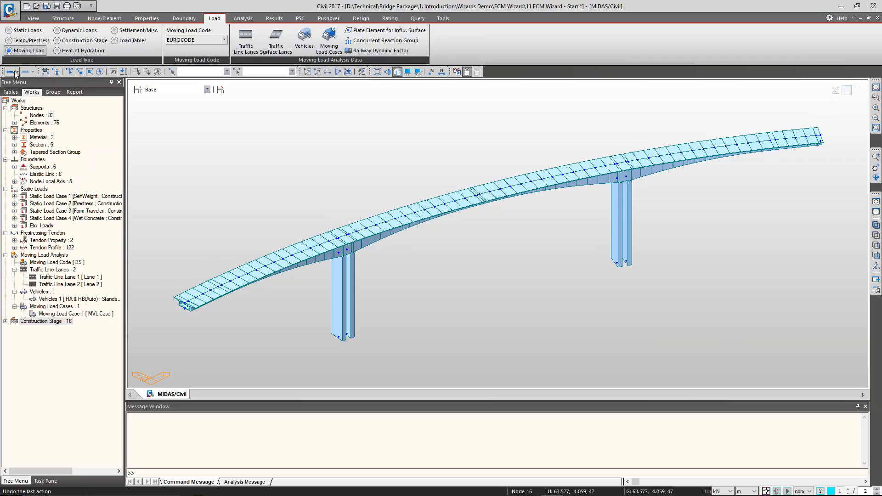
{"action": "left_click", "coordinate": [70, 285]}
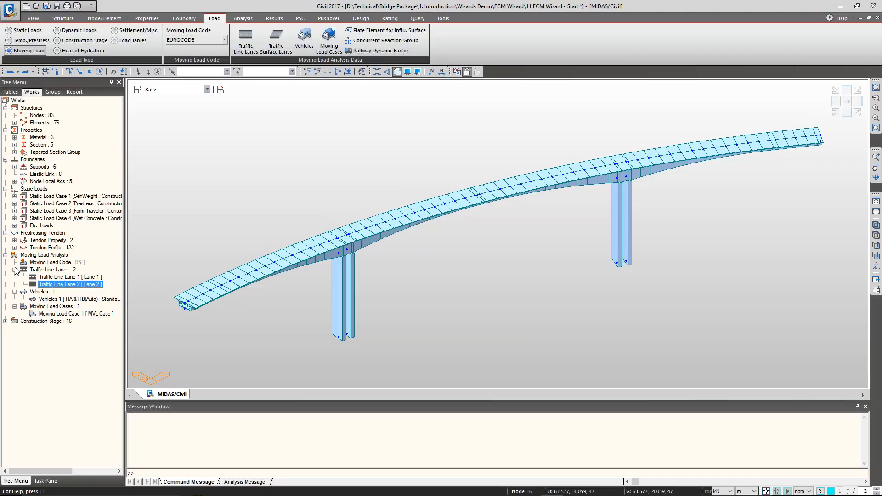
{"action": "left_click", "coordinate": [145, 228]}
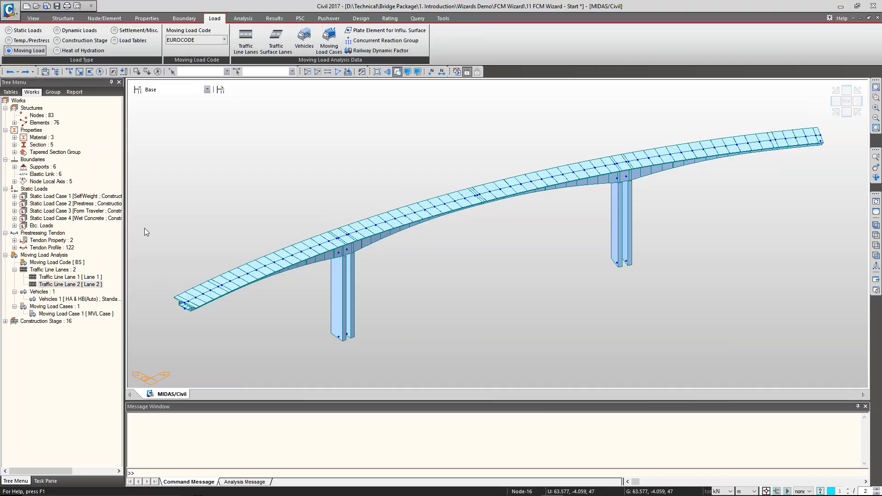
{"action": "left_click", "coordinate": [83, 277]}
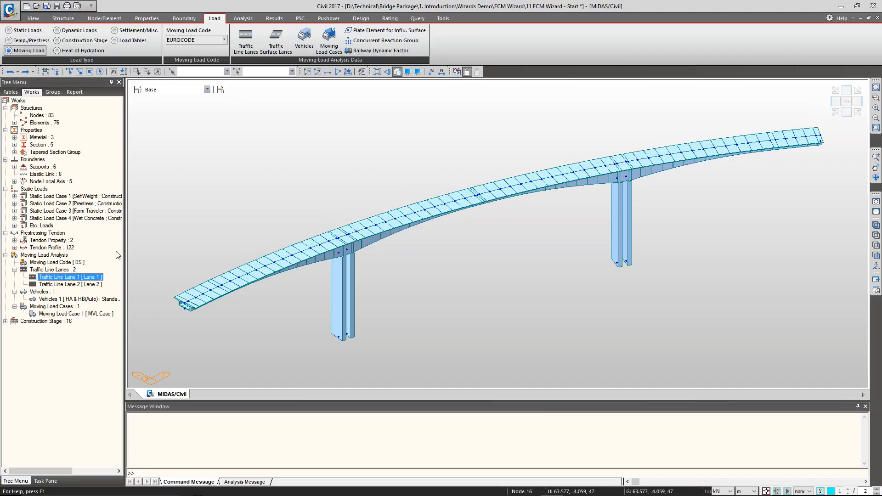
Step: Examine the Temperature Gradient and Beam Section Temperatures load inputs, including the PSC/Composite section type, without applying any load
{"action": "left_click", "coordinate": [32, 40]}
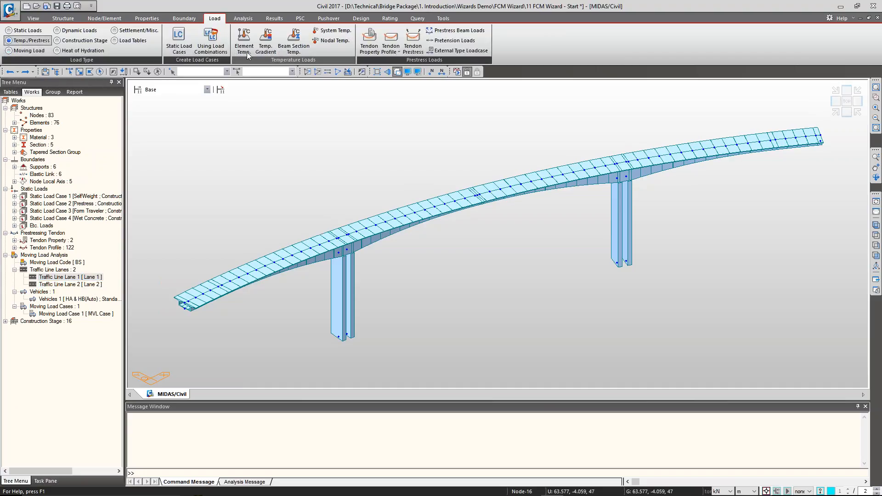
{"action": "left_click", "coordinate": [265, 47]}
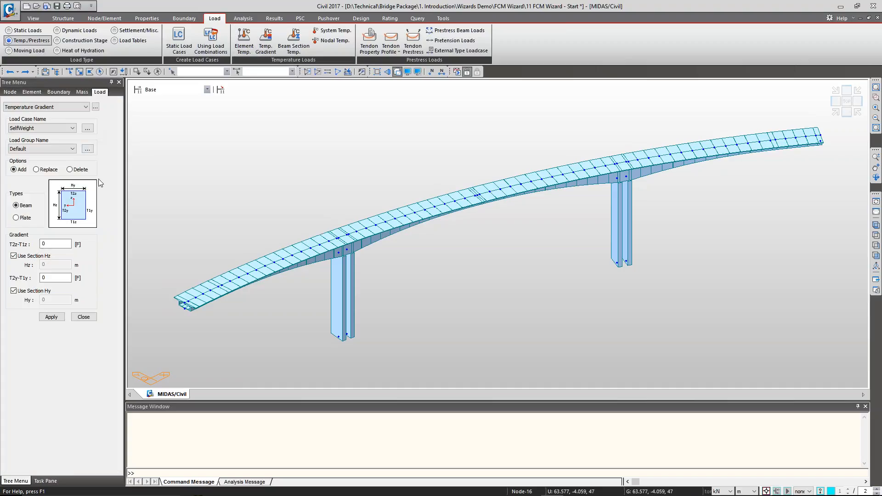
{"action": "left_click", "coordinate": [293, 46]}
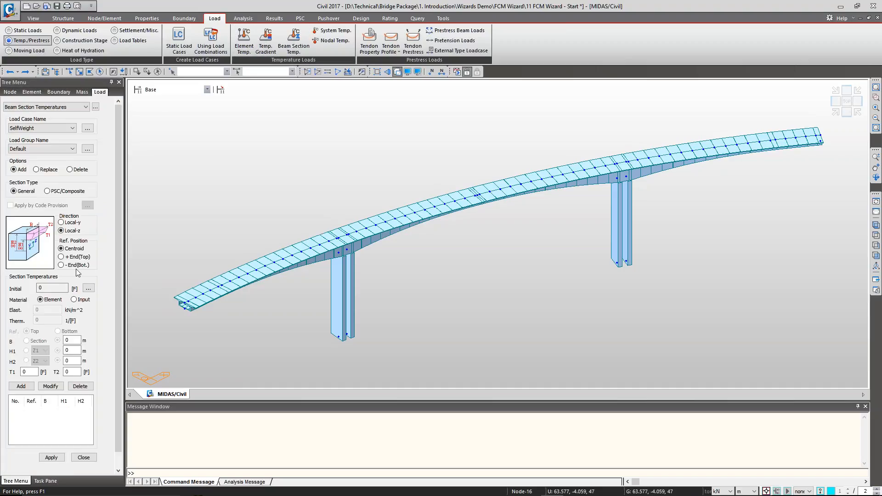
{"action": "left_click", "coordinate": [63, 193]}
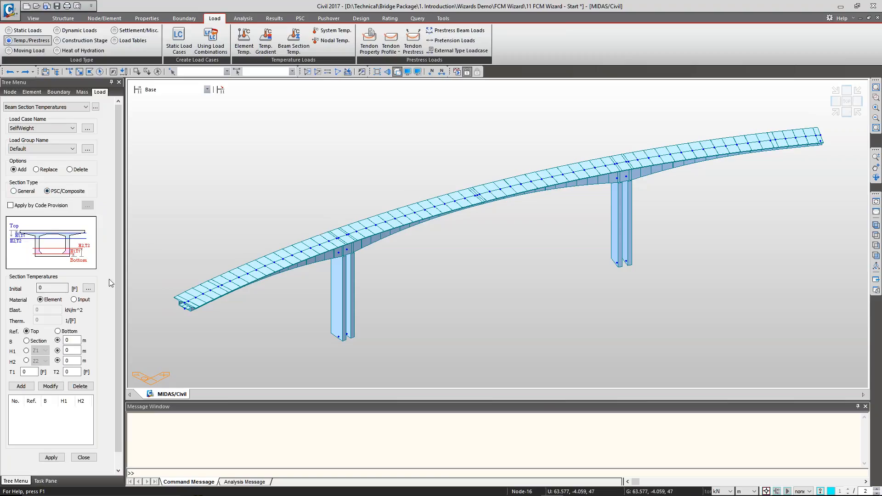
{"action": "left_click_drag", "start_coordinate": [118, 291], "coordinate": [115, 387]}
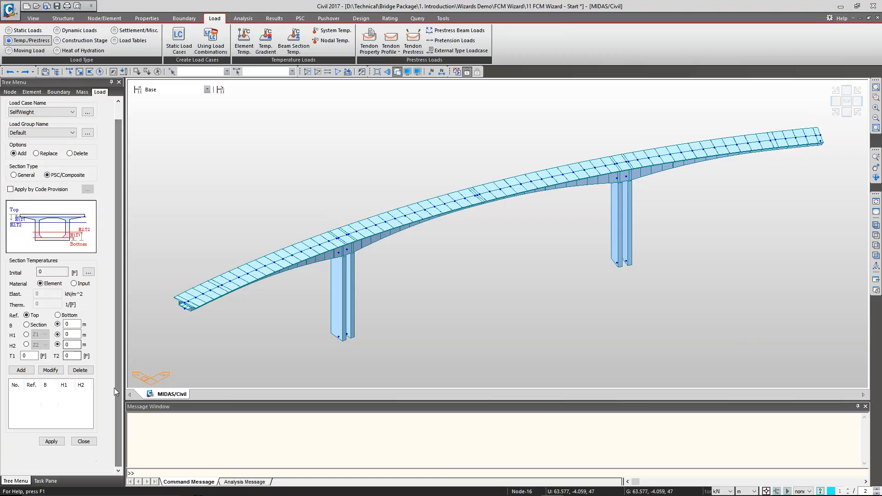
{"action": "left_click", "coordinate": [84, 442]}
Step: Switch to the Handouts slide show, review the Results slides through the tendon time-dependent loss graphs, and return to Civil 2017
{"action": "key", "text": "alt+Tab"}
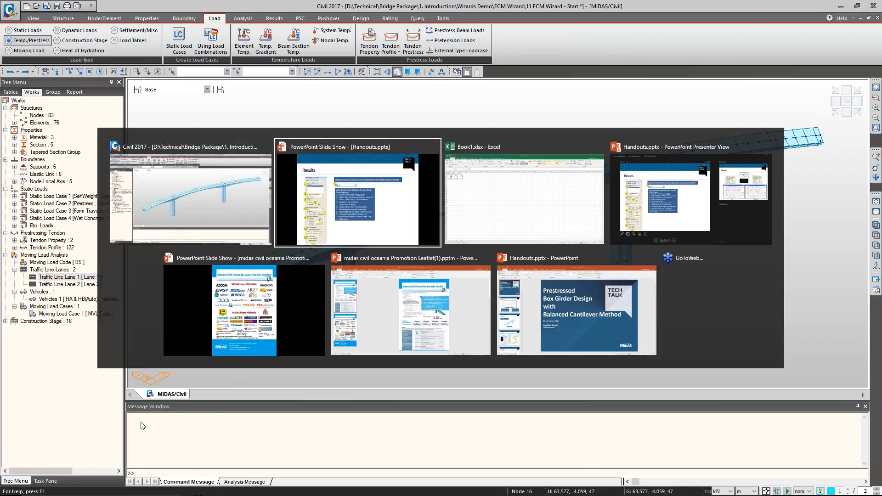
{"action": "key", "text": "Right"}
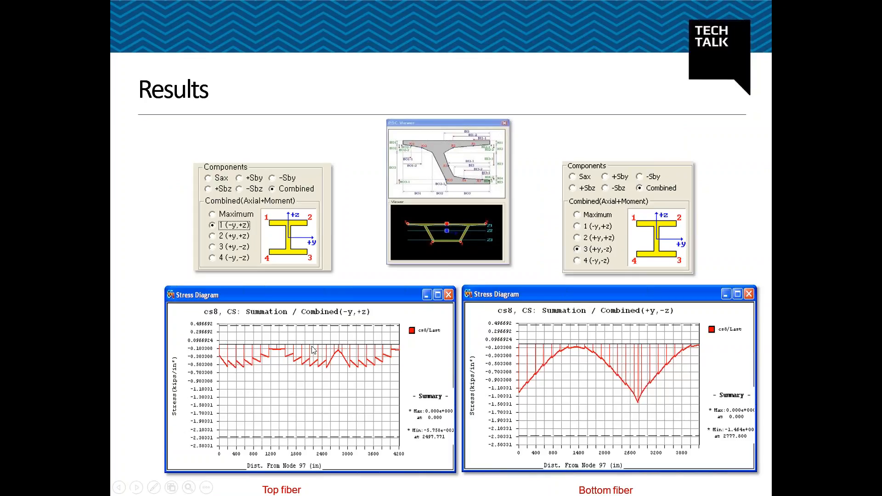
{"action": "key", "text": "Right"}
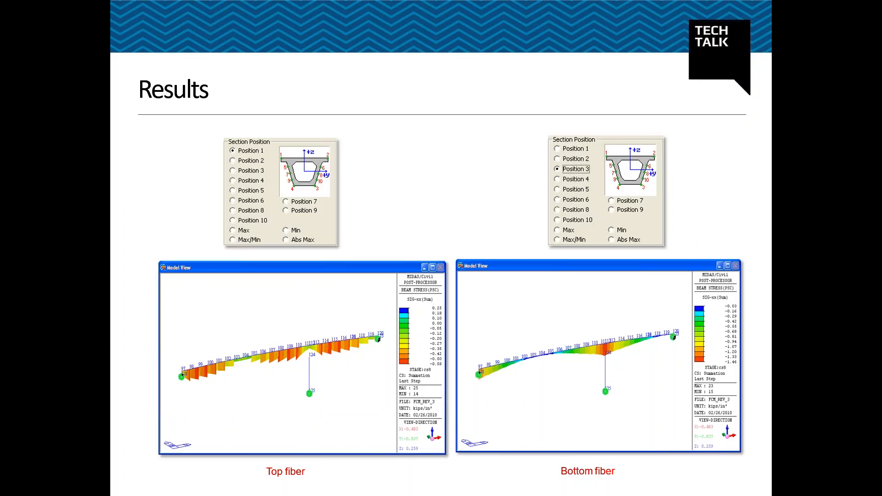
{"action": "key", "text": "Right"}
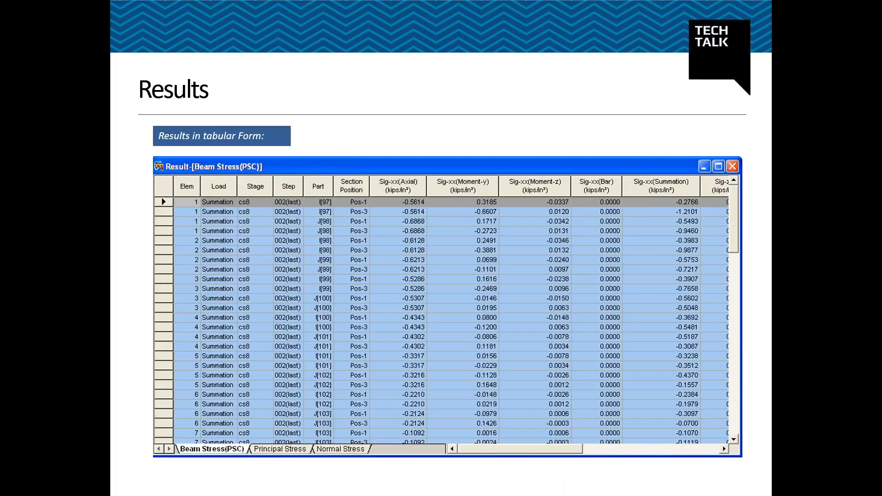
{"action": "key", "text": "Right"}
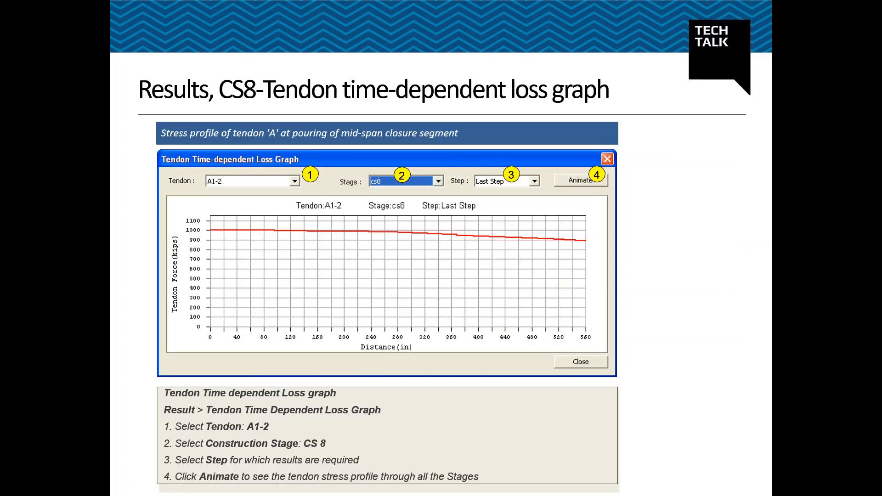
{"action": "key", "text": "Right"}
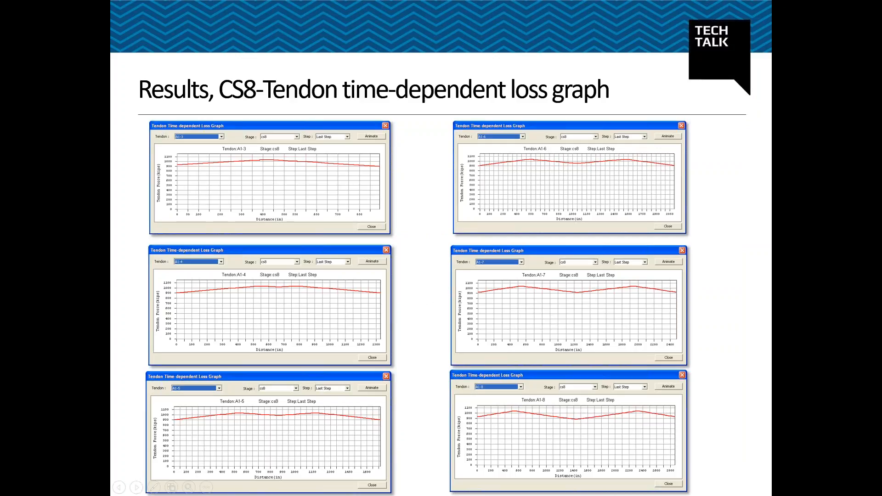
{"action": "key", "text": "alt+Tab"}
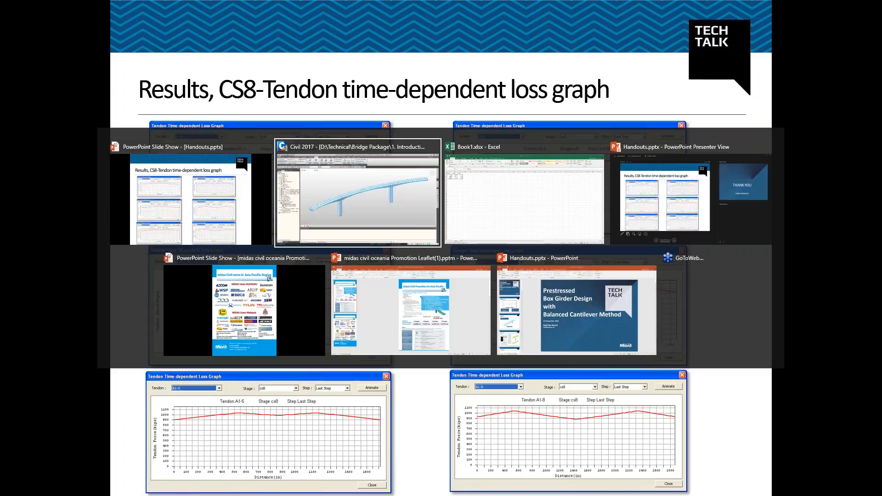
{"action": "key", "text": "alt+Tab"}
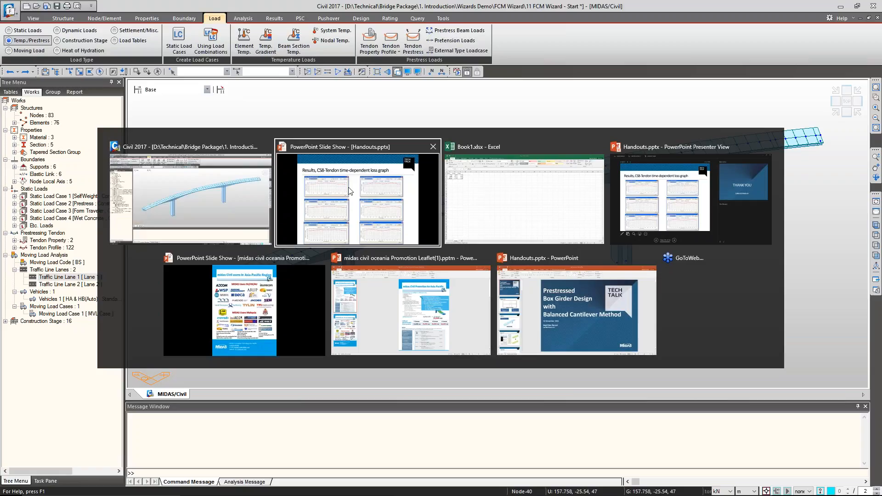
{"action": "left_click", "coordinate": [230, 195]}
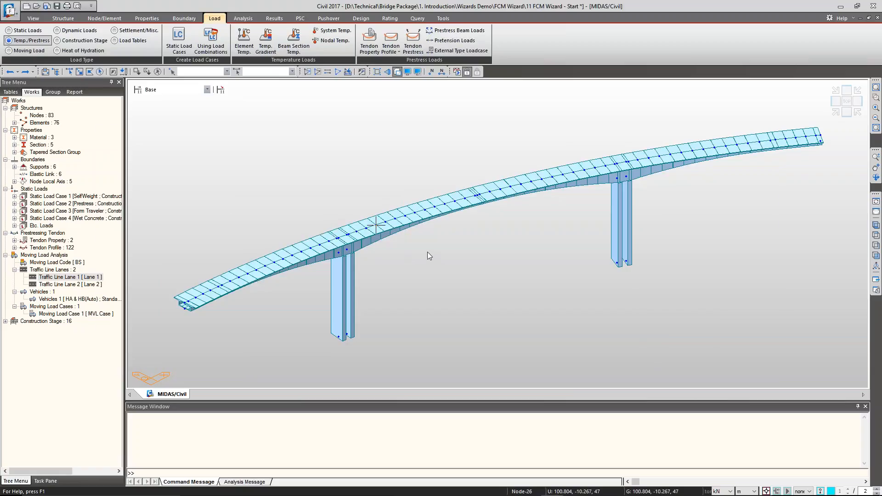
Step: Collapse all the main categories of the Works tree, from Construction Stage up to Structures
{"action": "left_click", "coordinate": [5, 321]}
{"action": "left_click", "coordinate": [6, 321]}
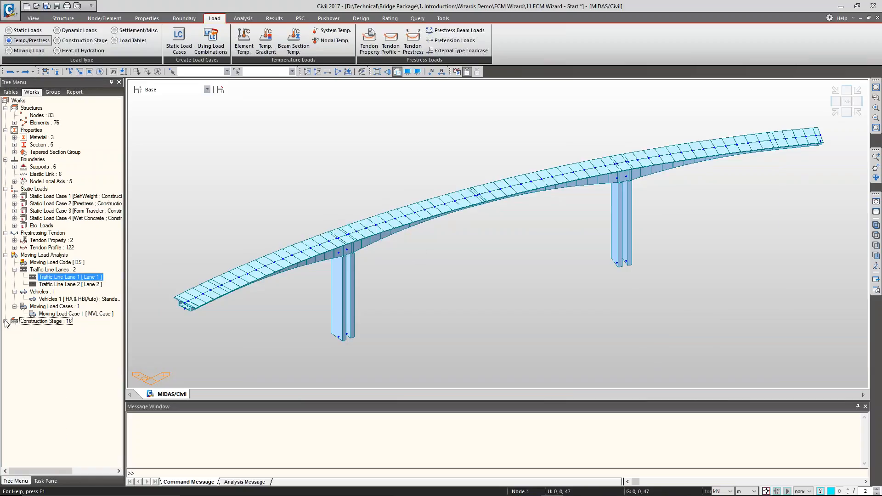
{"action": "left_click", "coordinate": [5, 256]}
{"action": "left_click", "coordinate": [5, 232]}
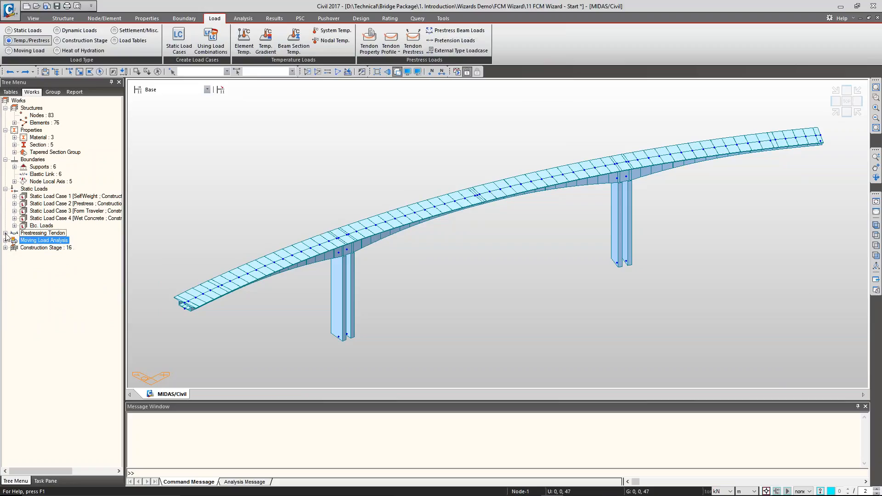
{"action": "left_click", "coordinate": [5, 189]}
{"action": "left_click", "coordinate": [5, 159]}
{"action": "left_click", "coordinate": [5, 130]}
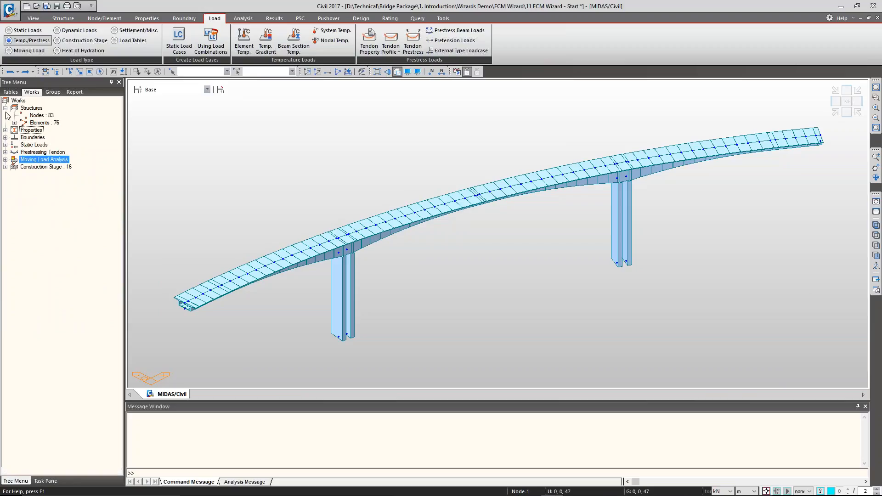
{"action": "left_click", "coordinate": [5, 108]}
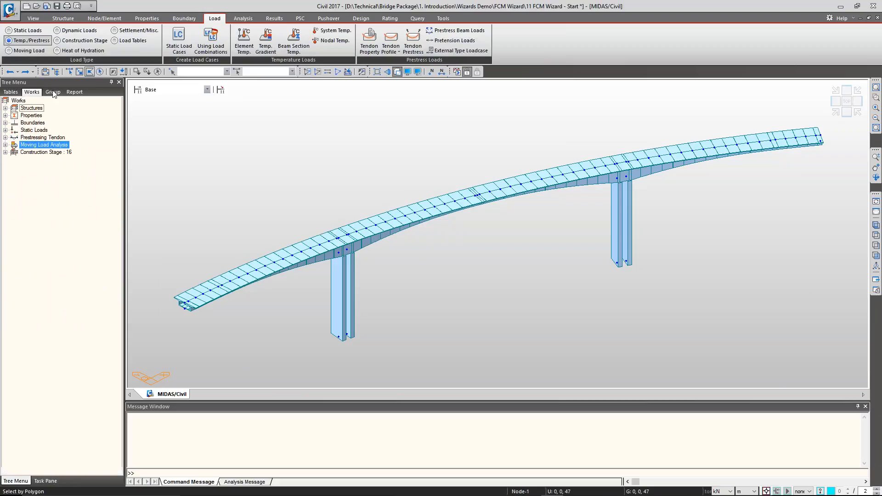
Step: Expand Structures, Properties and Boundaries in the Works tree and list the defined materials
{"action": "left_click", "coordinate": [5, 108]}
{"action": "left_click", "coordinate": [5, 130]}
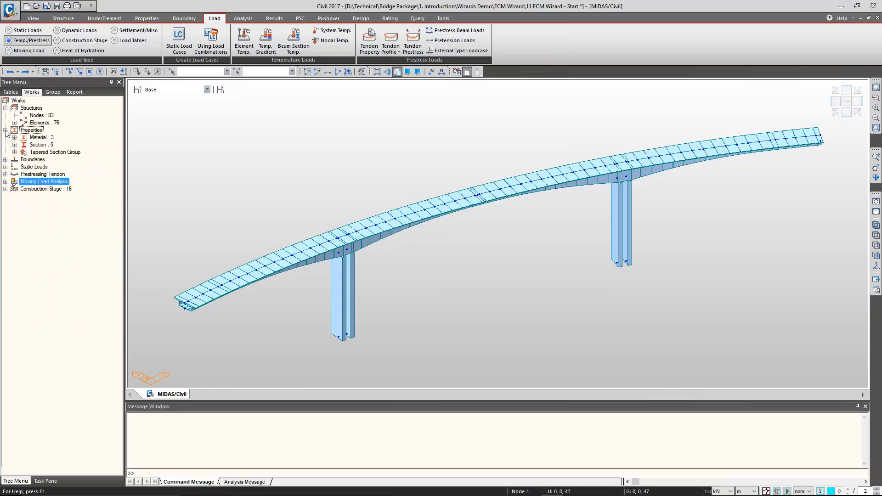
{"action": "left_click", "coordinate": [5, 160]}
{"action": "double_click", "coordinate": [33, 138]}
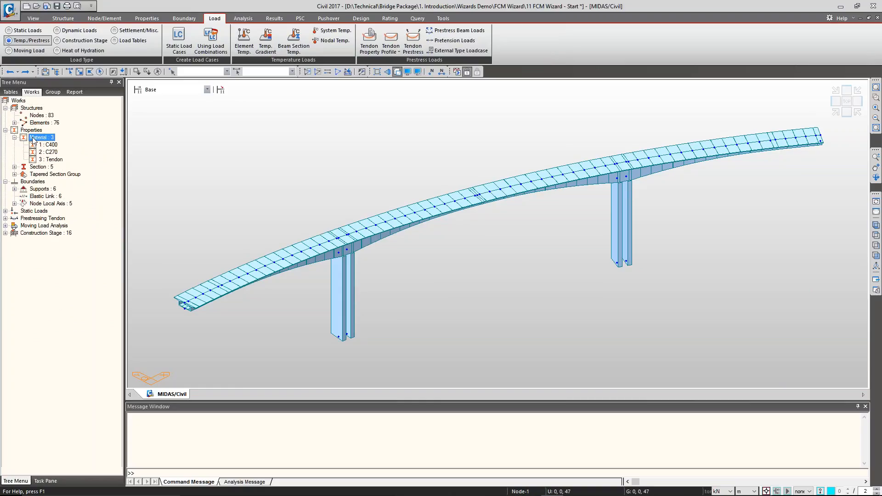
{"action": "left_click", "coordinate": [43, 161]}
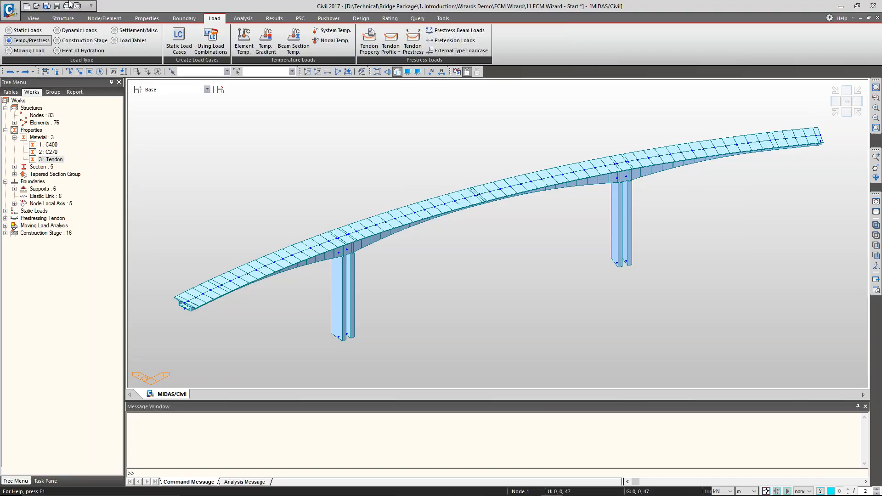
{"action": "left_click", "coordinate": [147, 18]}
{"action": "left_click", "coordinate": [65, 40]}
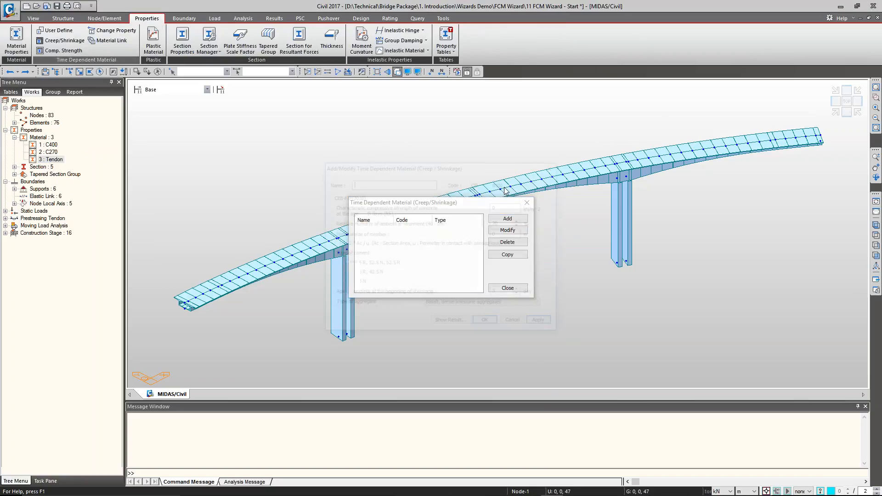
{"action": "left_click", "coordinate": [553, 167]}
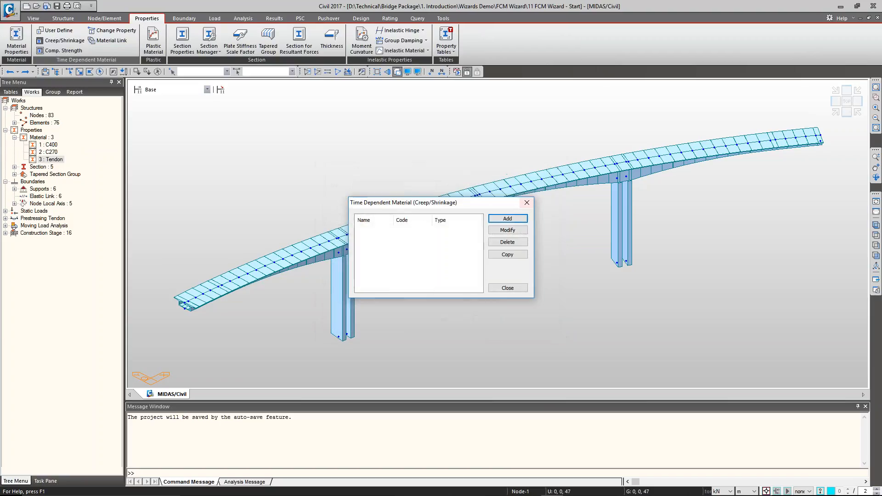
{"action": "left_click", "coordinate": [527, 202]}
Step: Set the model's force unit to N and its length unit to mm, keeping the isometric view of the bridge
{"action": "left_click", "coordinate": [725, 491]}
{"action": "left_click", "coordinate": [719, 452]}
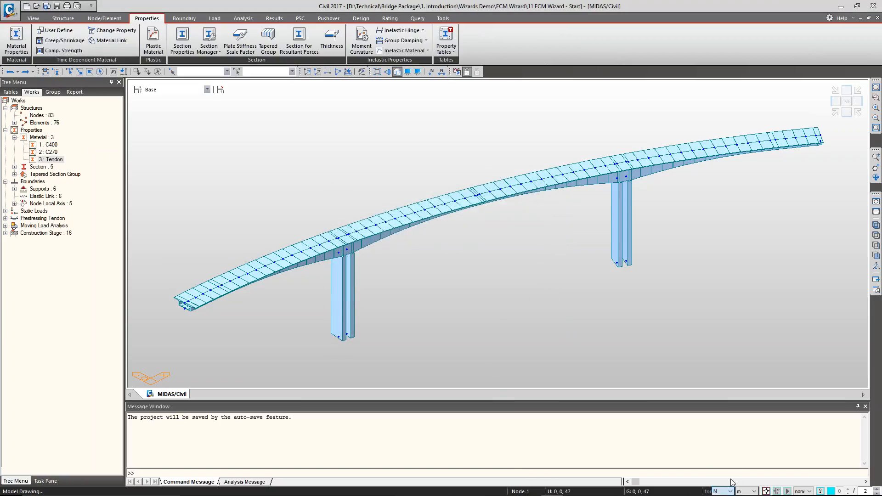
{"action": "left_click", "coordinate": [748, 492]}
{"action": "left_click", "coordinate": [745, 464]}
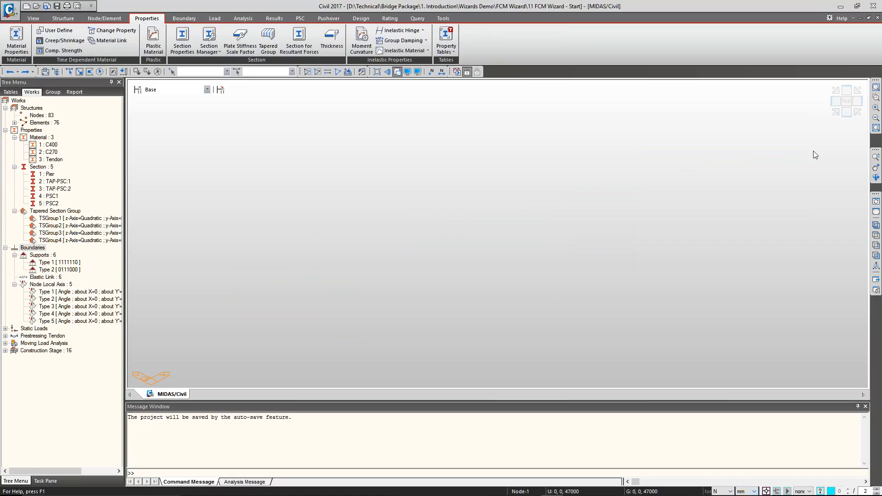
{"action": "left_click", "coordinate": [835, 112]}
Step: Add a CEB-FIP(2010) creep/shrinkage material C40 with 40 N/mm^2 characteristic strength and a notional size of 10 mm
{"action": "left_click", "coordinate": [65, 40]}
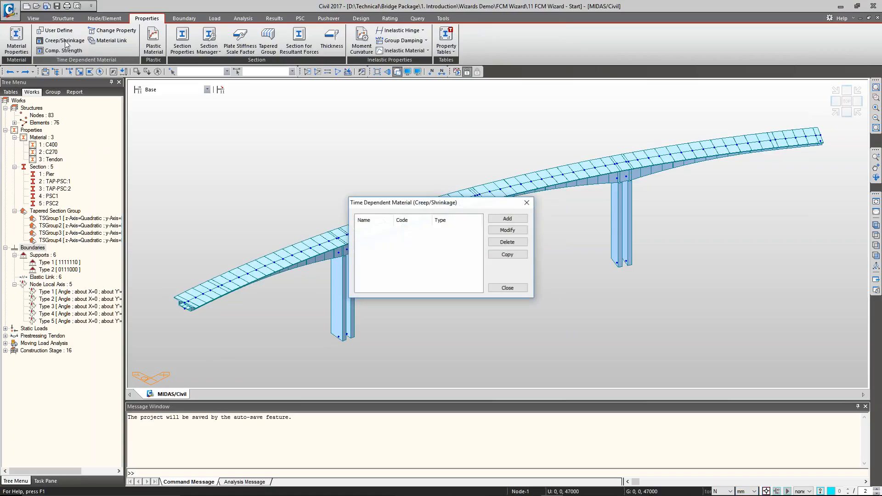
{"action": "key", "text": "Return"}
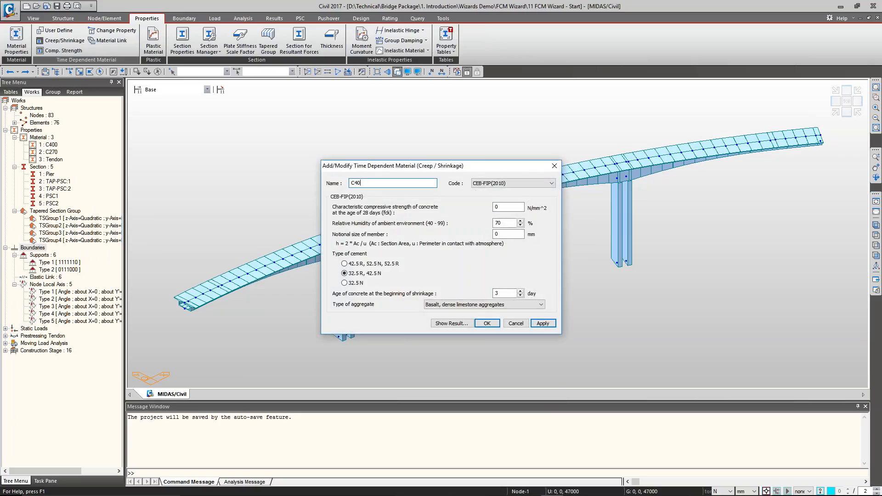
{"action": "double_click", "coordinate": [497, 207]}
{"action": "type", "text": "40"}
{"action": "left_click", "coordinate": [456, 323]}
{"action": "left_click", "coordinate": [571, 335]}
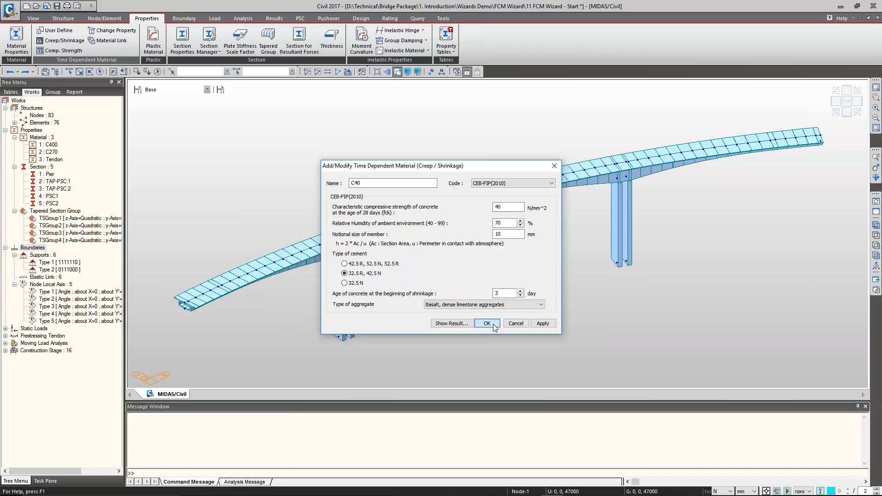
{"action": "left_click", "coordinate": [493, 326]}
{"action": "left_click", "coordinate": [457, 287]}
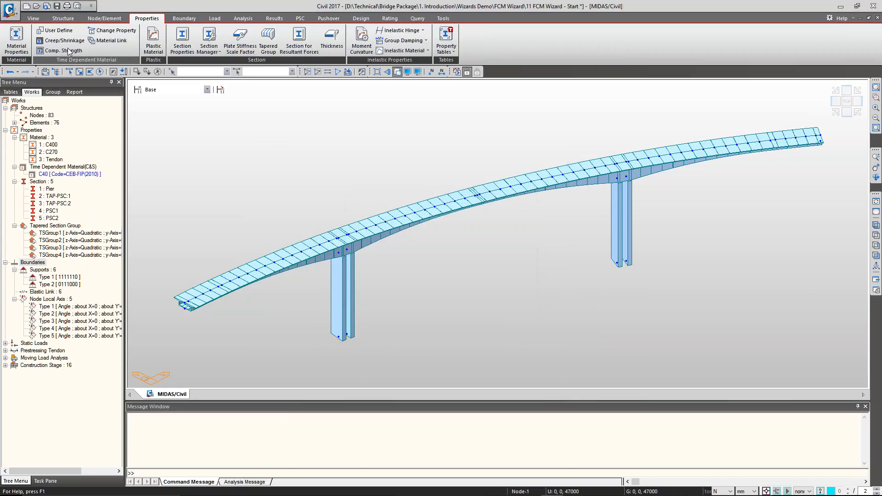
Step: Add a compressive strength material C40 to CEB-FIP(2010) with a mean 28-day strength of 48 N/mm^2 and redraw its graph
{"action": "left_click", "coordinate": [69, 51]}
{"action": "left_click", "coordinate": [496, 225]}
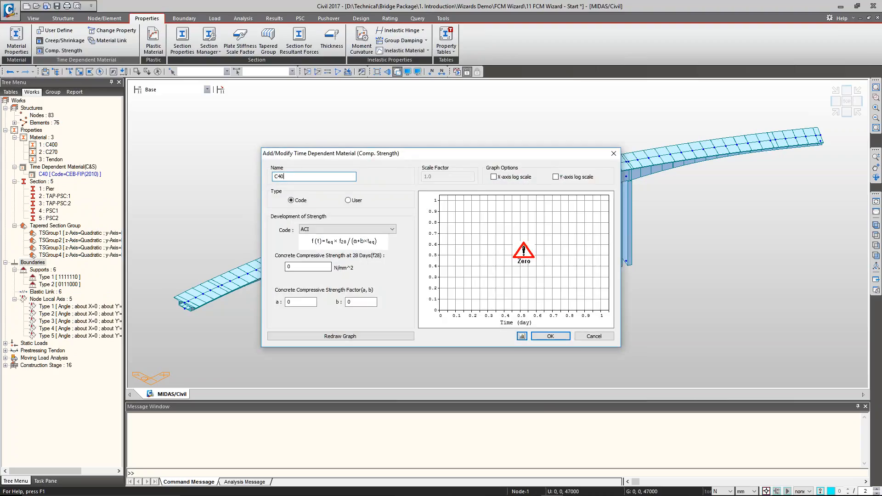
{"action": "left_click_drag", "start_coordinate": [297, 267], "coordinate": [285, 267]}
{"action": "left_click", "coordinate": [322, 229]}
{"action": "left_click", "coordinate": [321, 243]}
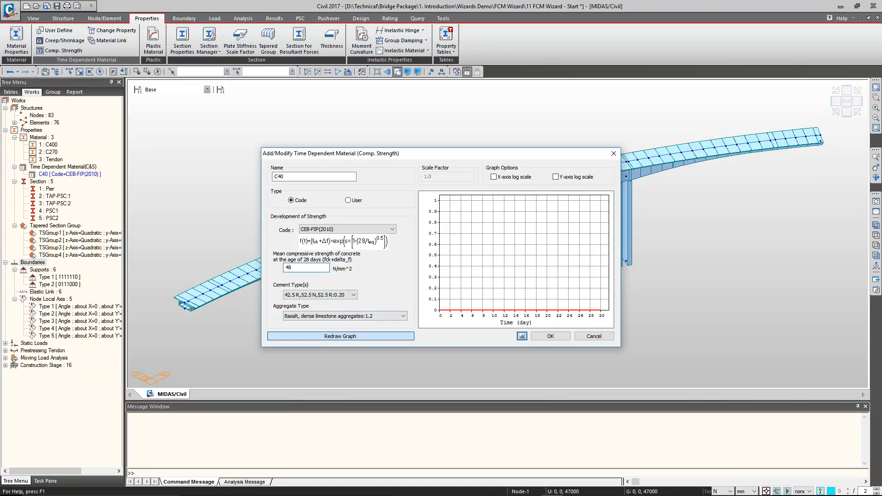
{"action": "left_click", "coordinate": [339, 336]}
{"action": "left_click", "coordinate": [550, 336]}
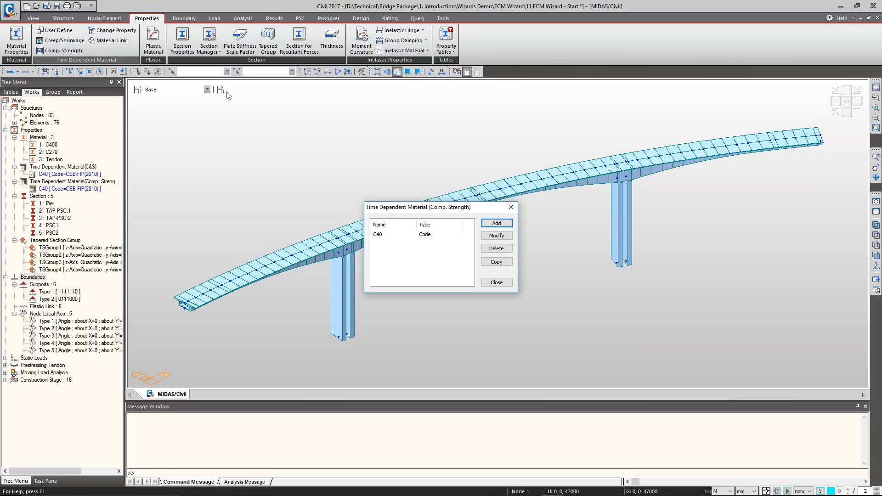
{"action": "left_click", "coordinate": [487, 284]}
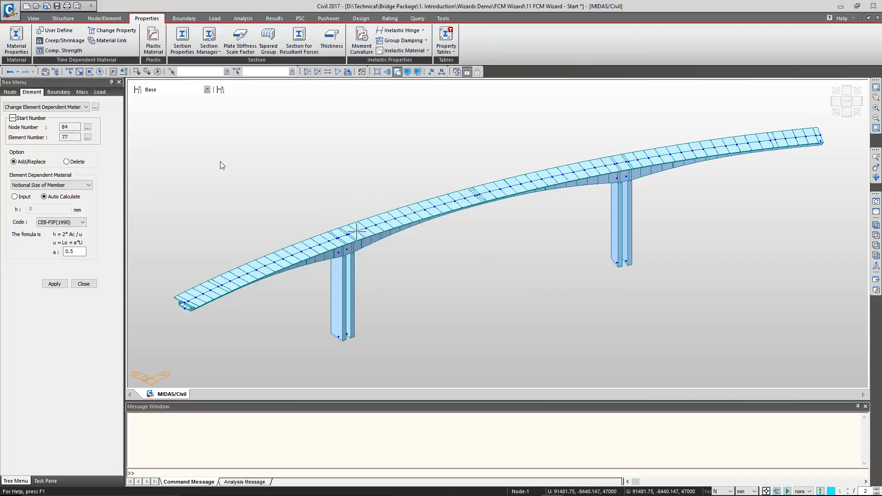
Step: Assign an auto-calculated notional size of member to all elements, using code CEB-FIP(1990) and factor a of 0.5
{"action": "left_click", "coordinate": [100, 72]}
{"action": "left_click", "coordinate": [61, 283]}
{"action": "left_click", "coordinate": [80, 285]}
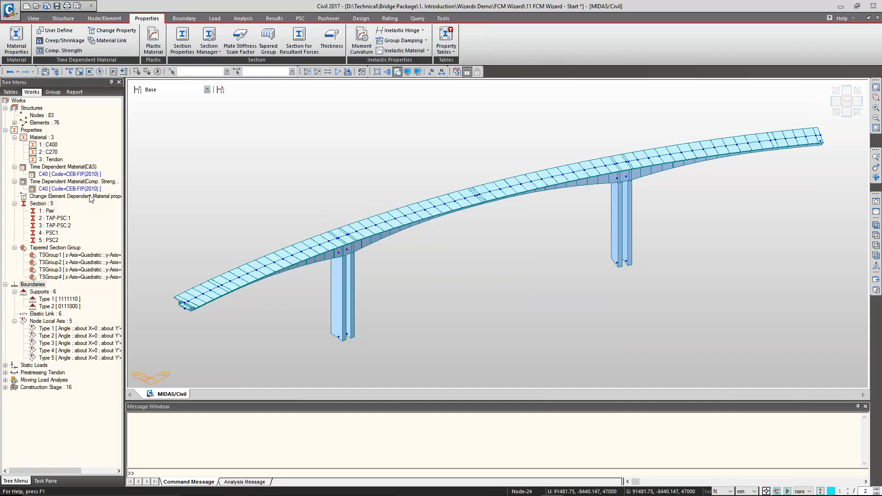
Step: Link the C40 creep/shrinkage and C40 compressive strength definitions to material C400
{"action": "left_click", "coordinate": [105, 41]}
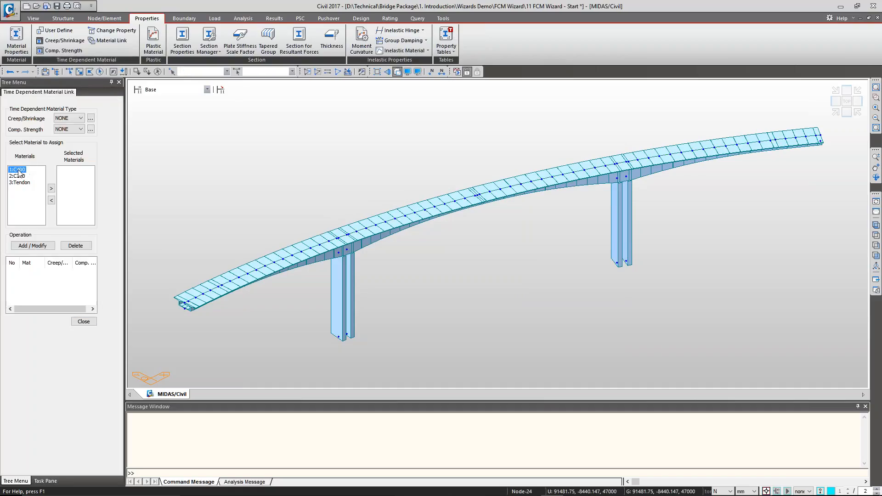
{"action": "left_click", "coordinate": [74, 118]}
{"action": "left_click", "coordinate": [67, 129]}
{"action": "left_click", "coordinate": [67, 143]}
{"action": "left_click", "coordinate": [32, 246]}
{"action": "left_click", "coordinate": [83, 321]}
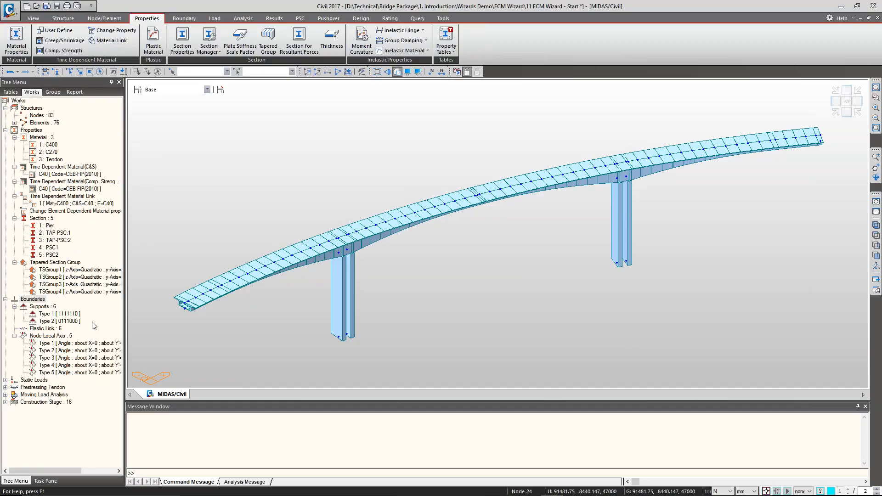
Step: Collapse Properties, Boundaries and Structures in the Works tree and run the analysis
{"action": "left_click", "coordinate": [5, 131]}
{"action": "left_click", "coordinate": [5, 137]}
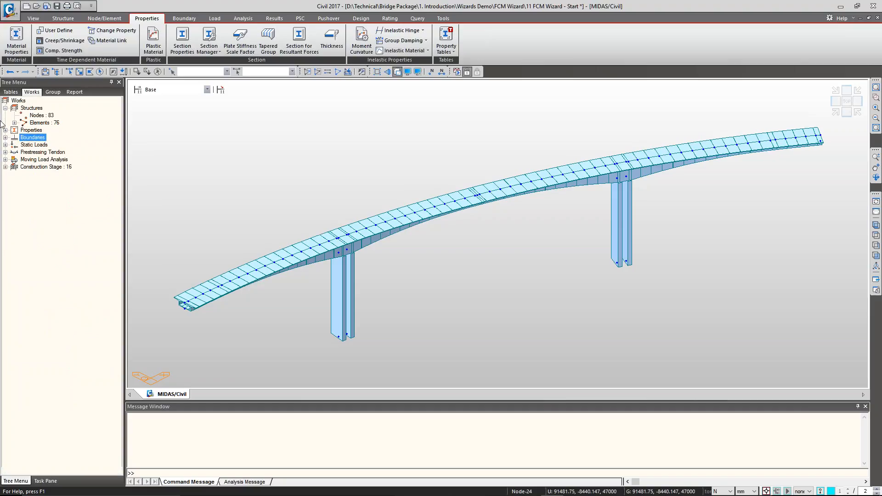
{"action": "left_click", "coordinate": [5, 108]}
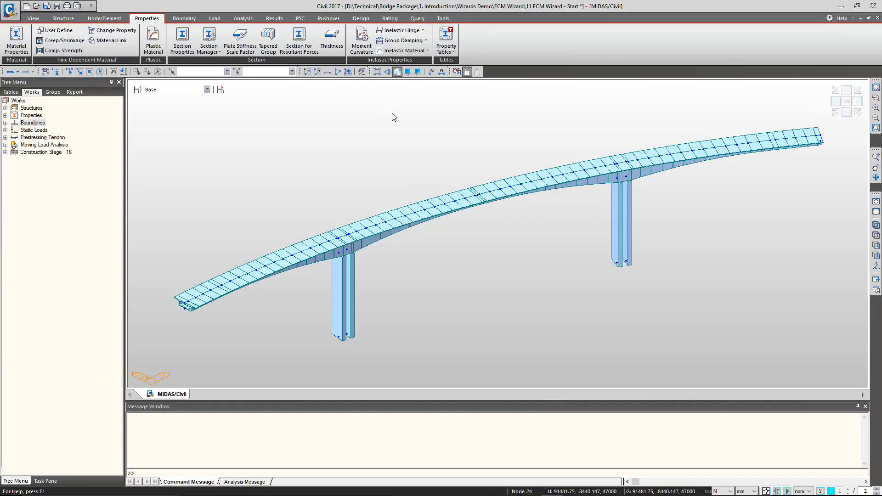
{"action": "left_click", "coordinate": [458, 71]}
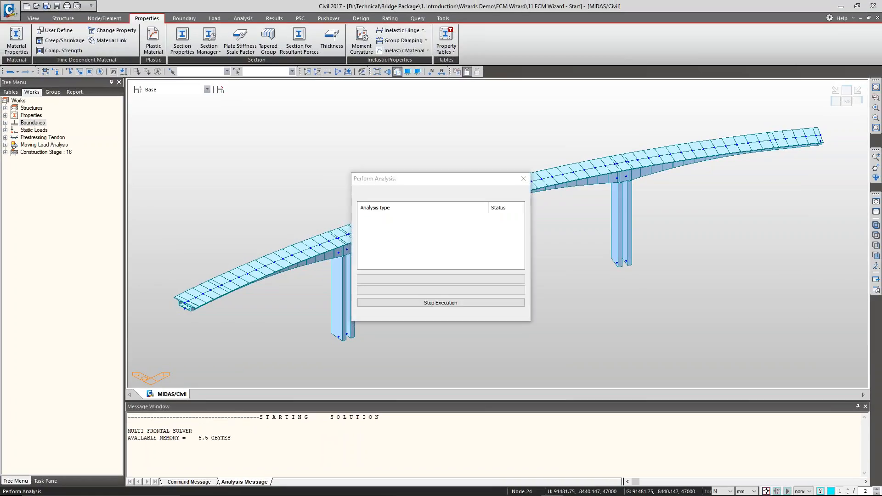
Step: Start a second Civil 2017 session while the analysis runs and switch to its Start Page window
{"action": "key", "text": "alt+Tab"}
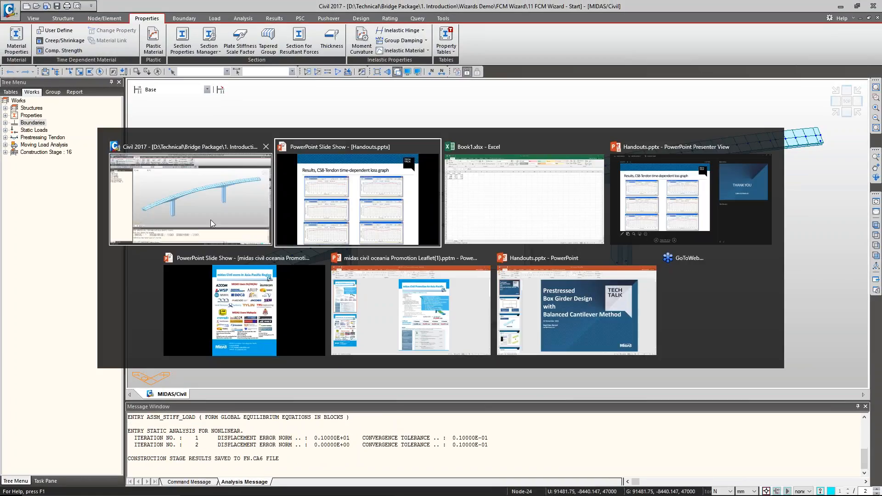
{"action": "left_click", "coordinate": [210, 219], "text": "alt"}
{"action": "mouse_move", "coordinate": [381, 491]}
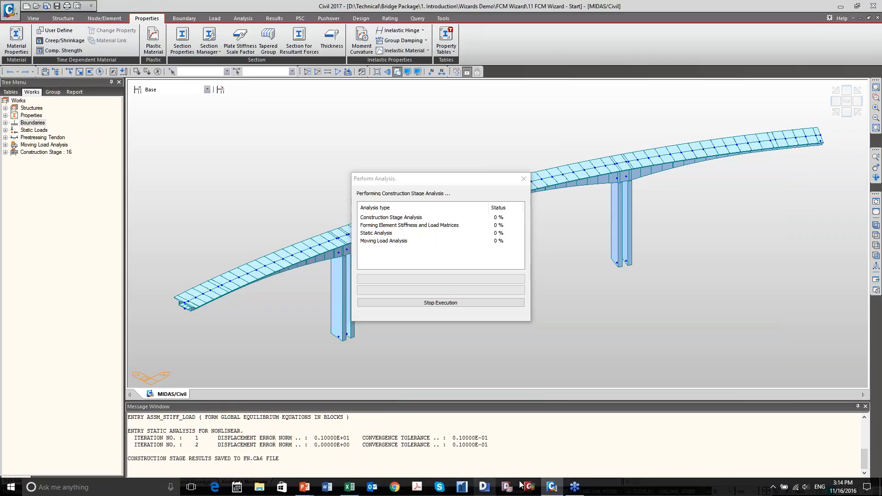
{"action": "right_click", "coordinate": [546, 484]}
{"action": "left_click", "coordinate": [539, 438]}
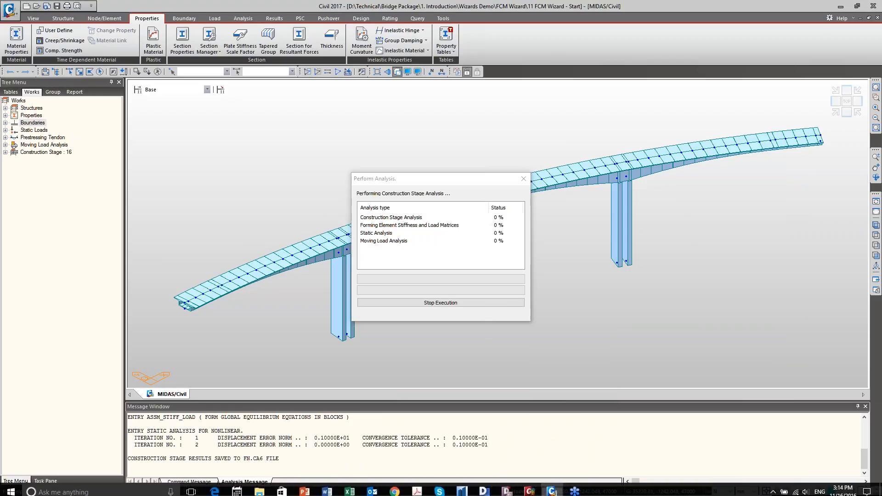
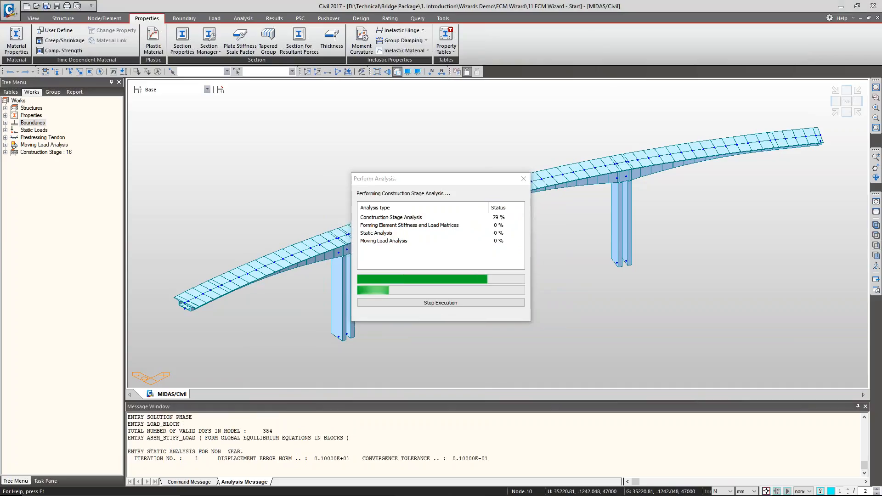
{"action": "mouse_move", "coordinate": [396, 491]}
{"action": "mouse_move", "coordinate": [551, 487]}
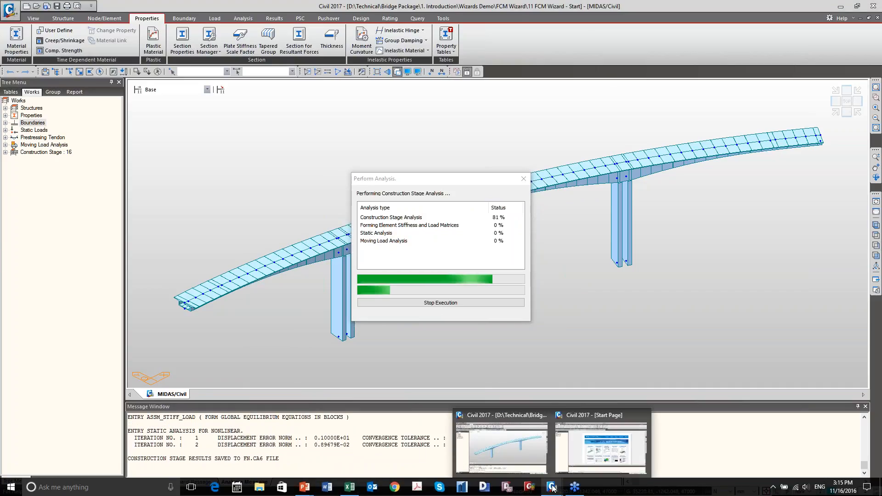
{"action": "left_click", "coordinate": [597, 453]}
Step: Open the model file Practice.mcb from the Desktop folder
{"action": "left_click", "coordinate": [37, 6]}
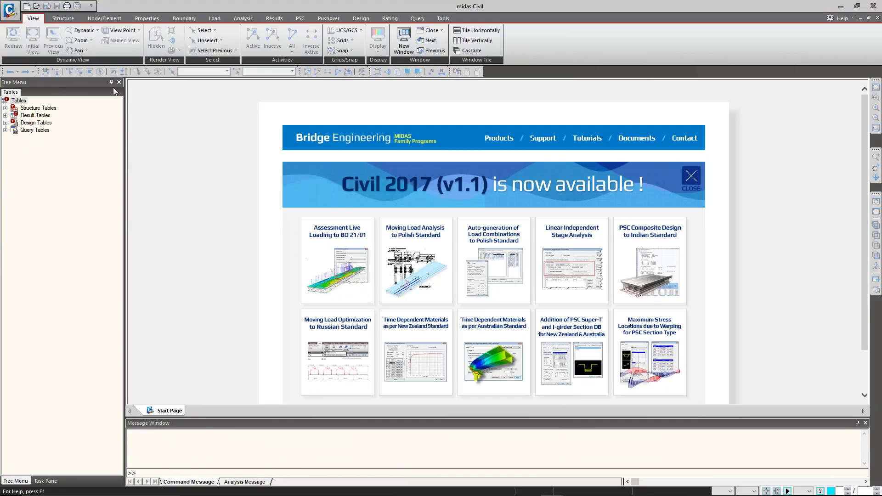
{"action": "scroll", "coordinate": [334, 259], "scroll_direction": "up", "scroll_amount": 6}
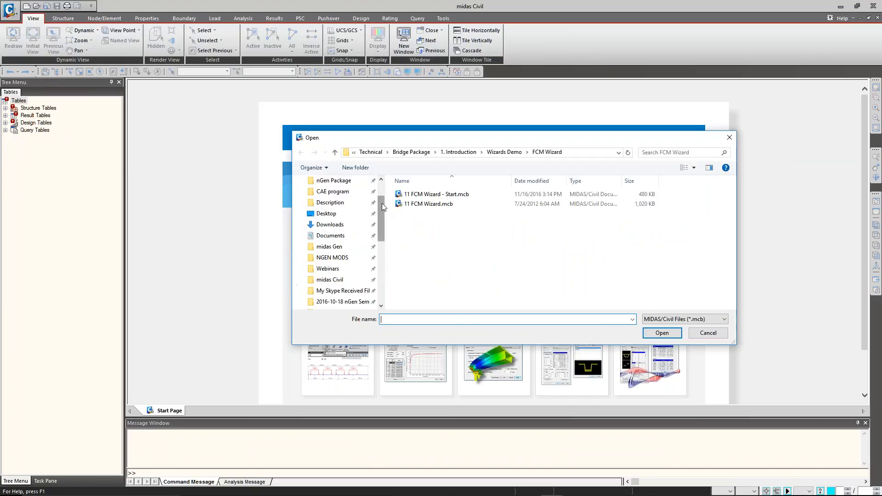
{"action": "left_click", "coordinate": [332, 256]}
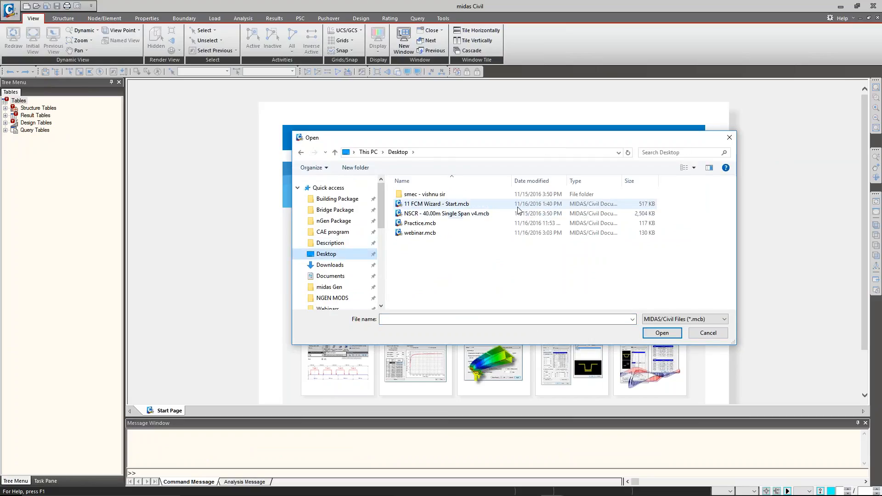
{"action": "left_click", "coordinate": [517, 205]}
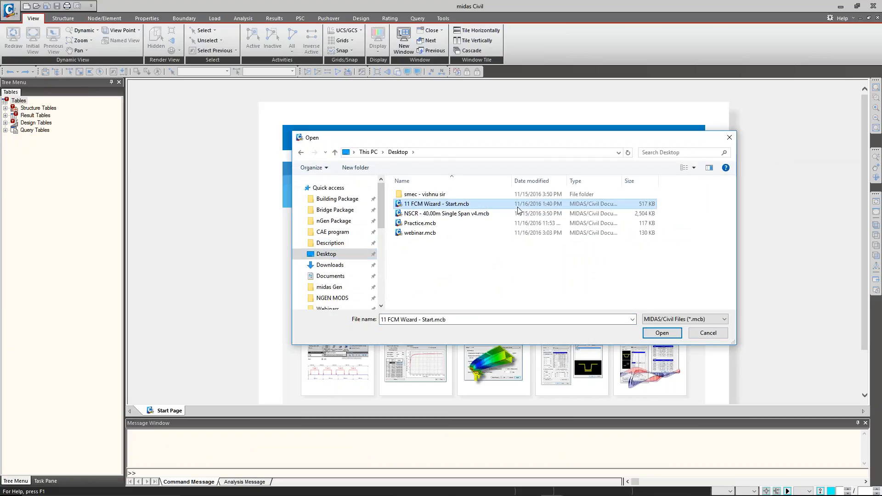
{"action": "left_click", "coordinate": [518, 223]}
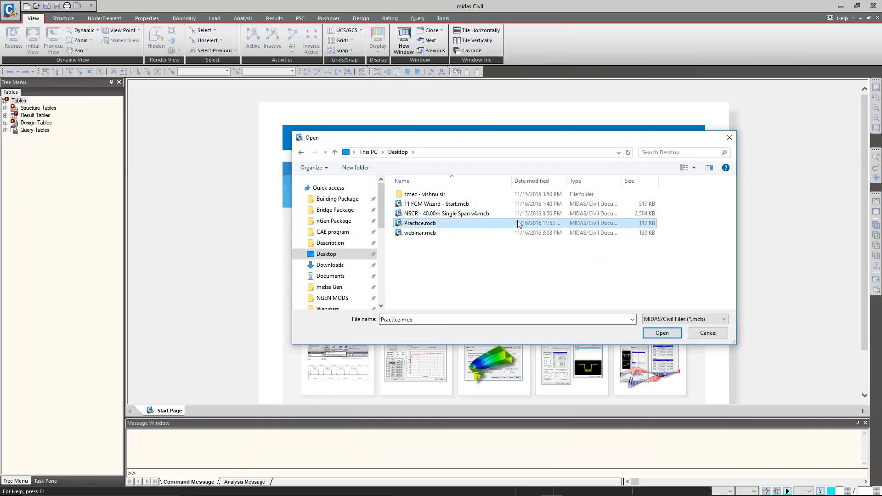
{"action": "left_click", "coordinate": [658, 334]}
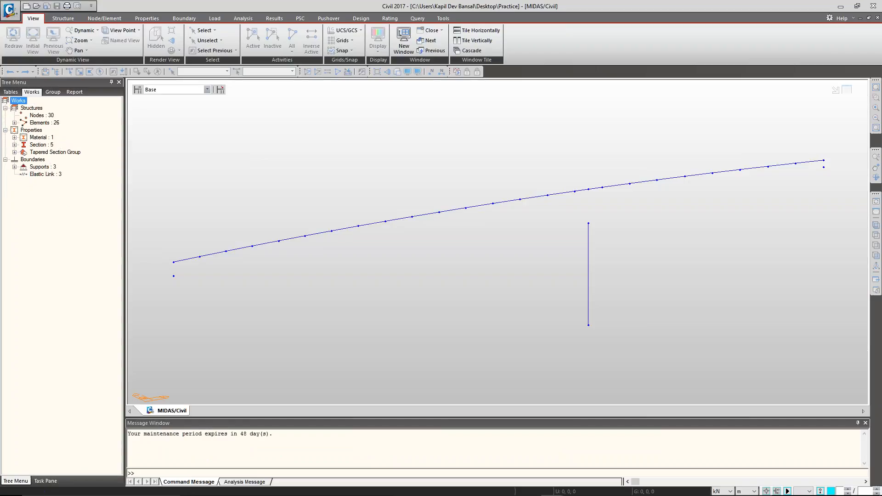
Step: Open 11 FCM Wizard - Start.mcb from the Desktop folder in place of the Practice model
{"action": "left_click", "coordinate": [51, 7]}
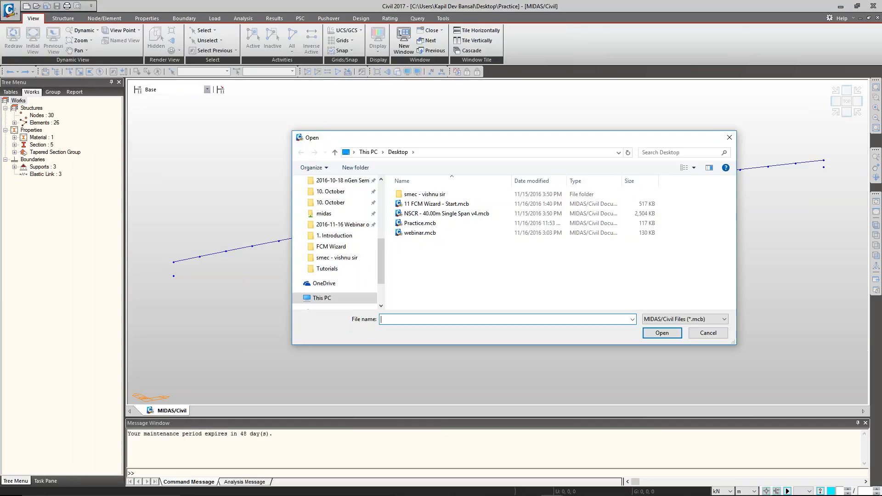
{"action": "left_click", "coordinate": [455, 204]}
{"action": "left_click", "coordinate": [656, 334]}
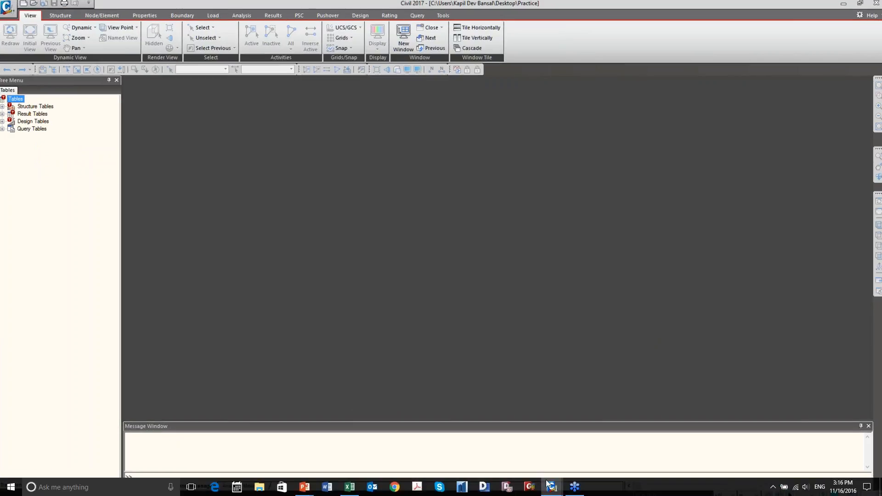
Step: Return to the Civil 2017 window running the bridge analysis and check its progress
{"action": "mouse_move", "coordinate": [551, 487]}
{"action": "left_click", "coordinate": [521, 455]}
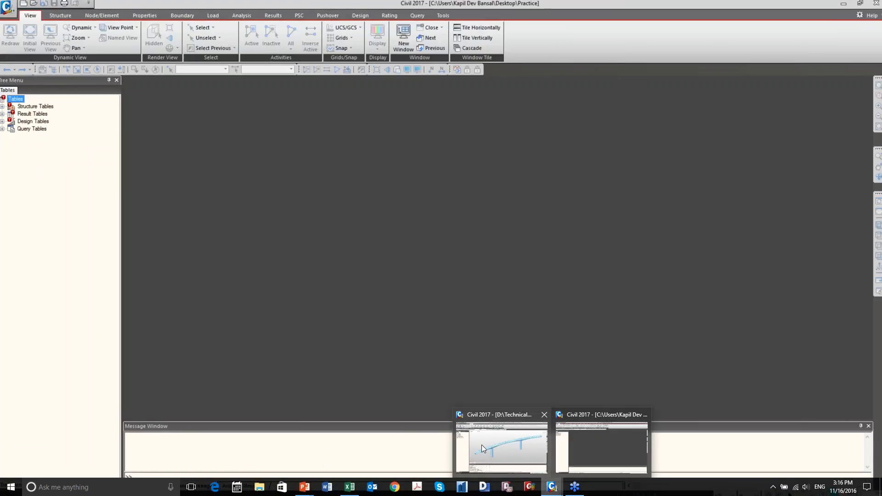
{"action": "left_click", "coordinate": [482, 445]}
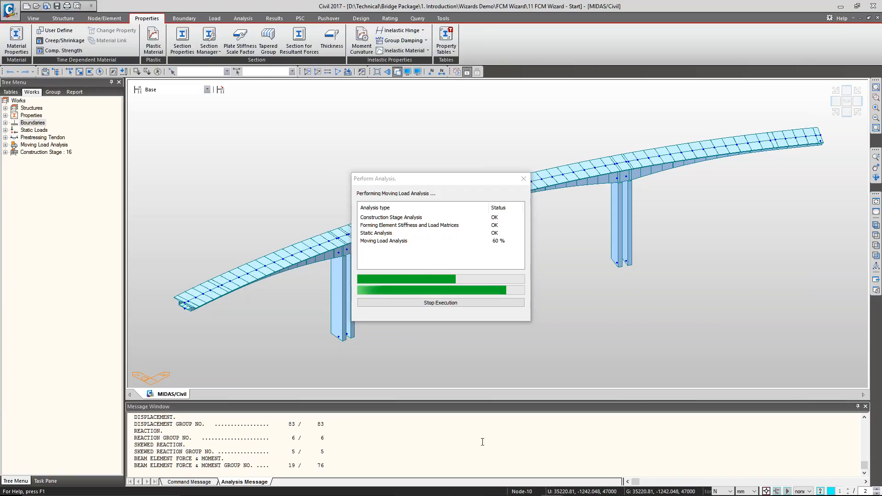
{"action": "mouse_move", "coordinate": [551, 486]}
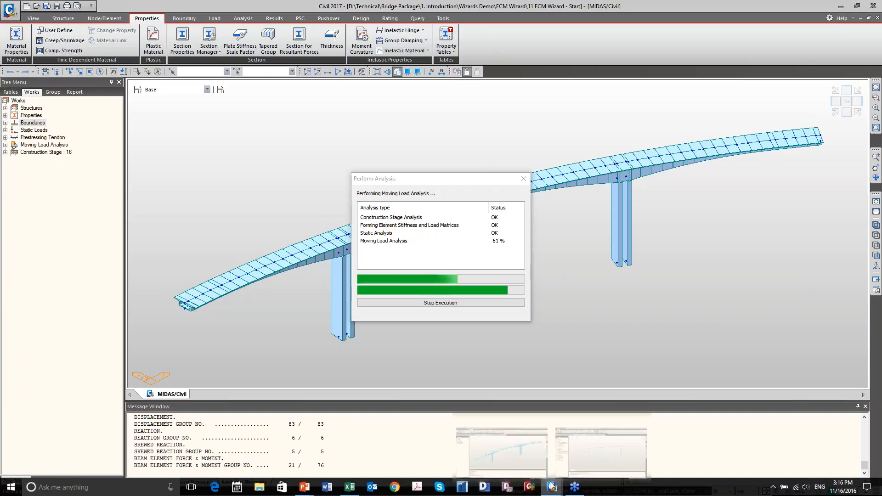
Step: Switch to the solved 11 FCM Wizard - Start session and display construction stage CS8 from a raised viewpoint
{"action": "left_click", "coordinate": [529, 450]}
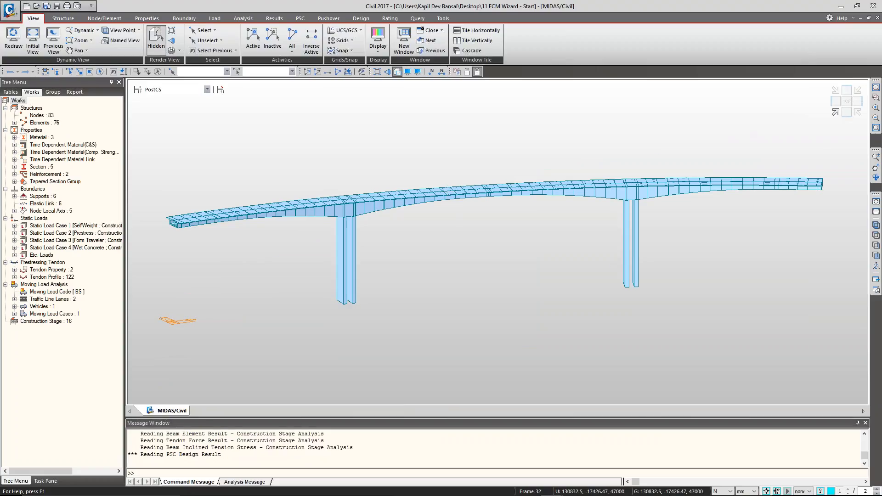
{"action": "middle_click_drag", "start_coordinate": [744, 132], "coordinate": [746, 183], "text": "ctrl"}
{"action": "left_click_drag", "start_coordinate": [548, 417], "coordinate": [547, 430]}
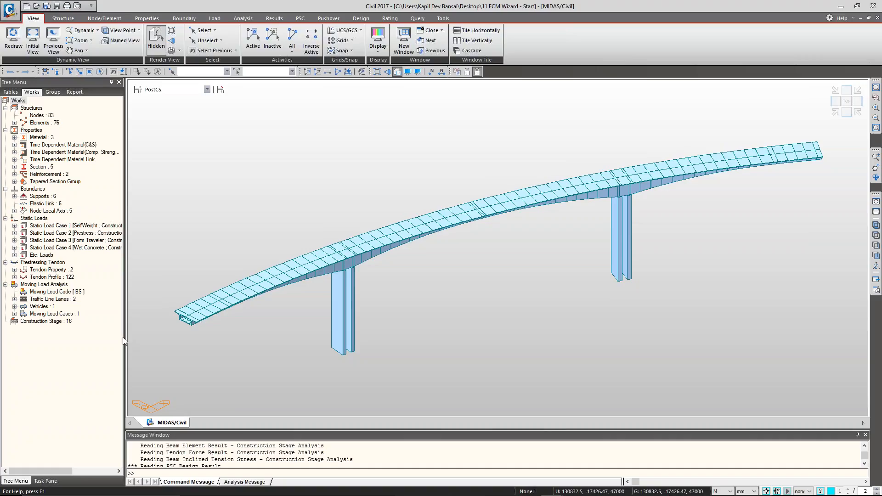
{"action": "left_click", "coordinate": [179, 90]}
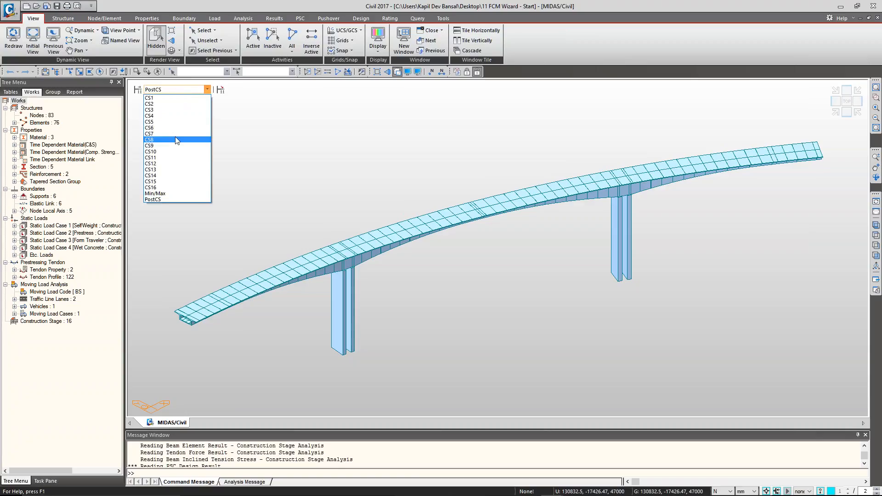
{"action": "left_click", "coordinate": [177, 139]}
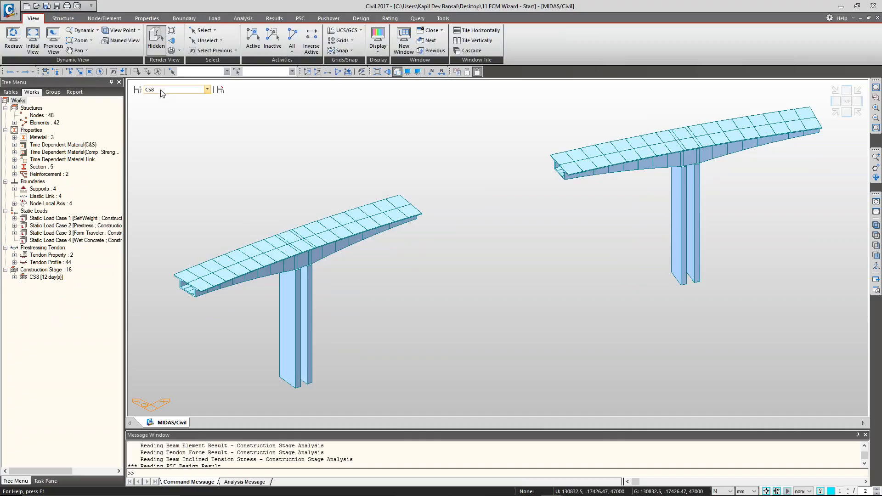
Step: Plot the CS8 deformed shape for CS: Summation, first with accumulated displacements and again with Current Step Displ. enabled
{"action": "left_click", "coordinate": [265, 19]}
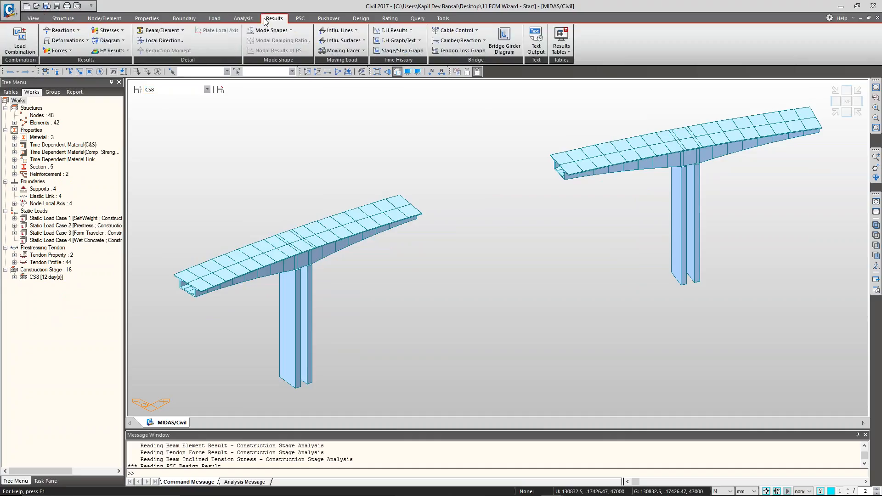
{"action": "left_click", "coordinate": [58, 50]}
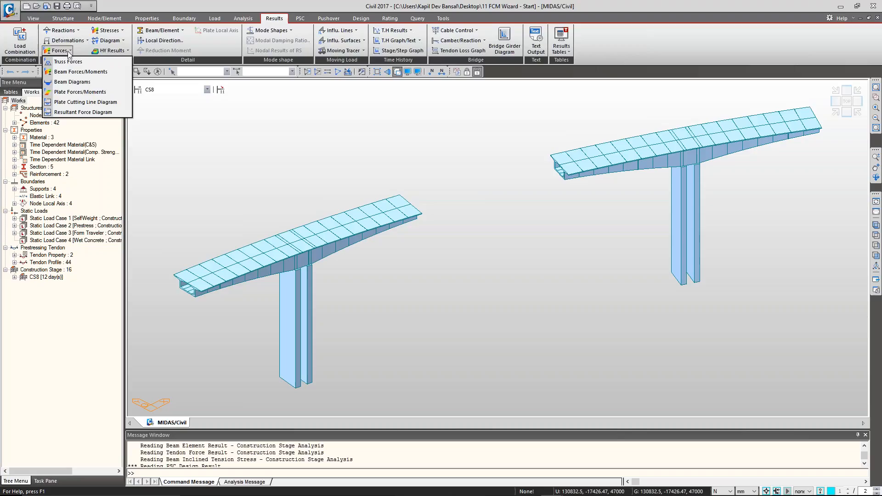
{"action": "left_click", "coordinate": [72, 83]}
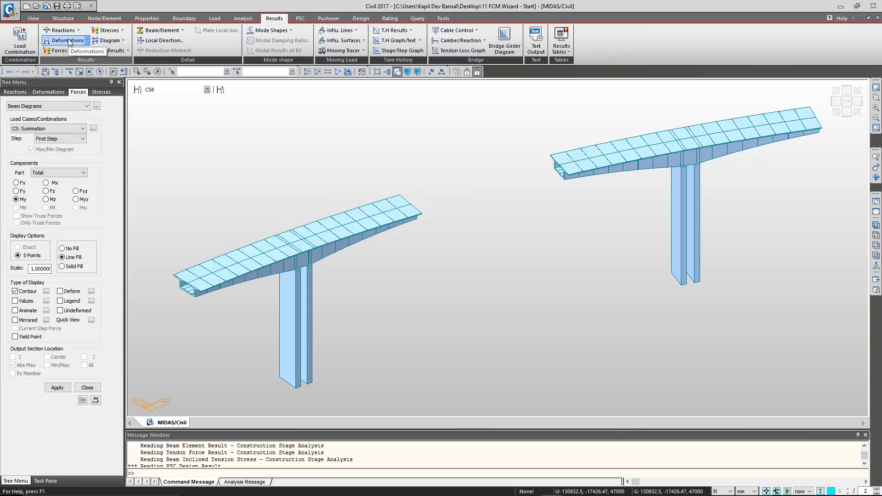
{"action": "left_click", "coordinate": [68, 41]}
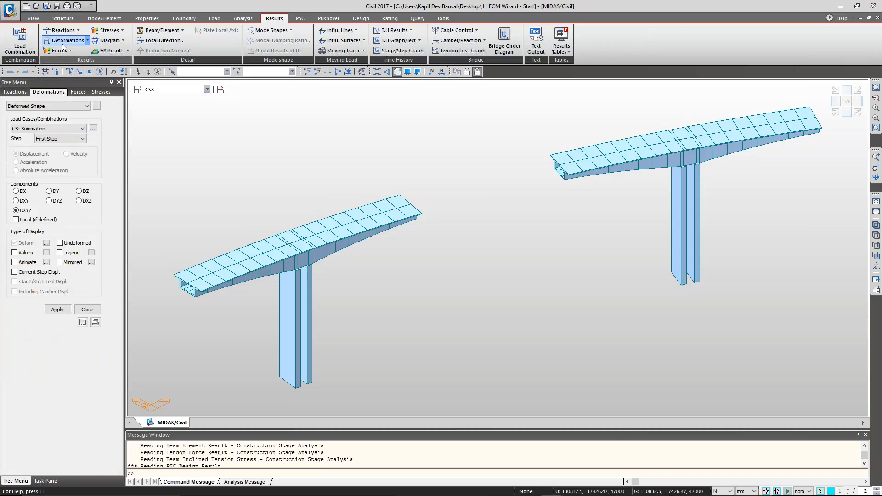
{"action": "left_click", "coordinate": [58, 310]}
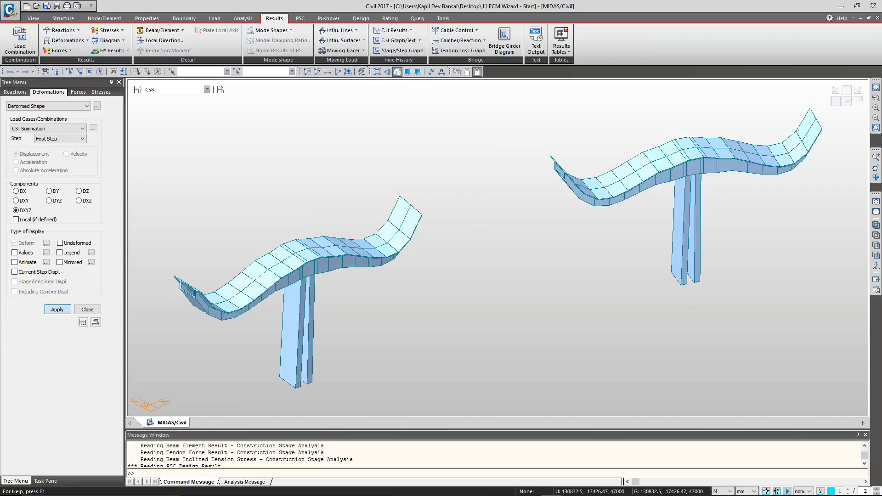
{"action": "left_click", "coordinate": [33, 272]}
{"action": "left_click", "coordinate": [55, 309]}
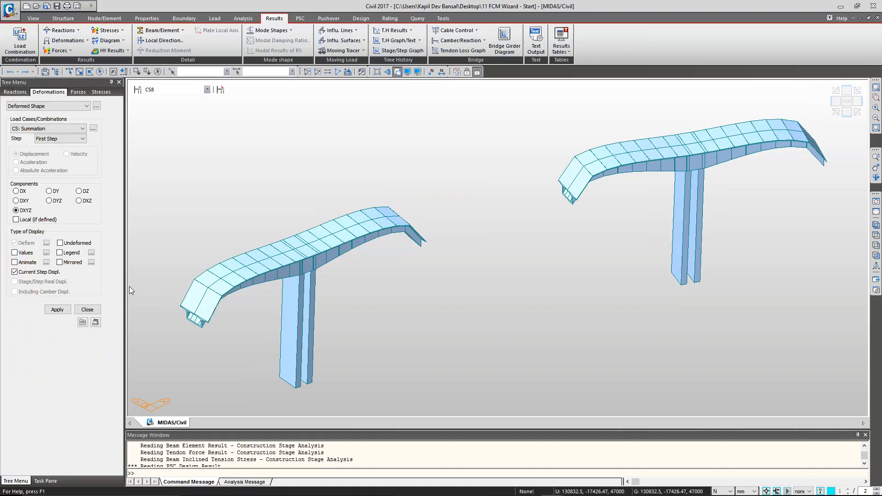
Step: Plot the current-step deformed shape of CS8 for CS: Dead Load and for CS: Tendon Primary
{"action": "left_click", "coordinate": [50, 129]}
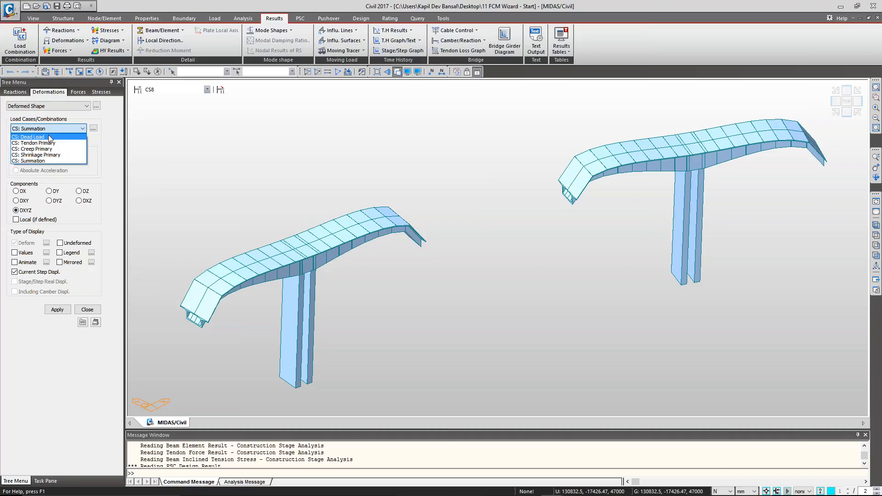
{"action": "left_click", "coordinate": [51, 138]}
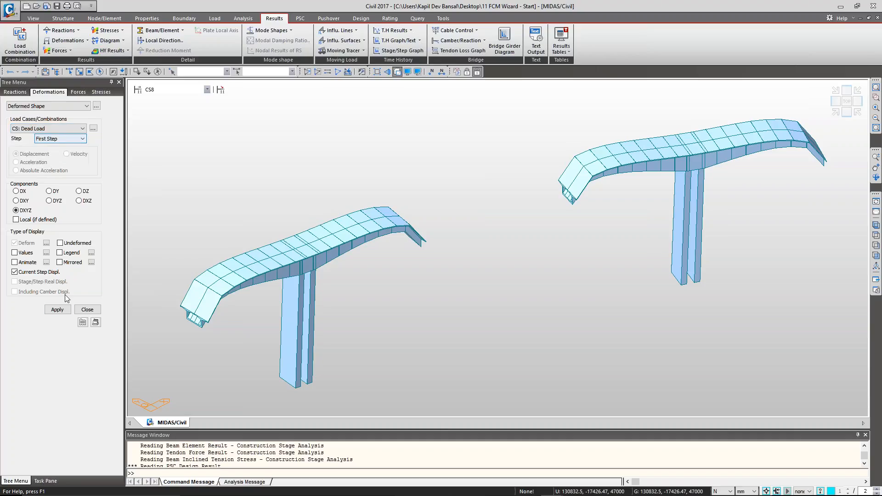
{"action": "left_click", "coordinate": [57, 310]}
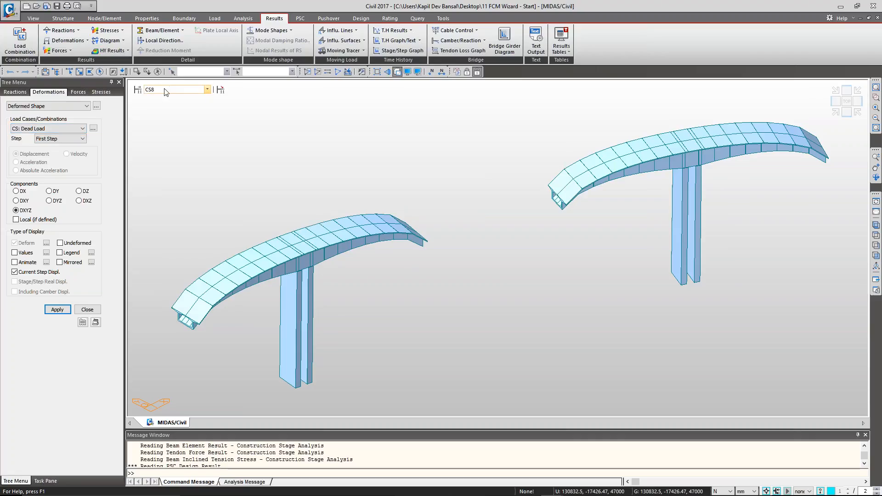
{"action": "left_click", "coordinate": [68, 130]}
{"action": "left_click", "coordinate": [28, 142]}
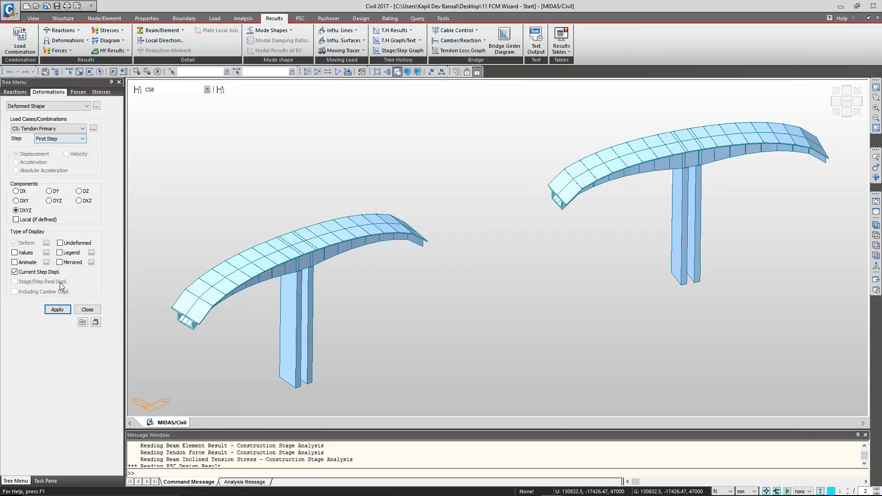
{"action": "left_click", "coordinate": [62, 309]}
Step: Plot the current-step deformed shape of CS8 for CS: Creep Primary and for CS: Shrinkage Primary
{"action": "left_click", "coordinate": [76, 127]}
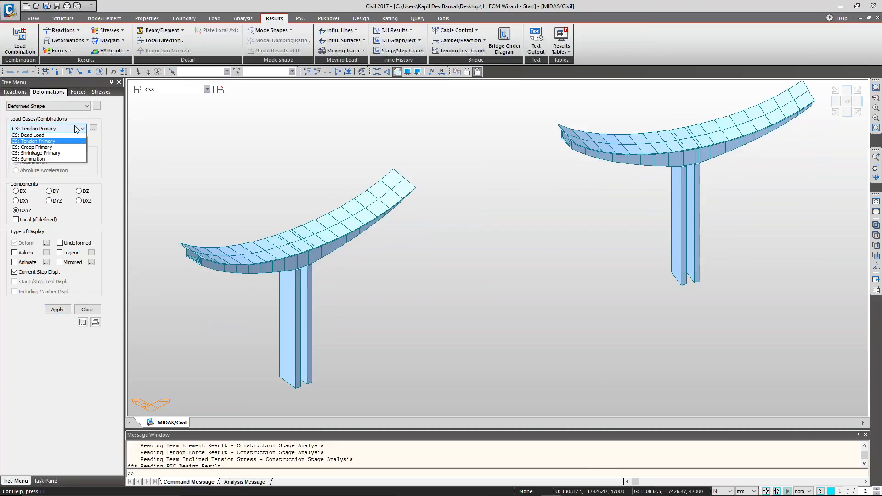
{"action": "left_click", "coordinate": [65, 150]}
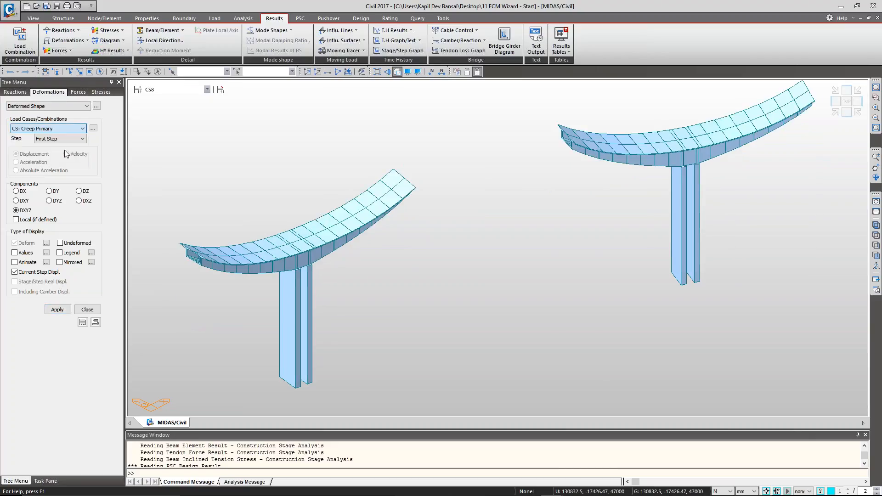
{"action": "left_click", "coordinate": [56, 310]}
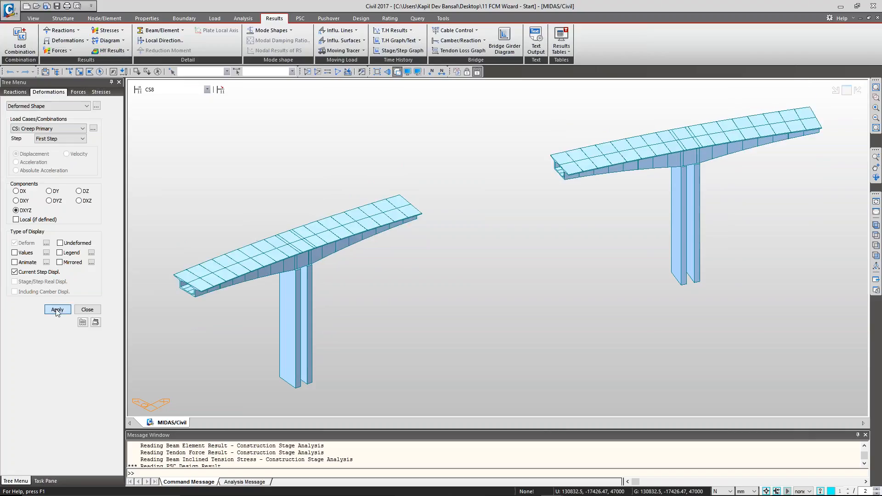
{"action": "left_click", "coordinate": [64, 129]}
{"action": "left_click", "coordinate": [59, 155]}
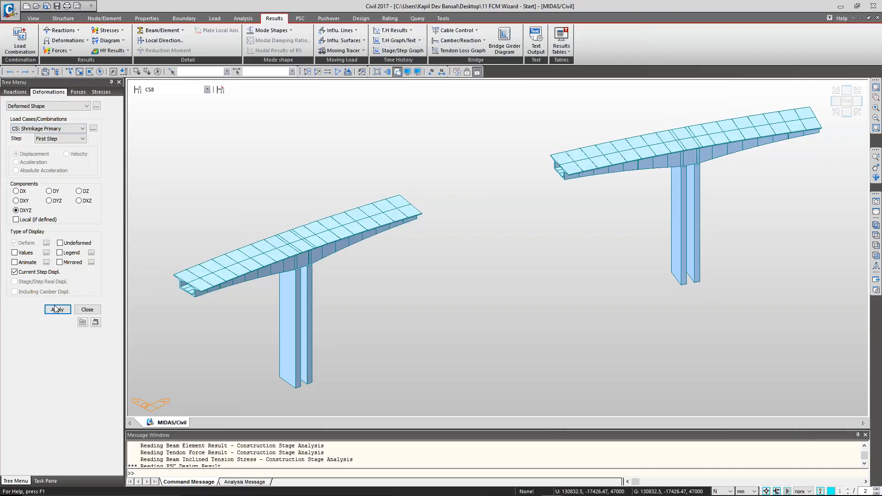
{"action": "left_click", "coordinate": [57, 309]}
Step: Plot the current-step deformed shape of CS8 for CS: Summation again
{"action": "left_click", "coordinate": [62, 129]}
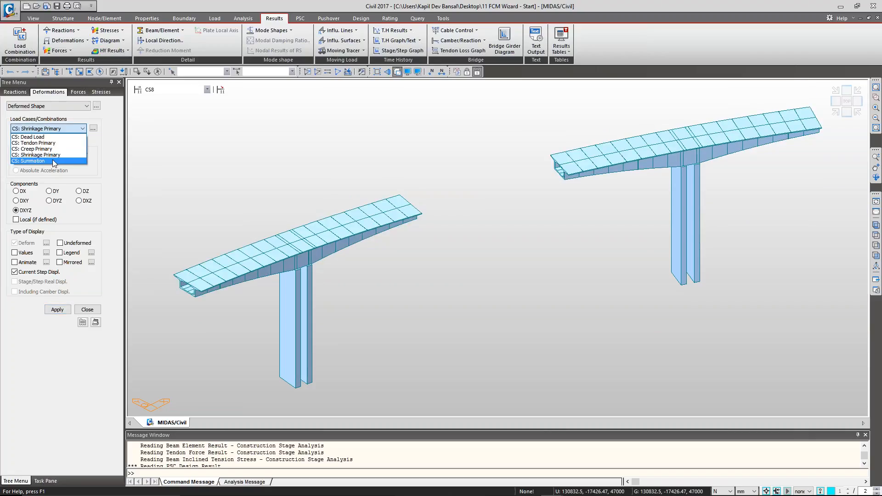
{"action": "left_click", "coordinate": [53, 159]}
{"action": "left_click", "coordinate": [58, 311]}
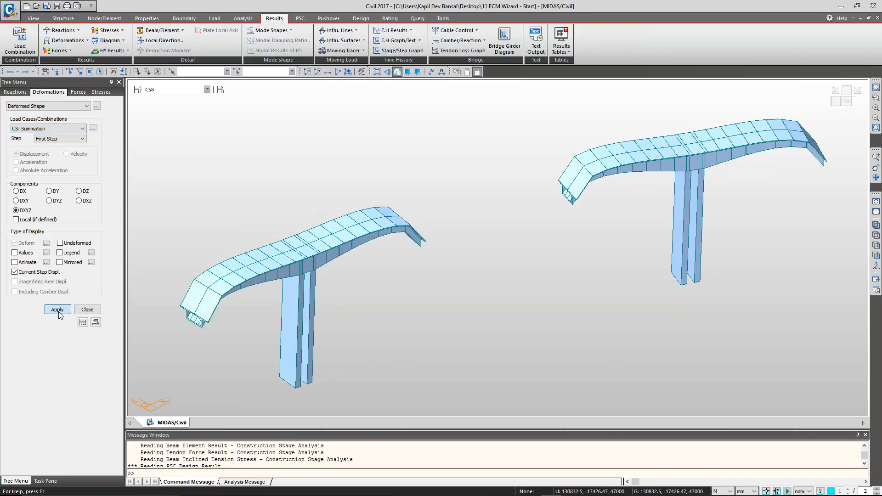
Step: Plot the current-step deformed shape of construction stage CS13 for CS: Dead Load
{"action": "left_click", "coordinate": [71, 125]}
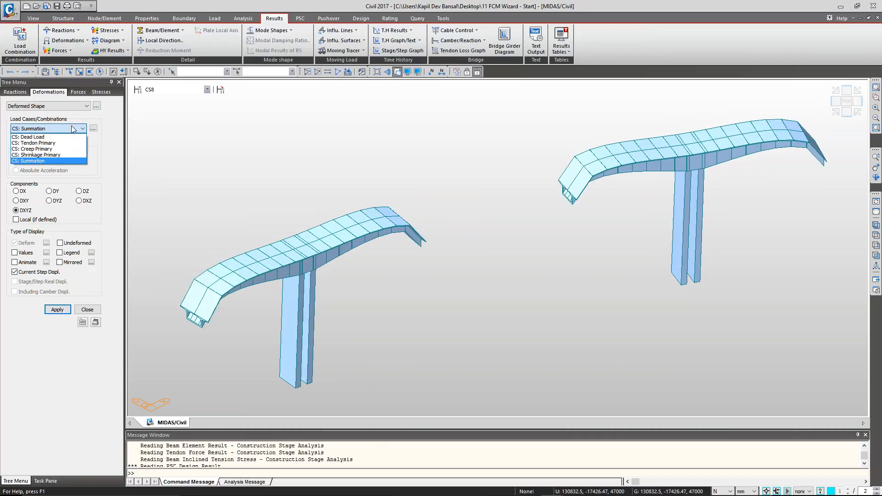
{"action": "left_click", "coordinate": [70, 138]}
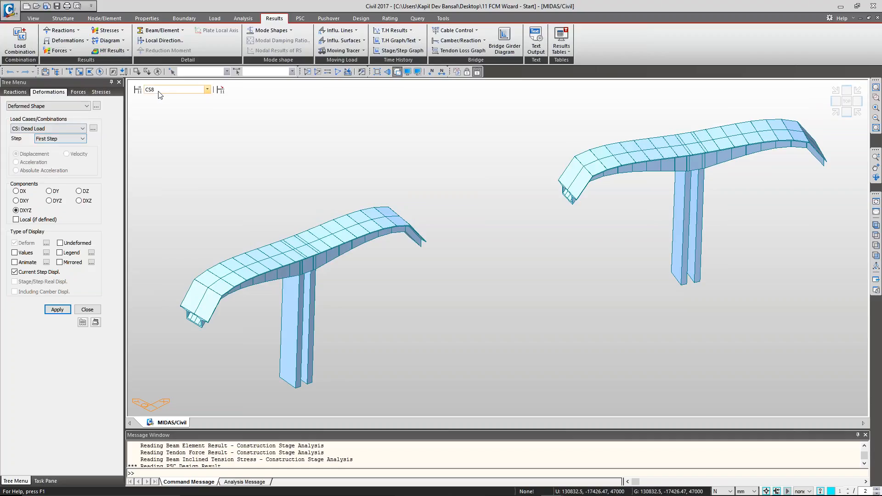
{"action": "left_click", "coordinate": [207, 90]}
{"action": "left_click", "coordinate": [166, 170]}
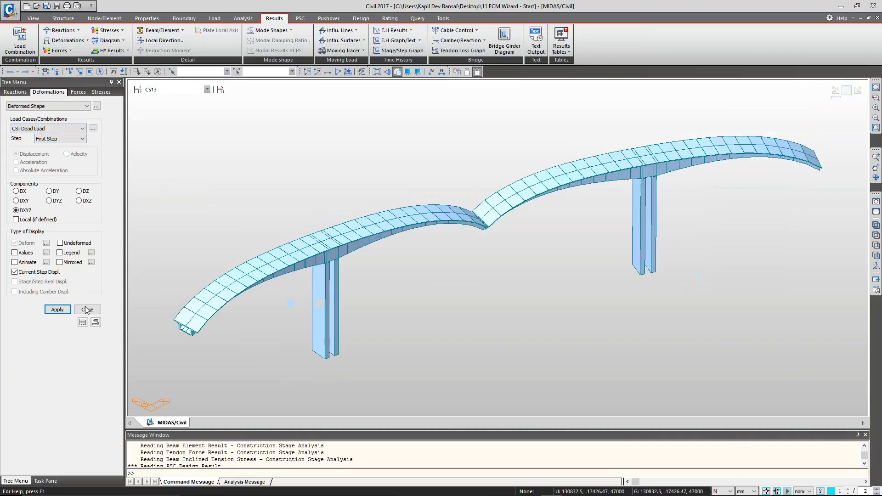
{"action": "left_click", "coordinate": [56, 309]}
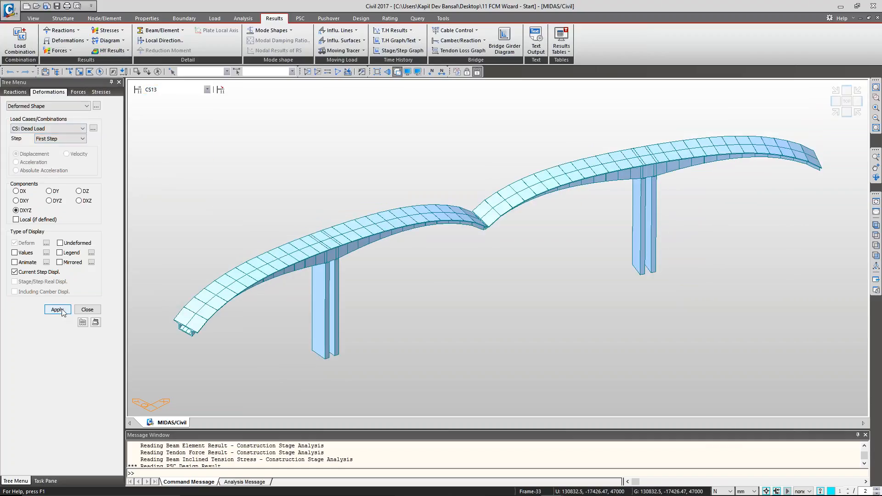
Step: Plot the CS13 dead-load deformation without Current Step Displ. and select deck element 15 in the first cantilever
{"action": "left_click", "coordinate": [51, 273]}
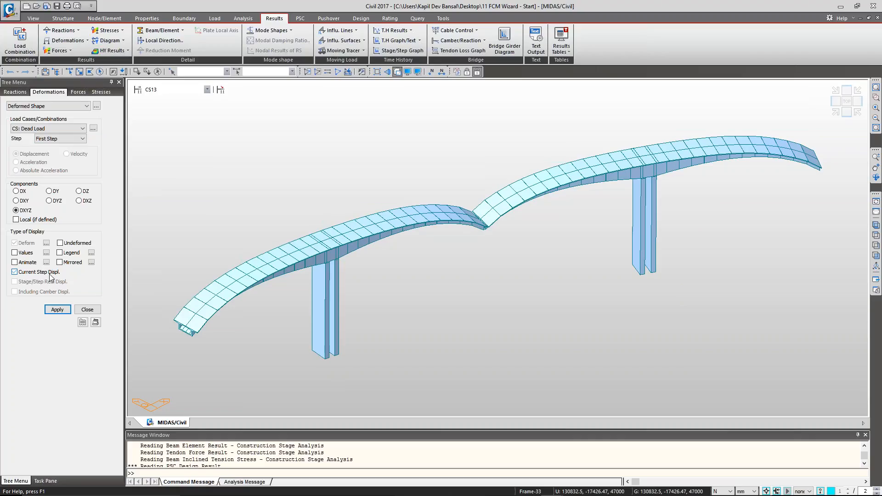
{"action": "left_click", "coordinate": [57, 309]}
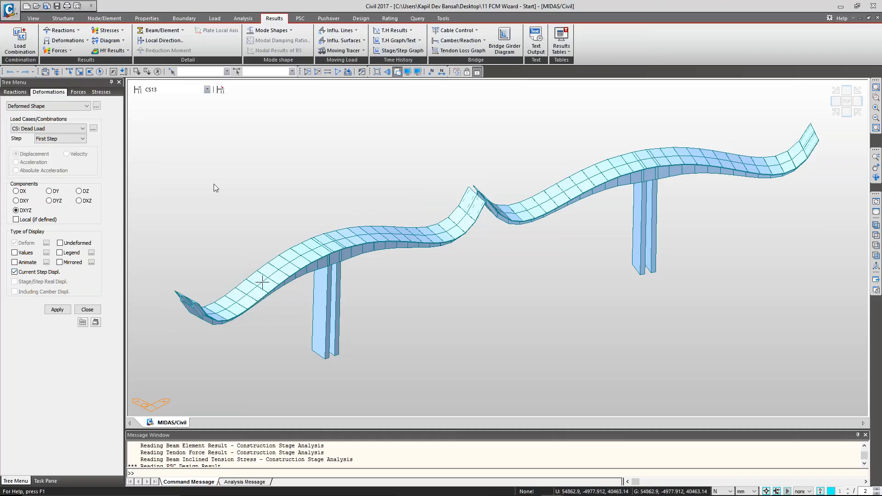
{"action": "left_click", "coordinate": [79, 72]}
{"action": "left_click", "coordinate": [269, 271]}
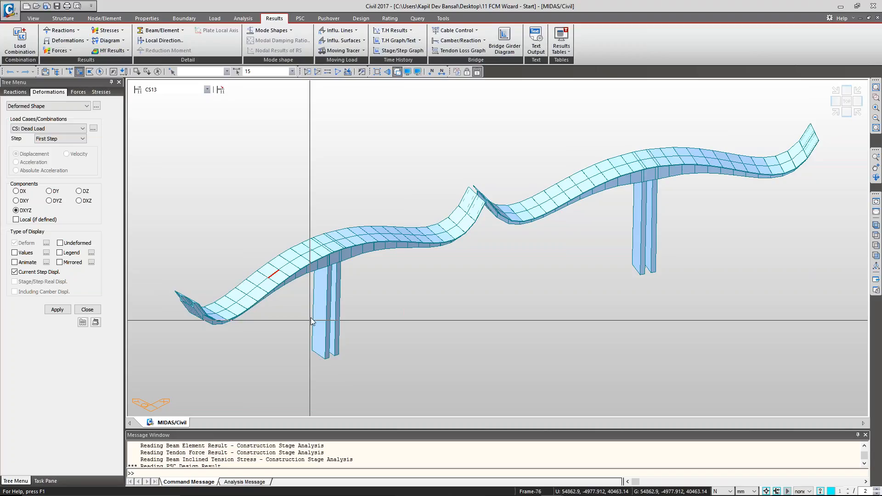
Step: Compare the CS13 dead-load deformed shape with Current Step Displ. enabled and then disabled
{"action": "left_click", "coordinate": [48, 275]}
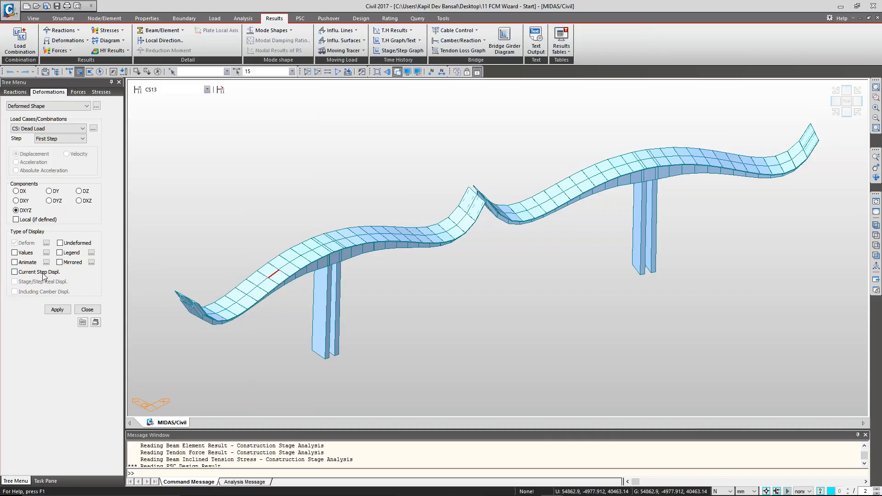
{"action": "left_click", "coordinate": [44, 274]}
{"action": "left_click", "coordinate": [57, 310]}
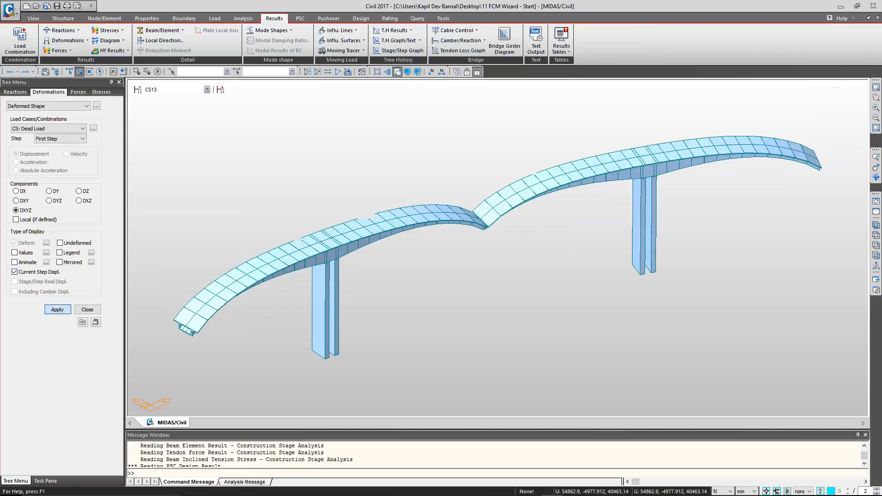
{"action": "left_click", "coordinate": [39, 274]}
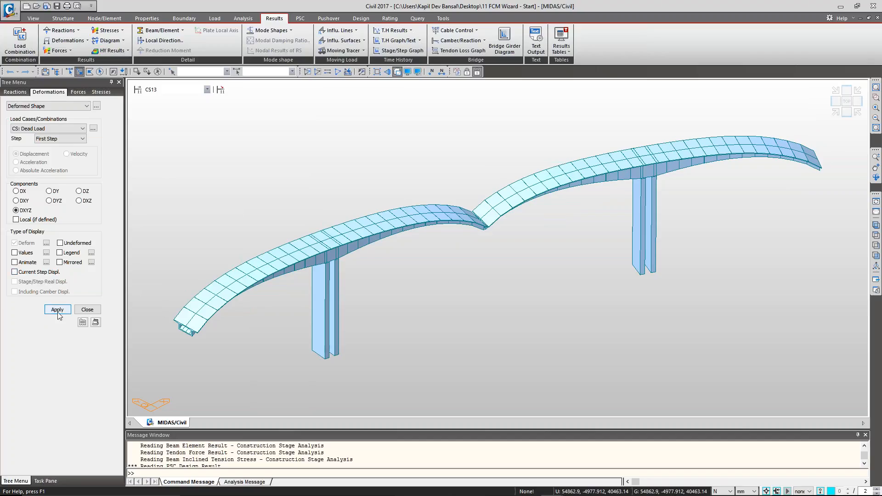
{"action": "left_click", "coordinate": [58, 311]}
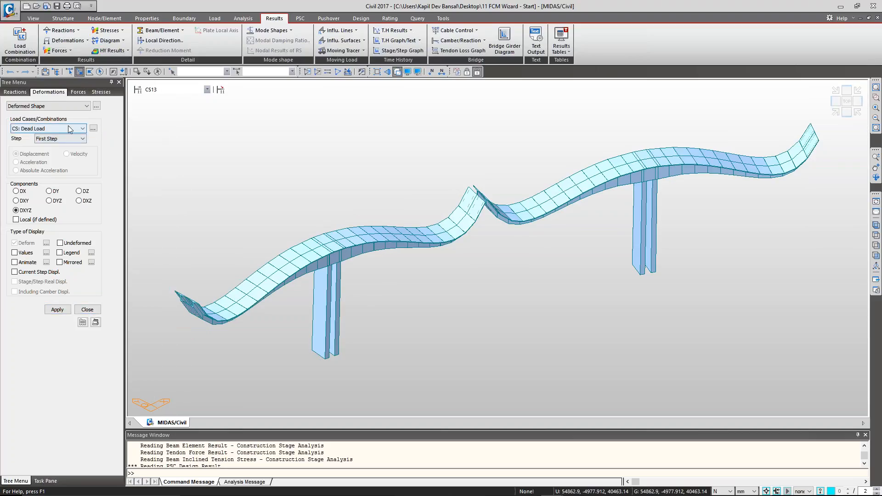
Step: Plot the DXYZ displacement contour for CS: Dead Load on the deformed bridge, with the legend shown
{"action": "left_click", "coordinate": [65, 106]}
{"action": "left_click", "coordinate": [57, 121]}
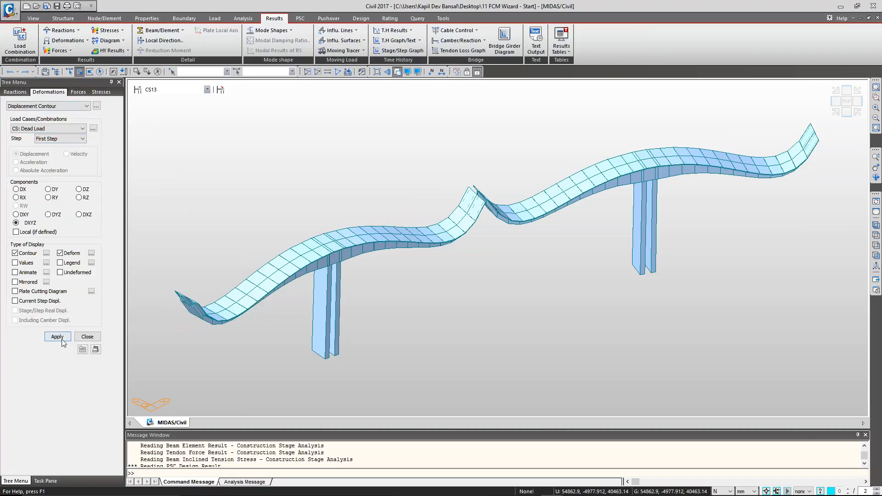
{"action": "left_click", "coordinate": [57, 336]}
{"action": "left_click", "coordinate": [60, 263]}
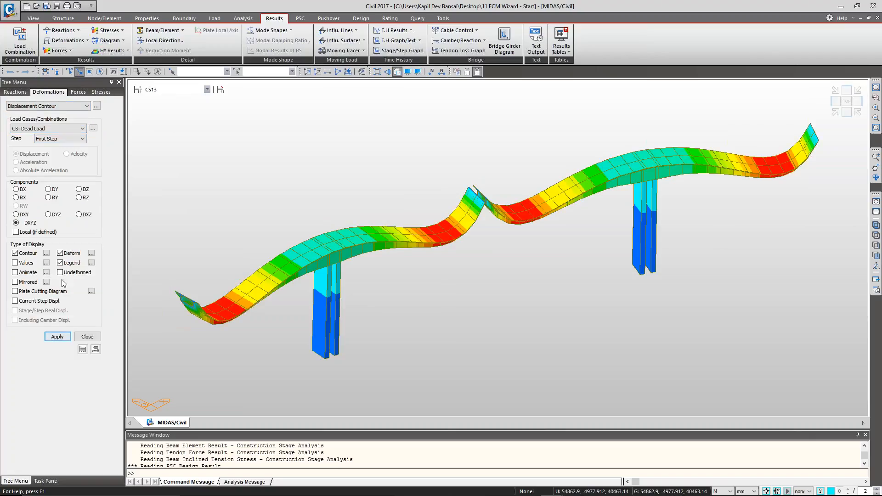
{"action": "left_click", "coordinate": [57, 336]}
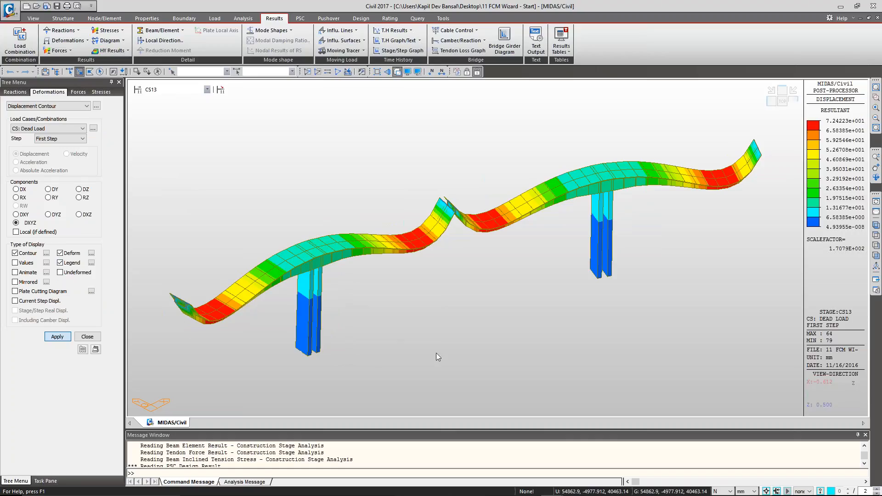
Step: Shrink the message area to enlarge the model view, and replot the displacement contour using current step displacements
{"action": "left_click_drag", "start_coordinate": [427, 430], "coordinate": [427, 473]}
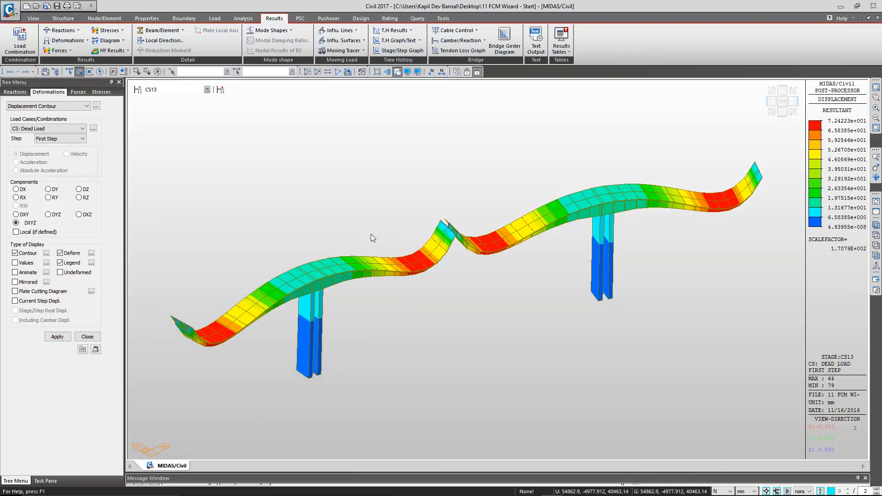
{"action": "left_click", "coordinate": [37, 301]}
{"action": "left_click", "coordinate": [55, 337]}
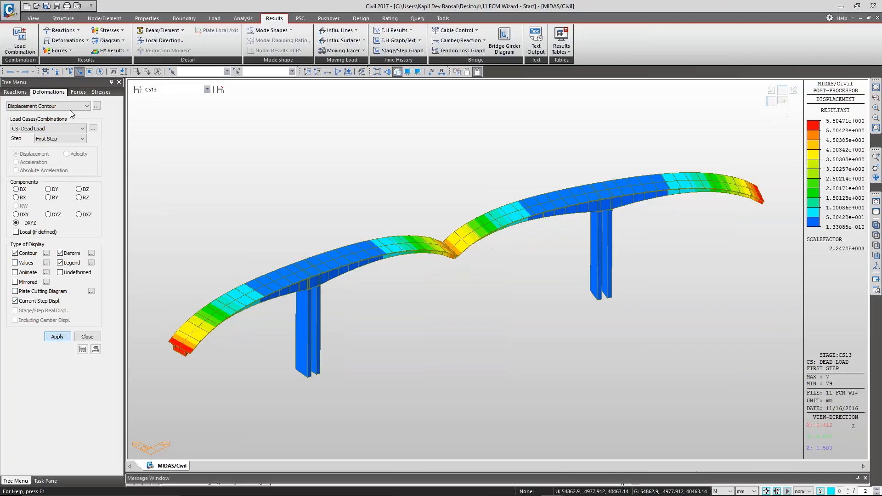
Step: Plot the beam force diagram of moment My for CS: Dead Load
{"action": "left_click", "coordinate": [78, 92]}
{"action": "left_click", "coordinate": [86, 106]}
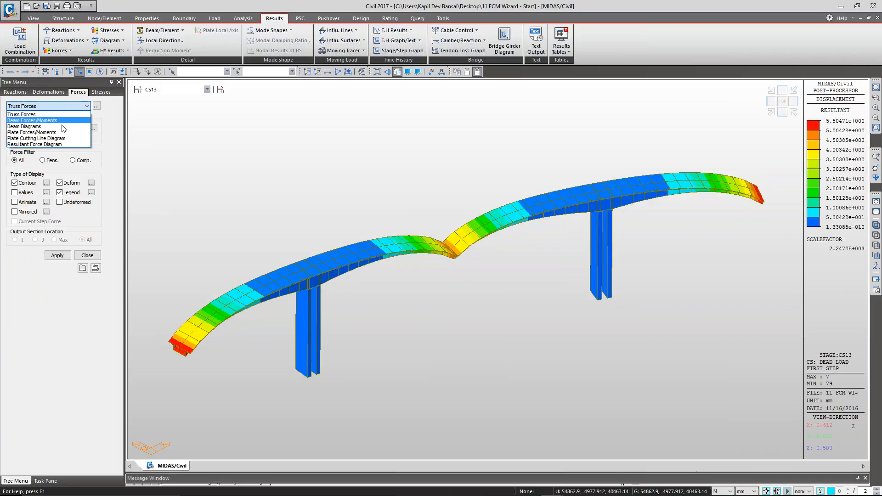
{"action": "left_click", "coordinate": [59, 126]}
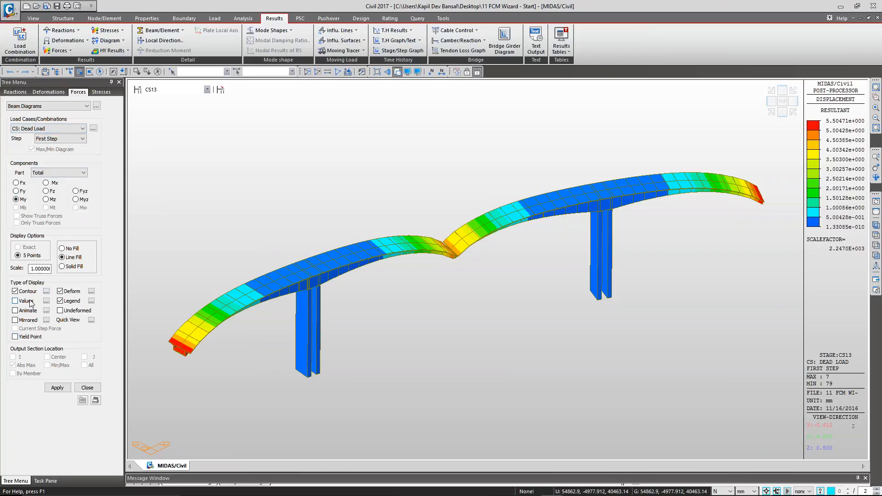
{"action": "left_click", "coordinate": [65, 387]}
Step: Redraw the moment diagram on the undeformed shape with solid fill, and view the bridge from the front
{"action": "left_click", "coordinate": [71, 291]}
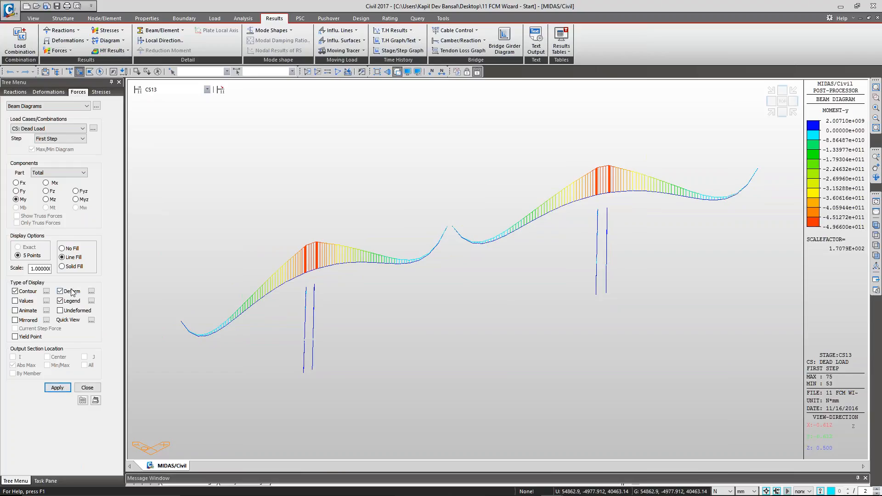
{"action": "left_click", "coordinate": [73, 267]}
{"action": "left_click", "coordinate": [57, 387]}
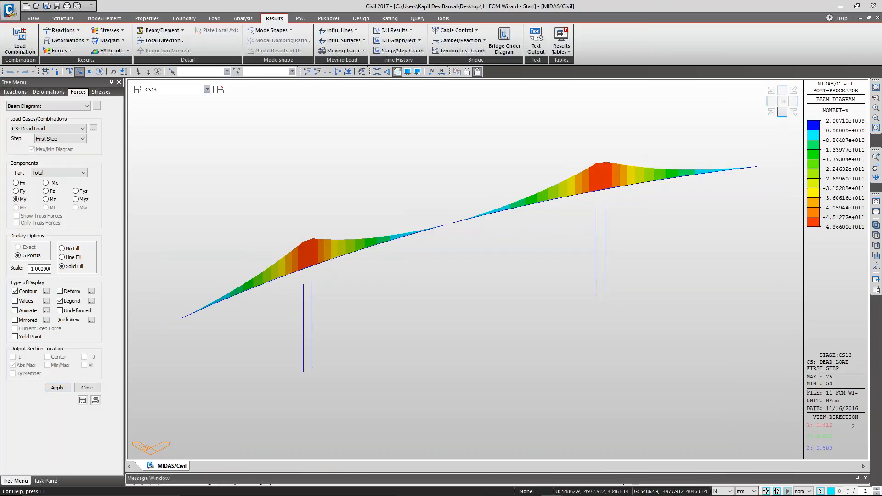
{"action": "left_click", "coordinate": [782, 111]}
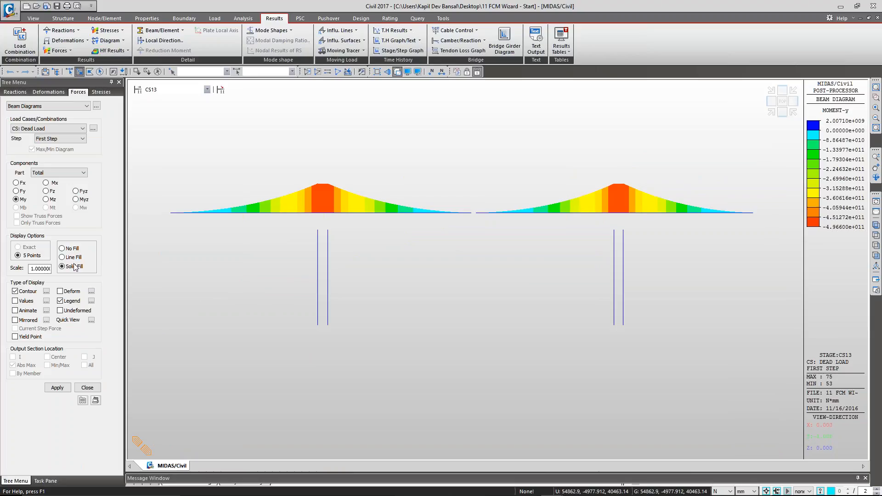
Step: Plot the My moment diagram for CS: Tendon Primary, followed by the one for CS: Tendon Secondary
{"action": "left_click", "coordinate": [56, 129]}
{"action": "left_click", "coordinate": [39, 145]}
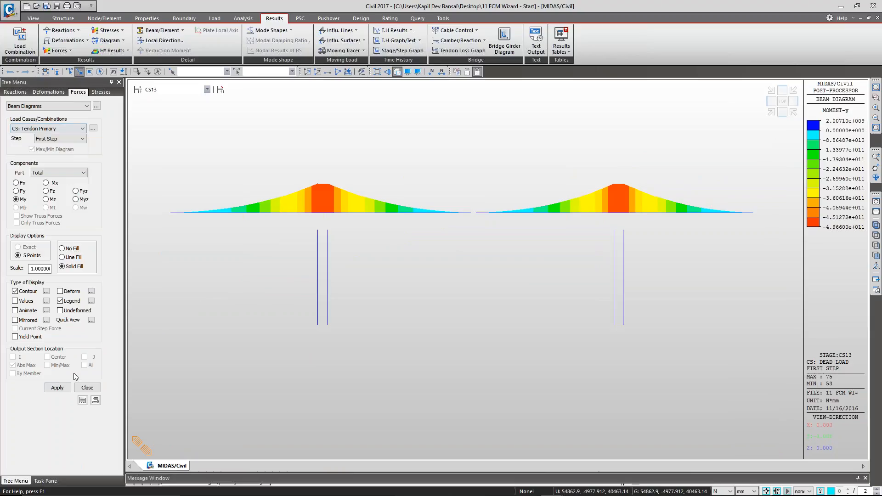
{"action": "left_click", "coordinate": [57, 387]}
{"action": "left_click", "coordinate": [60, 128]}
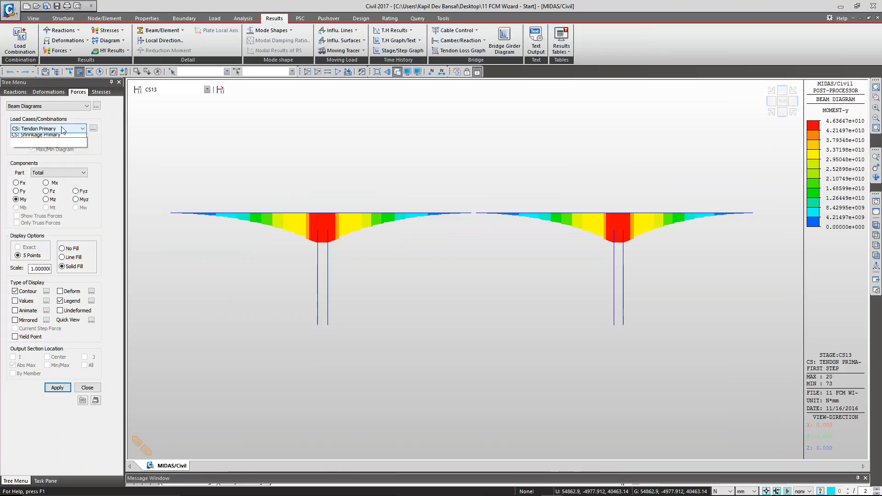
{"action": "key", "text": "Escape"}
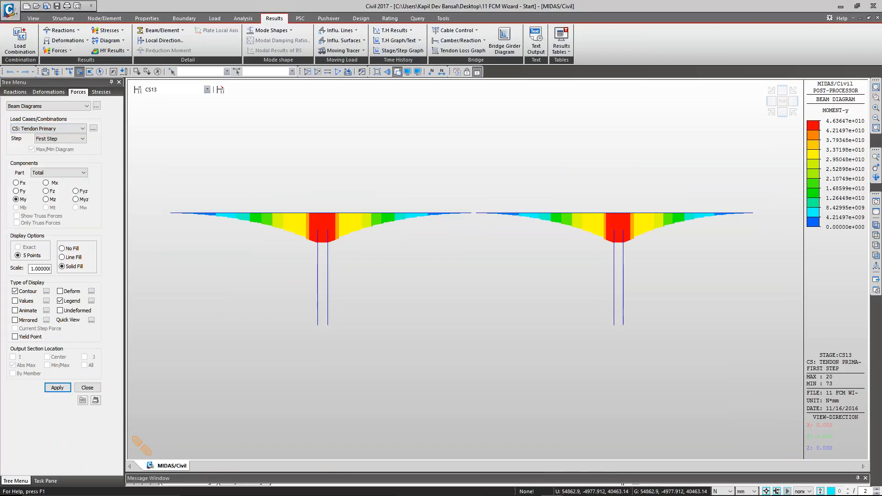
{"action": "left_click", "coordinate": [46, 129]}
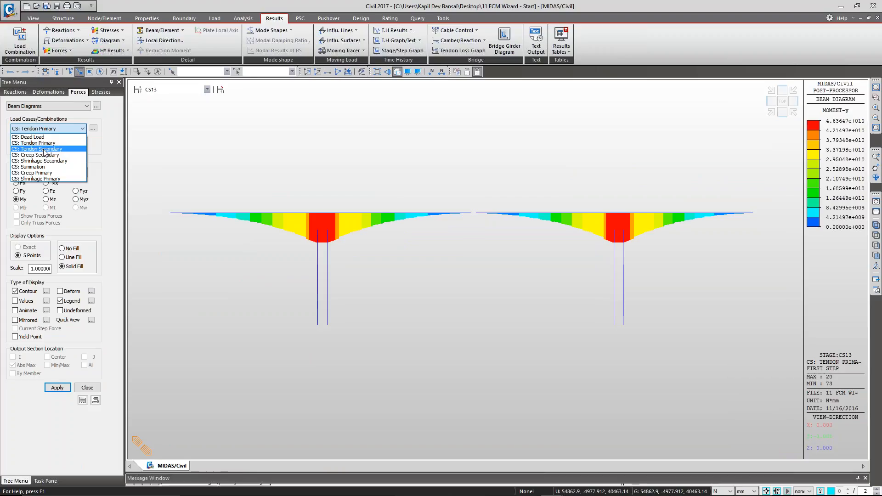
{"action": "left_click", "coordinate": [44, 148]}
{"action": "left_click", "coordinate": [57, 387]}
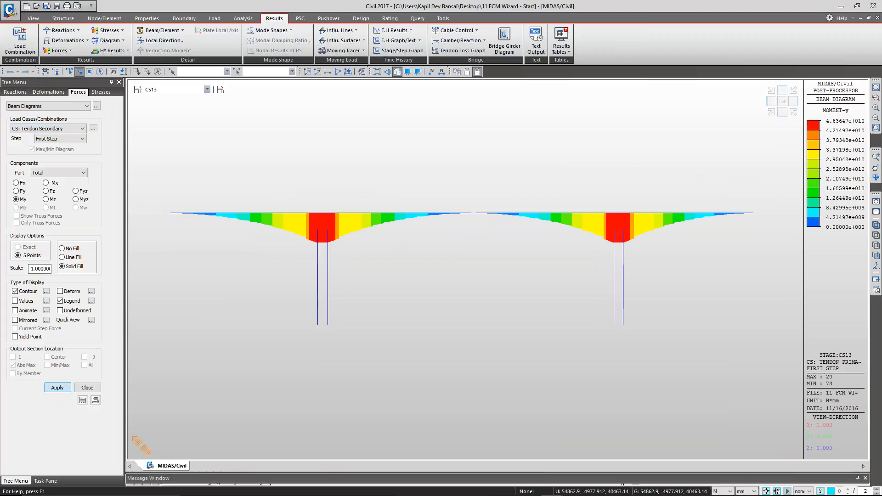
Step: Switch the My moment diagram back to the CS: Dead Load case
{"action": "left_click", "coordinate": [49, 129]}
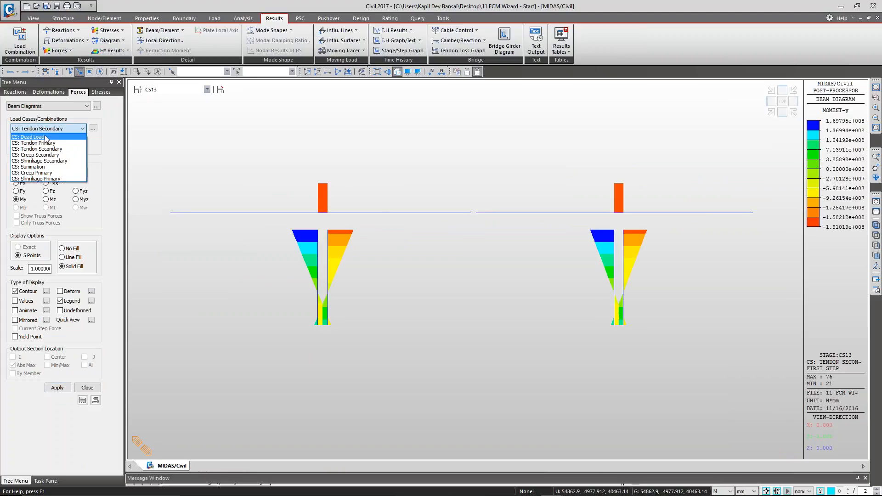
{"action": "left_click", "coordinate": [46, 137]}
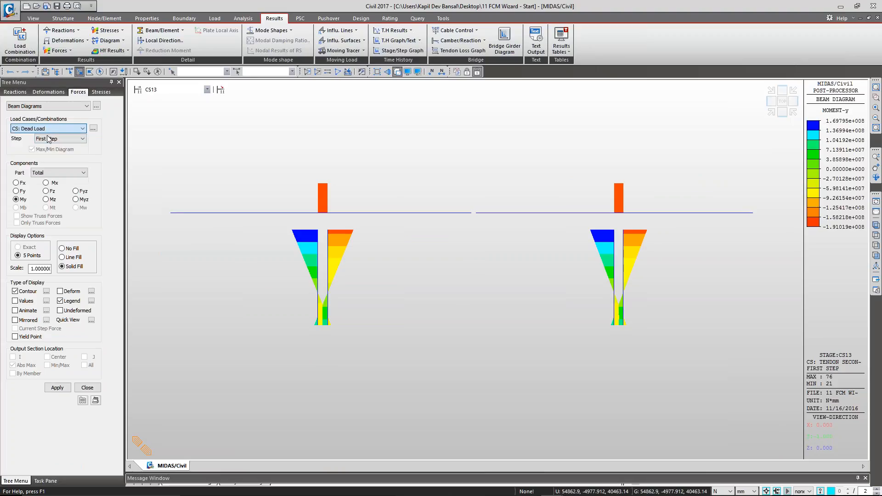
{"action": "left_click", "coordinate": [57, 387]}
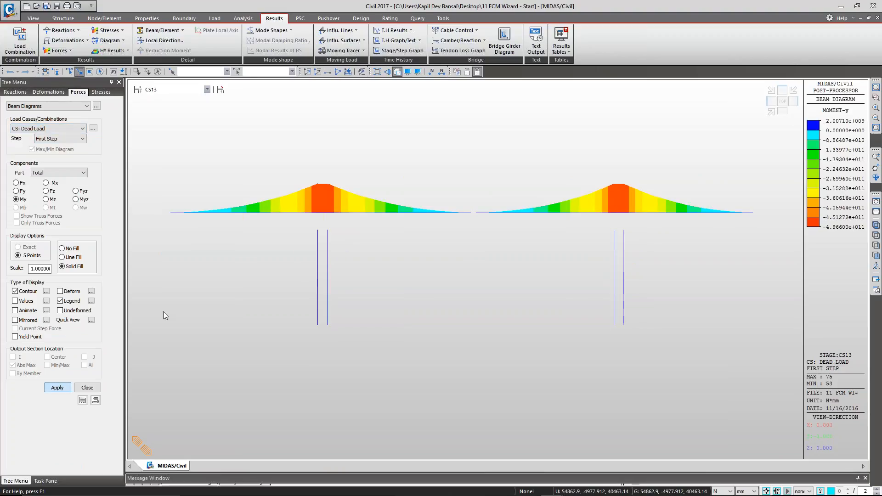
Step: Plot the axial force Fx diagram for CS: Dead Load and show it in an isometric view
{"action": "left_click", "coordinate": [21, 182]}
{"action": "left_click", "coordinate": [57, 387]}
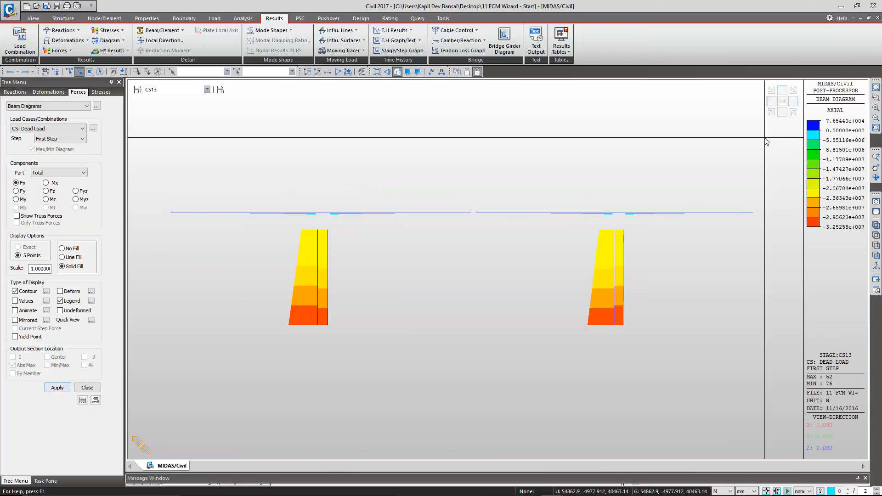
{"action": "left_click", "coordinate": [772, 112]}
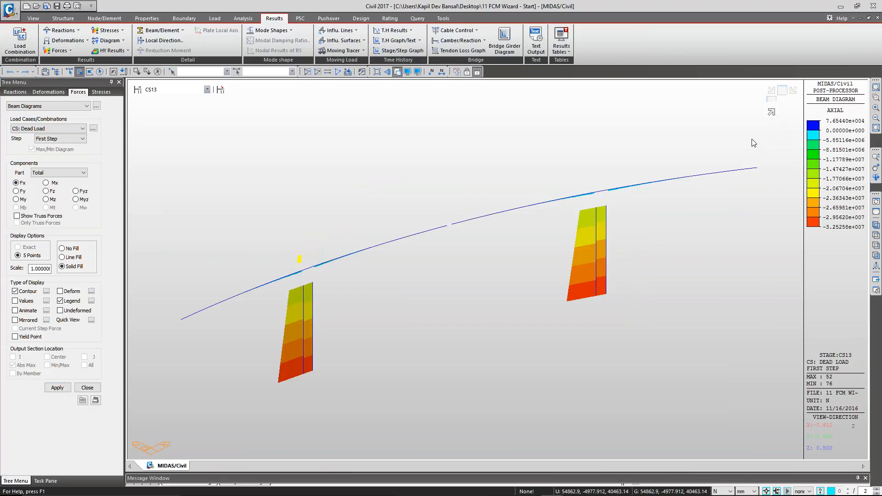
Step: Plot the axial force Fx diagram for the CS: Tendon Primary case
{"action": "left_click", "coordinate": [55, 127]}
{"action": "left_click", "coordinate": [51, 140]}
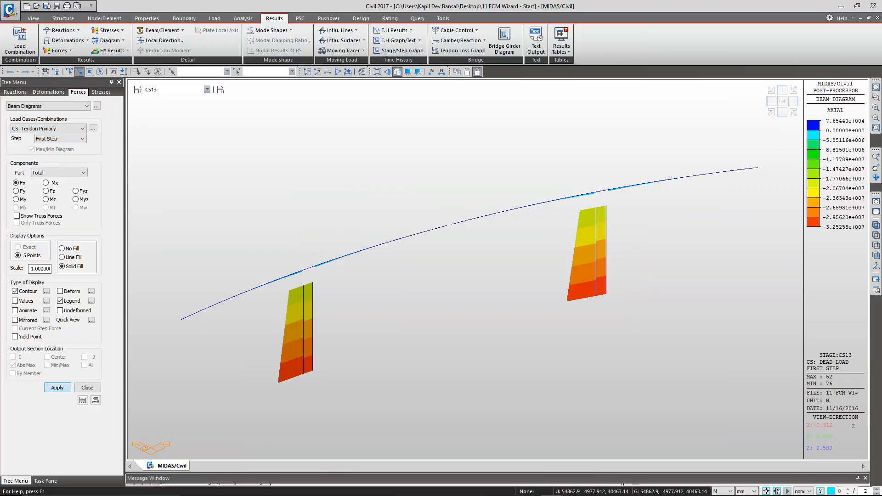
{"action": "left_click", "coordinate": [57, 388]}
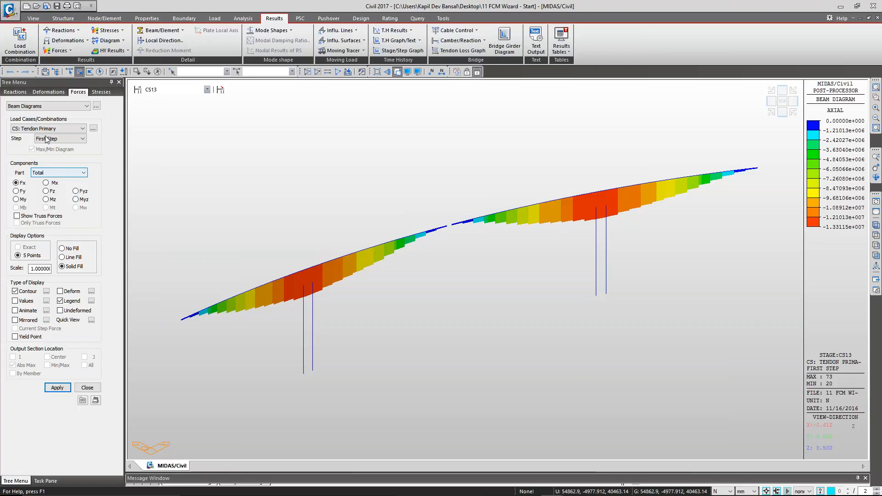
Step: Plot the shear force Fz diagram for CS: Tendon Primary, followed by its My moment diagram
{"action": "left_click", "coordinate": [46, 191]}
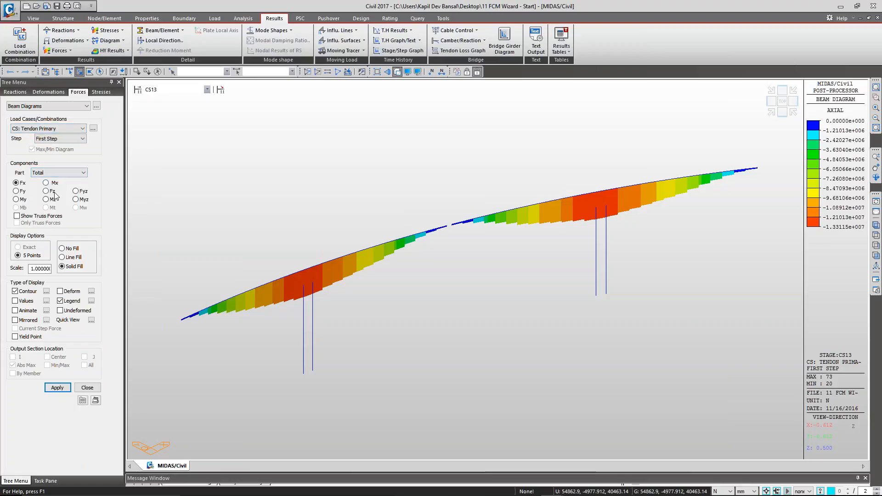
{"action": "left_click", "coordinate": [59, 388]}
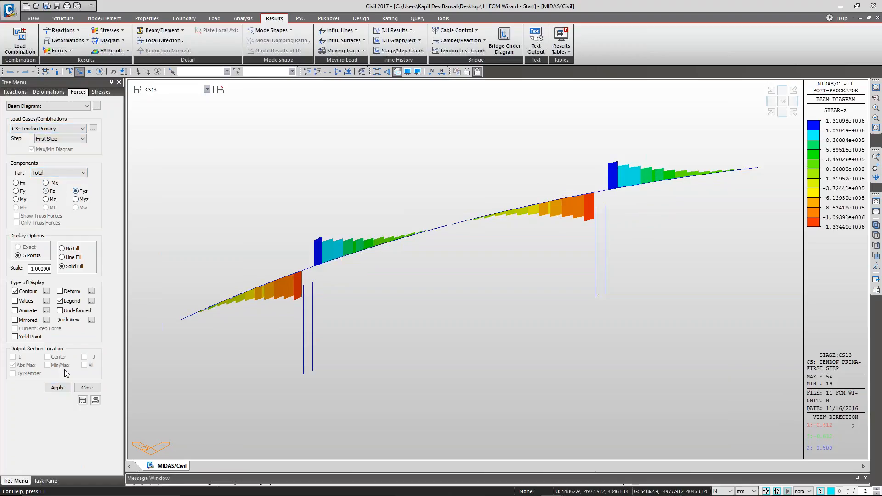
{"action": "left_click", "coordinate": [57, 388]}
{"action": "left_click", "coordinate": [57, 388]}
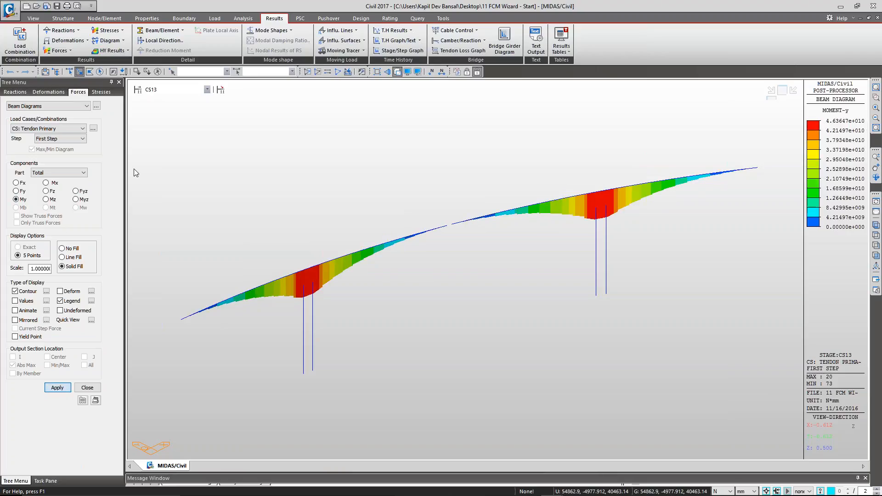
Step: Generate the beam force result table for Dead Load(CS) at stage step CS11:002(user1) and all CS13 steps, and look through its rows
{"action": "left_click", "coordinate": [96, 106]}
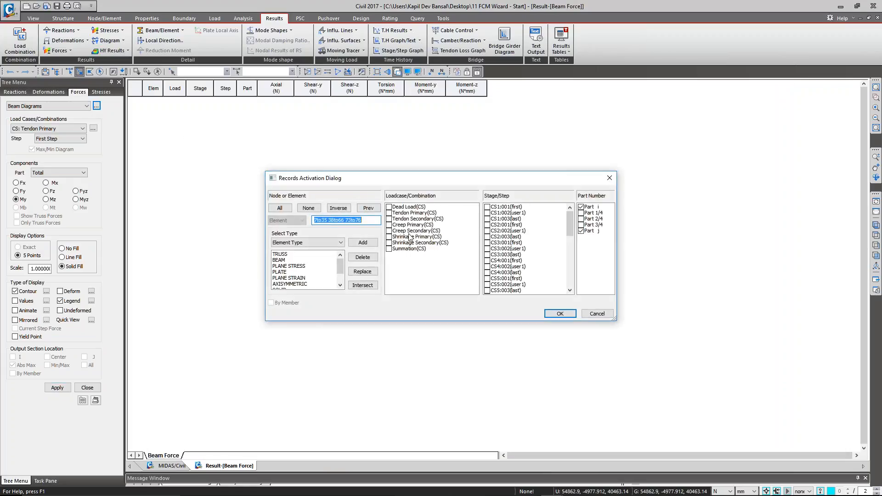
{"action": "left_click", "coordinate": [388, 207]}
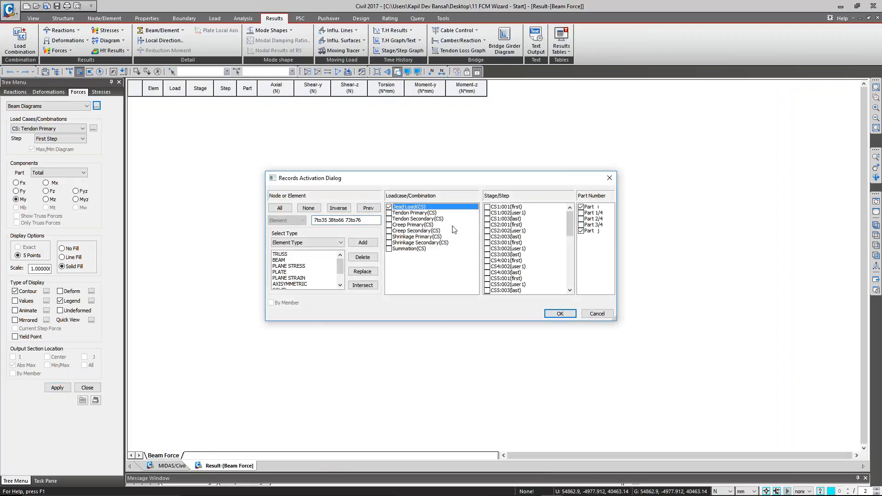
{"action": "scroll", "coordinate": [569, 231], "scroll_direction": "down", "scroll_amount": 7}
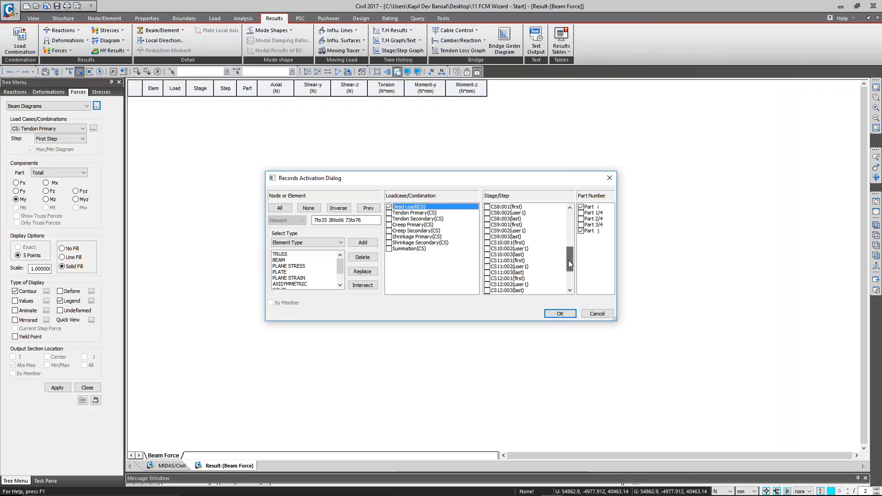
{"action": "left_click", "coordinate": [487, 267]}
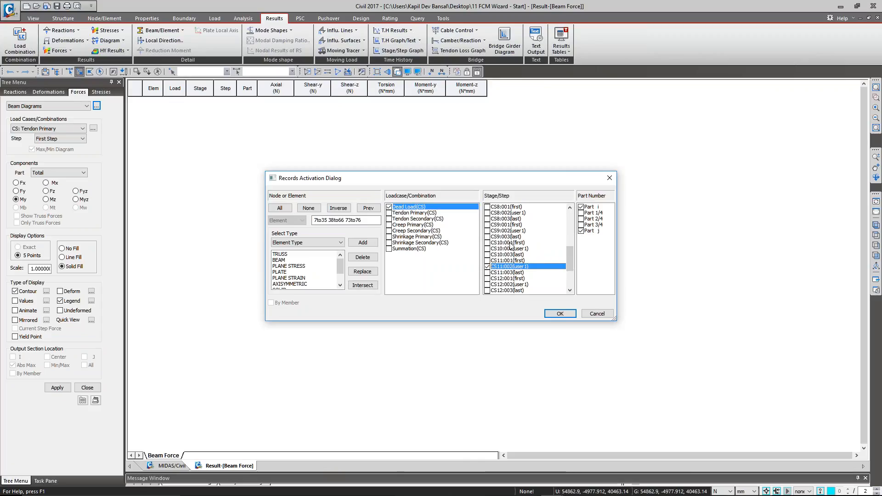
{"action": "left_click", "coordinate": [560, 314]}
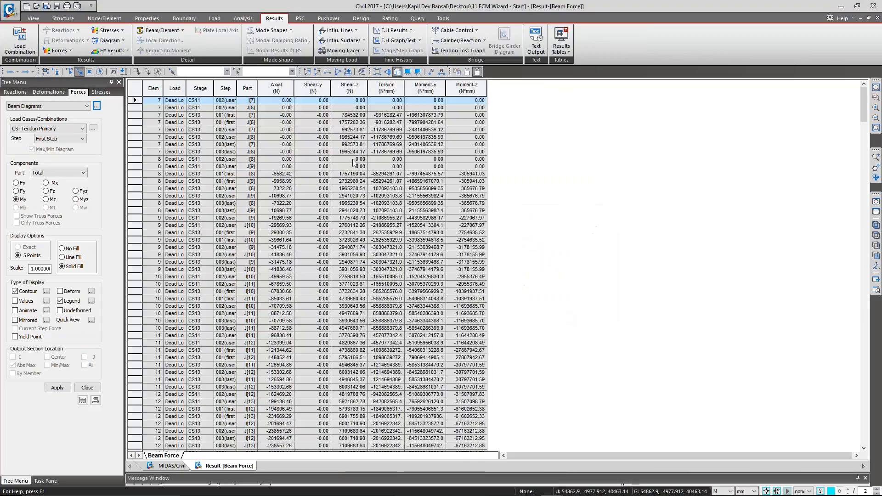
{"action": "scroll", "coordinate": [375, 225], "scroll_direction": "down", "scroll_amount": 8}
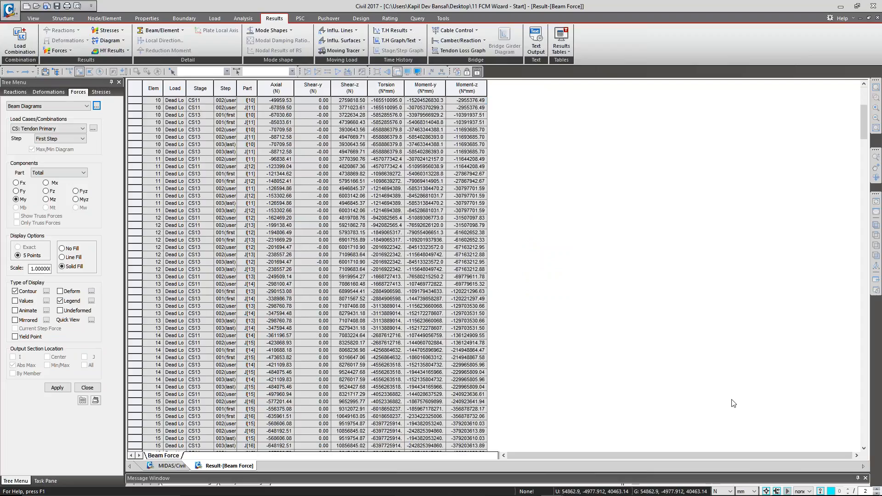
Step: Change the display units of the beam force table to kN and m
{"action": "left_click", "coordinate": [730, 491]}
{"action": "left_click", "coordinate": [726, 474]}
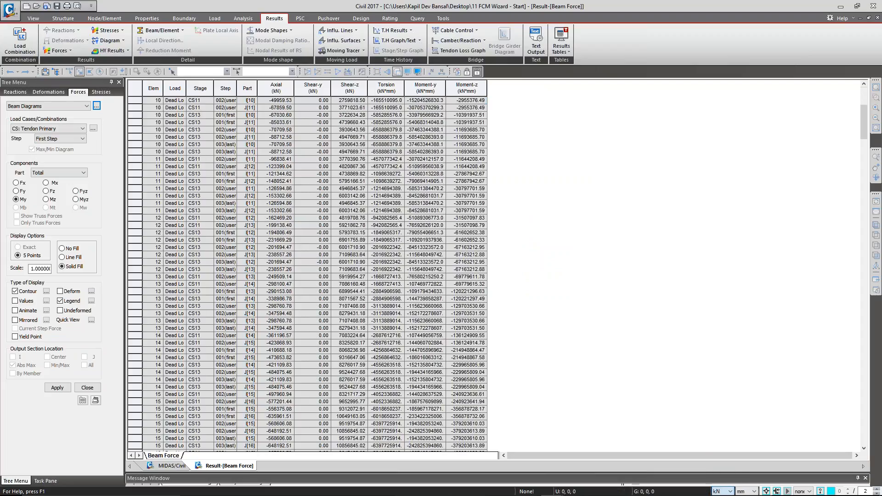
{"action": "left_click", "coordinate": [742, 492]}
{"action": "left_click", "coordinate": [747, 477]}
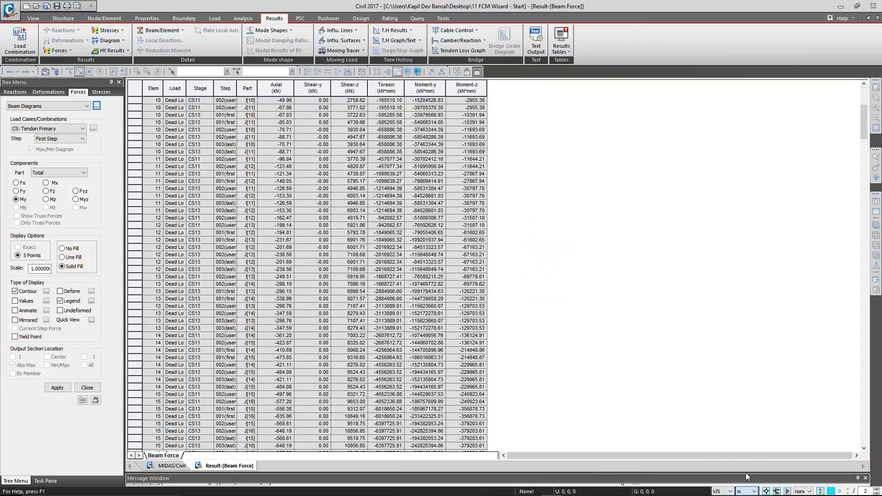
{"action": "left_click", "coordinate": [330, 237]}
{"action": "right_click", "coordinate": [316, 209]}
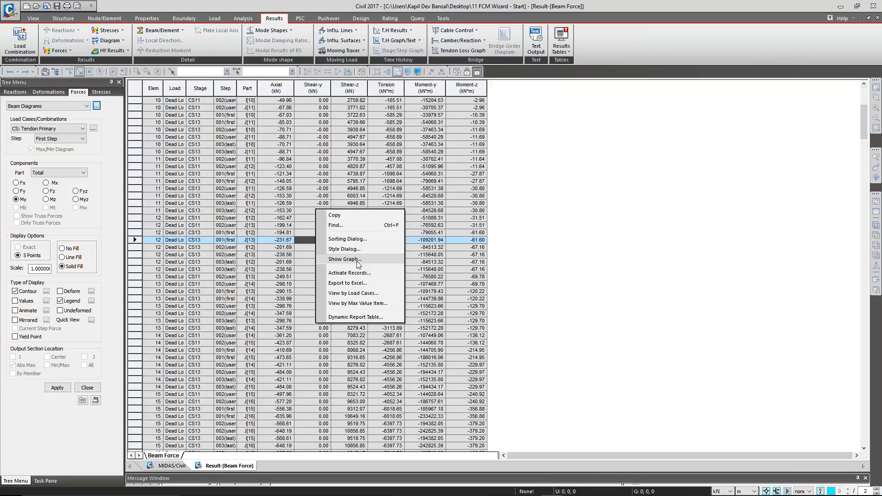
{"action": "left_click", "coordinate": [276, 283]}
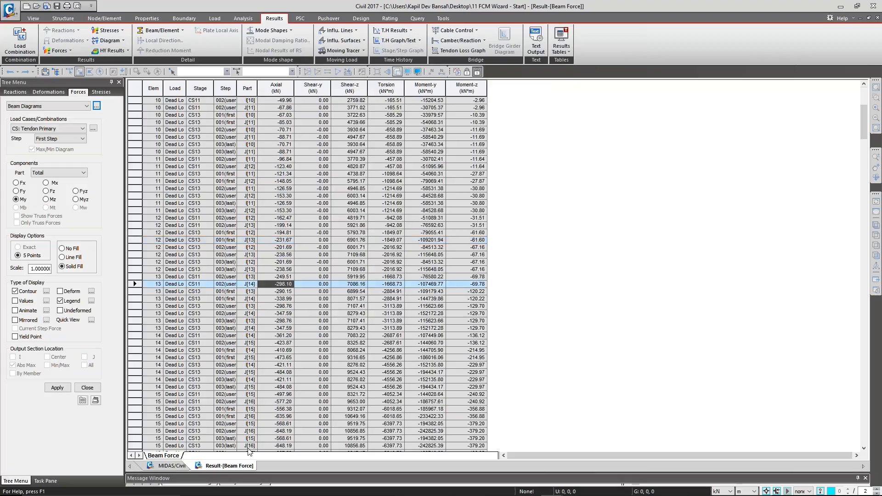
Step: Close the beam force result table and the beam diagram settings
{"action": "right_click", "coordinate": [226, 466]}
{"action": "left_click", "coordinate": [246, 483]}
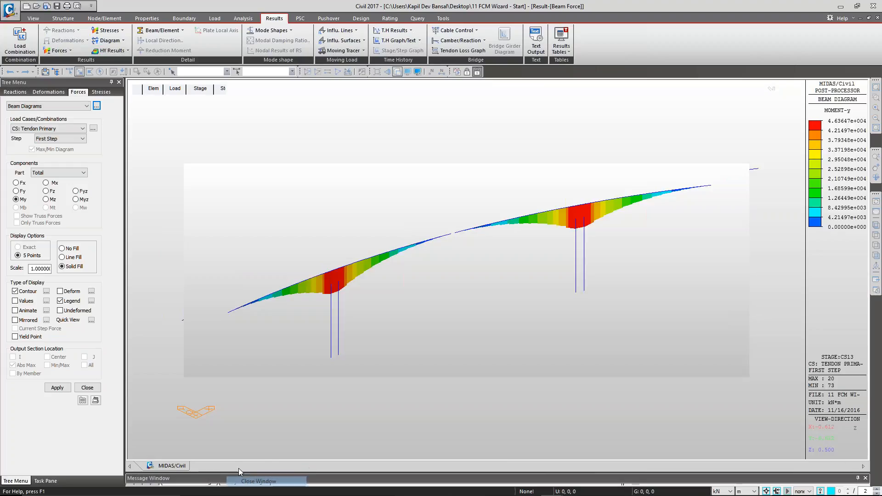
{"action": "left_click", "coordinate": [88, 389]}
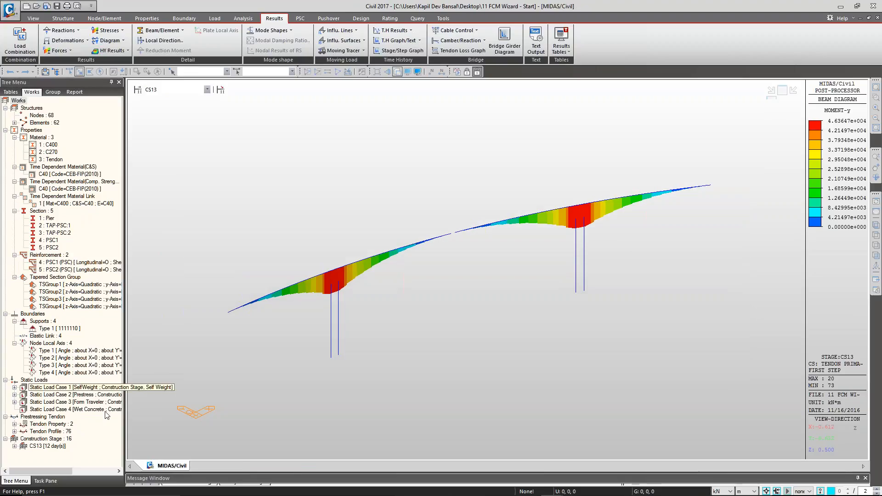
Step: Open the tendon loss result table by tendon group
{"action": "left_click", "coordinate": [554, 54]}
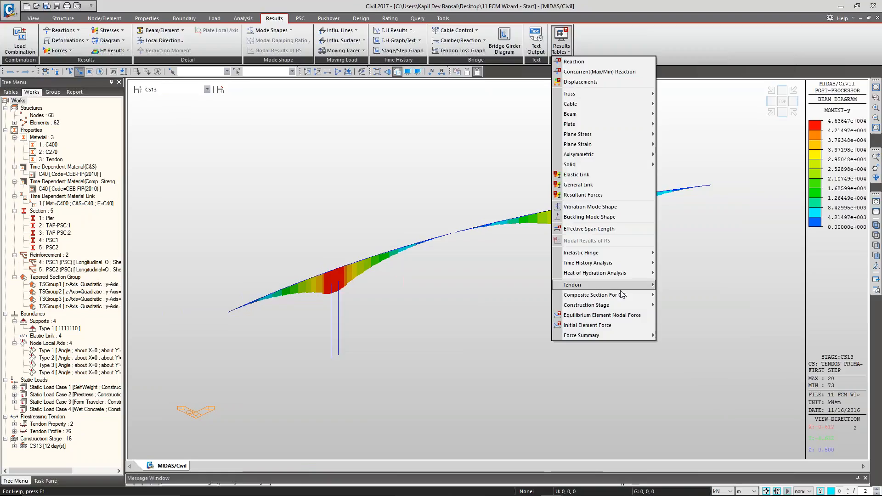
{"action": "mouse_move", "coordinate": [620, 284]}
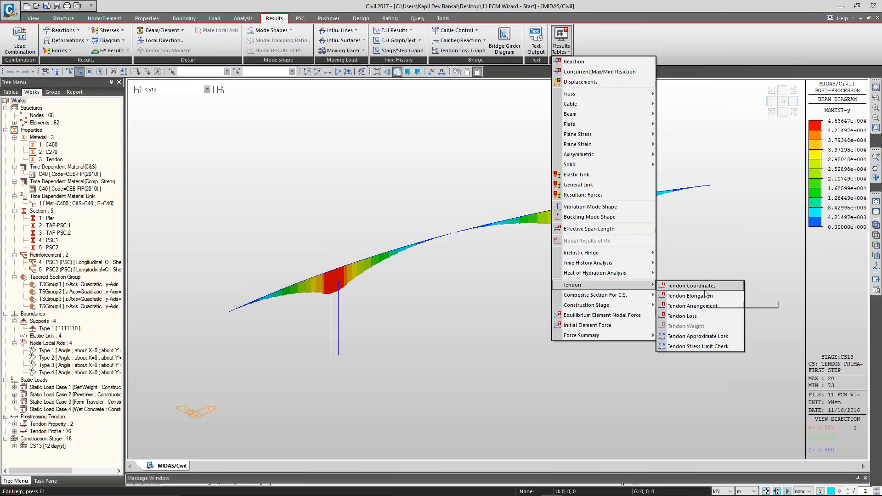
{"action": "left_click", "coordinate": [711, 316]}
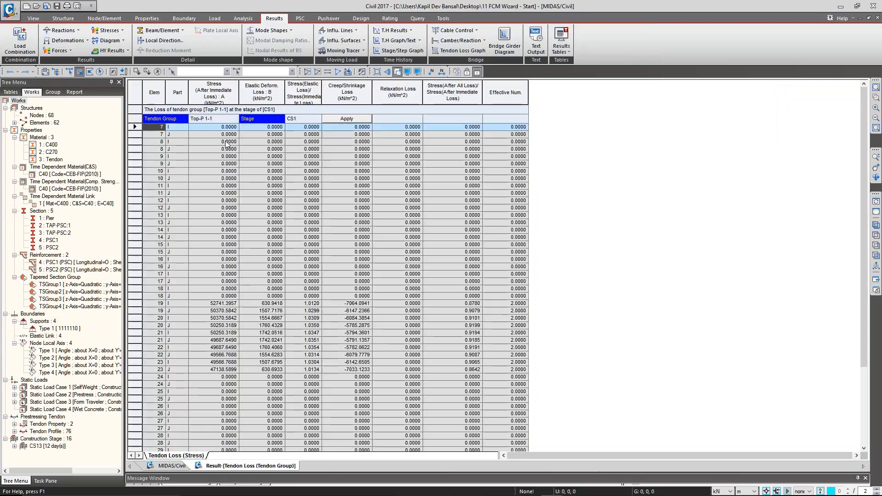
Step: Try to choose a stage for tendon groups FsmBot R-2, FsmBot L-1 and Bot-K 1-1 in the tendon loss table
{"action": "left_click", "coordinate": [236, 118]}
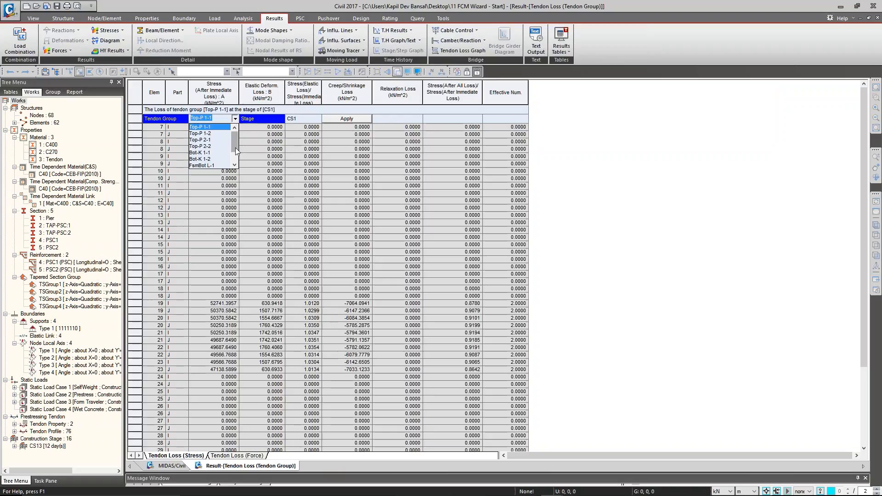
{"action": "scroll", "coordinate": [236, 147], "scroll_direction": "down", "scroll_amount": 2}
{"action": "left_click", "coordinate": [219, 169]}
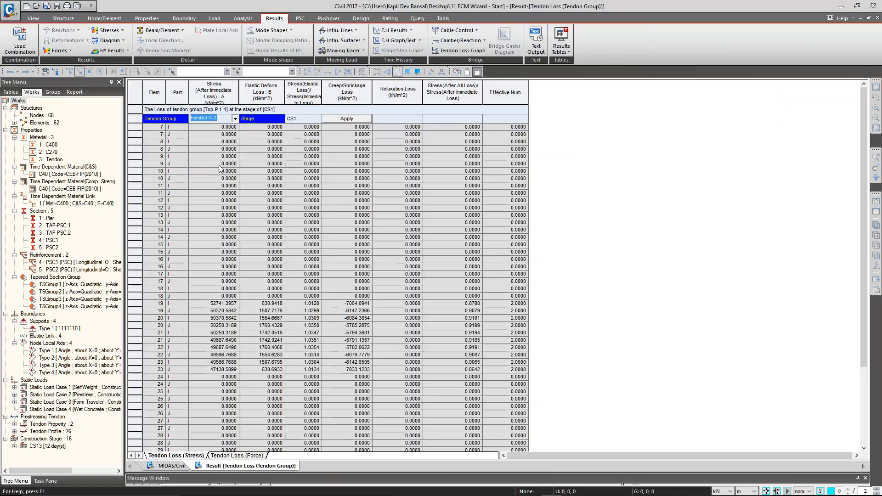
{"action": "left_click", "coordinate": [316, 118]}
{"action": "left_click", "coordinate": [234, 119]}
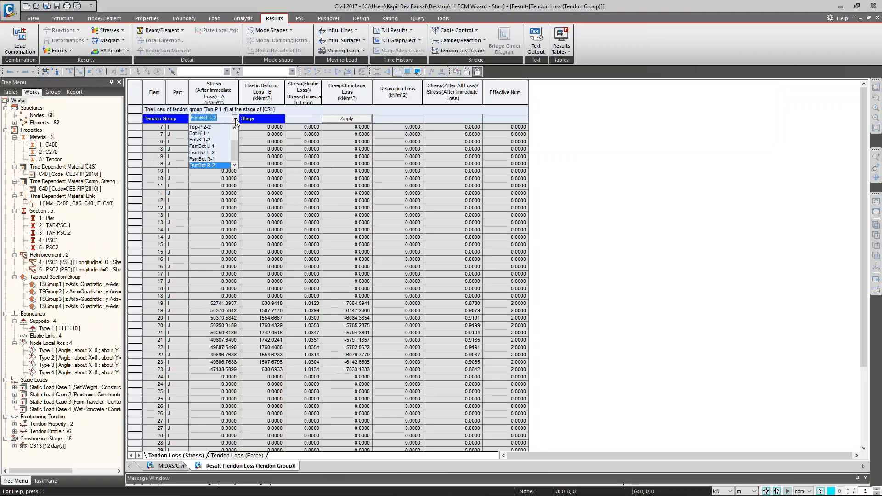
{"action": "left_click", "coordinate": [216, 146]}
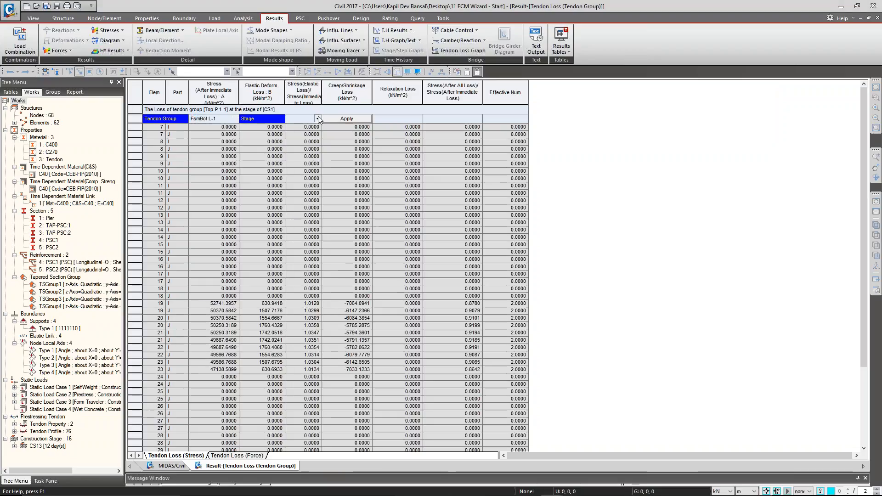
{"action": "left_click", "coordinate": [317, 119]}
{"action": "left_click", "coordinate": [235, 119]}
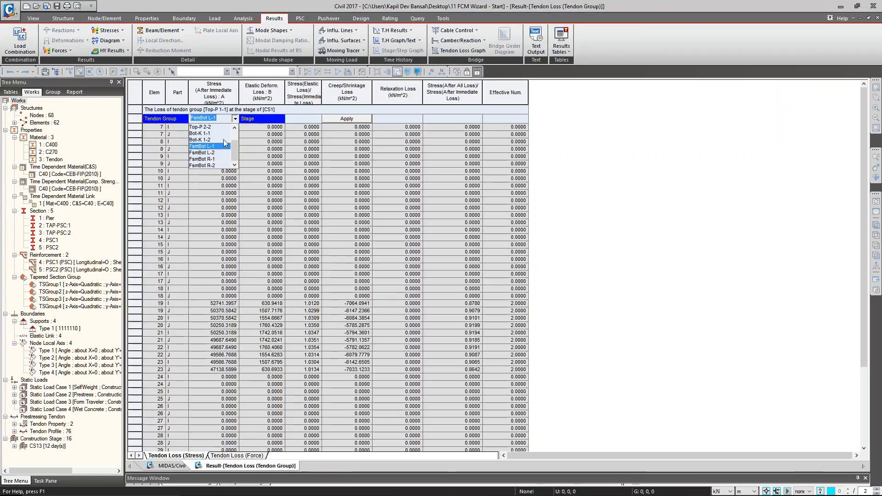
{"action": "left_click", "coordinate": [214, 136]}
{"action": "left_click", "coordinate": [318, 119]}
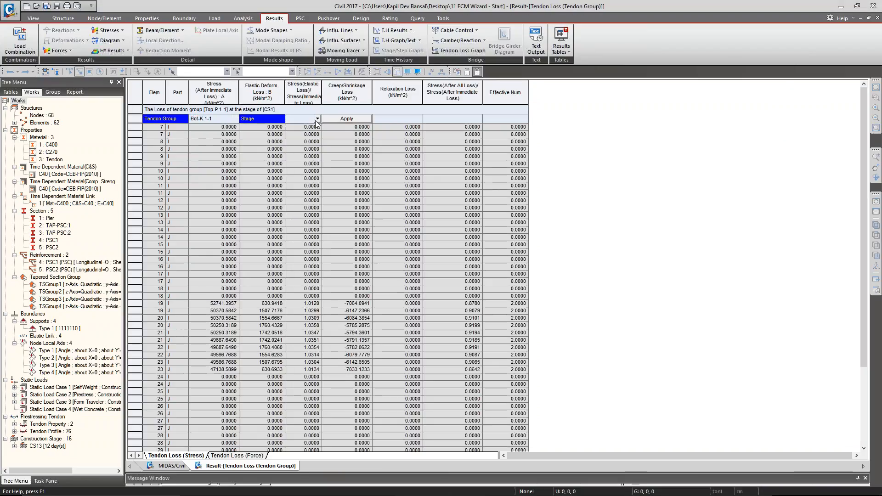
{"action": "left_click", "coordinate": [234, 118]}
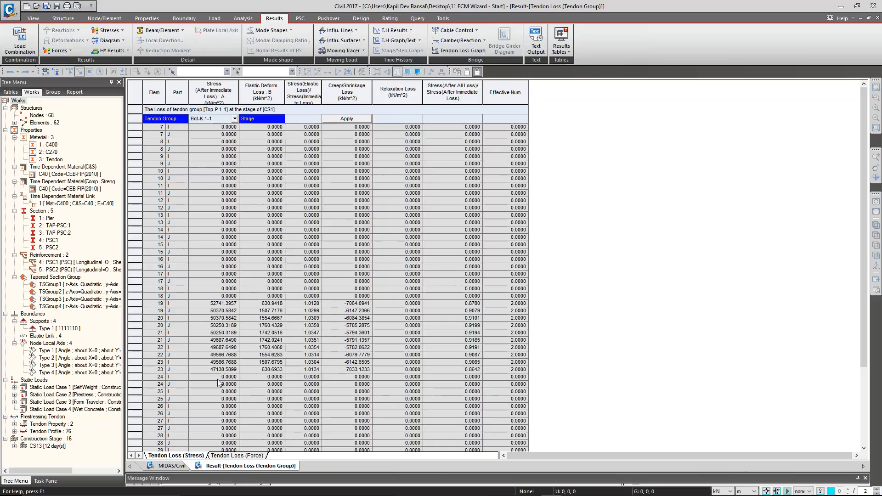
Step: Return to the model view and set the active construction stage to PostCS
{"action": "left_click", "coordinate": [171, 466]}
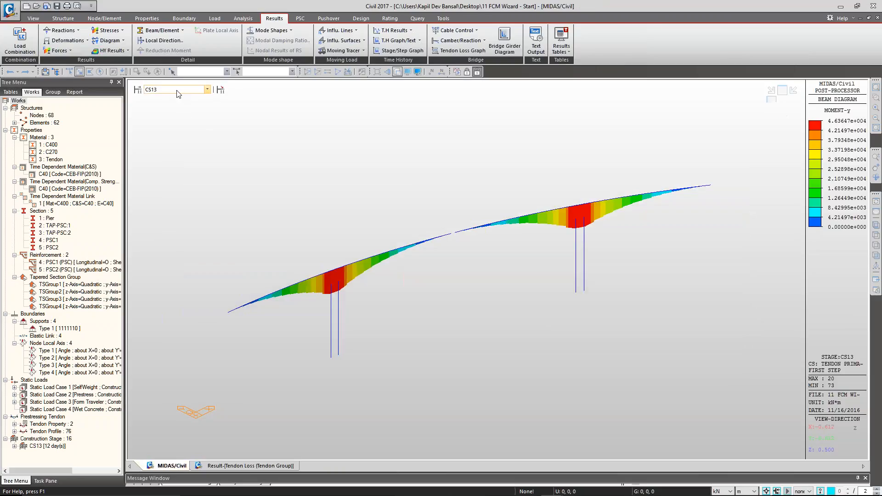
{"action": "left_click", "coordinate": [200, 92]}
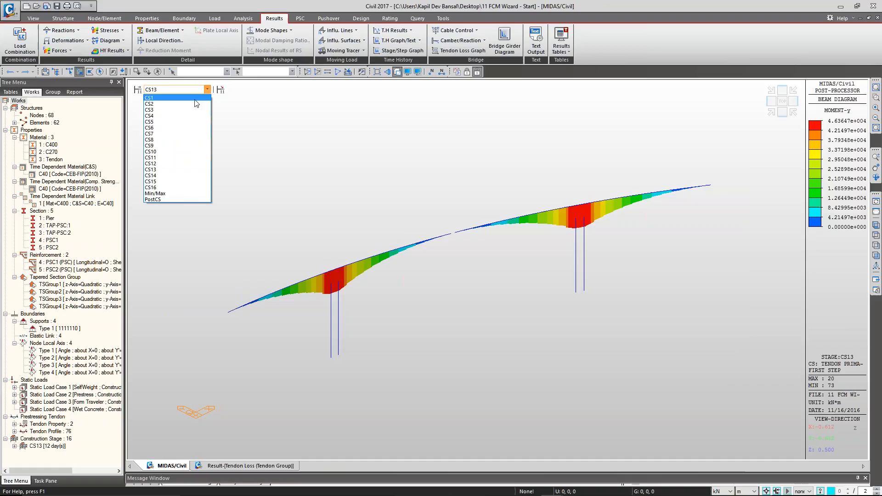
{"action": "left_click", "coordinate": [175, 197]}
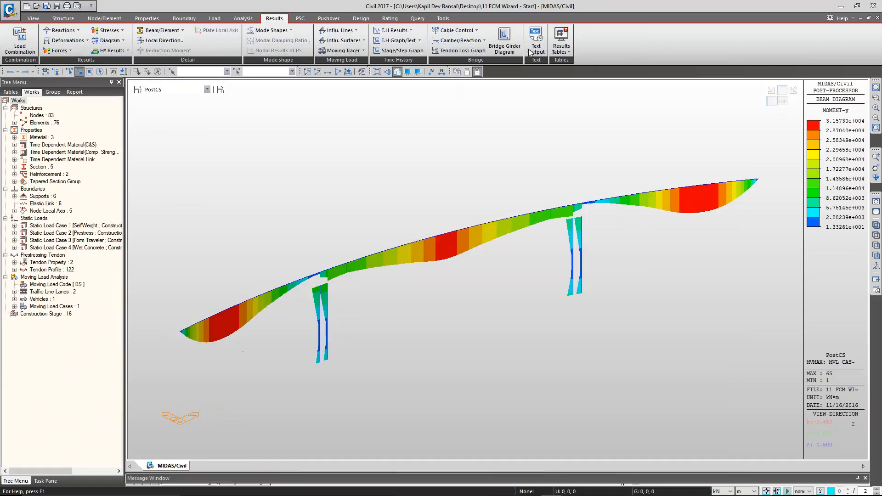
Step: Open the tendon loss table for the PostCS stage and examine the stress rows of elements 19 to 23
{"action": "left_click", "coordinate": [561, 51]}
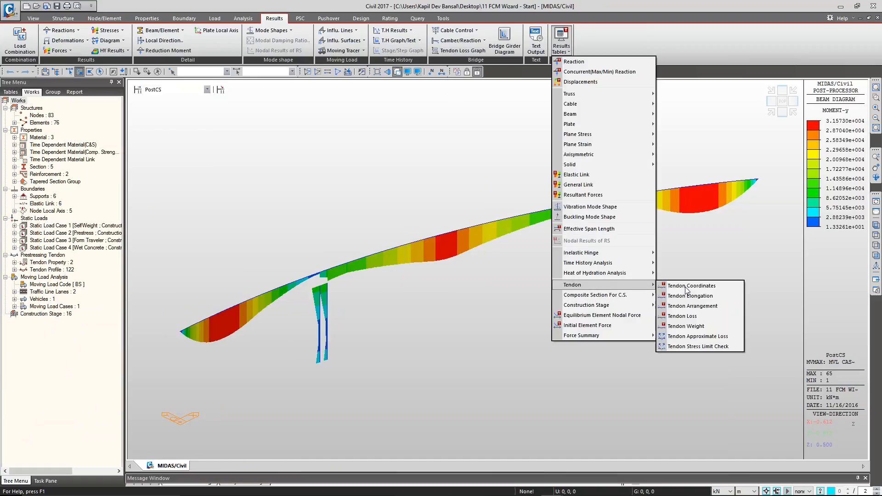
{"action": "left_click", "coordinate": [686, 316]}
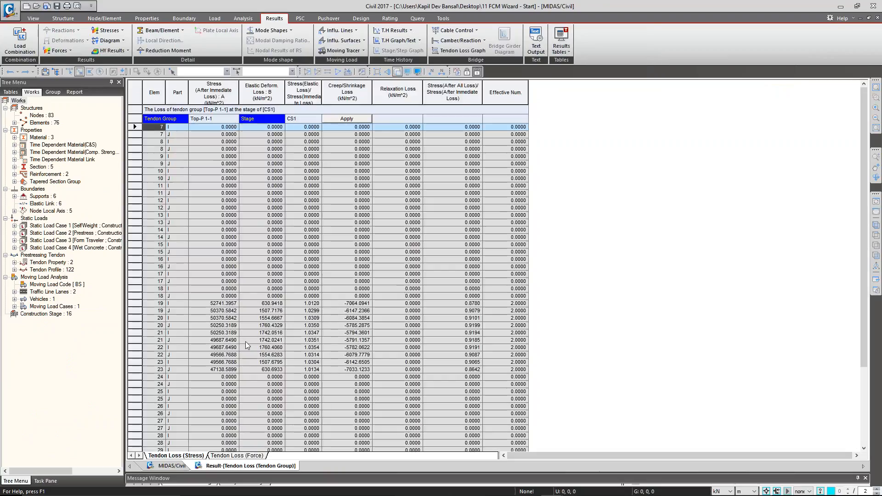
{"action": "scroll", "coordinate": [245, 341], "scroll_direction": "down", "scroll_amount": 1}
{"action": "left_click_drag", "start_coordinate": [137, 277], "coordinate": [145, 340]}
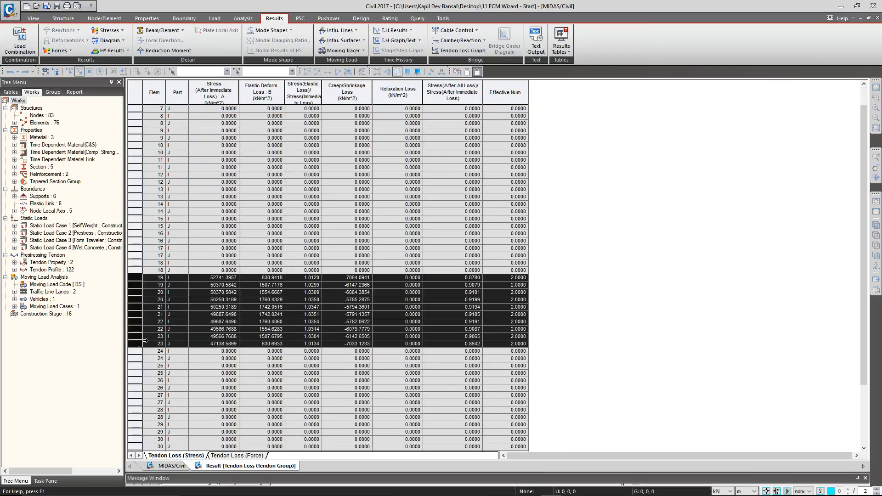
Step: Show the tendon losses as forces for tendon group Bot-K 1-1 at stage CS16
{"action": "left_click", "coordinate": [237, 456]}
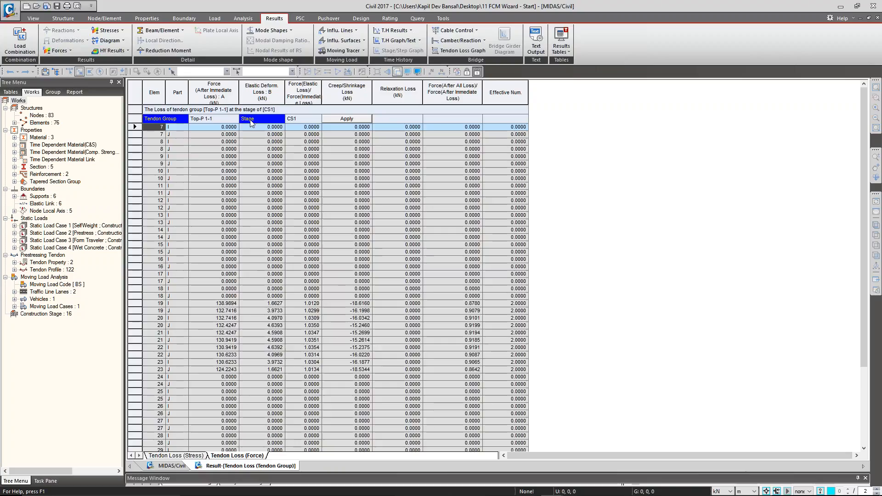
{"action": "left_click", "coordinate": [213, 118]}
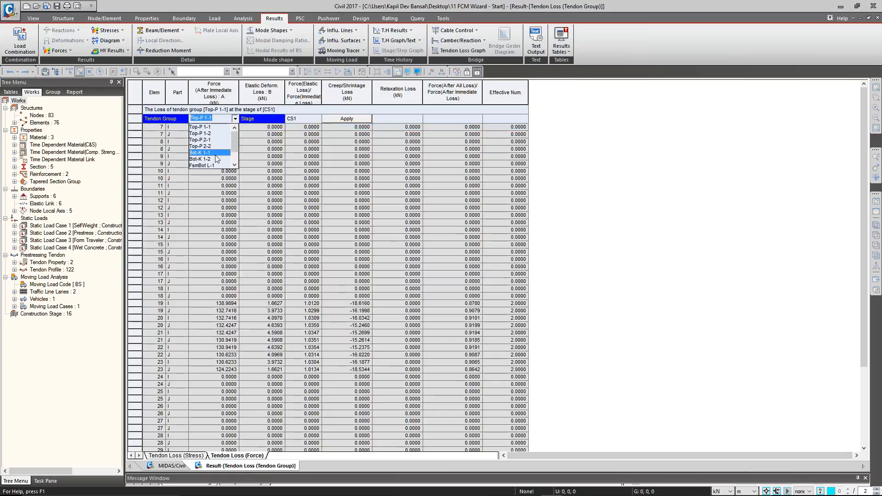
{"action": "left_click", "coordinate": [202, 153]}
{"action": "left_click", "coordinate": [318, 119]}
{"action": "left_click", "coordinate": [302, 127]}
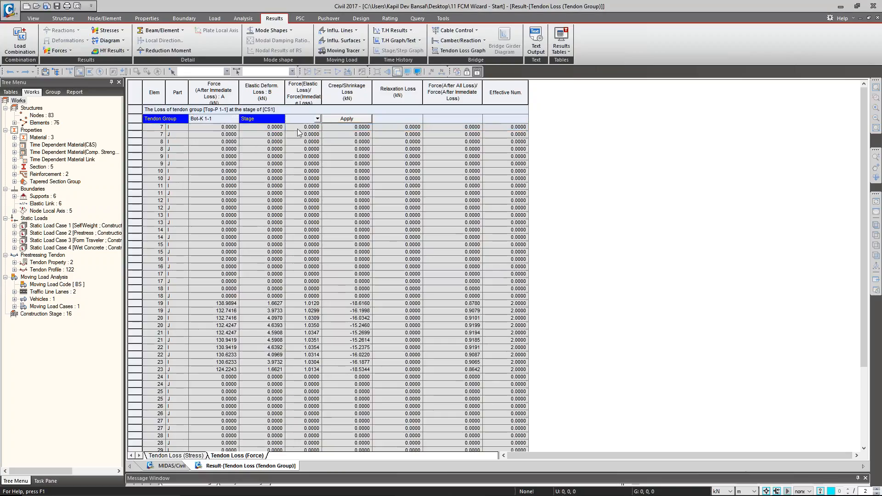
{"action": "left_click", "coordinate": [335, 119]}
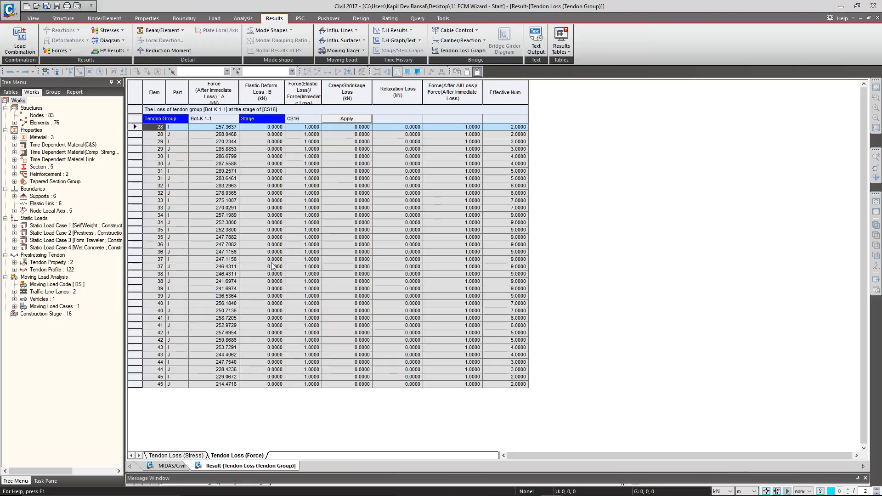
Step: Show the tendon force losses for tendon group Top-P 1-1 at stage CS16
{"action": "left_click", "coordinate": [238, 120]}
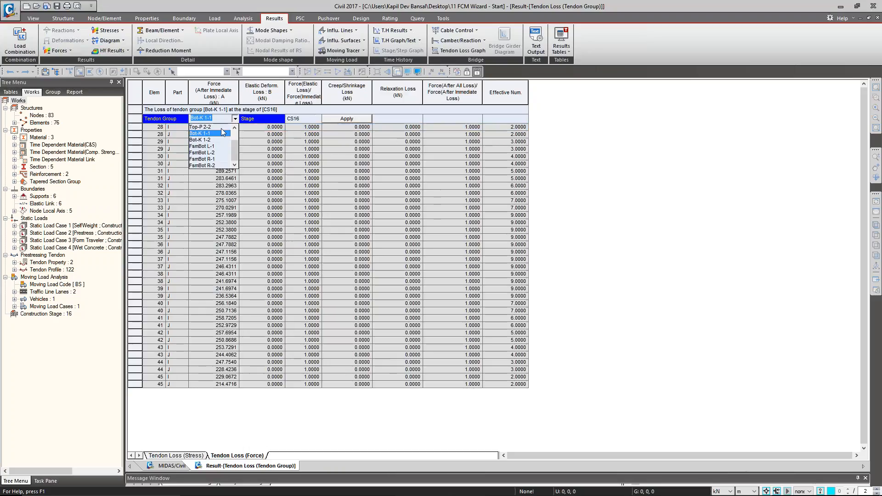
{"action": "left_click", "coordinate": [238, 136]}
{"action": "left_click", "coordinate": [235, 120]}
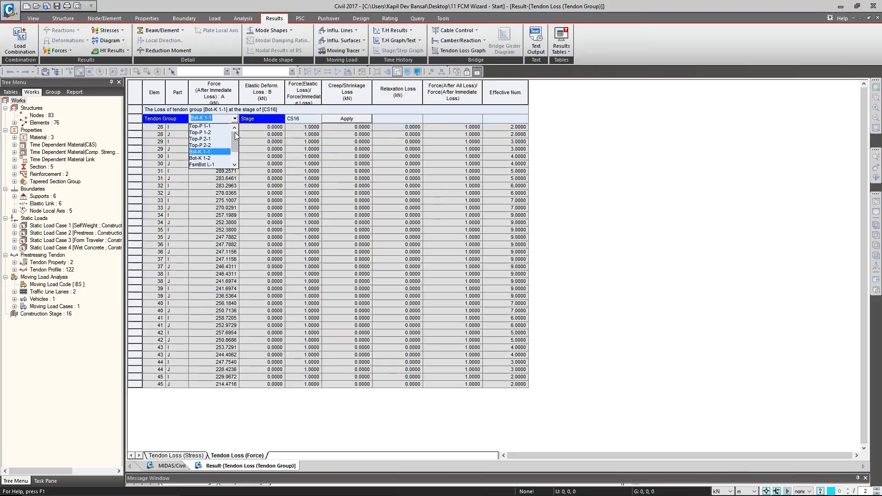
{"action": "left_click", "coordinate": [212, 148]}
{"action": "left_click", "coordinate": [332, 118]}
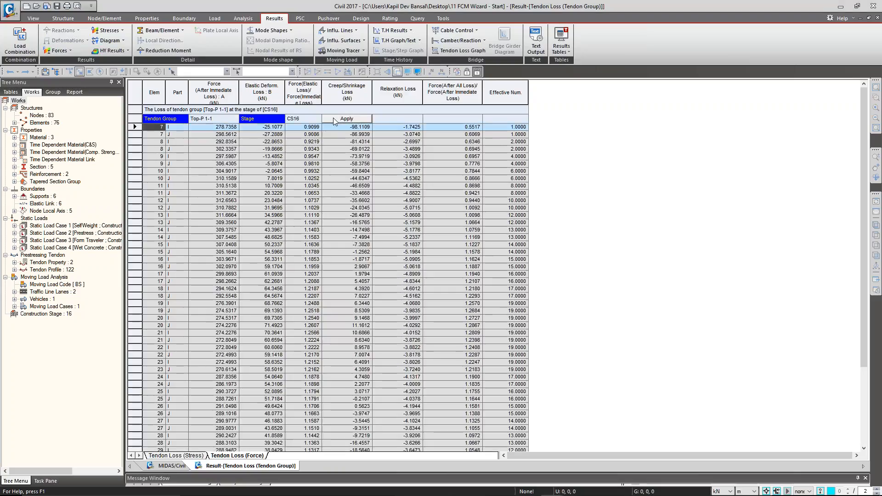
Step: Widen and examine the columns for force after immediate loss, elastic deformation loss and elastic loss force ratio
{"action": "left_click_drag", "start_coordinate": [241, 94], "coordinate": [330, 95]}
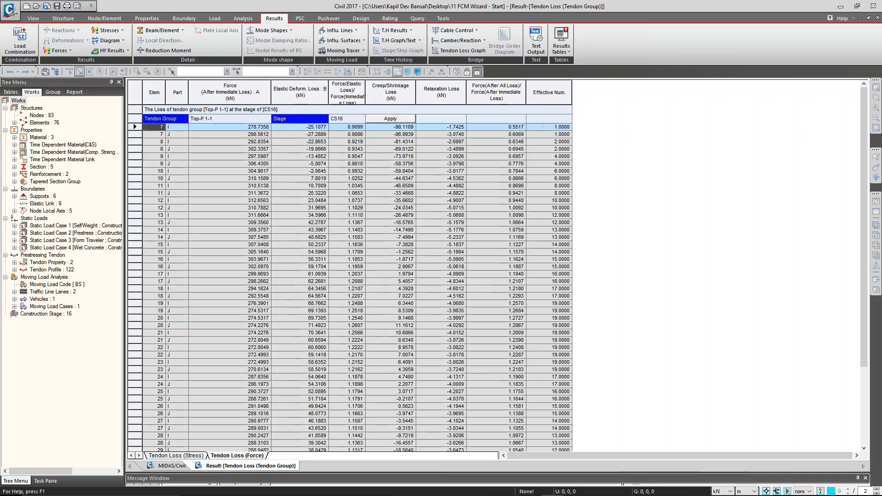
{"action": "left_click", "coordinate": [375, 95]}
{"action": "left_click", "coordinate": [234, 95]}
{"action": "left_click", "coordinate": [315, 95]}
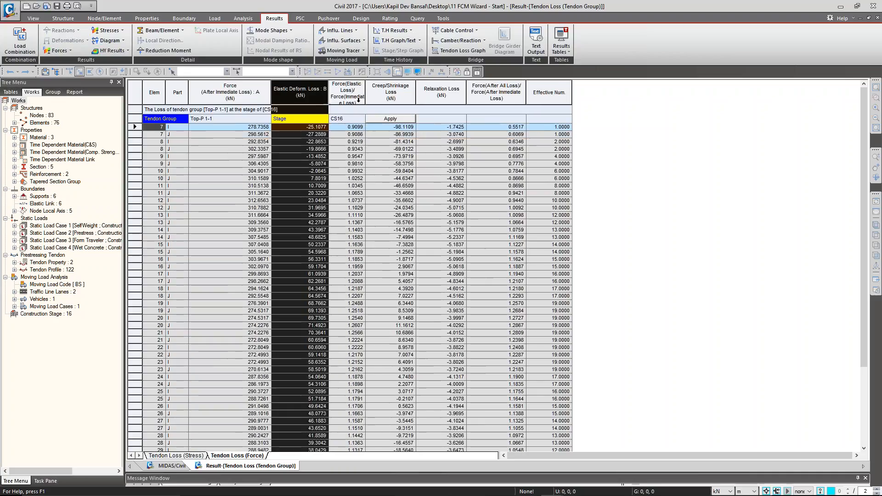
{"action": "left_click", "coordinate": [357, 135]}
{"action": "left_click_drag", "start_coordinate": [366, 95], "coordinate": [396, 95]}
{"action": "left_click", "coordinate": [376, 97]}
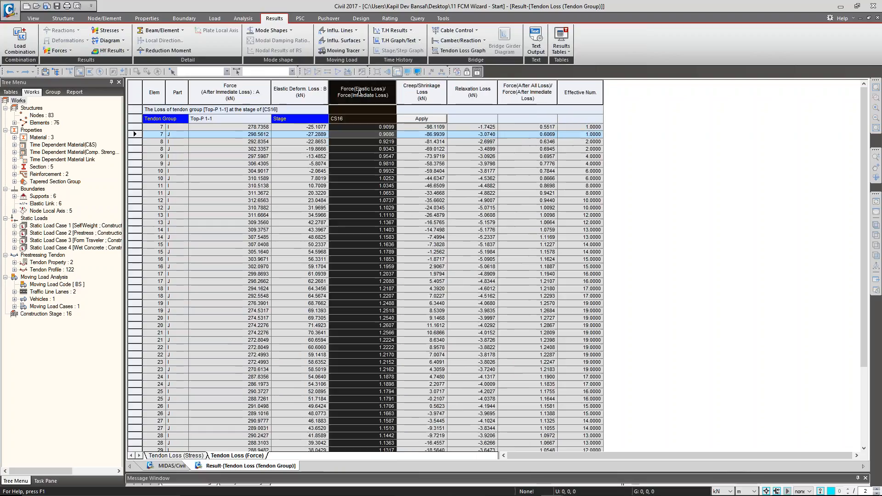
{"action": "left_click", "coordinate": [370, 149]}
Step: Review the creep/shrinkage, relaxation, after-all-loss ratio and effective number columns, fitting the ratio column's width, and close the tendon loss table
{"action": "left_click", "coordinate": [422, 178]}
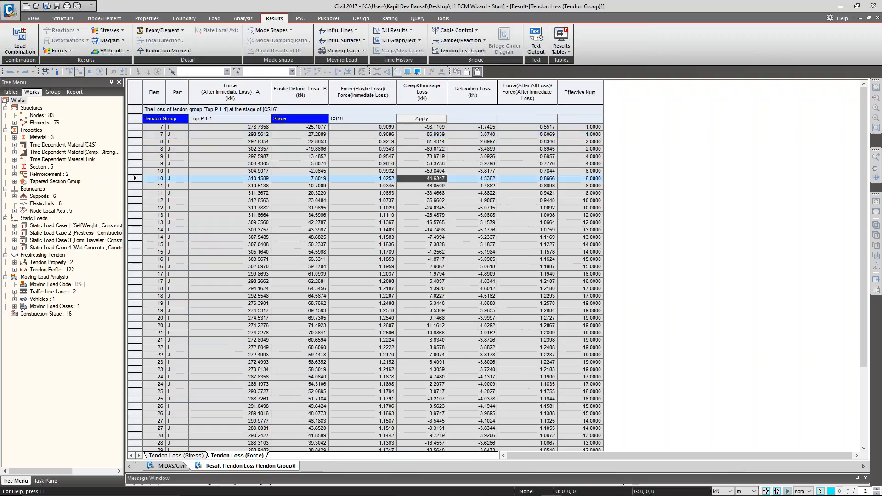
{"action": "left_click", "coordinate": [422, 91]}
{"action": "left_click", "coordinate": [461, 148]}
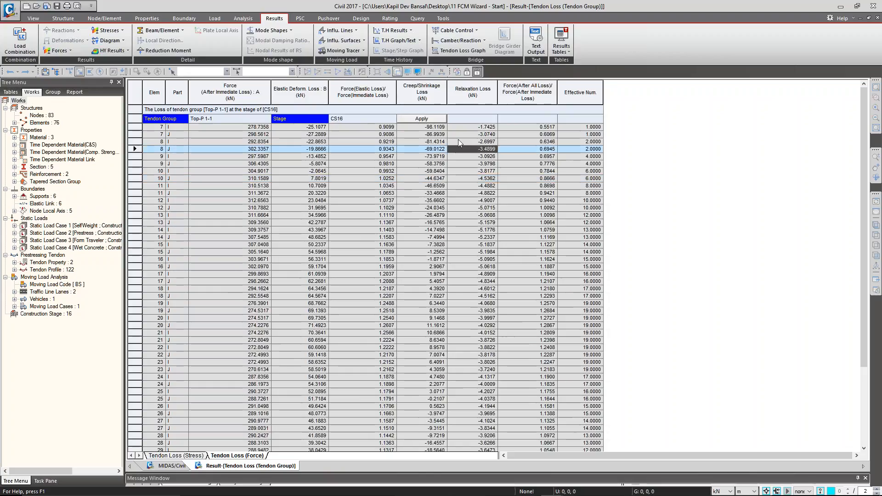
{"action": "left_click", "coordinate": [473, 92]}
{"action": "left_click", "coordinate": [529, 149]}
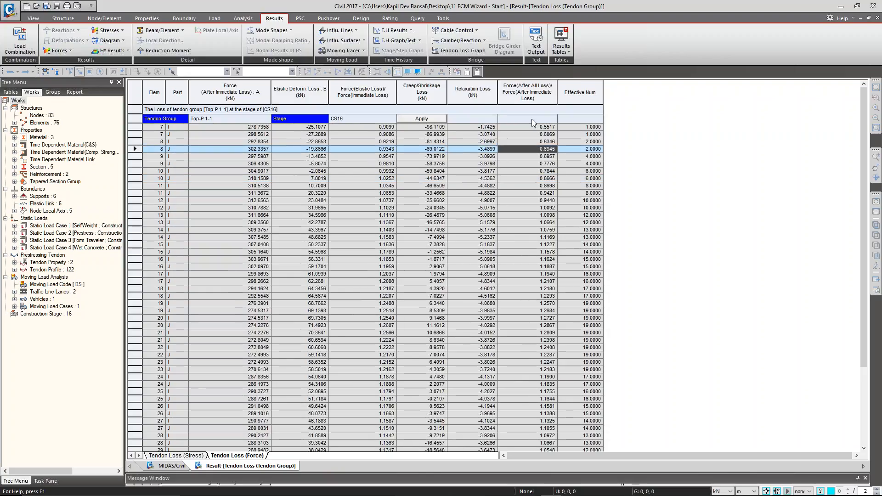
{"action": "left_click", "coordinate": [529, 94]}
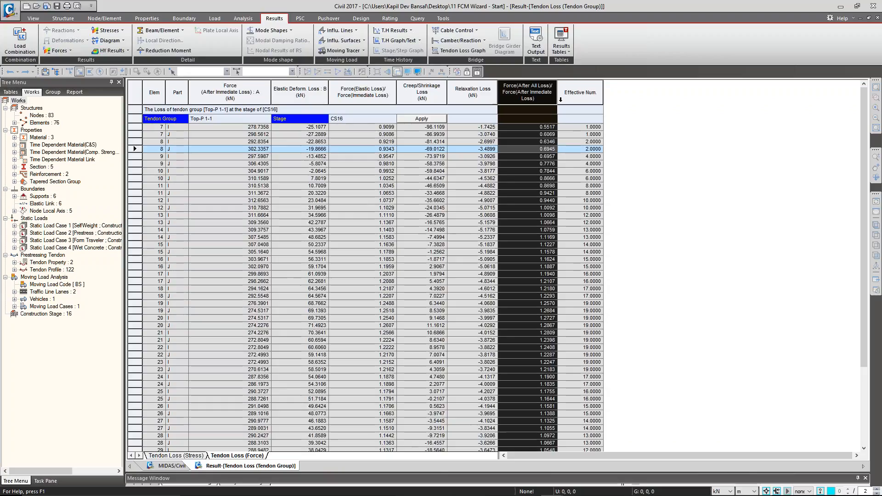
{"action": "double_click", "coordinate": [557, 94]}
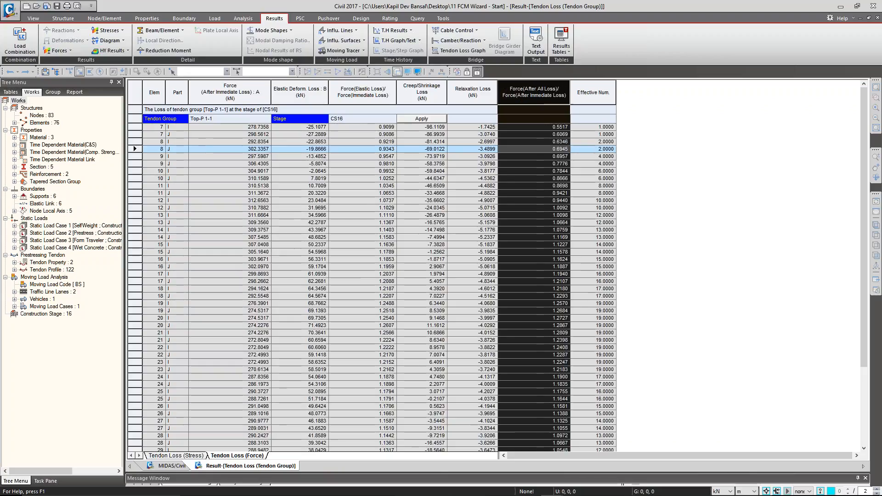
{"action": "left_click", "coordinate": [593, 157]}
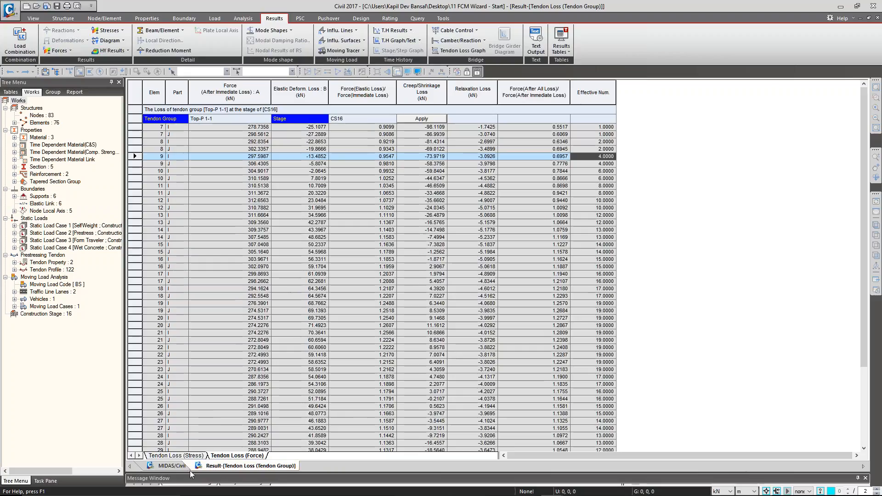
{"action": "right_click", "coordinate": [223, 468]}
{"action": "left_click", "coordinate": [248, 483]}
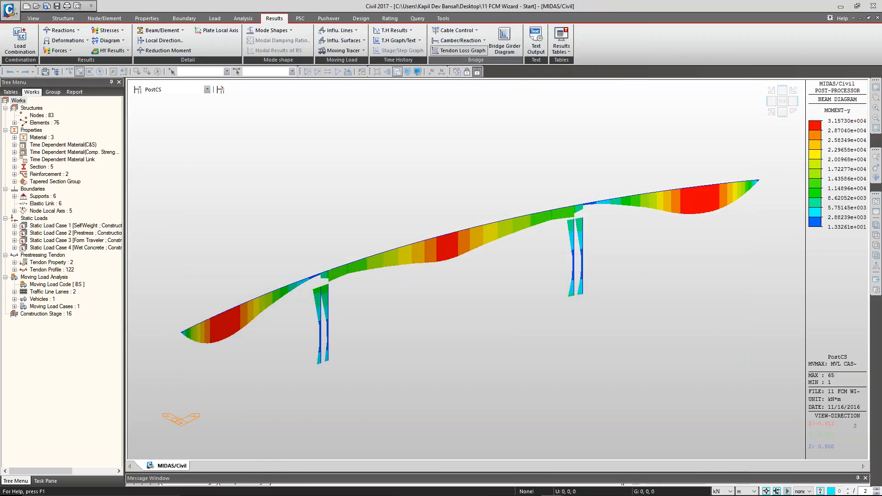
Step: Display the tendon time-dependent loss graph for tendon Bot01-03 at stage CS16
{"action": "left_click", "coordinate": [459, 51]}
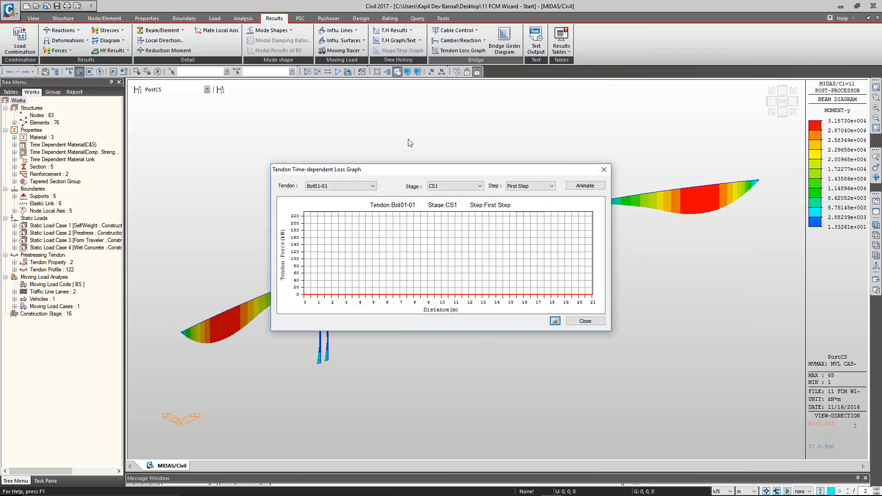
{"action": "left_click", "coordinate": [340, 185]}
{"action": "left_click", "coordinate": [322, 203]}
{"action": "left_click", "coordinate": [455, 186]}
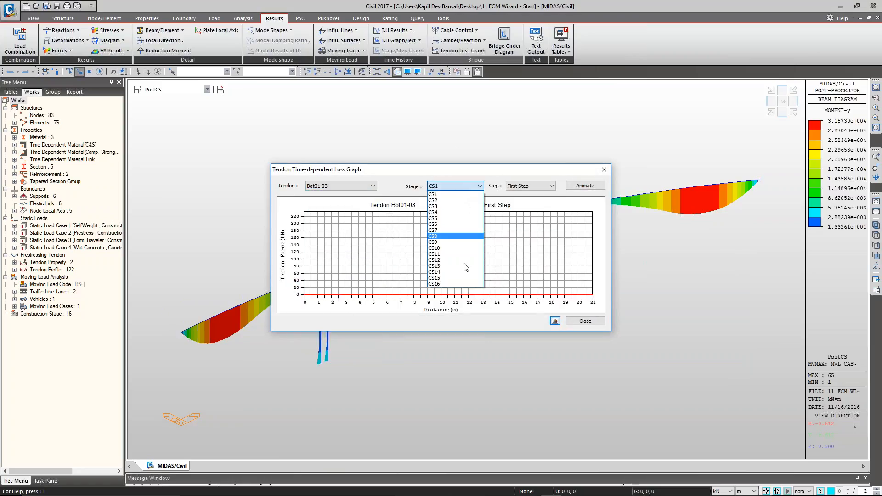
{"action": "left_click", "coordinate": [459, 284]}
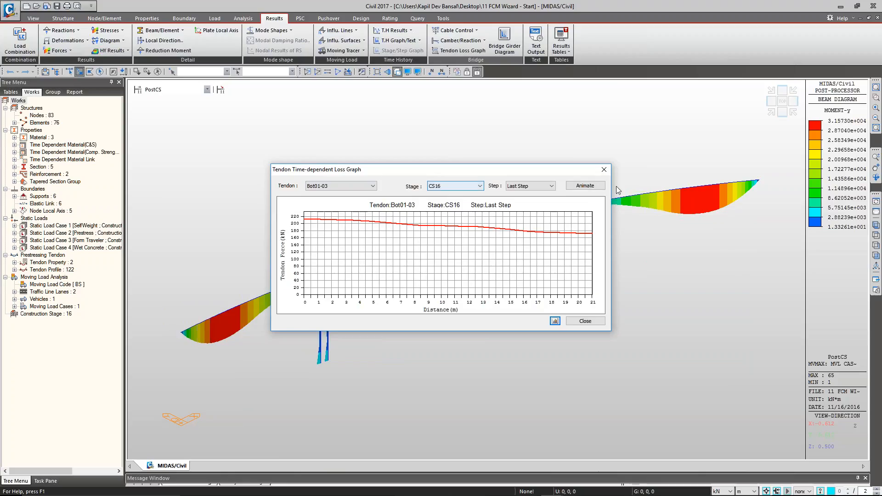
Step: View the loss graph of tendon Bot01-11 at stages CS16 and CS12, return to CS16, and close the graph
{"action": "left_click", "coordinate": [362, 185]}
{"action": "left_click", "coordinate": [356, 242]}
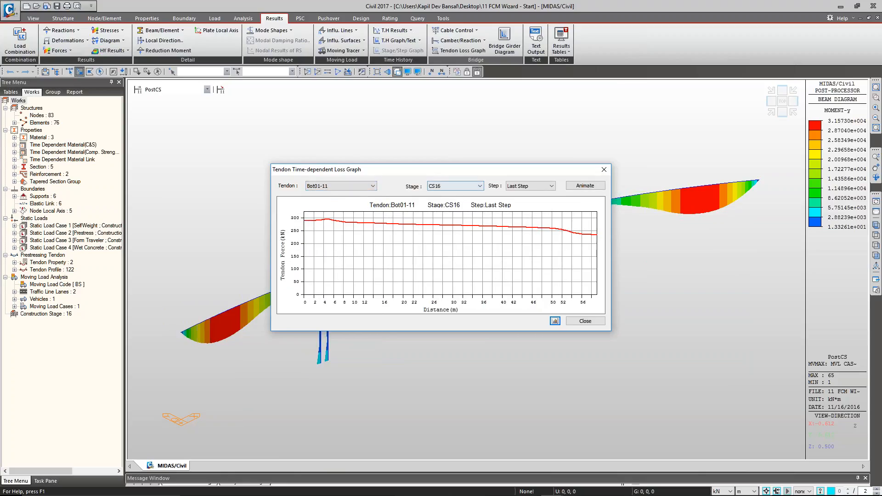
{"action": "left_click", "coordinate": [455, 186]}
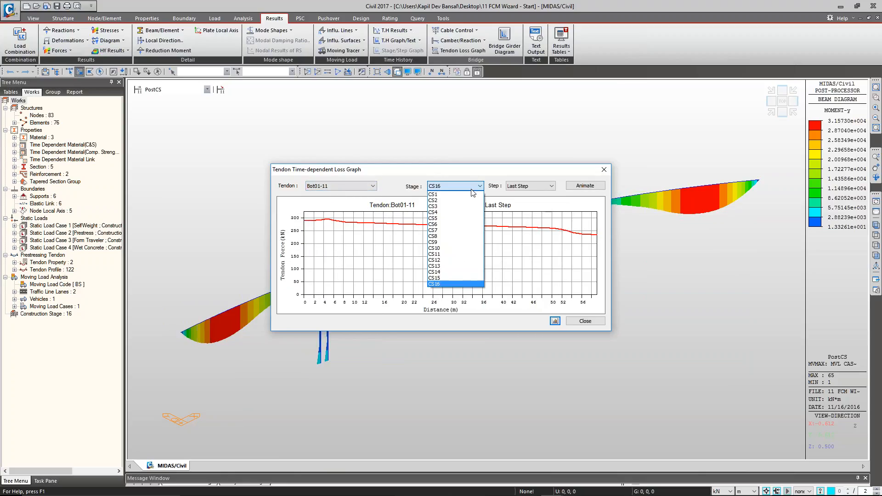
{"action": "left_click", "coordinate": [455, 260]}
{"action": "left_click", "coordinate": [455, 185]}
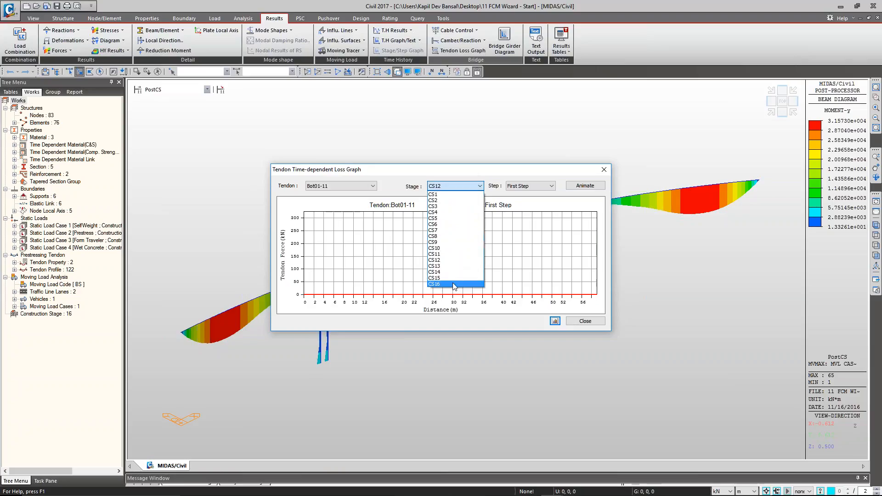
{"action": "left_click", "coordinate": [455, 284]}
{"action": "left_click", "coordinate": [581, 319]}
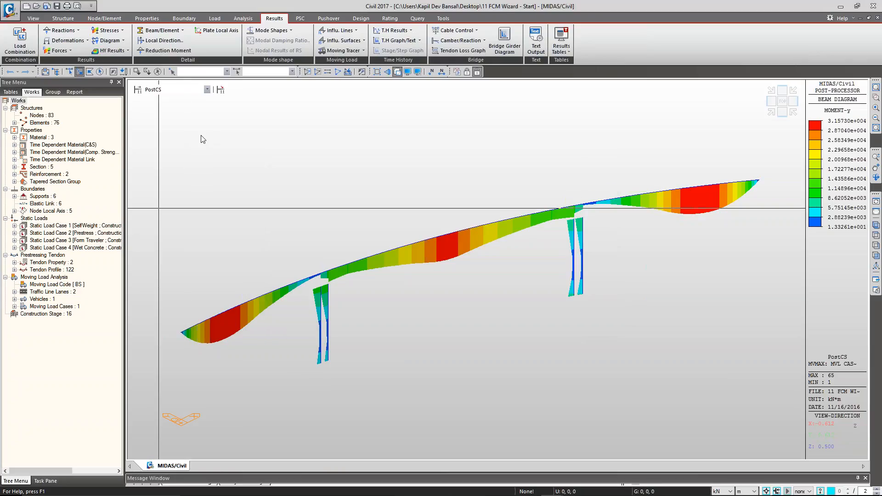
Step: Clear the beam moment diagram by restoring the model's initial view
{"action": "left_click", "coordinate": [186, 91]}
{"action": "left_click", "coordinate": [203, 199]}
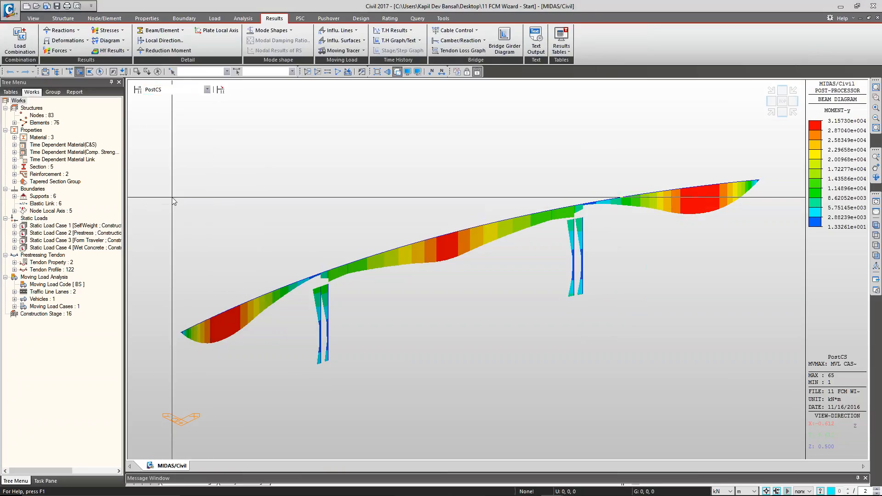
{"action": "left_click", "coordinate": [38, 19]}
{"action": "left_click", "coordinate": [33, 41]}
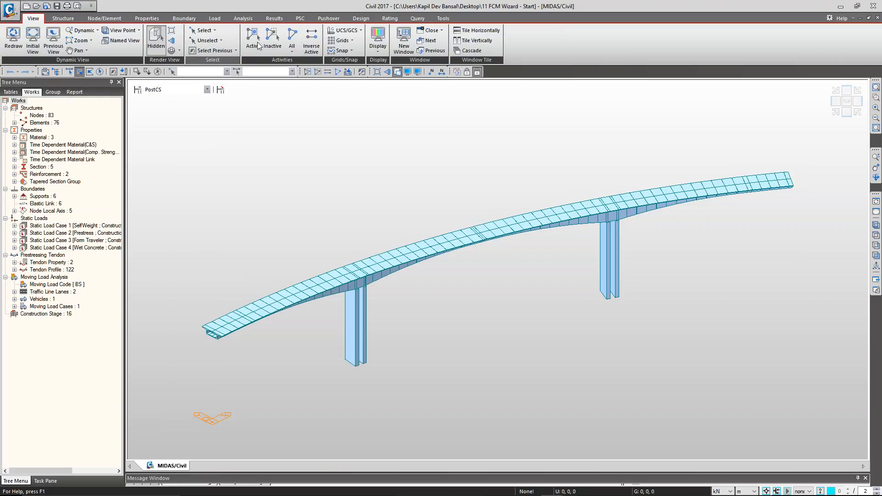
Step: Trace the moving load position for maximum My at the i-end of element 32 under MVmax: MVL Case
{"action": "left_click", "coordinate": [274, 18]}
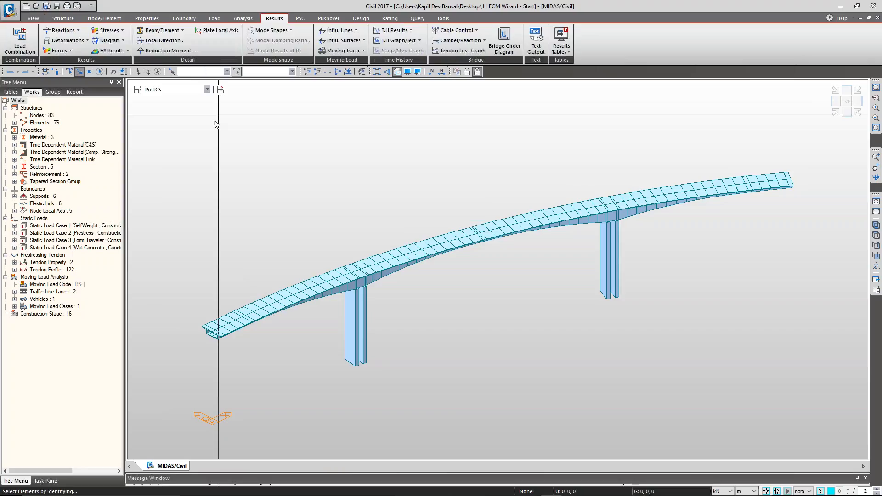
{"action": "left_click", "coordinate": [342, 50]}
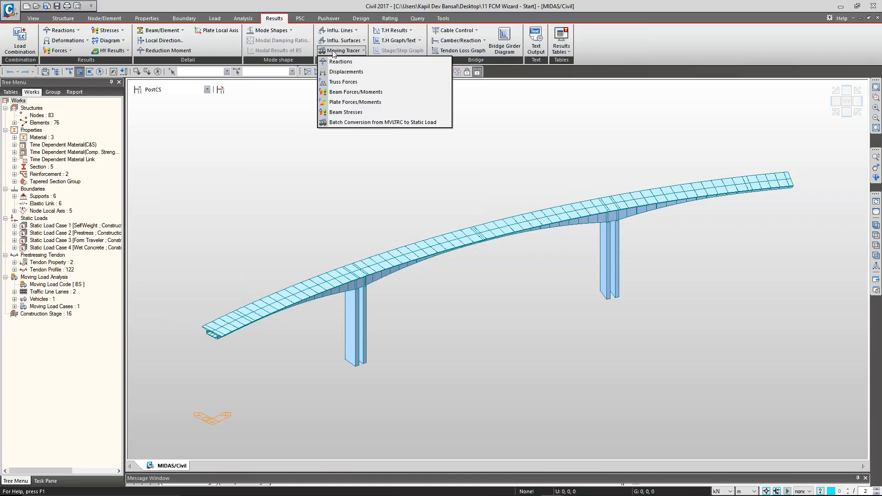
{"action": "left_click", "coordinate": [365, 95]}
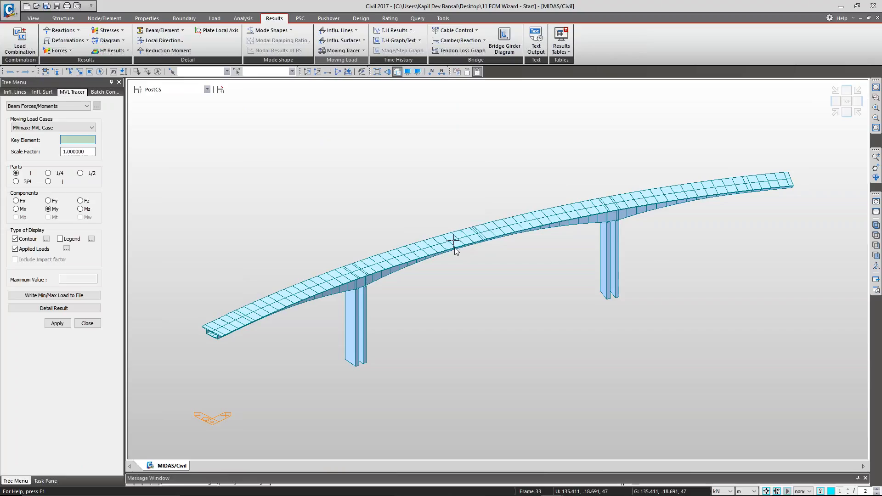
{"action": "scroll", "coordinate": [456, 249], "scroll_direction": "up", "scroll_amount": 3}
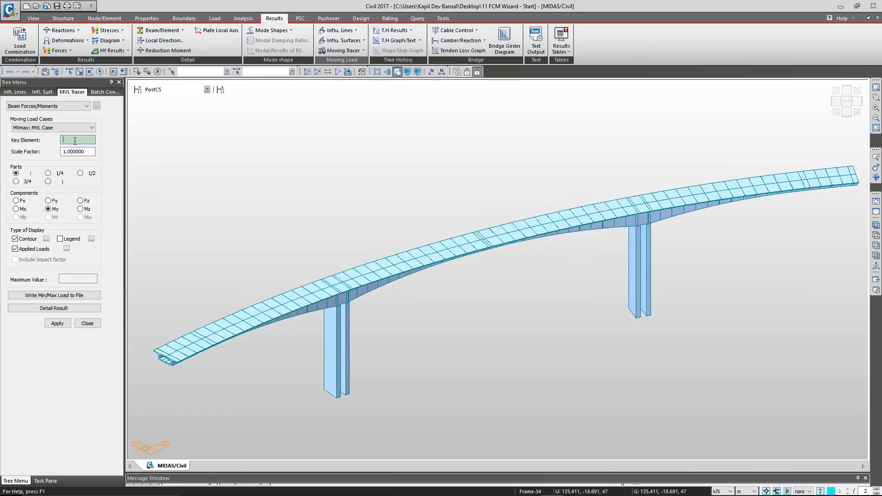
{"action": "left_click", "coordinate": [448, 258]}
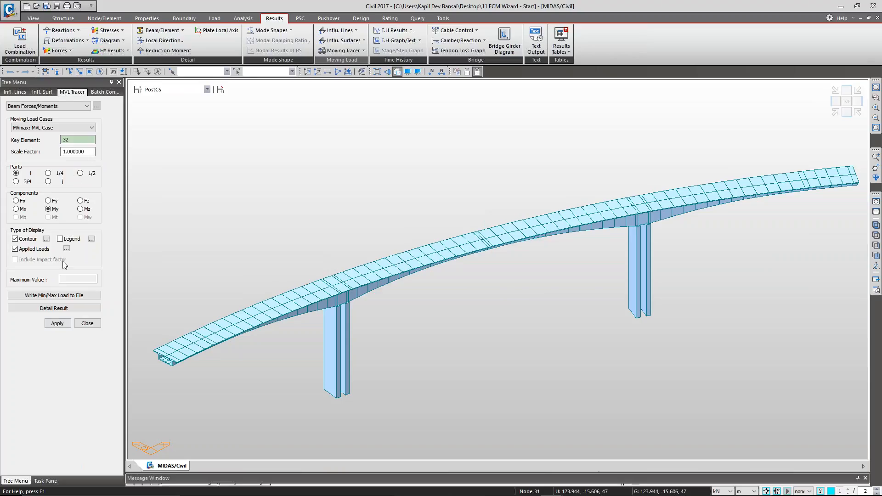
{"action": "left_click", "coordinate": [57, 324]}
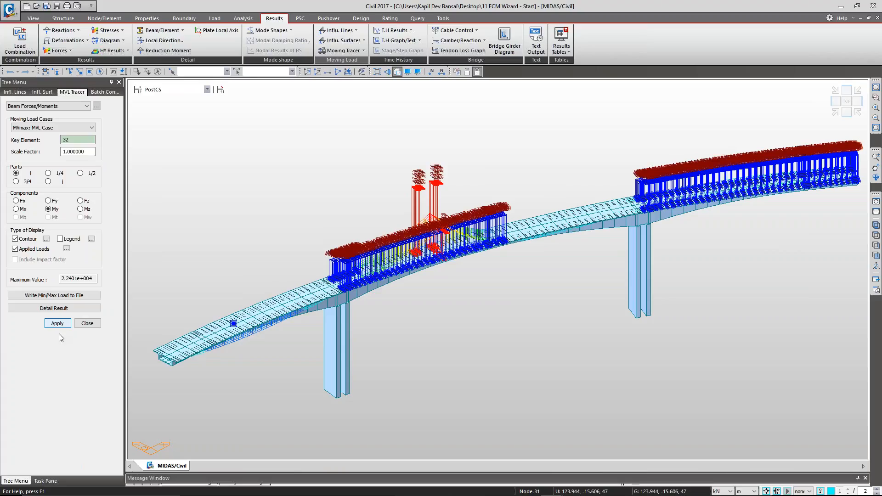
Step: Turn off the load value labels in the moving load tracer's applied loads display
{"action": "left_click", "coordinate": [66, 248]}
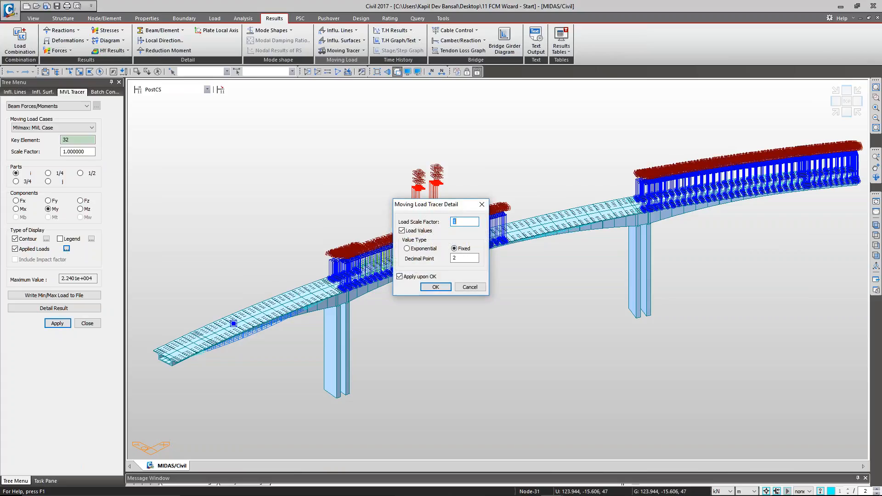
{"action": "left_click", "coordinate": [402, 231]}
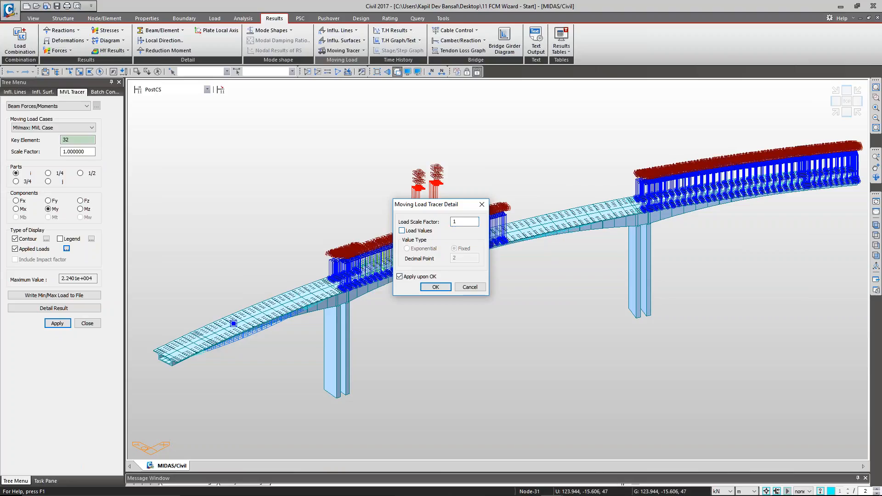
{"action": "left_click", "coordinate": [436, 287]}
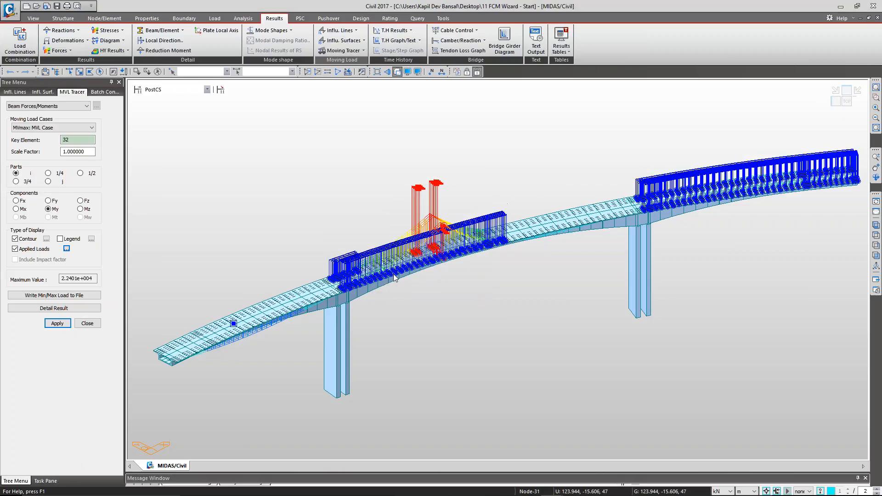
Step: Trace the moving load position for maximum My at the i-end of element 12
{"action": "mouse_move", "coordinate": [389, 272]}
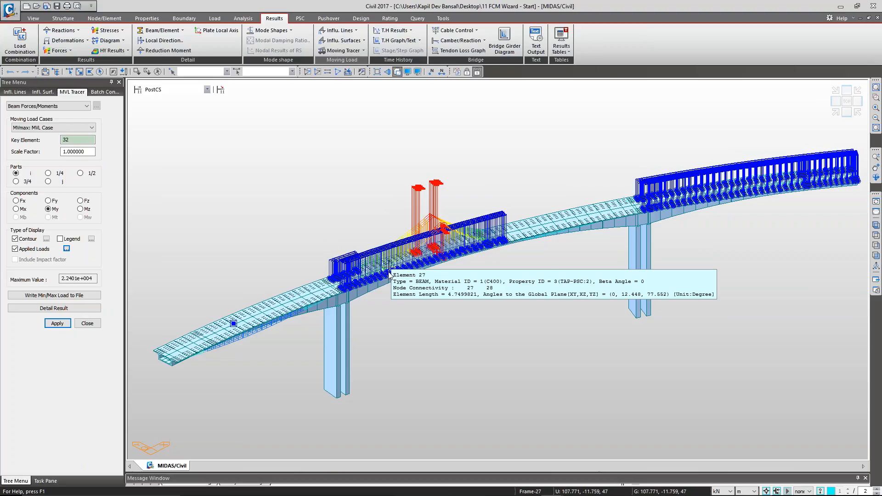
{"action": "left_click", "coordinate": [89, 139]}
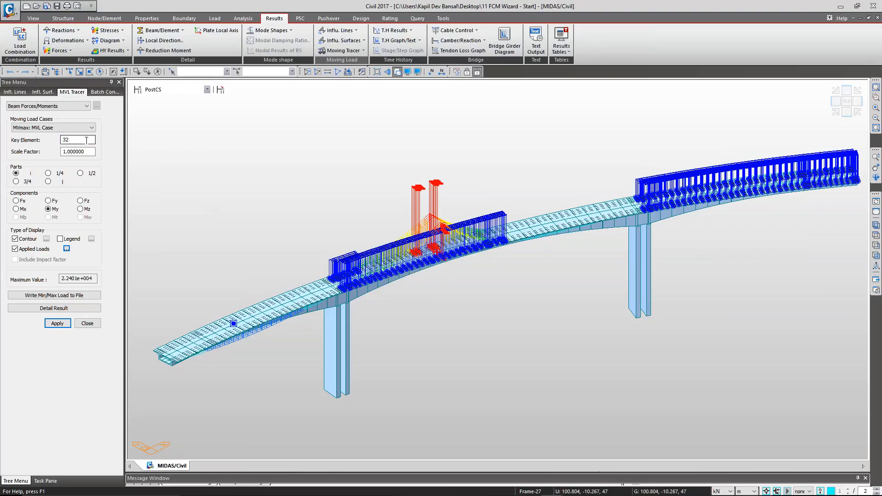
{"action": "left_click", "coordinate": [88, 140]}
{"action": "left_click", "coordinate": [248, 315]}
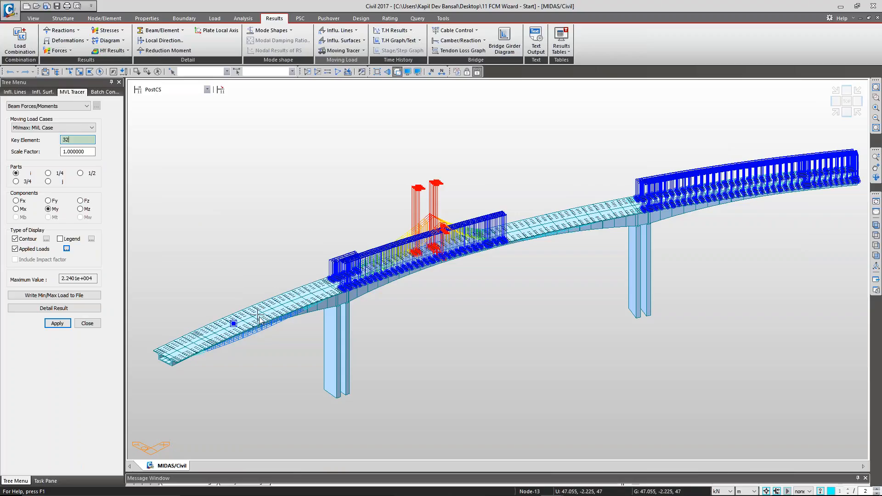
{"action": "left_click", "coordinate": [57, 324]}
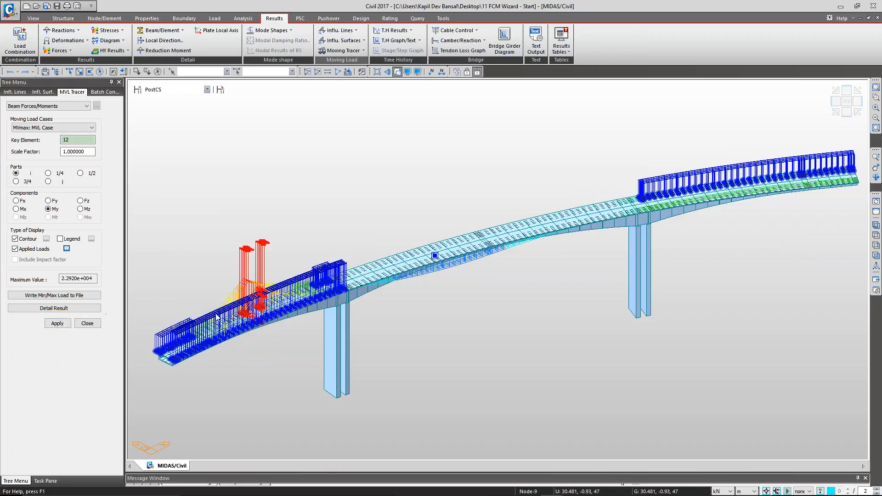
{"action": "mouse_move", "coordinate": [217, 317]}
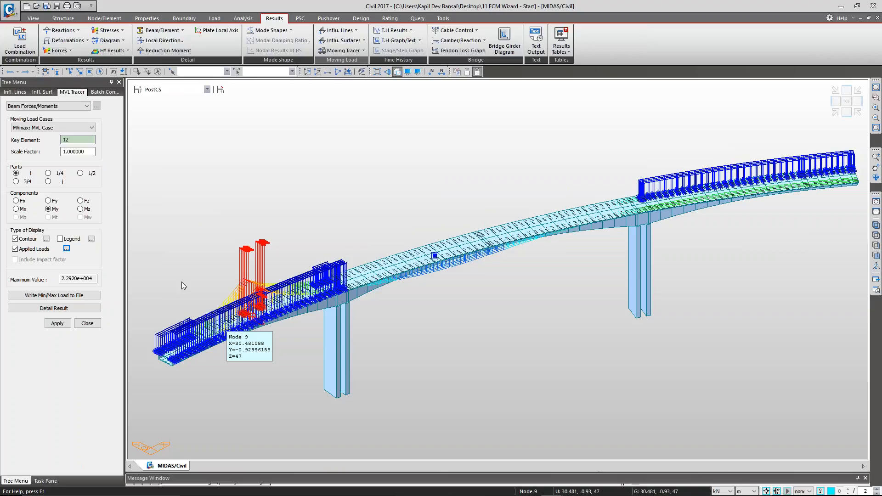
Step: Trace the moving load position for maximum Fz at element 34, check the maximum value and scale factor, and close the tracer
{"action": "left_click", "coordinate": [81, 201]}
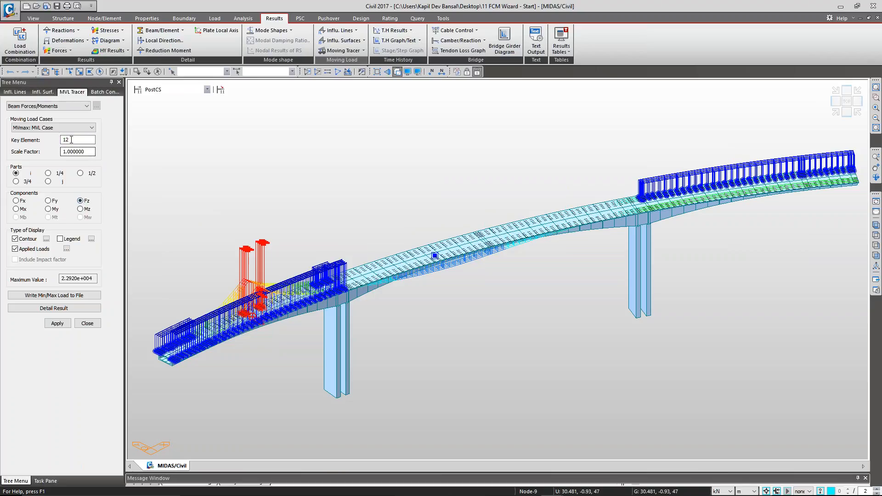
{"action": "left_click", "coordinate": [466, 249]}
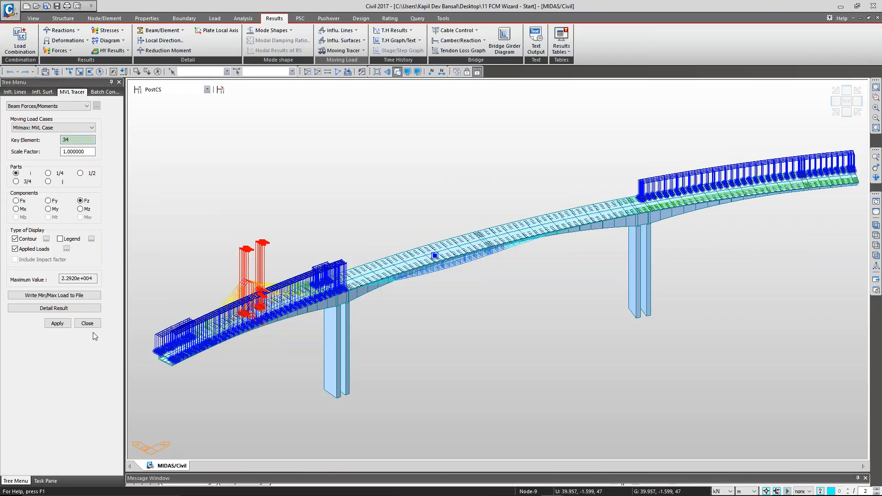
{"action": "left_click", "coordinate": [57, 323]}
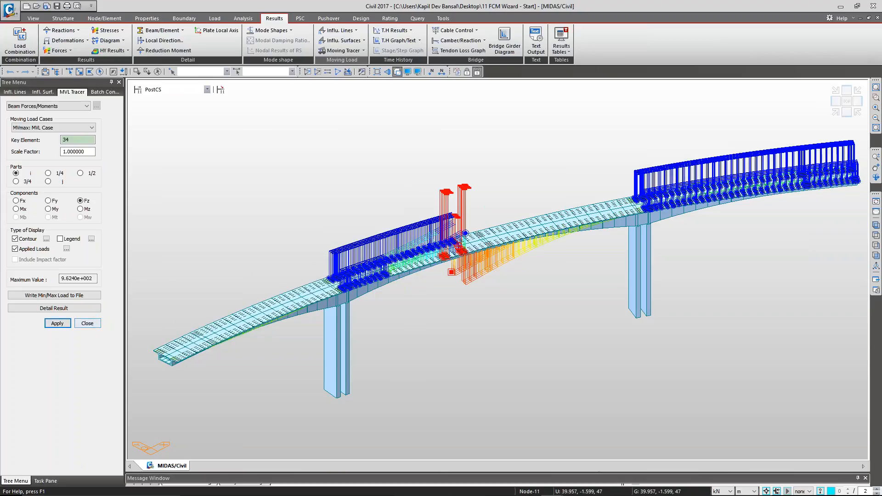
{"action": "left_click_drag", "start_coordinate": [94, 279], "coordinate": [45, 278]}
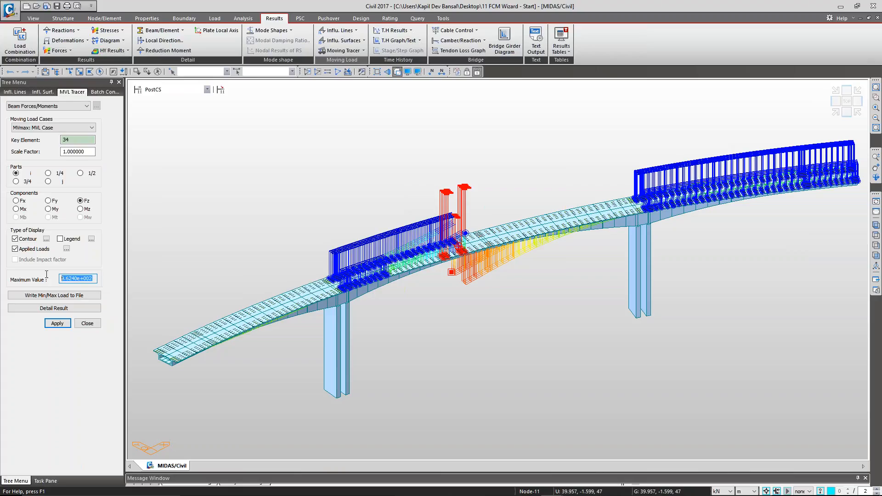
{"action": "double_click", "coordinate": [90, 152]}
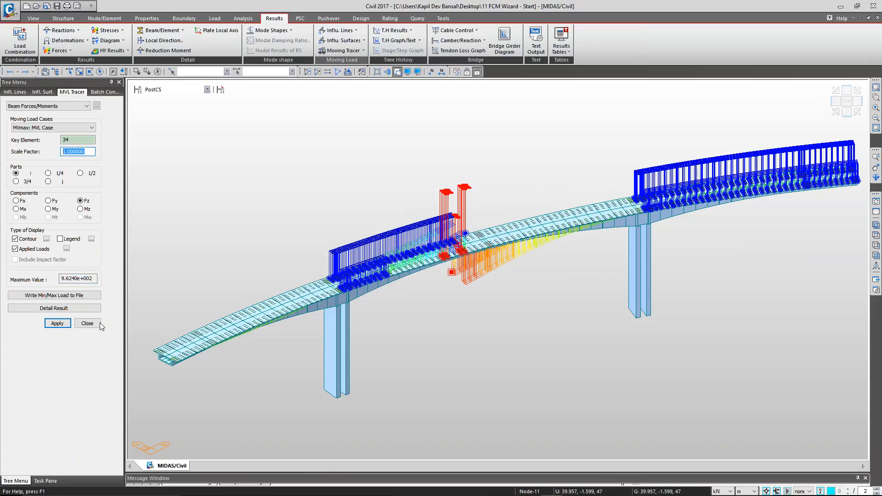
{"action": "left_click", "coordinate": [88, 324]}
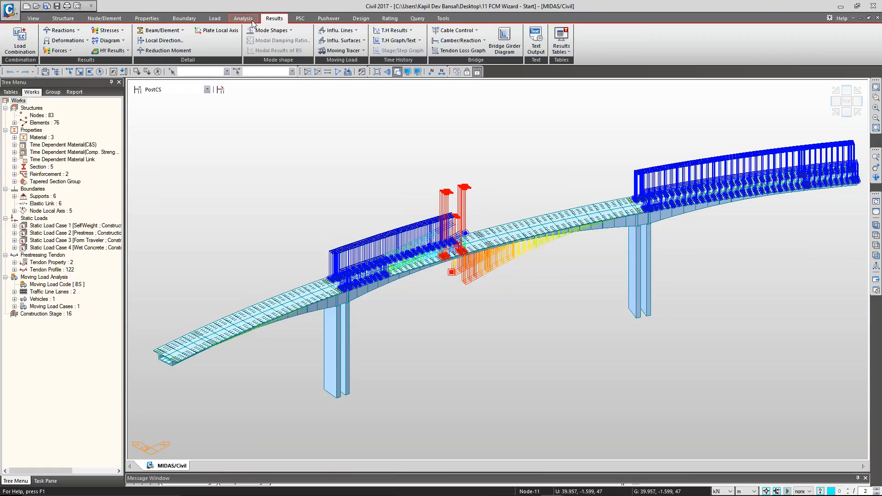
Step: Examine the Normal + Concurrent Force/Stress frame option in the moving load analysis control data, and cancel without saving
{"action": "left_click", "coordinate": [213, 19]}
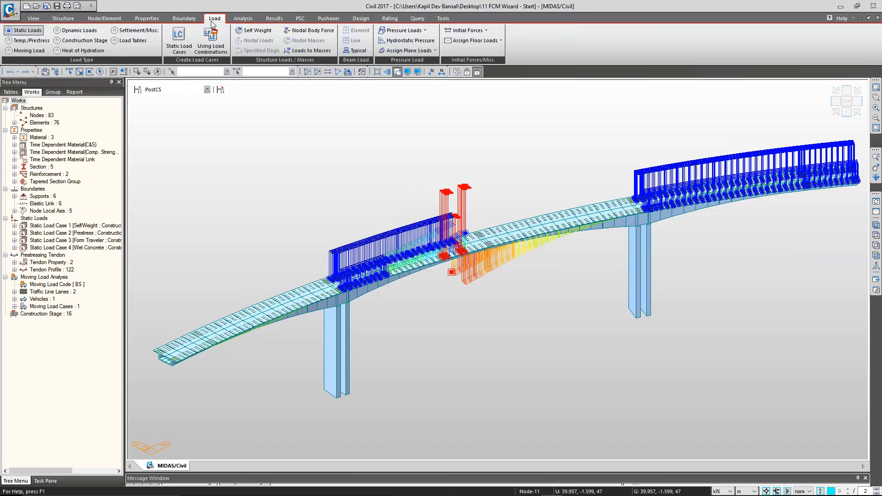
{"action": "left_click", "coordinate": [246, 19]}
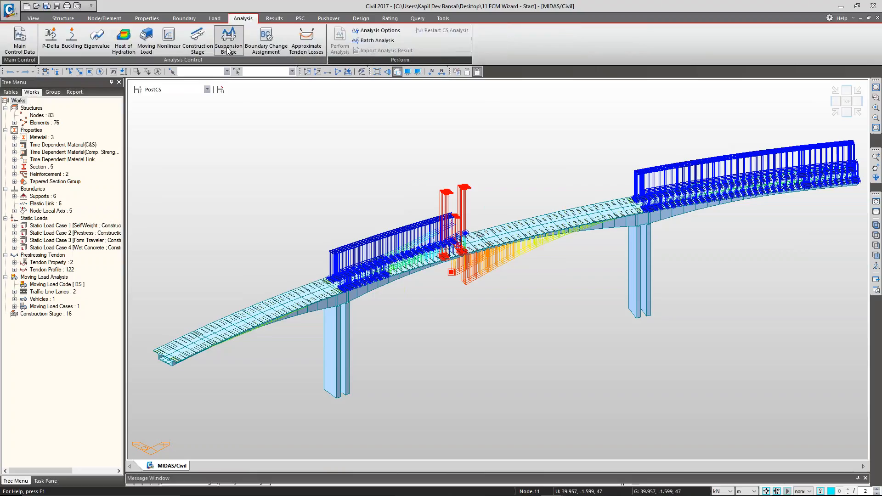
{"action": "left_click", "coordinate": [146, 39]}
{"action": "left_click_drag", "start_coordinate": [115, 33], "coordinate": [132, 56]}
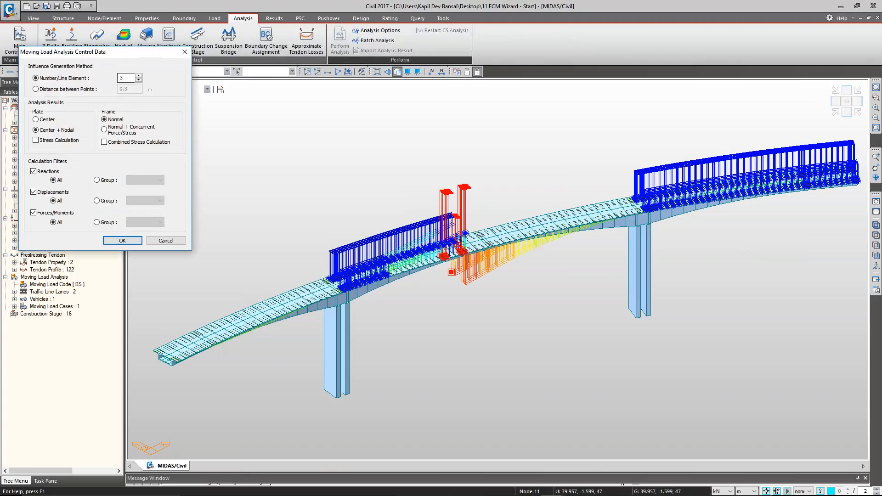
{"action": "left_click", "coordinate": [129, 128]}
{"action": "left_click", "coordinate": [157, 241]}
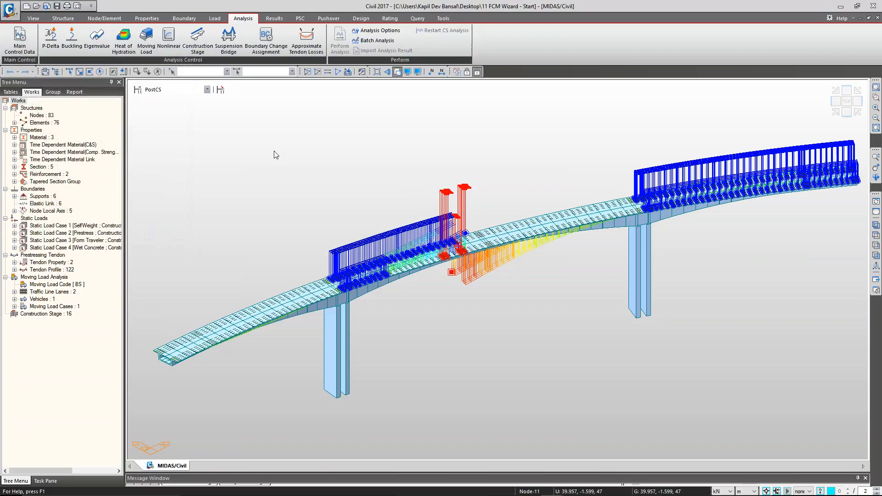
Step: Remove the traced moving loads from the display by returning to the initial model view
{"action": "left_click", "coordinate": [29, 19]}
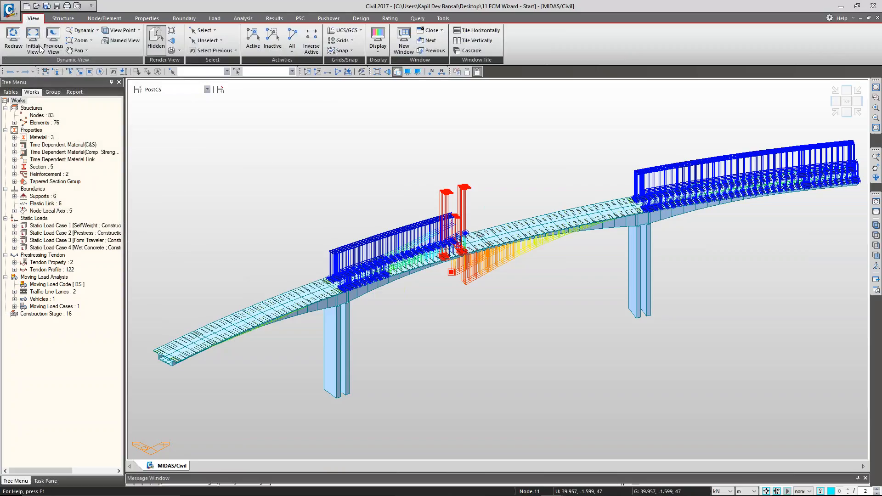
{"action": "left_click", "coordinate": [46, 50]}
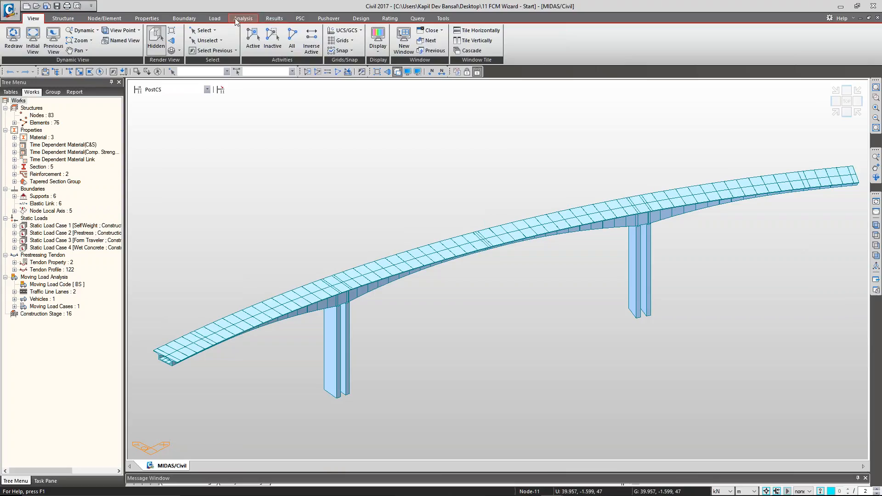
Step: Review the bridge girder, support node and key-segment groups assigned in the FCM camber control, and cancel without changes
{"action": "left_click", "coordinate": [269, 19]}
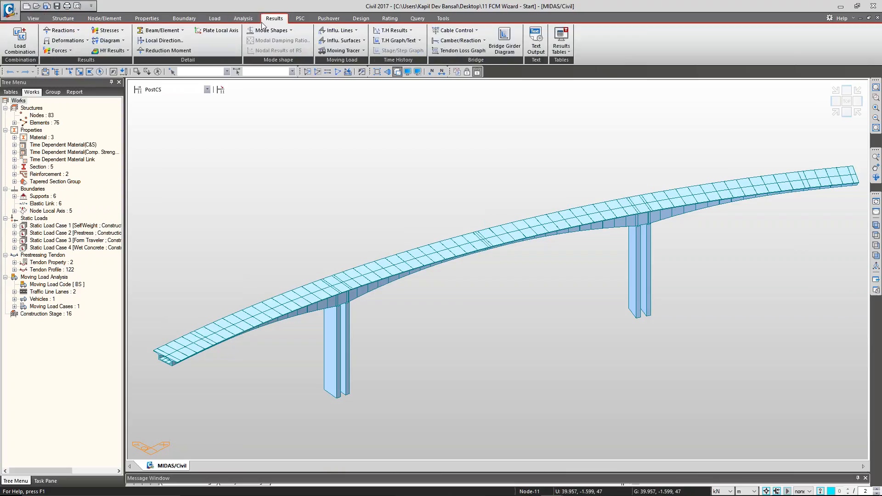
{"action": "left_click", "coordinate": [471, 33]}
{"action": "left_click", "coordinate": [599, 40]}
{"action": "left_click", "coordinate": [833, 112]}
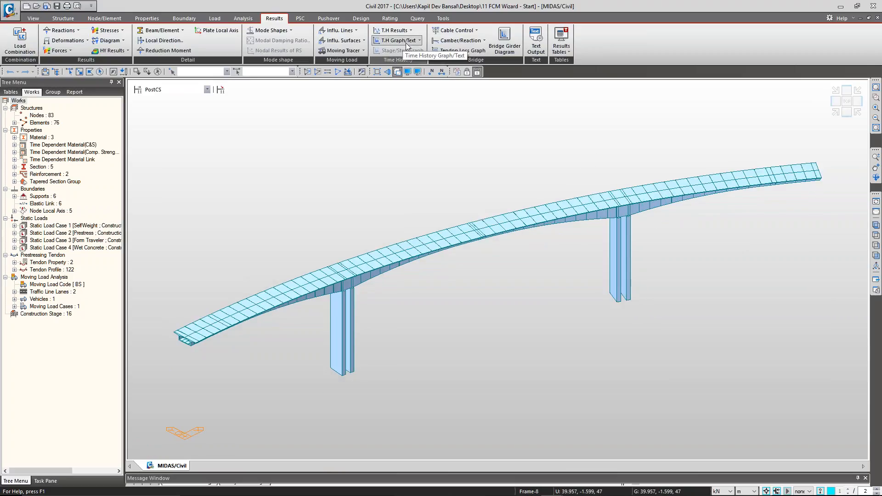
{"action": "left_click", "coordinate": [460, 42]}
{"action": "mouse_move", "coordinate": [468, 53]}
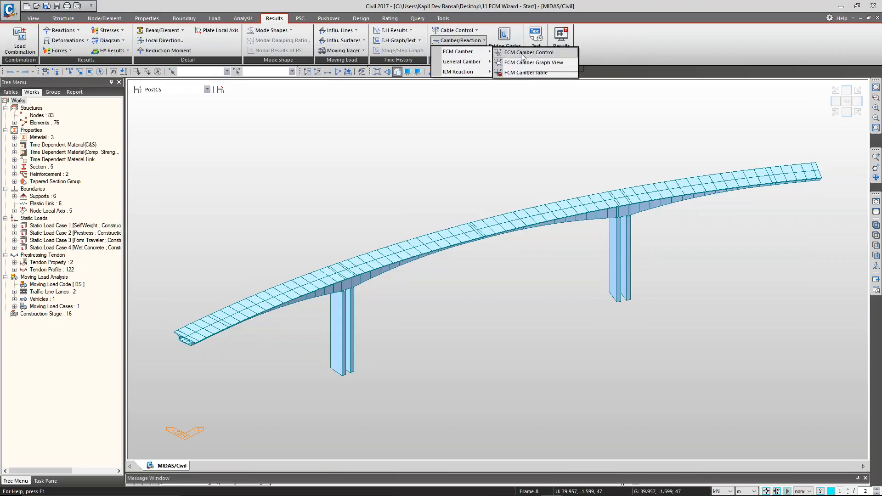
{"action": "left_click", "coordinate": [522, 53]}
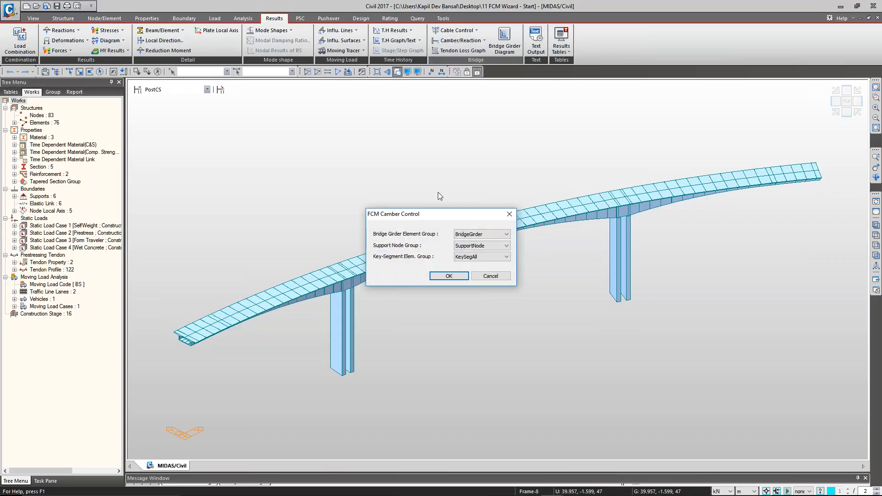
{"action": "left_click_drag", "start_coordinate": [440, 214], "coordinate": [396, 132]}
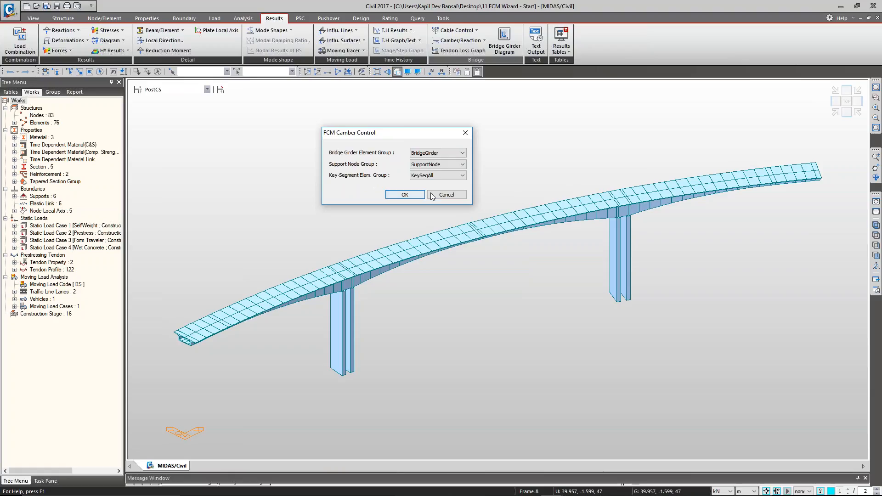
{"action": "left_click", "coordinate": [446, 194]}
Step: Display the FCM camber control graph for the Summation load case and maximize it
{"action": "left_click", "coordinate": [459, 40]}
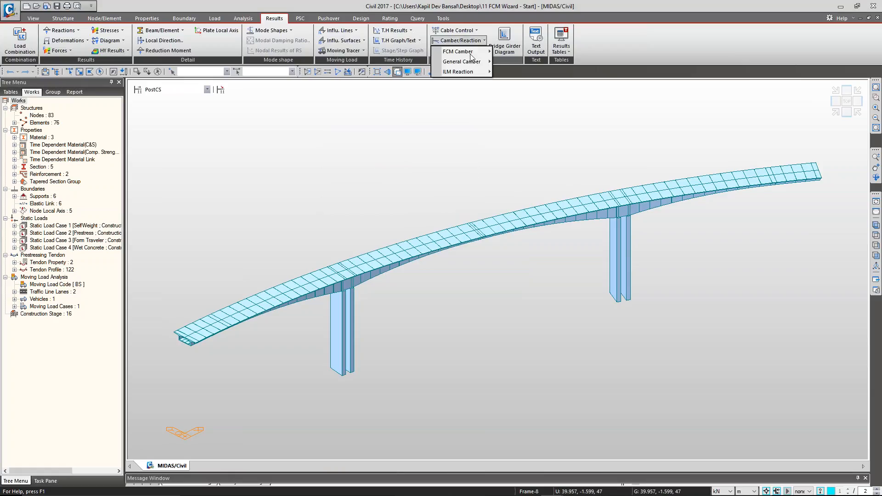
{"action": "mouse_move", "coordinate": [472, 53]}
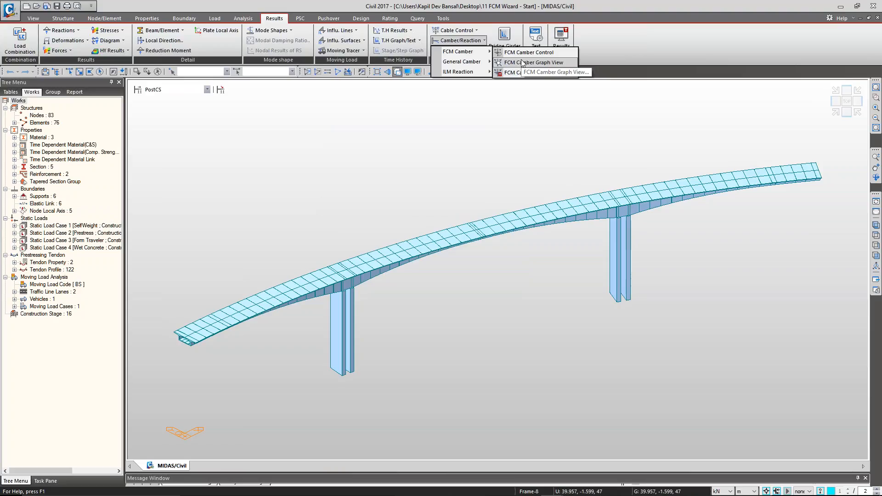
{"action": "left_click", "coordinate": [550, 59]}
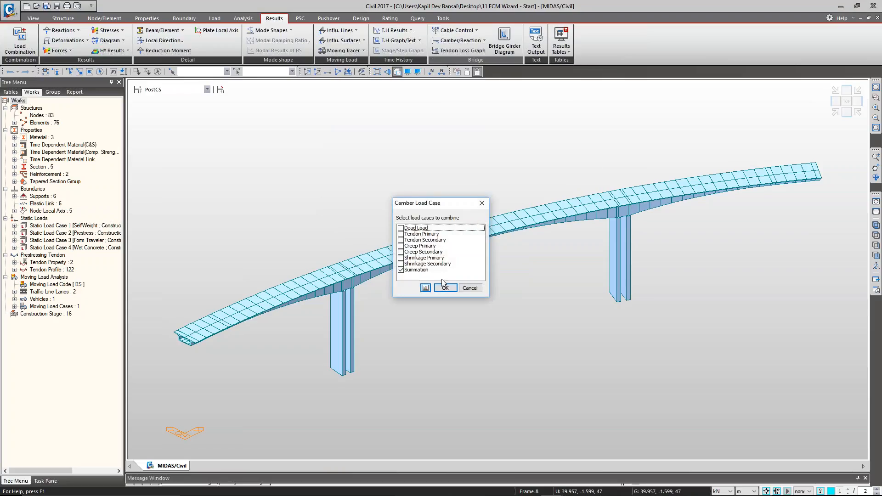
{"action": "left_click", "coordinate": [443, 285]}
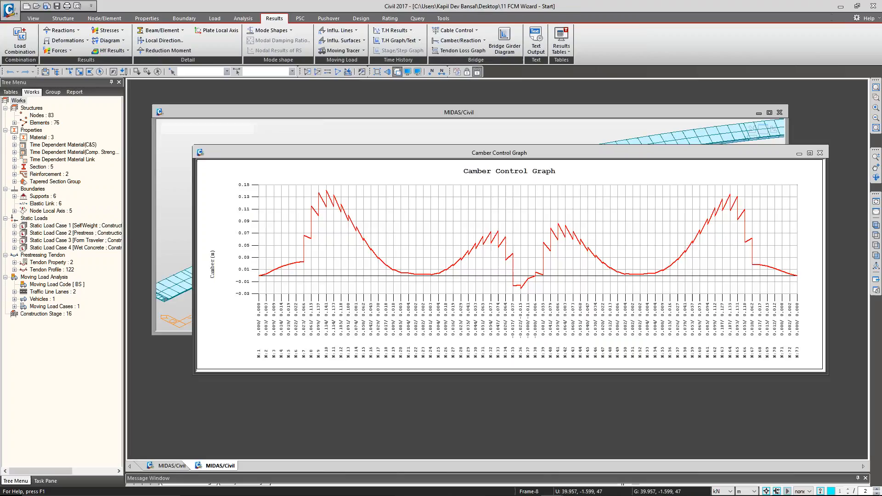
{"action": "left_click", "coordinate": [809, 153]}
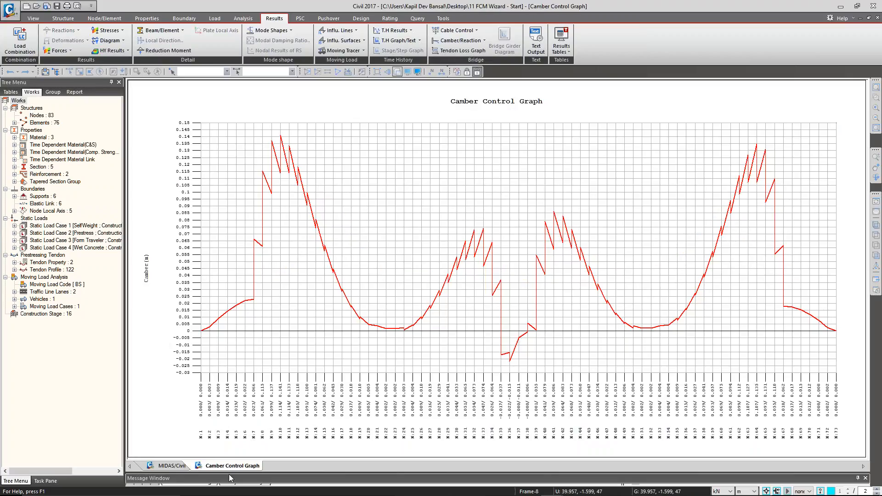
Step: Compare the camber control graph with the bridge model view, and close the graph
{"action": "left_click", "coordinate": [165, 466]}
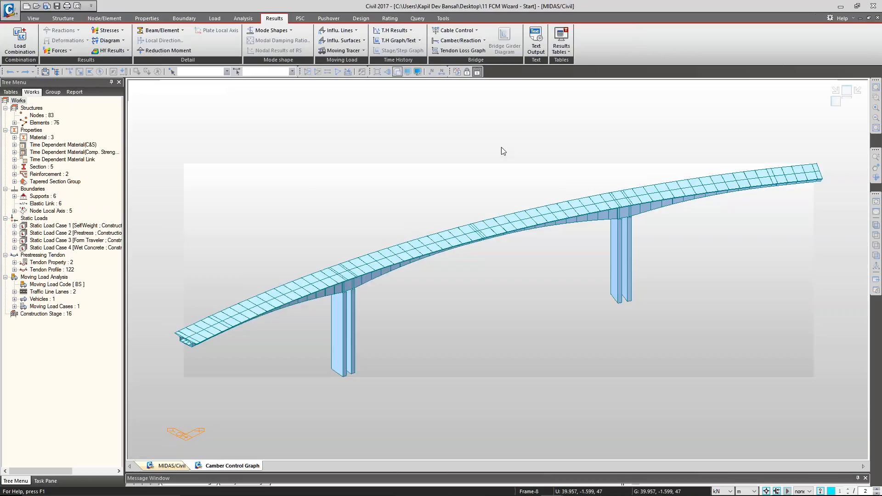
{"action": "left_click", "coordinate": [214, 466]}
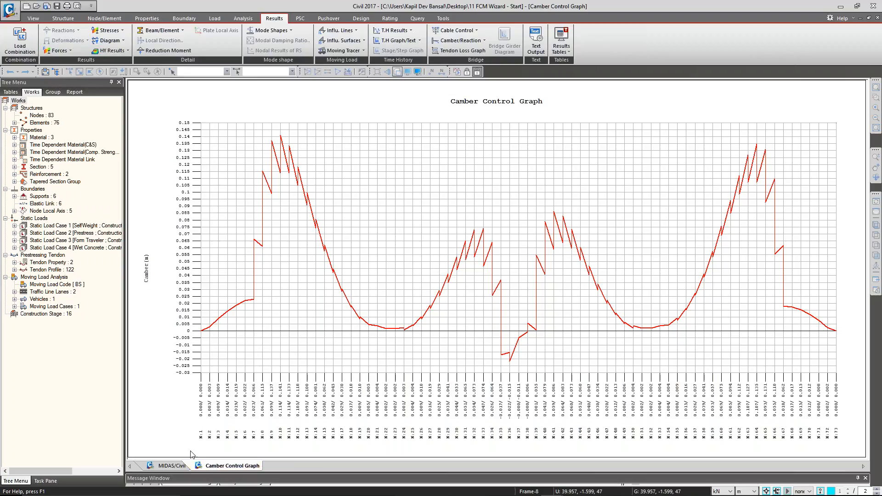
{"action": "right_click", "coordinate": [223, 465]}
{"action": "left_click", "coordinate": [252, 482]}
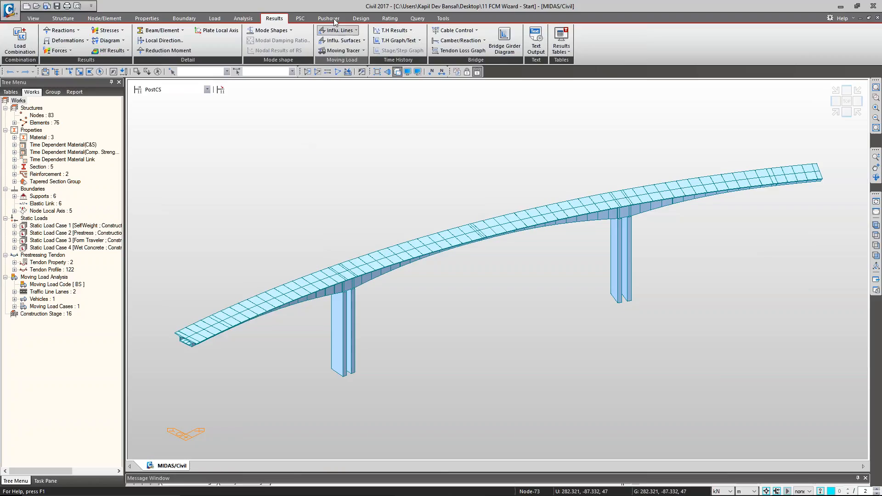
Step: Enable all ultimate and serviceability limit state outputs in the PSC design parameters, from bending resistance to crack control
{"action": "left_click", "coordinate": [307, 19]}
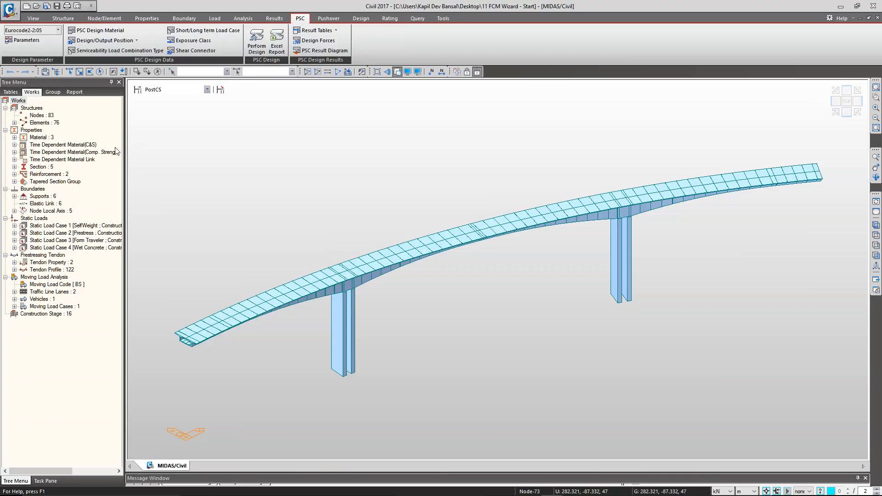
{"action": "left_click", "coordinate": [26, 39]}
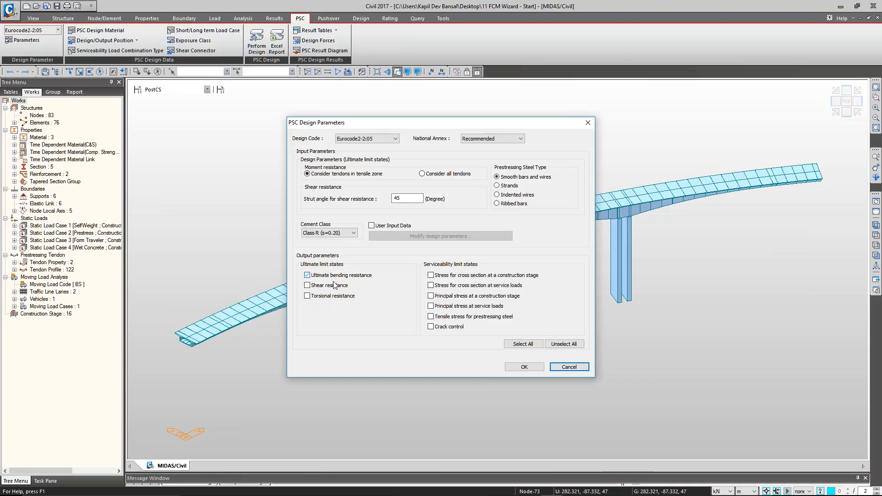
{"action": "left_click", "coordinate": [334, 275]}
{"action": "left_click", "coordinate": [334, 286]}
{"action": "left_click", "coordinate": [337, 298]}
{"action": "left_click", "coordinate": [440, 327]}
{"action": "left_click", "coordinate": [439, 317]}
{"action": "left_click", "coordinate": [441, 306]}
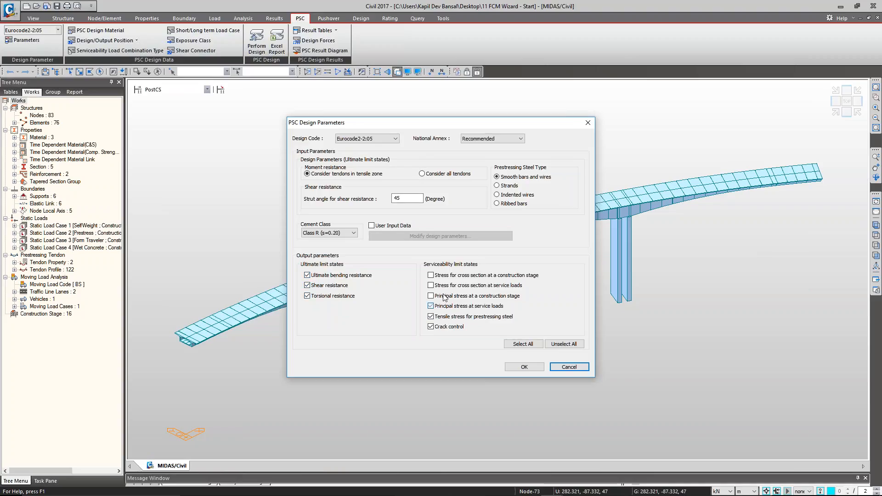
{"action": "left_click", "coordinate": [444, 295]}
{"action": "left_click", "coordinate": [442, 285]}
{"action": "left_click", "coordinate": [443, 276]}
{"action": "left_click", "coordinate": [524, 367]}
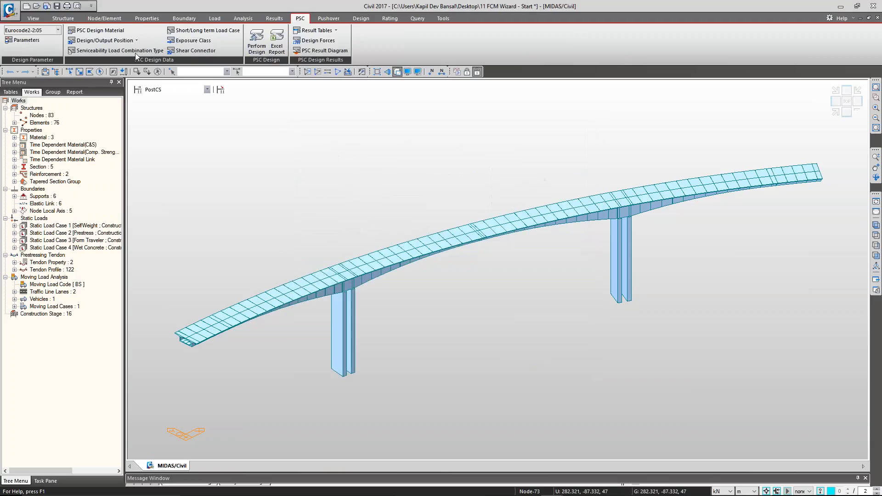
Step: Review the concrete and rebar grades of materials C400 and C270 in the PSC design material data
{"action": "left_click", "coordinate": [100, 30]}
{"action": "left_click", "coordinate": [423, 199]}
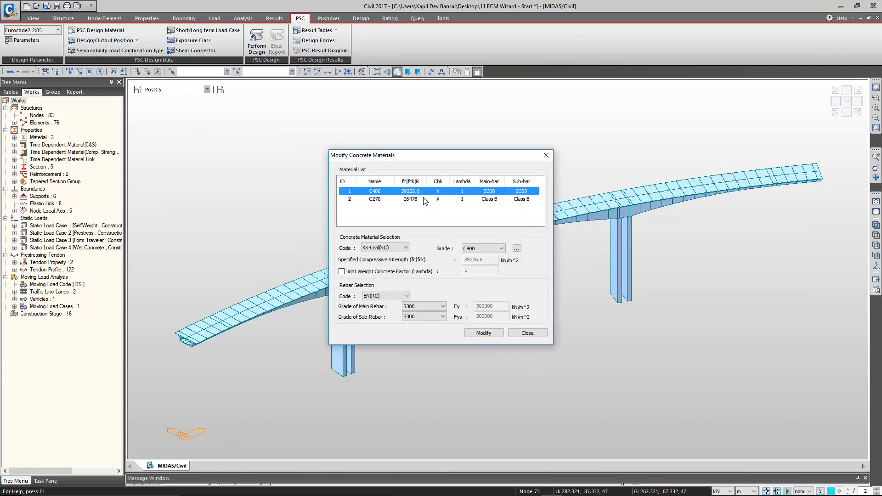
{"action": "left_click", "coordinate": [423, 192]}
{"action": "left_click", "coordinate": [430, 199]}
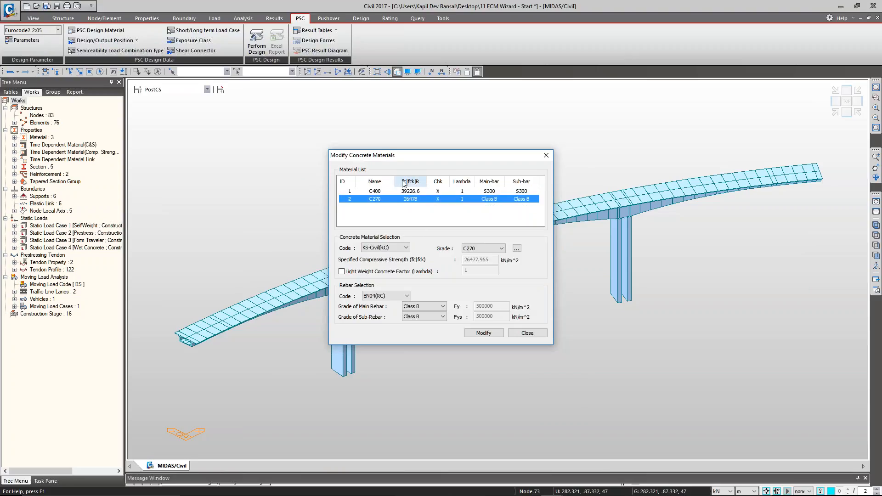
{"action": "left_click", "coordinate": [525, 333]}
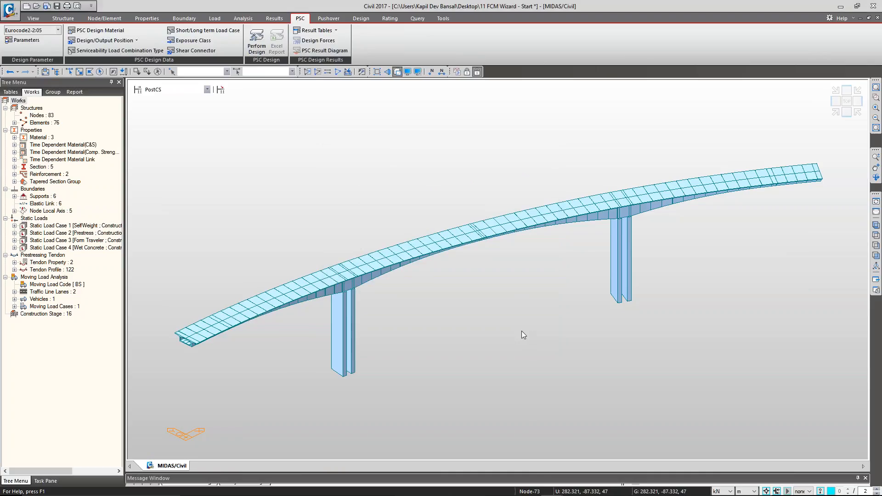
Step: Examine the PSC design position table for the moment and shear check positions of elements 1 to 7, and close it
{"action": "left_click", "coordinate": [129, 45]}
{"action": "left_click", "coordinate": [122, 50]}
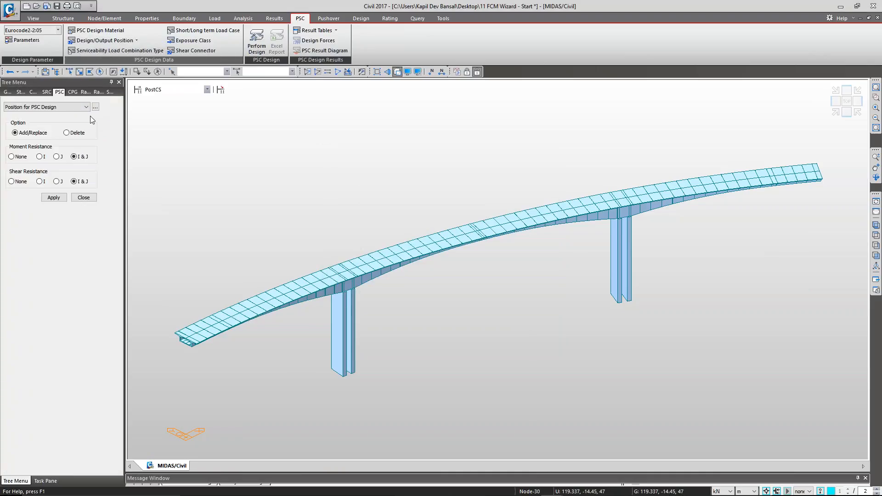
{"action": "left_click", "coordinate": [95, 107]}
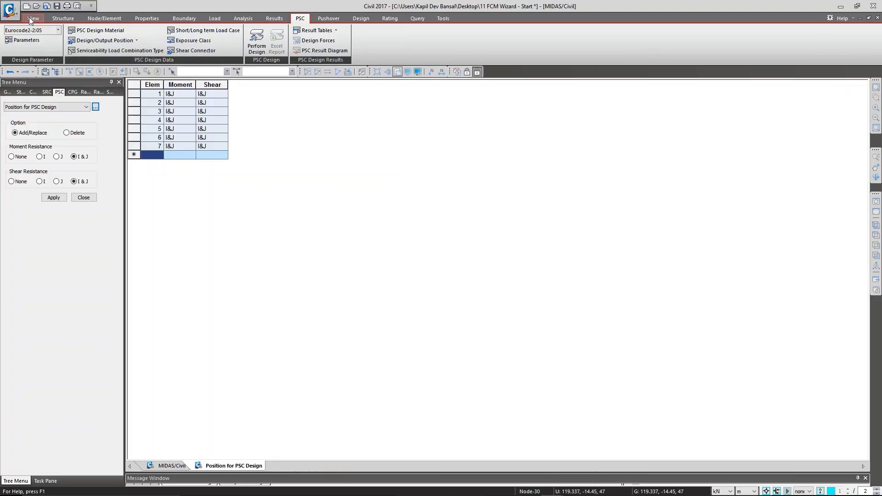
{"action": "left_click_drag", "start_coordinate": [134, 94], "coordinate": [133, 144]}
{"action": "left_click", "coordinate": [133, 136]}
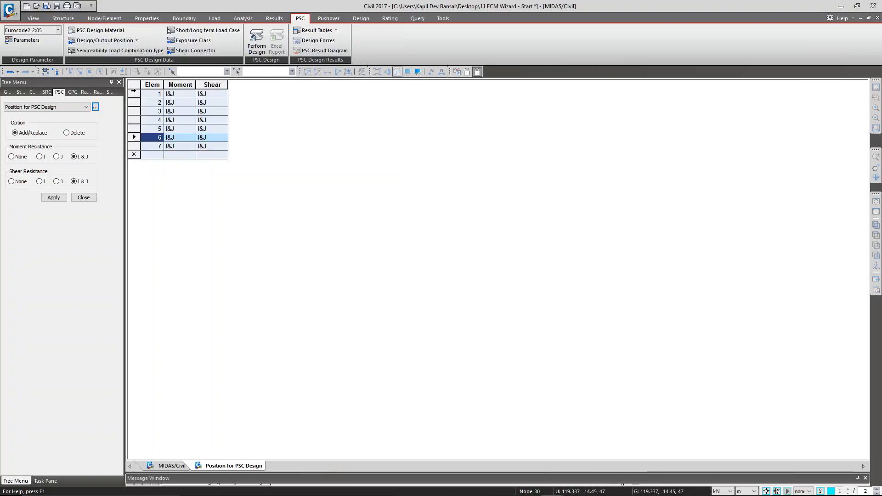
{"action": "left_click_drag", "start_coordinate": [133, 91], "coordinate": [134, 146]}
{"action": "left_click", "coordinate": [134, 145]}
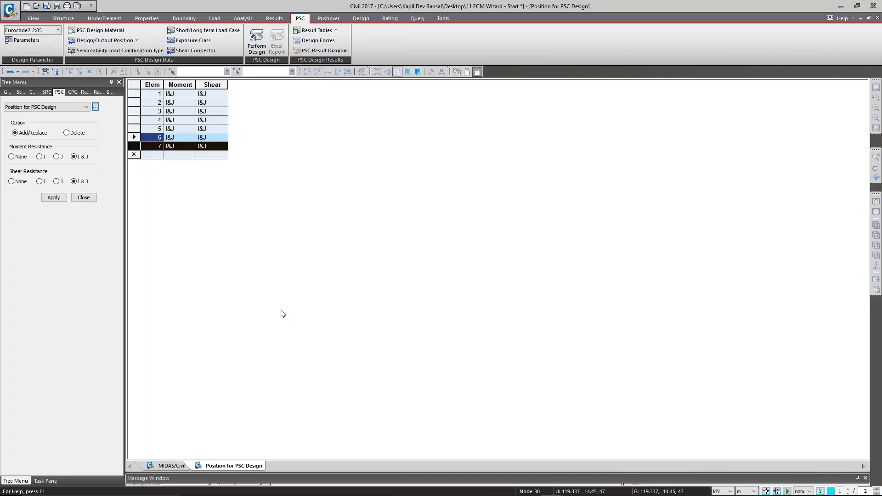
{"action": "left_click", "coordinate": [151, 139]}
{"action": "left_click", "coordinate": [147, 129]}
{"action": "left_click", "coordinate": [147, 119]}
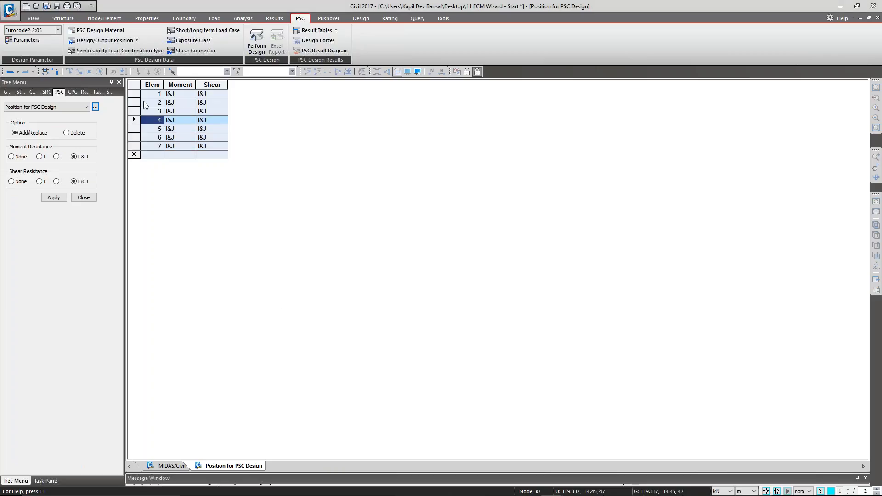
{"action": "left_click_drag", "start_coordinate": [137, 94], "coordinate": [141, 148]}
{"action": "left_click", "coordinate": [140, 148]}
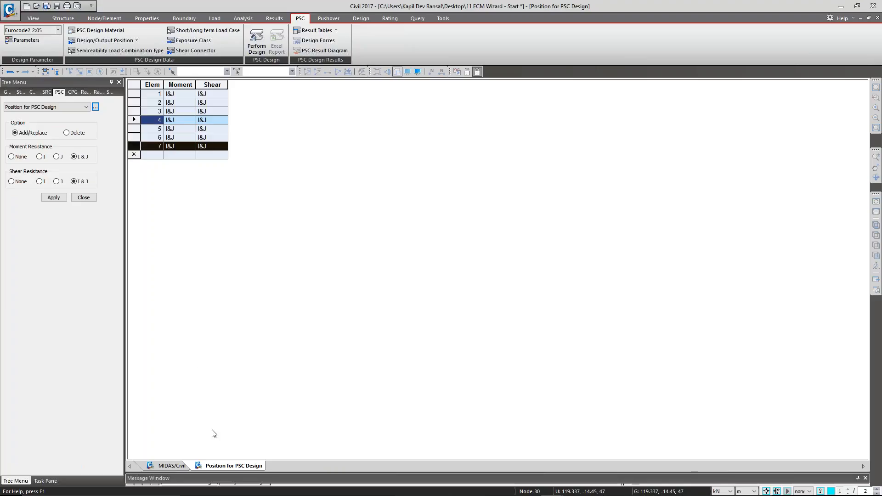
{"action": "right_click", "coordinate": [220, 466]}
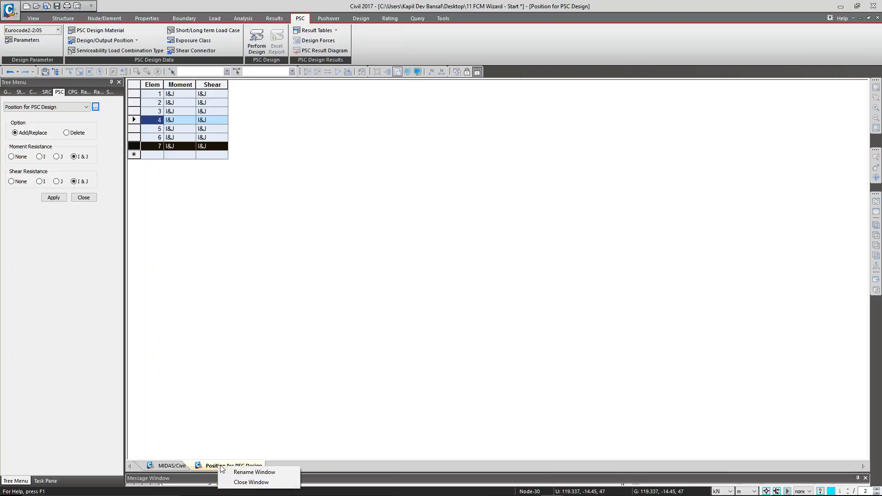
{"action": "left_click", "coordinate": [239, 482]}
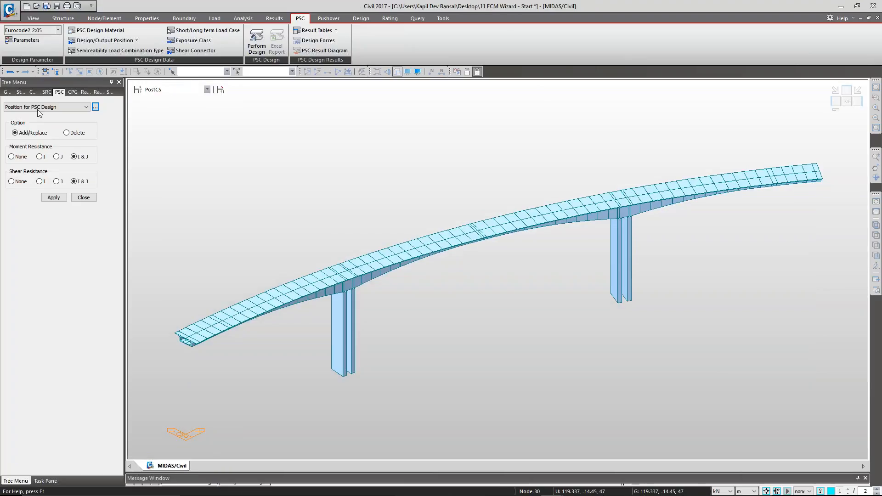
Step: Review the moment, shear and torsion position options for PSC output, and close them without applying
{"action": "left_click", "coordinate": [38, 108]}
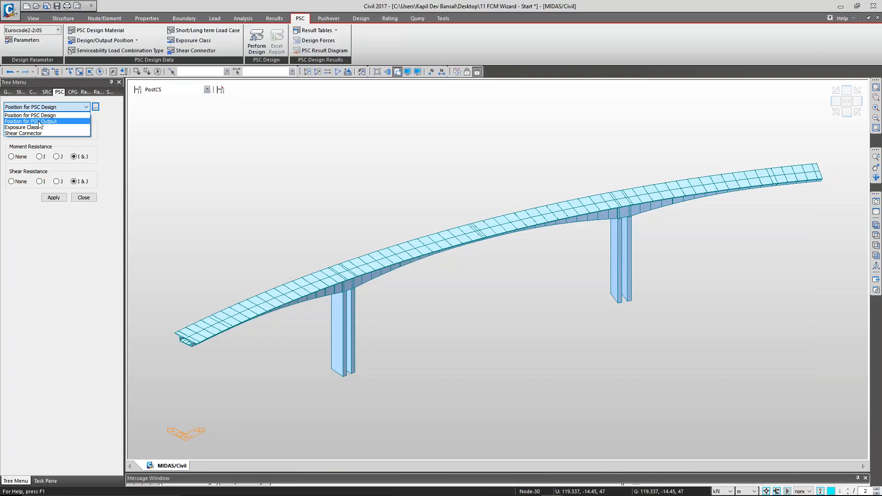
{"action": "left_click", "coordinate": [41, 122]}
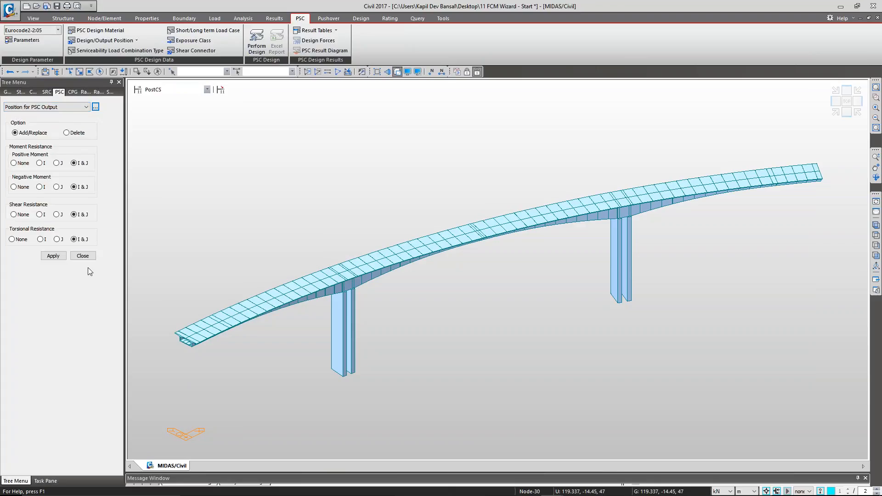
{"action": "left_click", "coordinate": [83, 256]}
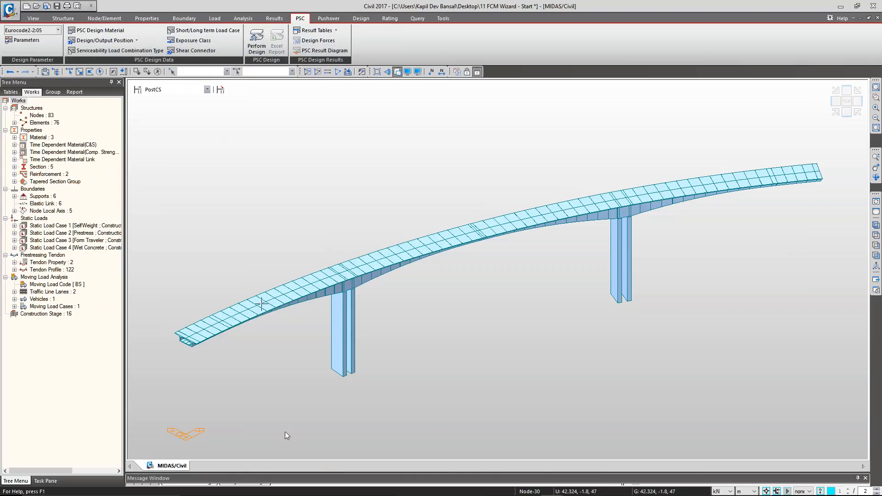
Step: Enlarge the message window, save the model and perform the PSC design
{"action": "left_click_drag", "start_coordinate": [273, 474], "coordinate": [275, 382]}
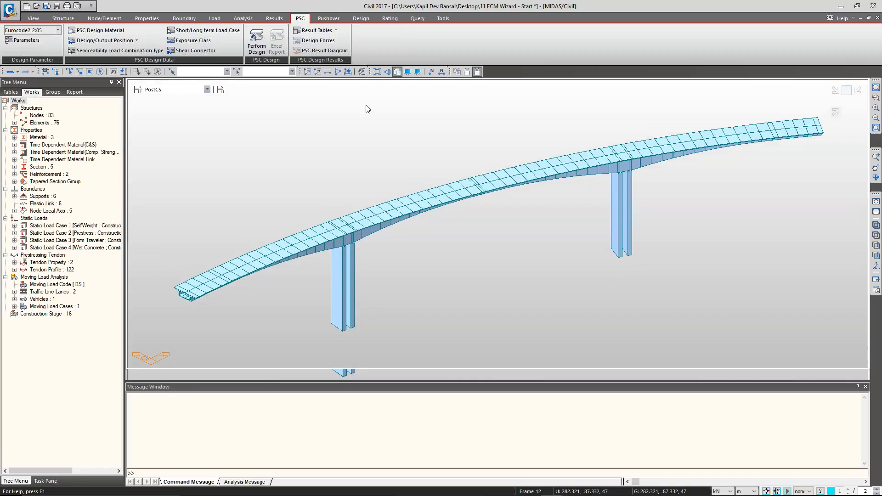
{"action": "left_click", "coordinate": [57, 6]}
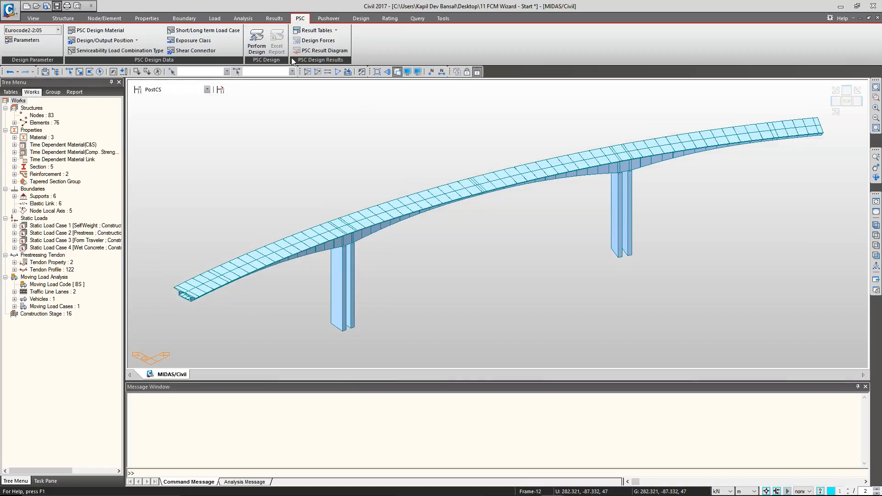
{"action": "left_click", "coordinate": [257, 42]}
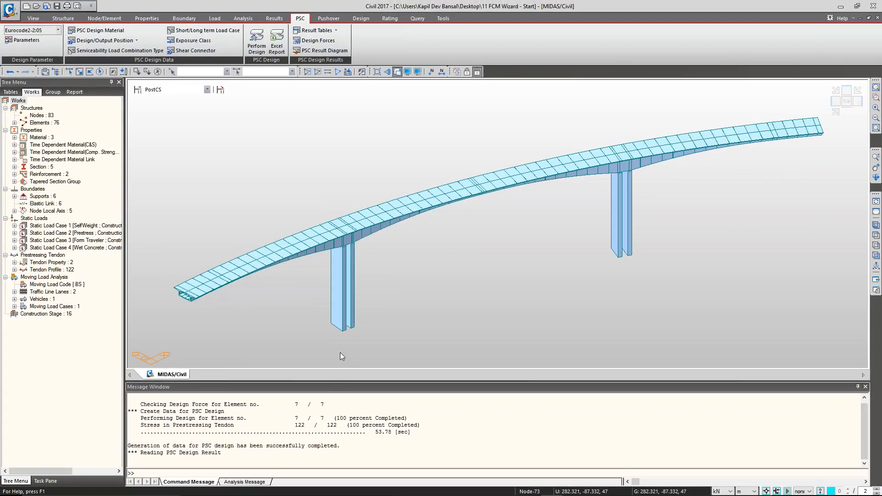
{"action": "mouse_move", "coordinate": [315, 486]}
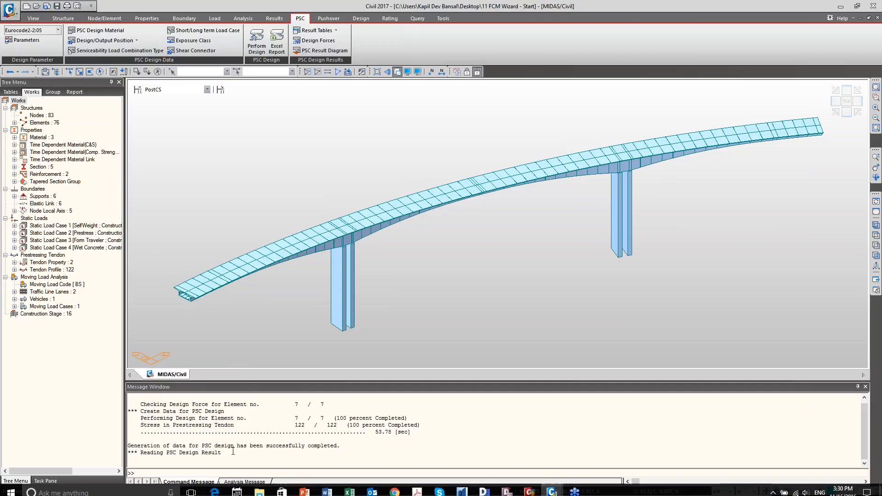
{"action": "left_click_drag", "start_coordinate": [363, 450], "coordinate": [344, 447]}
{"action": "left_click", "coordinate": [129, 446]}
{"action": "left_click", "coordinate": [345, 449]}
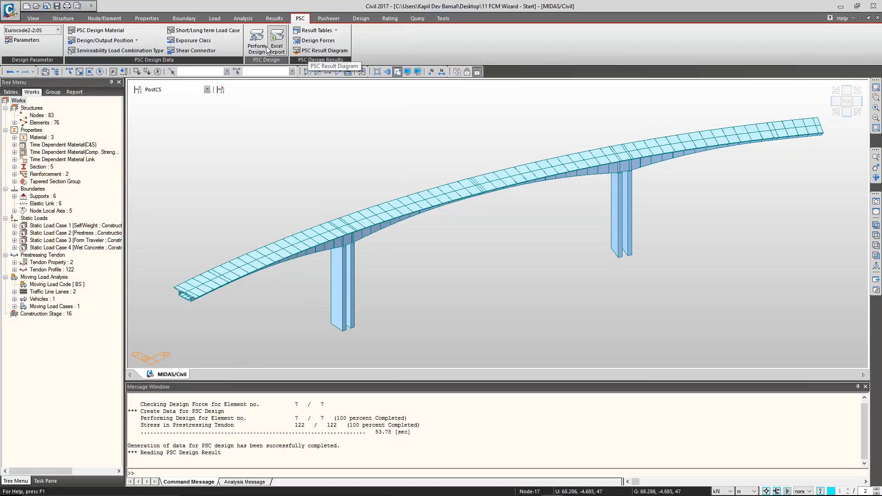
Step: Plot the maximum Flexure-y force diagram for ALL COMBINATION as a PSC result diagram and view the designed elements from the front
{"action": "left_click", "coordinate": [308, 54]}
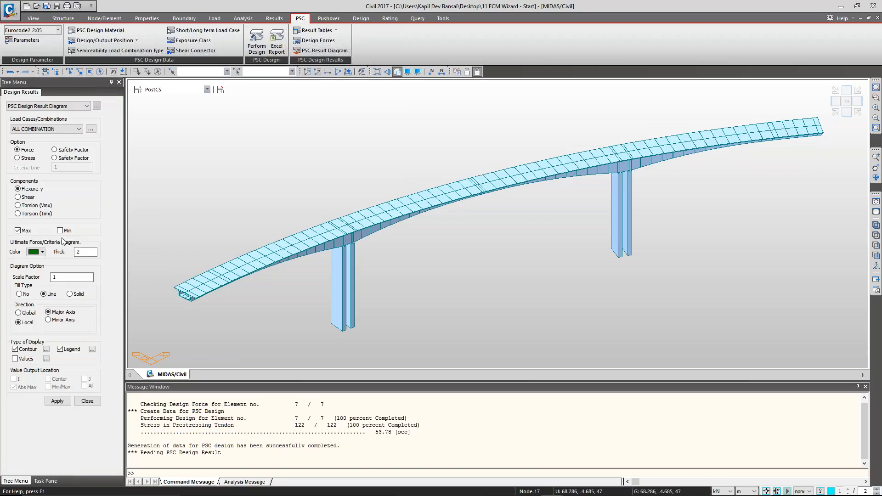
{"action": "left_click", "coordinate": [62, 404]}
{"action": "left_click", "coordinate": [782, 113]}
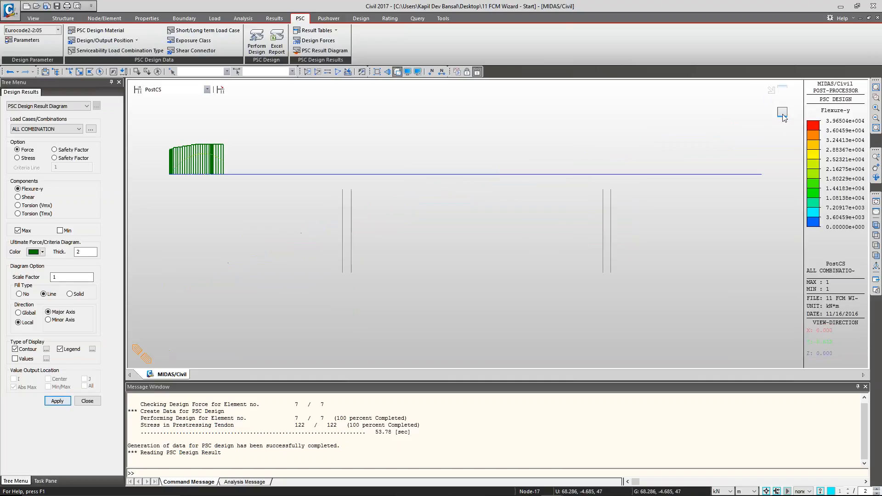
{"action": "left_click", "coordinate": [876, 98]}
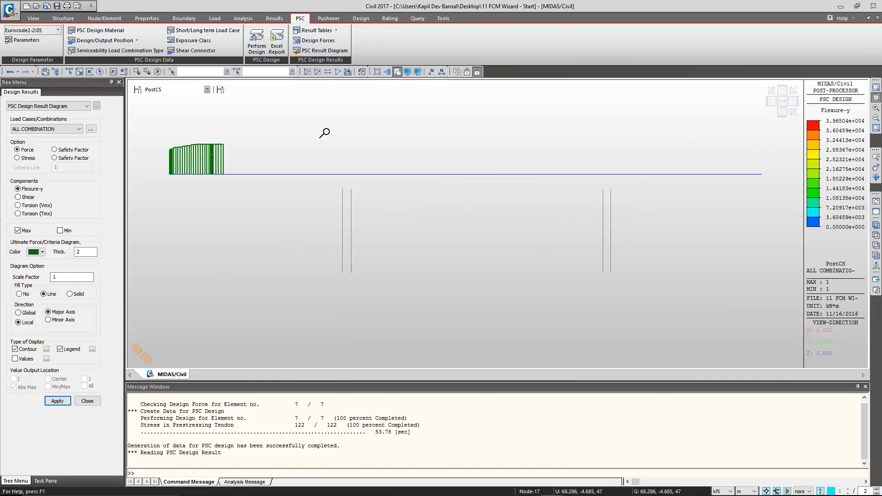
{"action": "left_click_drag", "start_coordinate": [154, 132], "coordinate": [323, 221]}
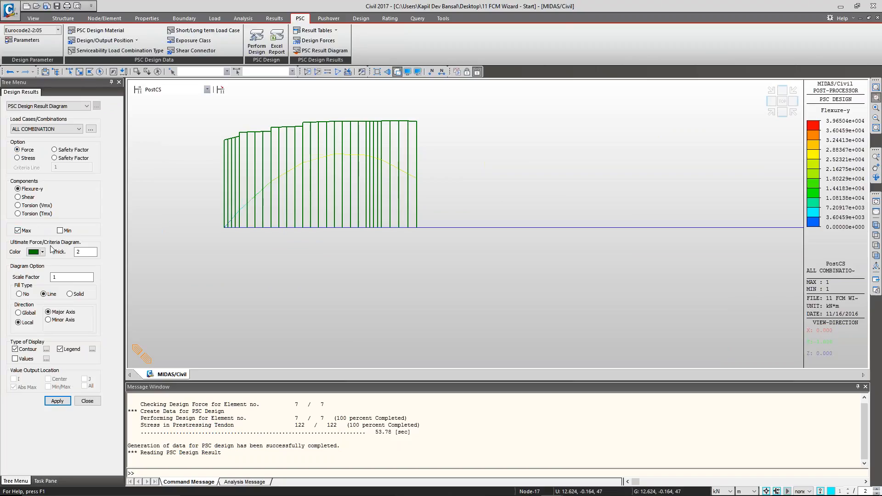
Step: Redraw the flexure result diagram with a solid fill and turn on the display of nodes
{"action": "left_click", "coordinate": [70, 294]}
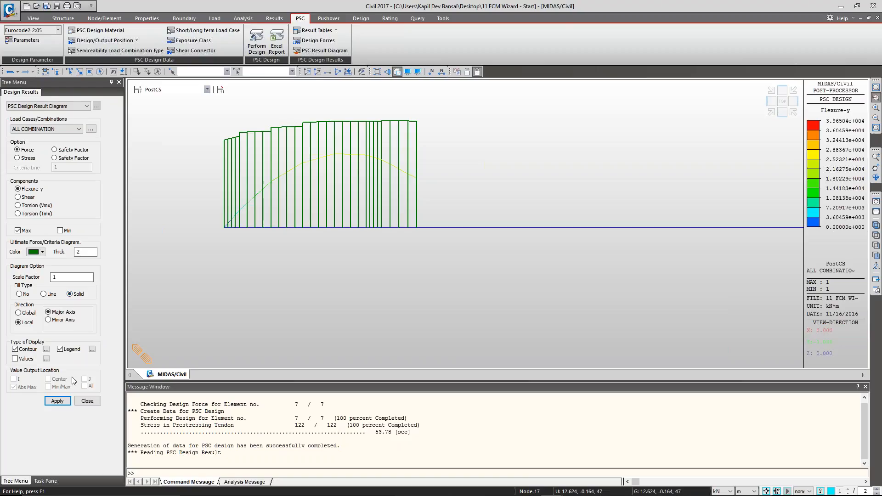
{"action": "left_click", "coordinate": [57, 402]}
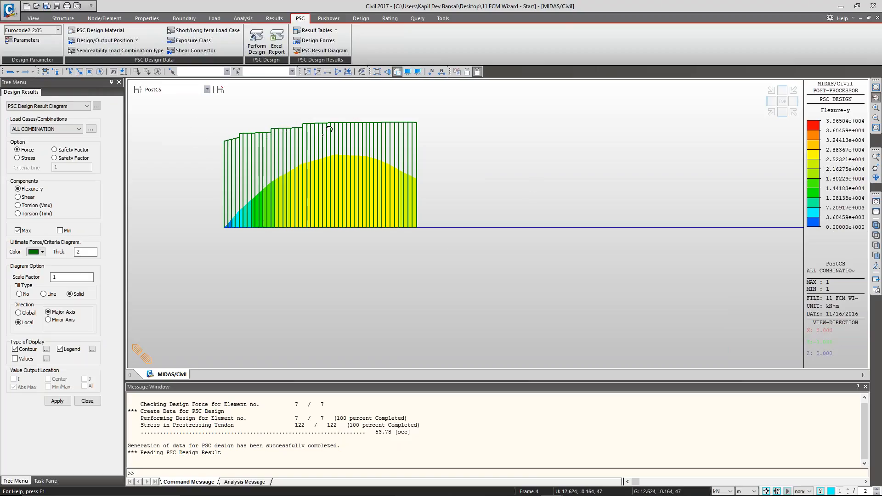
{"action": "left_click", "coordinate": [408, 72]}
{"action": "left_click", "coordinate": [375, 196]}
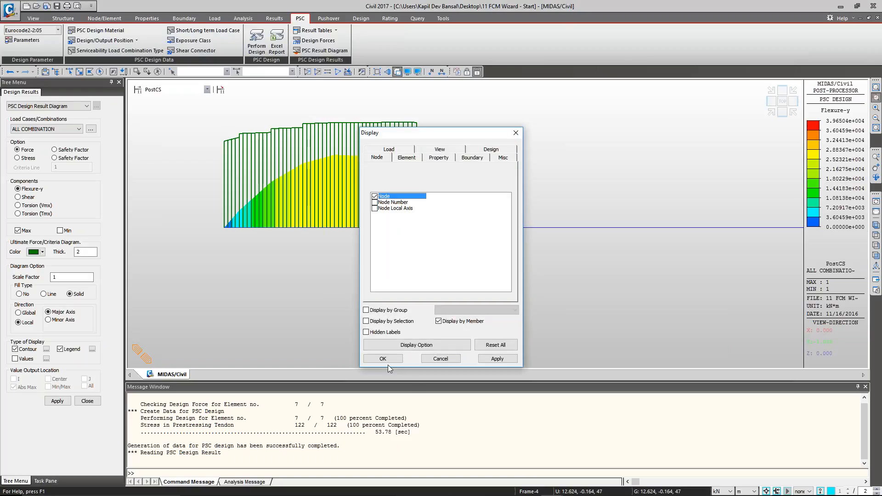
{"action": "left_click", "coordinate": [384, 360]}
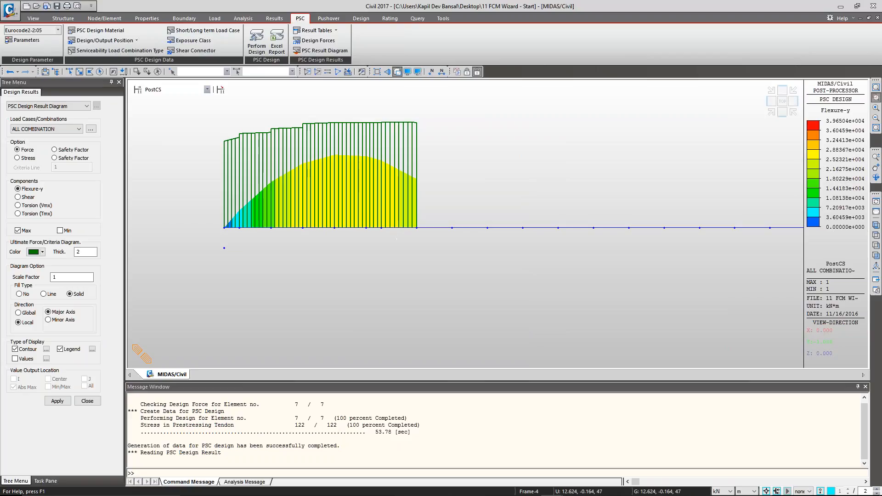
Step: Isolate elements 1 to 7 to view their flexure diagram, reactivate the whole model and examine the same elements' diagram up close
{"action": "left_click", "coordinate": [80, 71]}
{"action": "left_click_drag", "start_coordinate": [399, 239], "coordinate": [226, 205]}
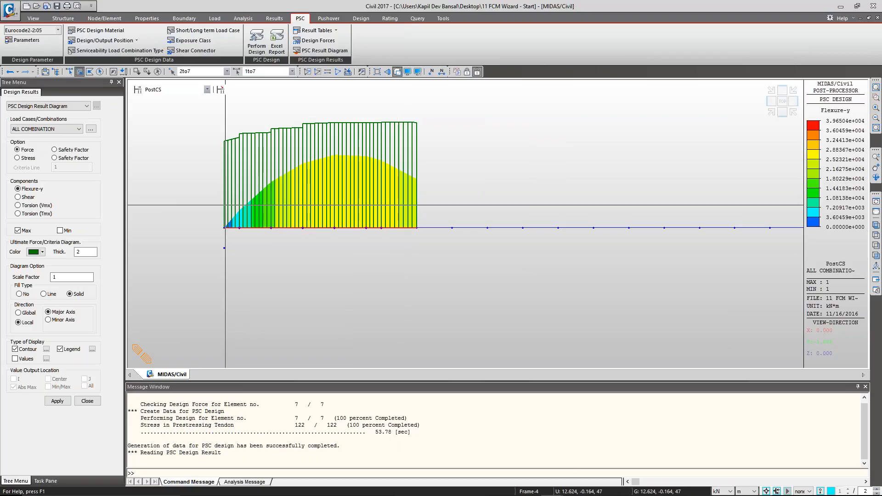
{"action": "key", "text": "F2"}
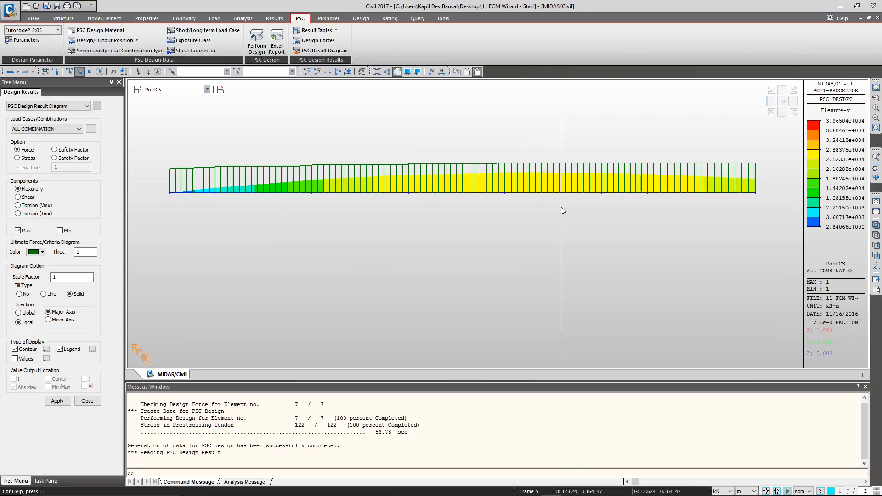
{"action": "key", "text": "ctrl+a"}
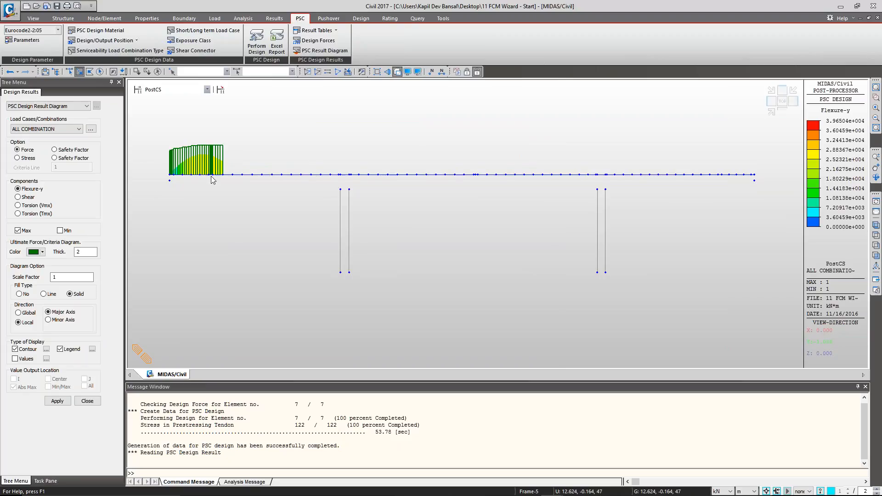
{"action": "left_click", "coordinate": [876, 98]}
{"action": "left_click_drag", "start_coordinate": [150, 134], "coordinate": [244, 193]}
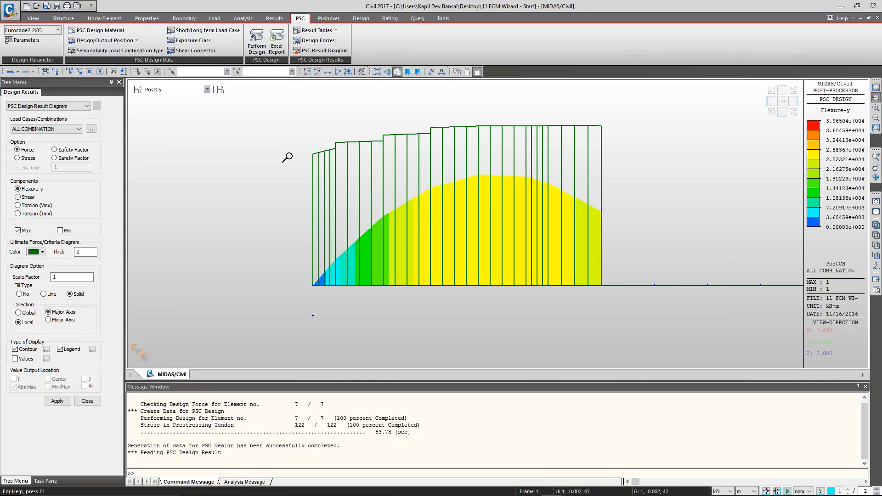
{"action": "left_click", "coordinate": [398, 73]}
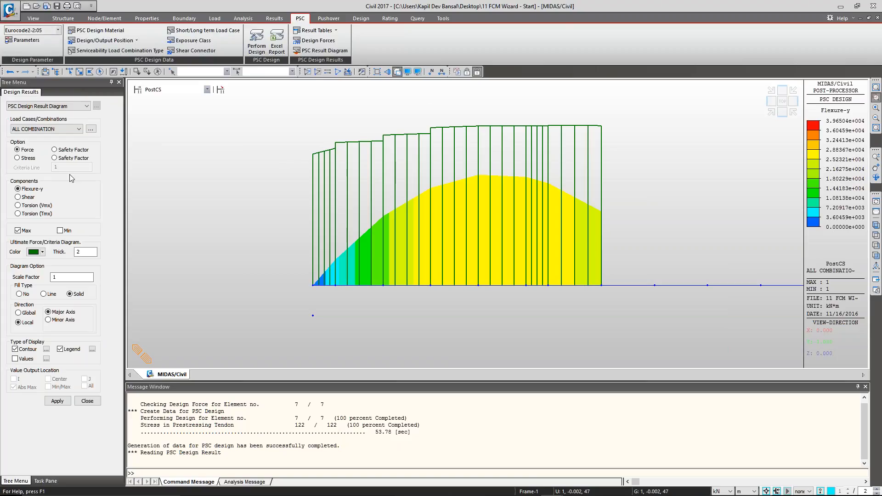
Step: Open the flexure strength check table for elements 1 to 7, with both parts and both positive and negative records
{"action": "left_click", "coordinate": [316, 30]}
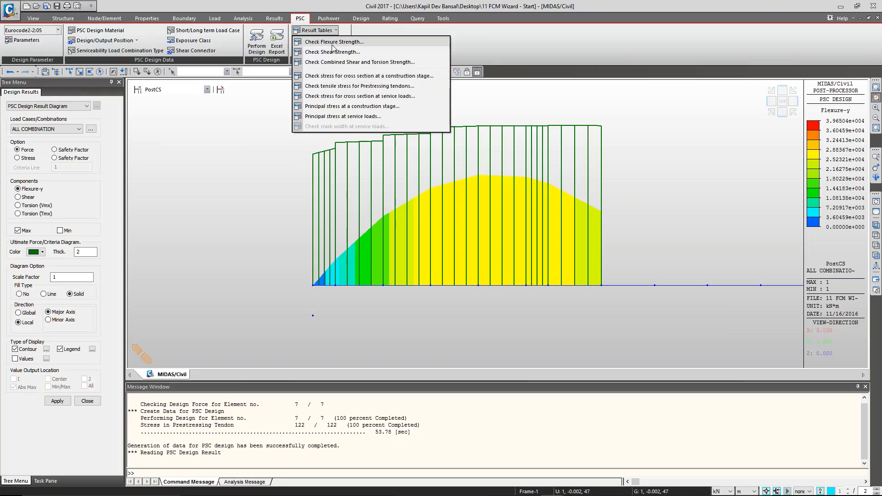
{"action": "left_click", "coordinate": [333, 46]}
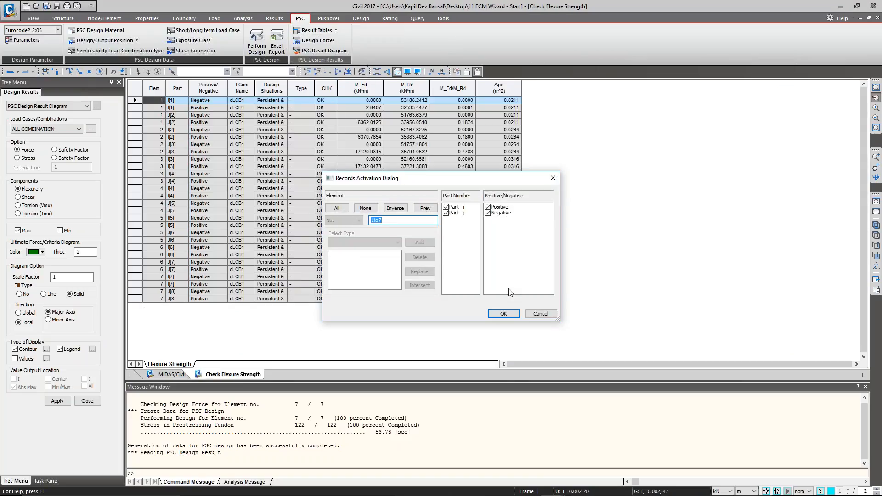
{"action": "left_click", "coordinate": [503, 314]}
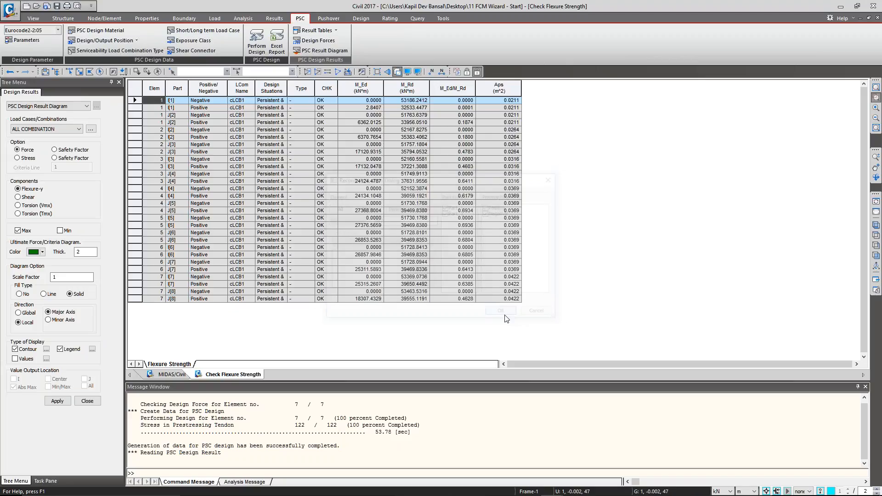
{"action": "right_click", "coordinate": [376, 230]}
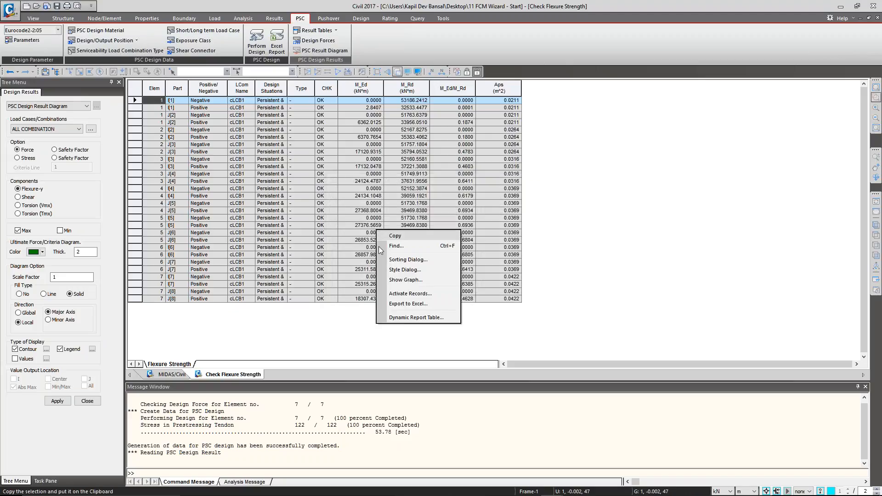
{"action": "left_click", "coordinate": [407, 260]}
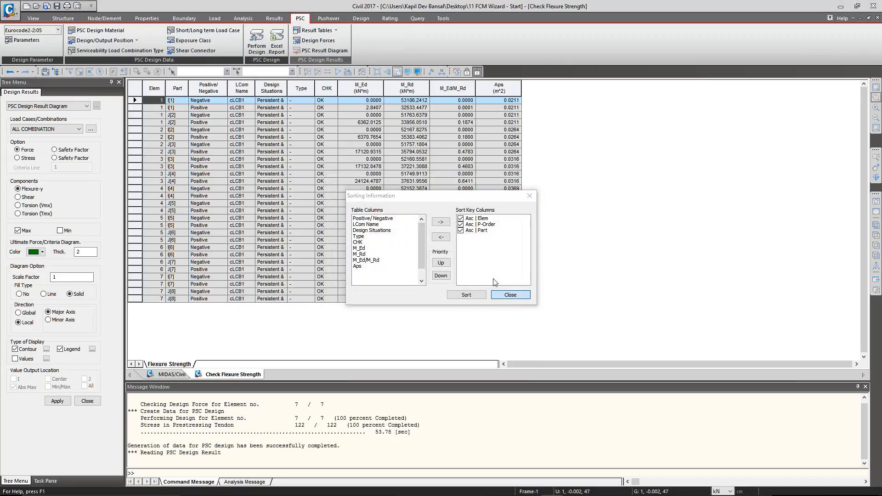
{"action": "left_click", "coordinate": [505, 293]}
Step: Limit the flexure strength table to positive records only and widen its Design Situations column
{"action": "right_click", "coordinate": [398, 210]}
{"action": "left_click", "coordinate": [430, 271]}
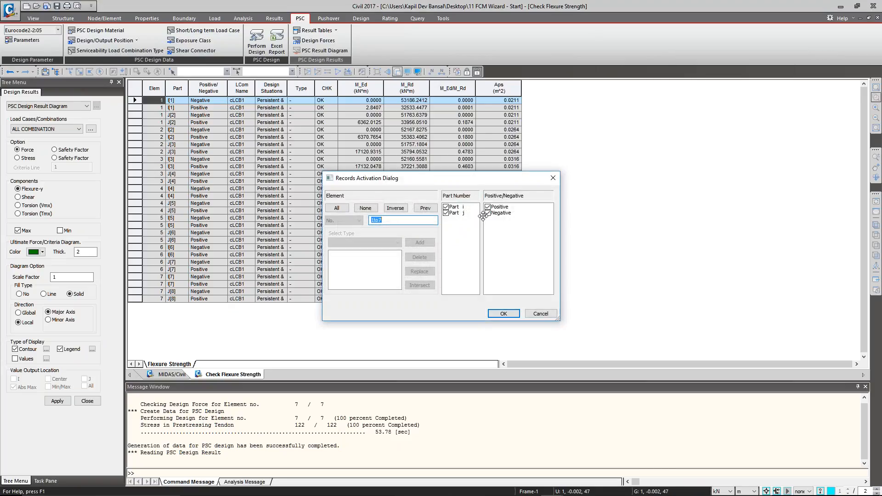
{"action": "left_click", "coordinate": [488, 213]}
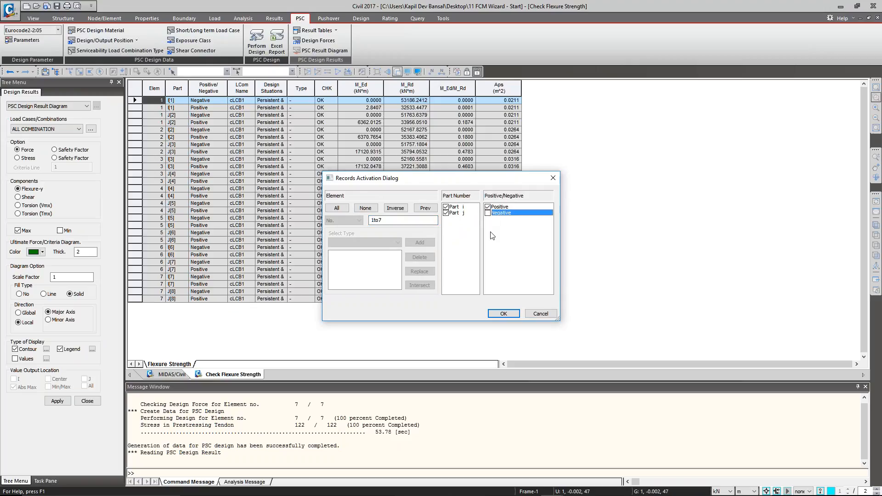
{"action": "left_click", "coordinate": [503, 313]}
{"action": "left_click", "coordinate": [375, 158]}
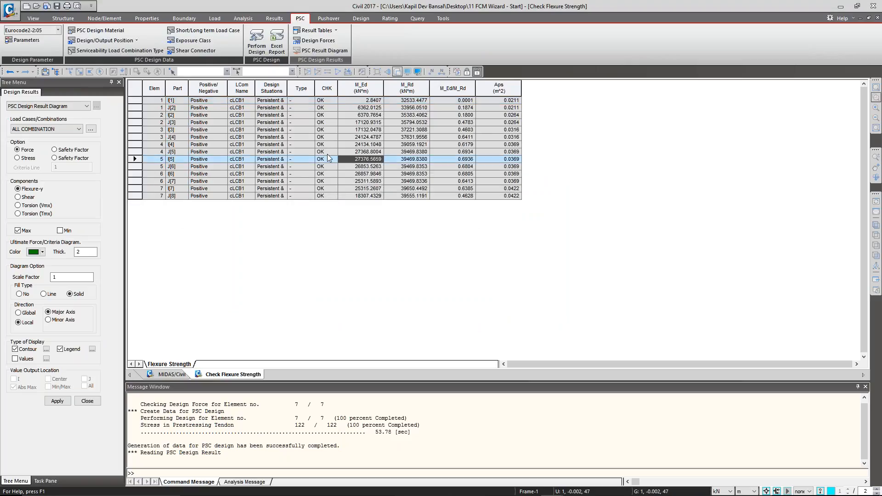
{"action": "left_click_drag", "start_coordinate": [289, 93], "coordinate": [304, 92]}
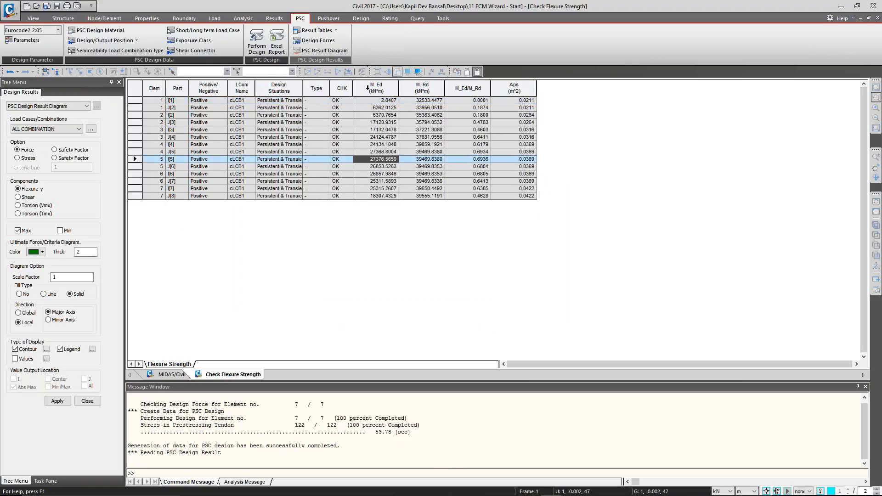
Step: Compare the design moments M_Ed with the resistances M_Rd and their ratios across the positive flexure records
{"action": "left_click", "coordinate": [371, 88]}
{"action": "left_click", "coordinate": [385, 115]}
{"action": "left_click", "coordinate": [386, 100]}
{"action": "left_click", "coordinate": [390, 129]}
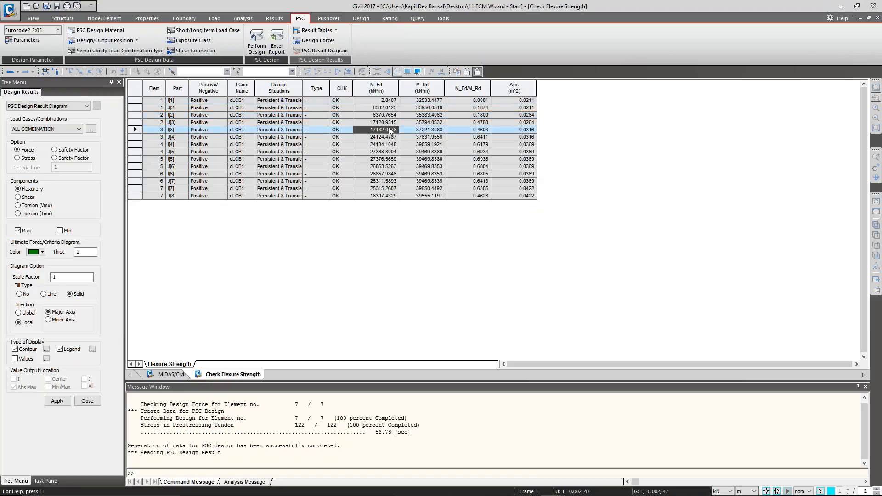
{"action": "left_click", "coordinate": [406, 131]}
{"action": "left_click", "coordinate": [418, 166]}
{"action": "left_click", "coordinate": [426, 182]}
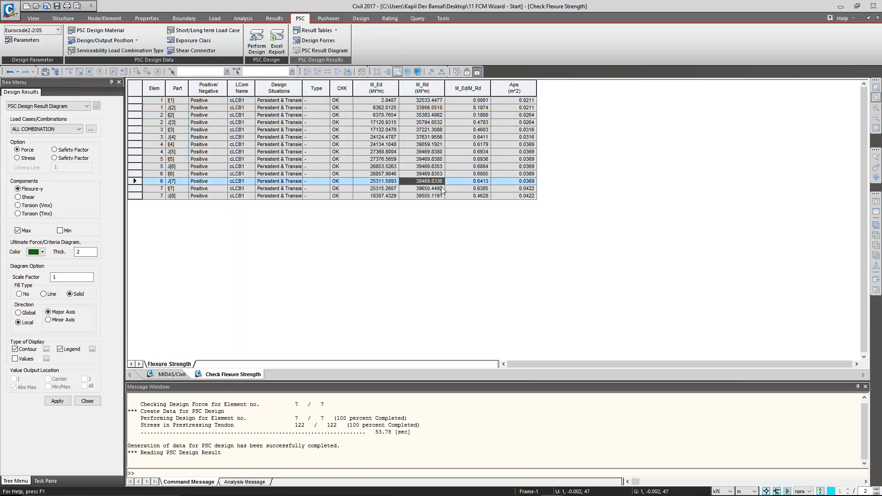
{"action": "left_click", "coordinate": [495, 181]}
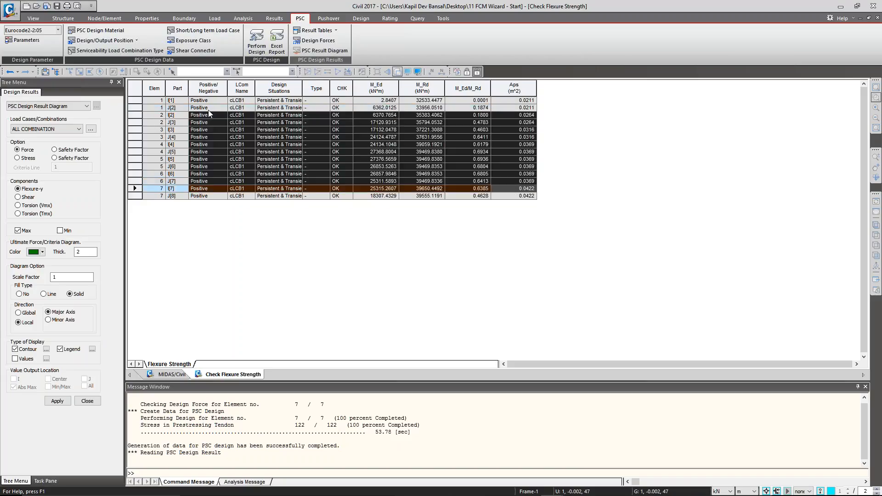
{"action": "left_click", "coordinate": [217, 129]}
{"action": "right_click", "coordinate": [237, 378]}
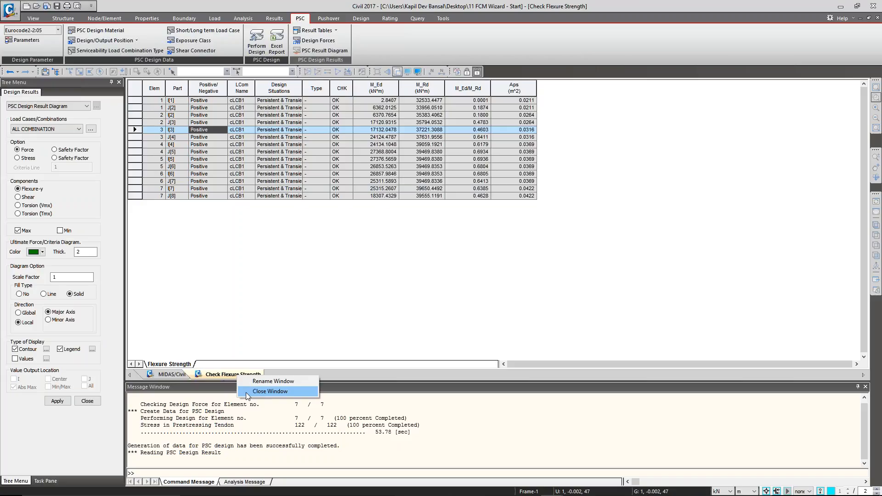
Step: Open the shear strength check table for elements 1 to 7, with both parts and both Max and Min records
{"action": "left_click", "coordinate": [329, 31]}
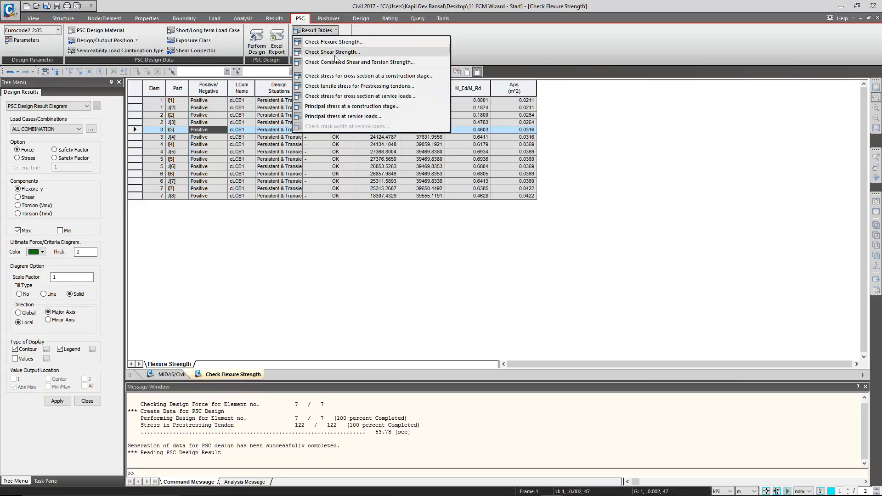
{"action": "left_click", "coordinate": [334, 52]}
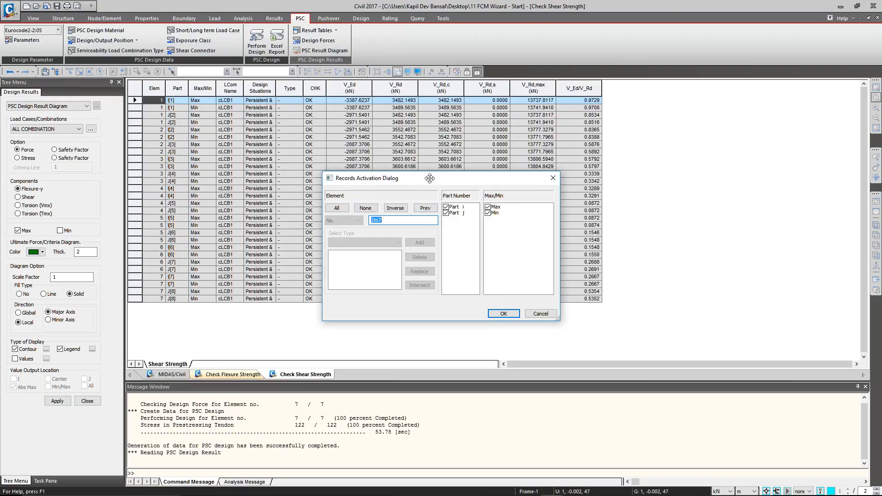
{"action": "left_click_drag", "start_coordinate": [430, 178], "coordinate": [419, 174]}
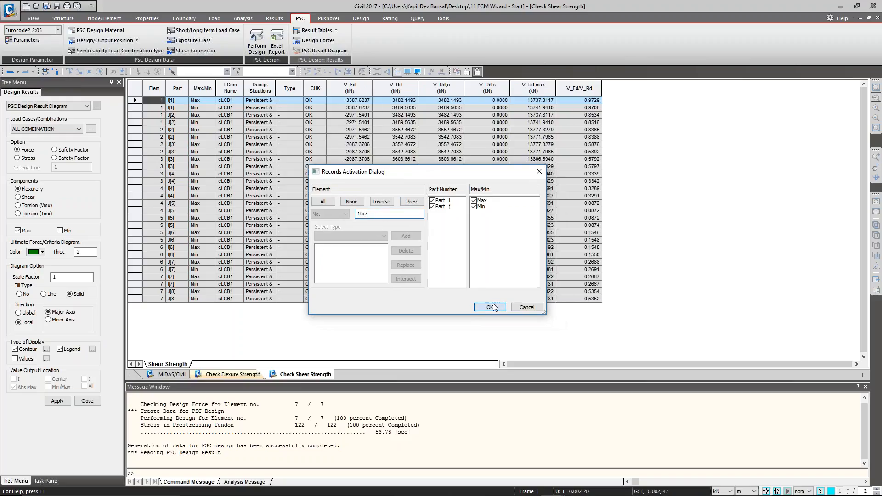
{"action": "left_click", "coordinate": [492, 308]}
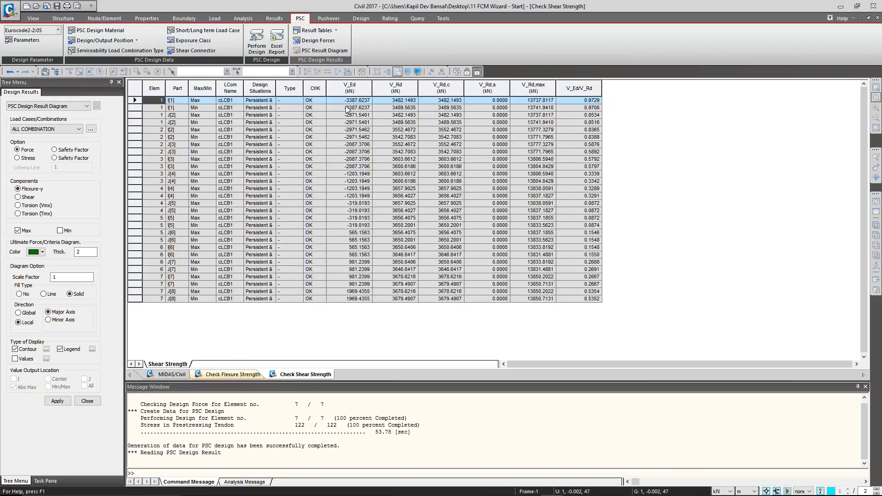
Step: Compare the design shear forces V_Ed with the resistances V_Rd for elements 1 to 7 in the shear strength table
{"action": "left_click", "coordinate": [359, 94]}
{"action": "left_click", "coordinate": [360, 144]}
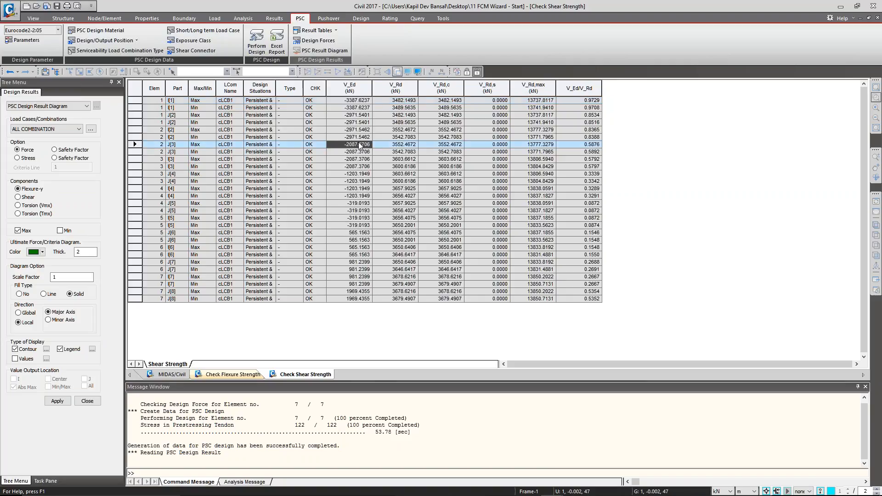
{"action": "left_click", "coordinate": [345, 189]}
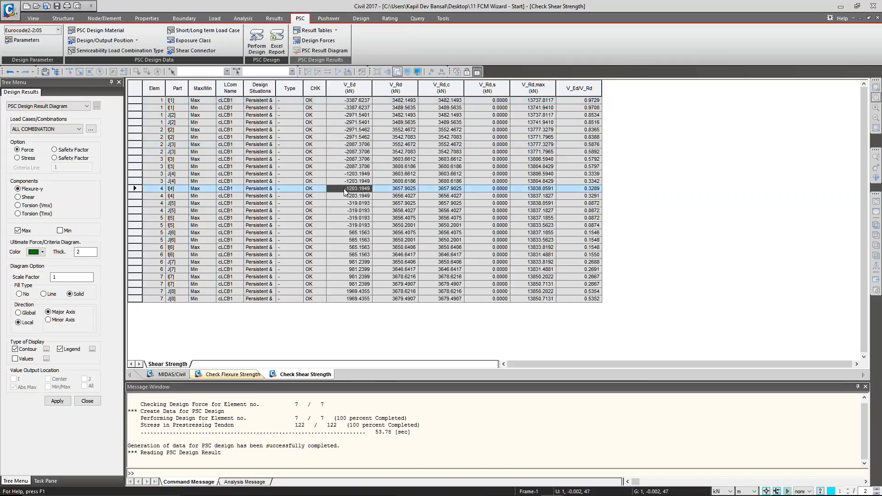
{"action": "left_click", "coordinate": [397, 91]}
{"action": "left_click", "coordinate": [398, 167]}
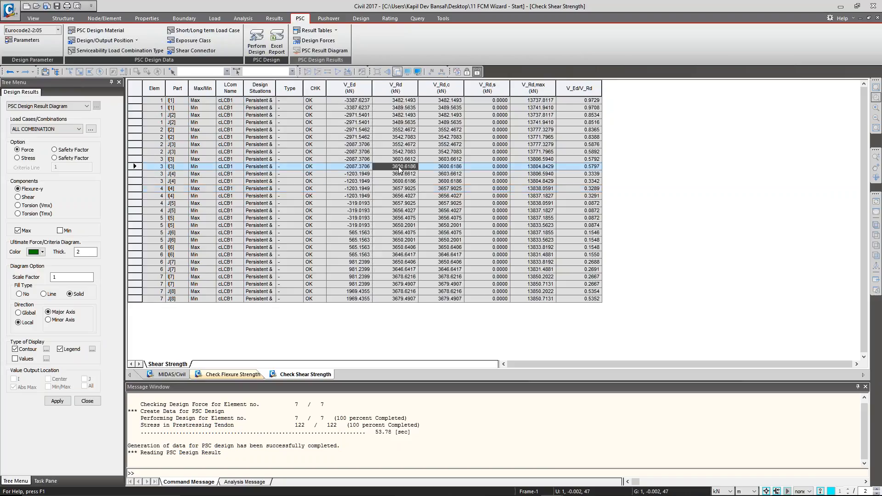
{"action": "left_click", "coordinate": [366, 174]}
{"action": "left_click", "coordinate": [364, 204]}
{"action": "left_click", "coordinate": [366, 247]}
{"action": "left_click", "coordinate": [363, 291]}
{"action": "left_click", "coordinate": [363, 299]}
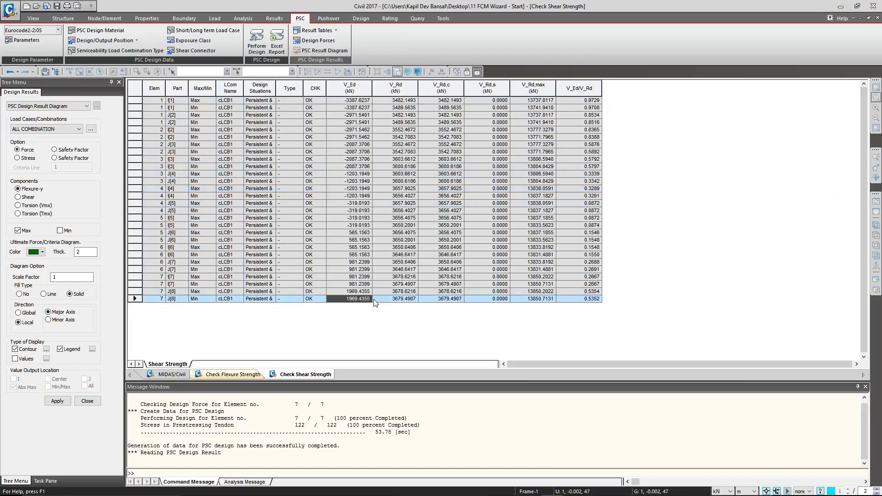
Step: Close the shear strength and flexure strength check tables
{"action": "right_click", "coordinate": [307, 374]}
{"action": "left_click", "coordinate": [317, 390]}
{"action": "right_click", "coordinate": [256, 374]}
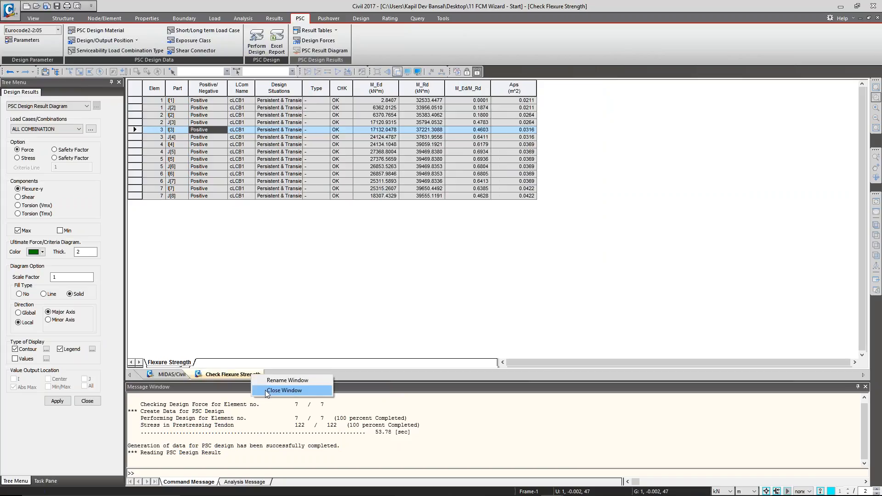
{"action": "left_click", "coordinate": [294, 390]}
Step: Review the combined shear and torsion strength table for elements 1 to 7 with V-Max, V-Min and T-Max records, and close it
{"action": "left_click", "coordinate": [330, 30]}
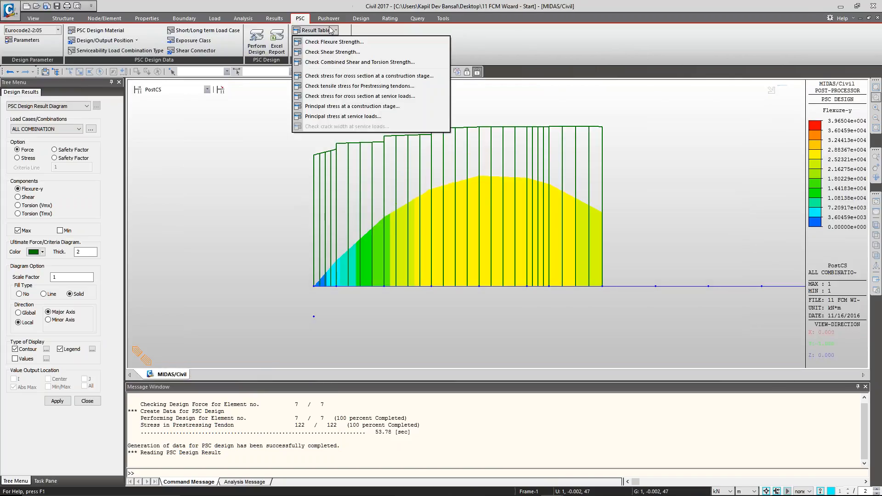
{"action": "left_click", "coordinate": [342, 62]}
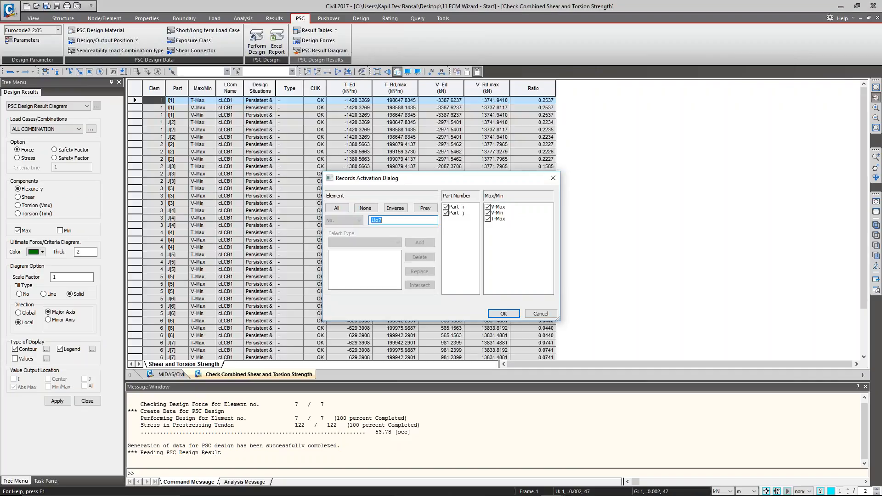
{"action": "left_click", "coordinate": [503, 313]}
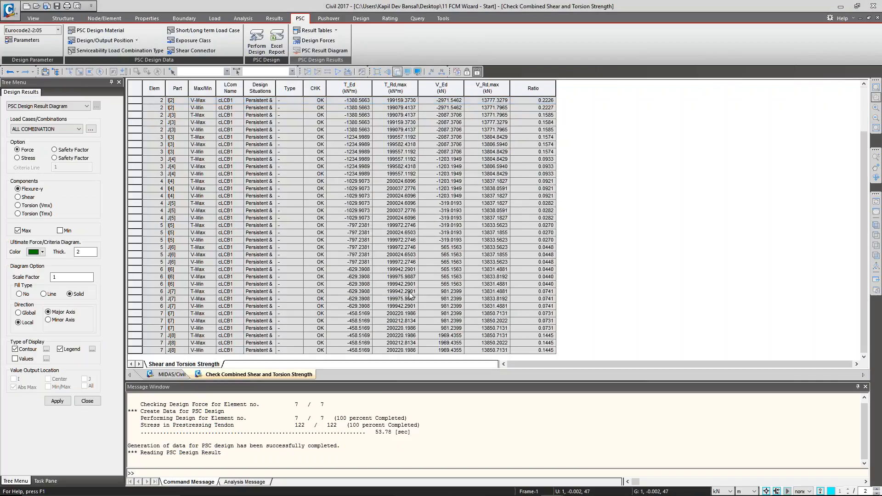
{"action": "right_click", "coordinate": [275, 375]}
{"action": "left_click", "coordinate": [307, 394]}
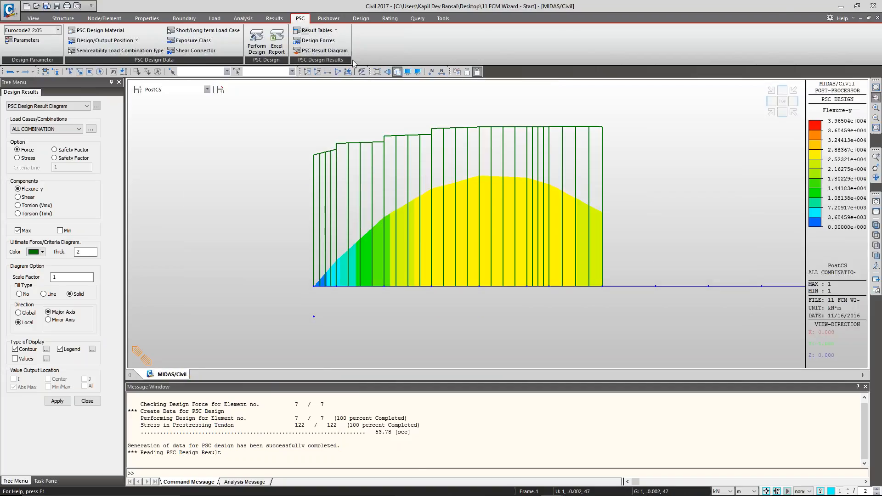
Step: Examine the construction-stage principal tensile stresses and check results for elements 1 to 7 in their table, and close it
{"action": "left_click", "coordinate": [335, 31]}
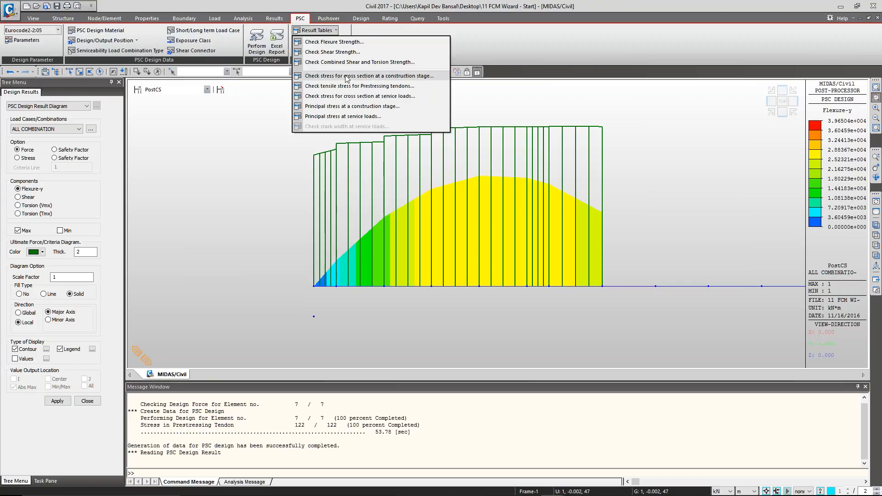
{"action": "left_click", "coordinate": [350, 107]}
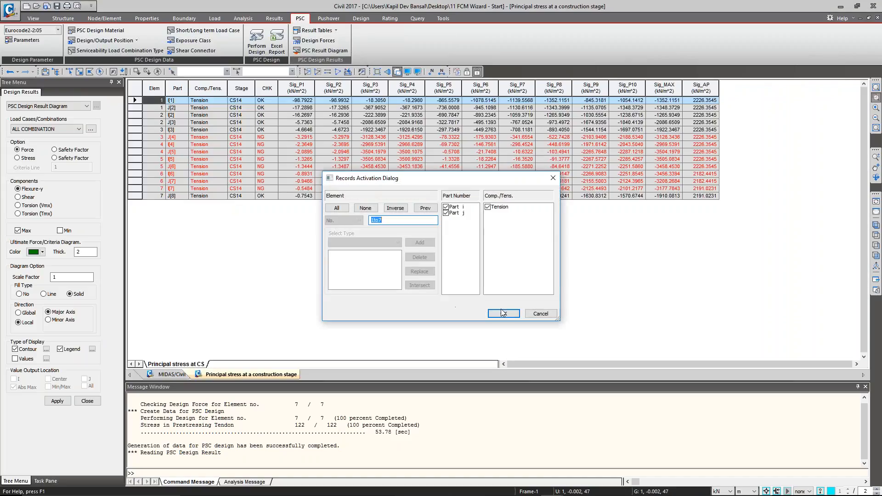
{"action": "left_click", "coordinate": [505, 311]}
{"action": "left_click", "coordinate": [490, 159]}
{"action": "left_click", "coordinate": [271, 182]}
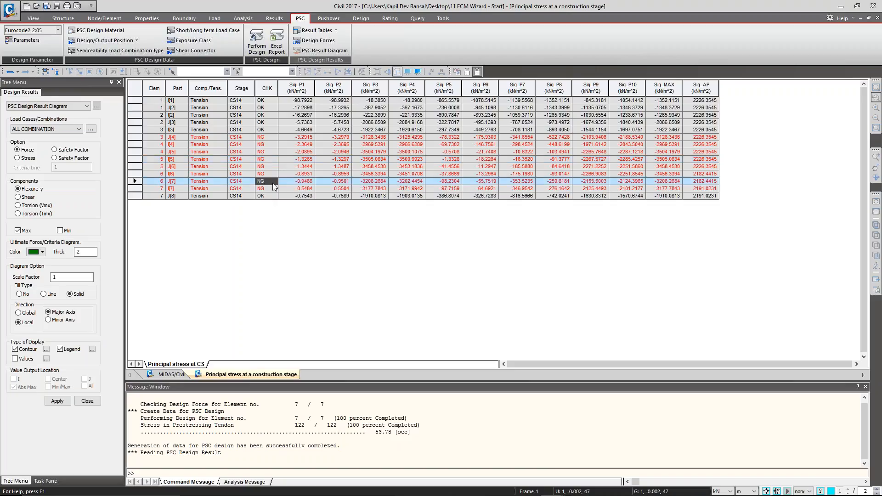
{"action": "left_click_drag", "start_coordinate": [159, 137], "coordinate": [705, 193]}
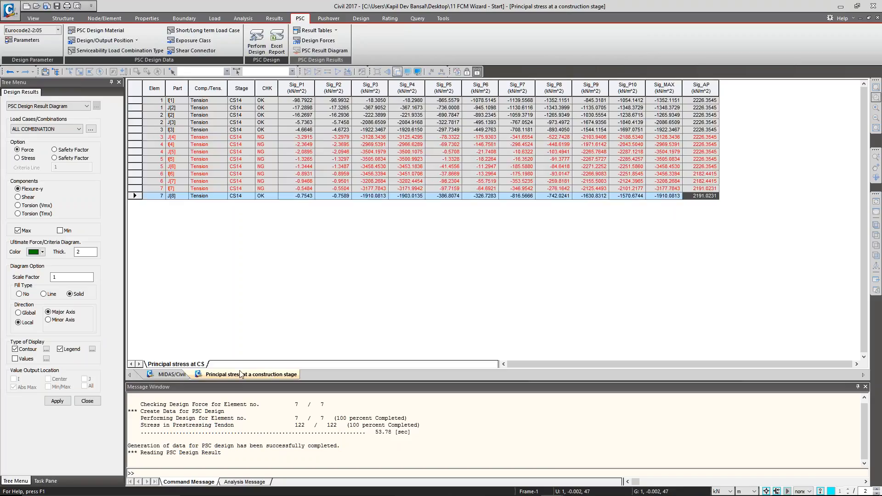
{"action": "right_click", "coordinate": [240, 374]}
{"action": "left_click", "coordinate": [257, 391]}
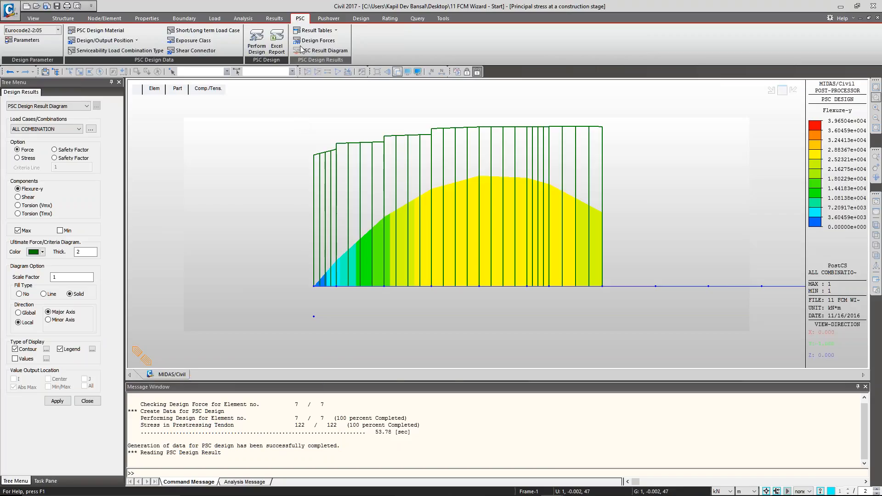
Step: Review the tensile stress check table for all prestressing tendons, and close it
{"action": "left_click", "coordinate": [323, 32]}
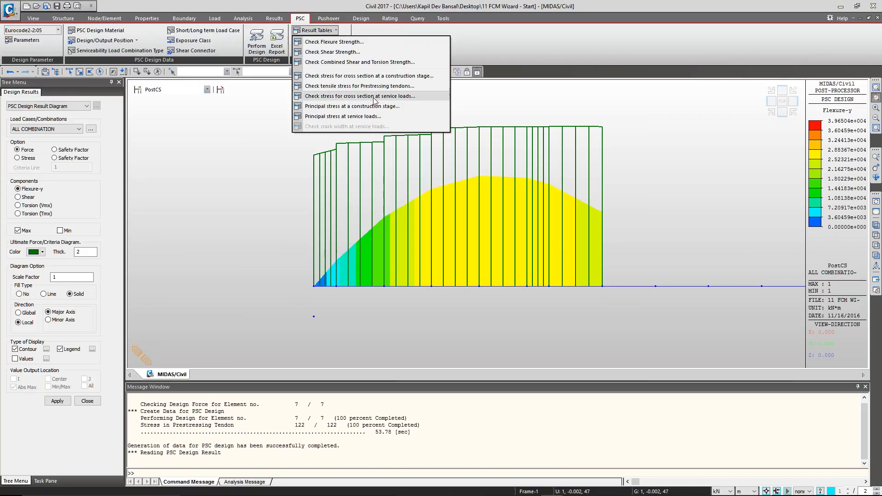
{"action": "left_click", "coordinate": [402, 89]}
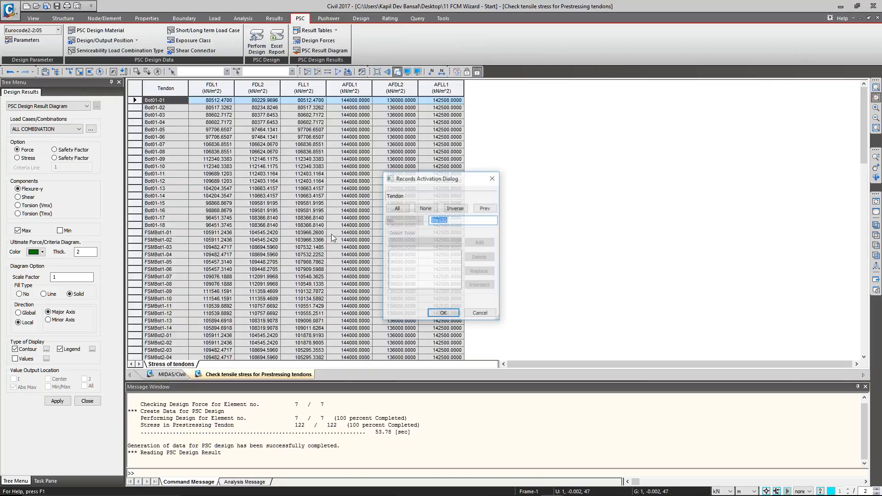
{"action": "left_click", "coordinate": [440, 316]}
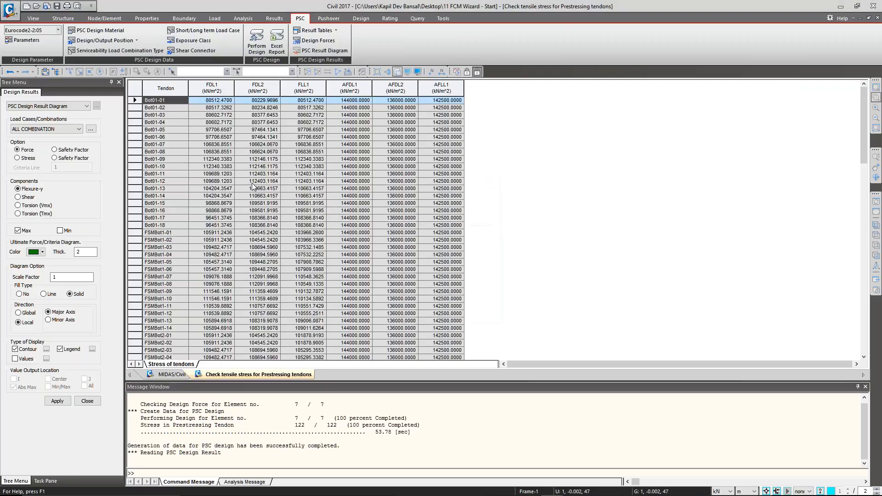
{"action": "scroll", "coordinate": [248, 195], "scroll_direction": "down", "scroll_amount": 9}
{"action": "scroll", "coordinate": [247, 193], "scroll_direction": "up", "scroll_amount": 9}
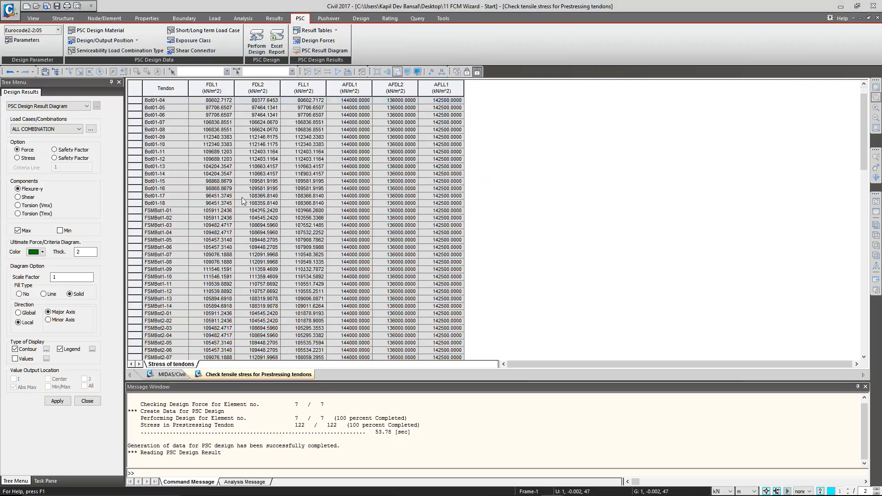
{"action": "right_click", "coordinate": [263, 375]}
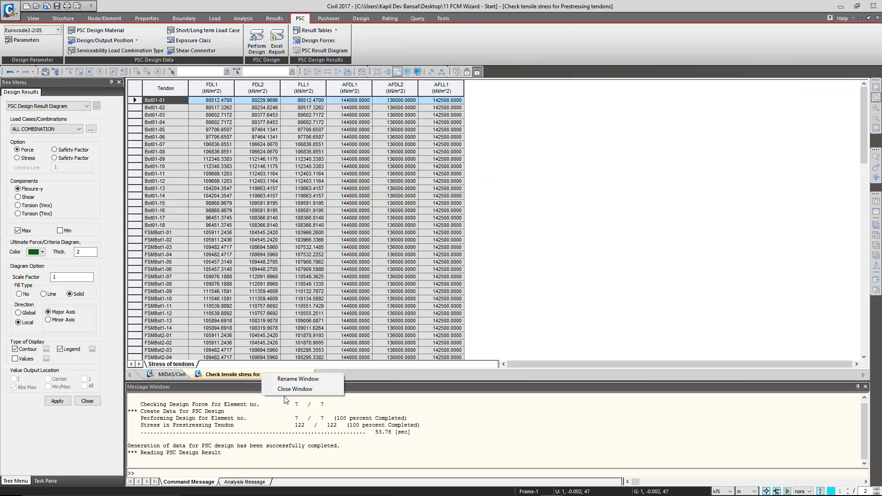
{"action": "left_click", "coordinate": [295, 389]}
{"action": "left_click", "coordinate": [317, 31]}
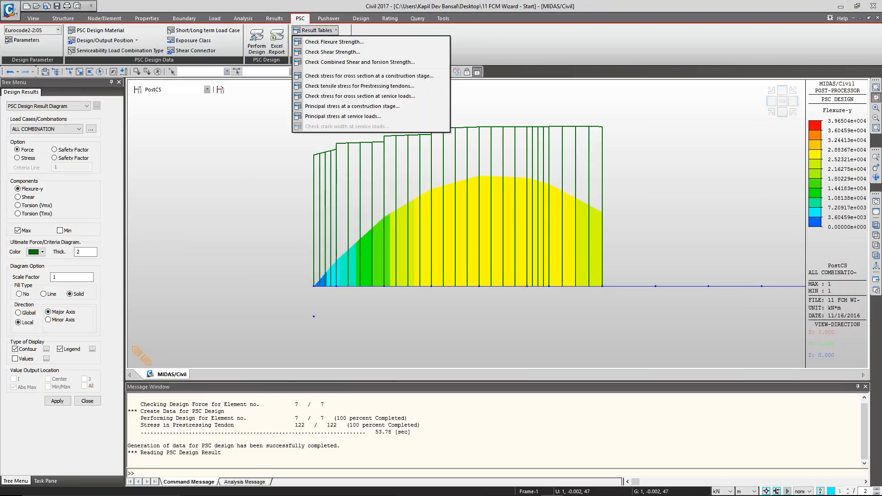
{"action": "left_click", "coordinate": [253, 182]}
{"action": "left_click_drag", "start_coordinate": [253, 182], "coordinate": [221, 153]}
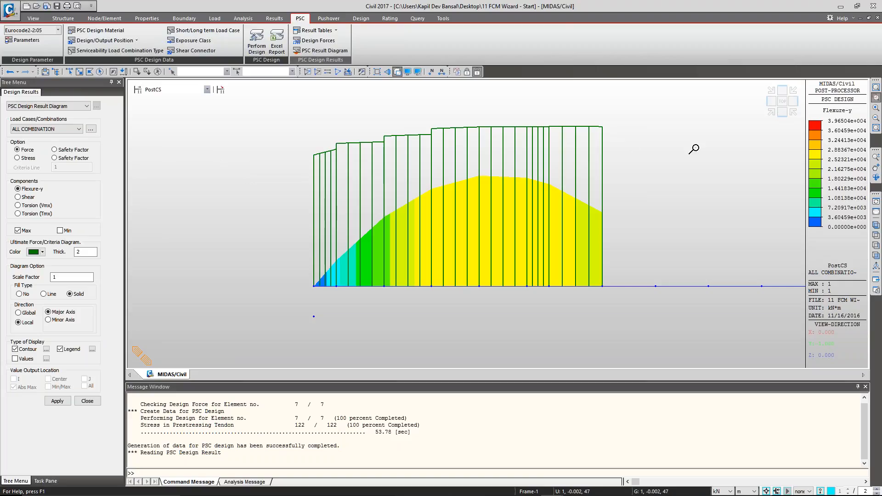
{"action": "left_click", "coordinate": [63, 18]}
{"action": "left_click", "coordinate": [40, 18]}
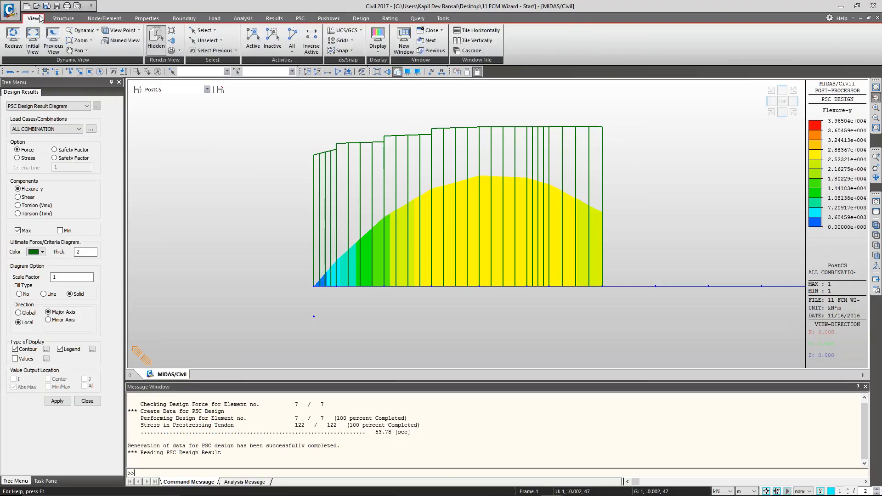
Step: Return the model to preprocessing mode and show the whole bridge in isometric view
{"action": "left_click", "coordinate": [63, 18]}
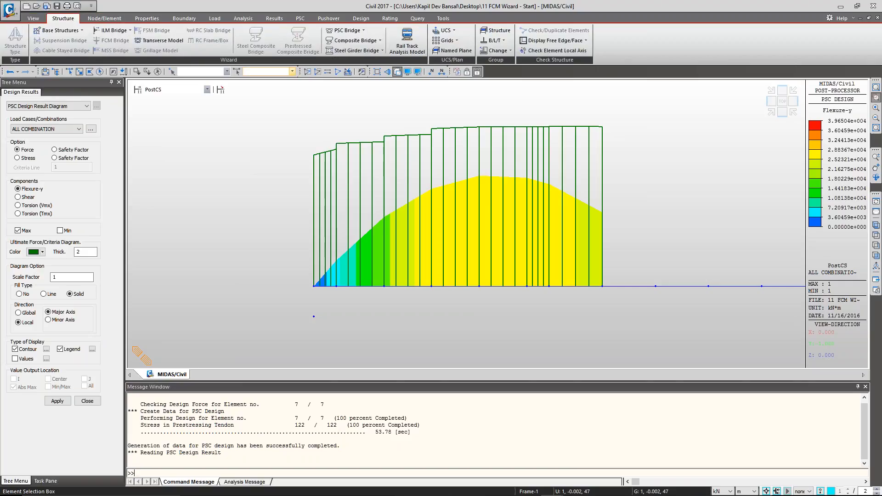
{"action": "left_click", "coordinate": [466, 72]}
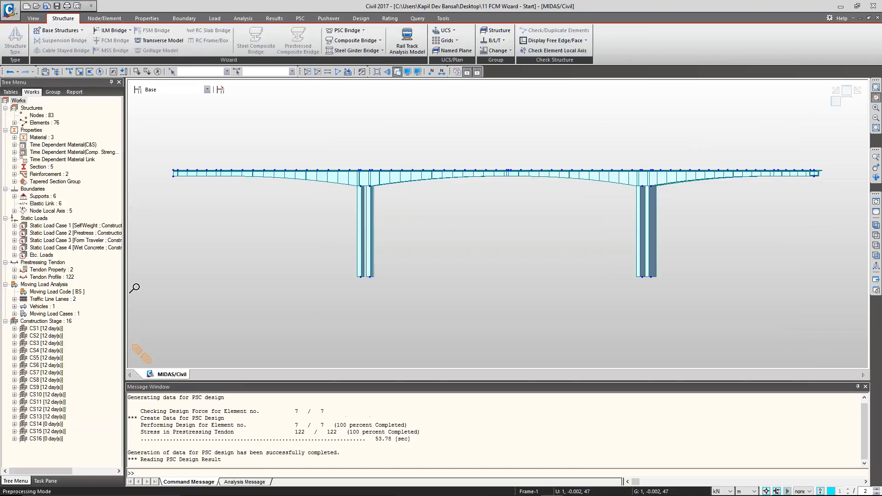
{"action": "left_click", "coordinate": [833, 112]}
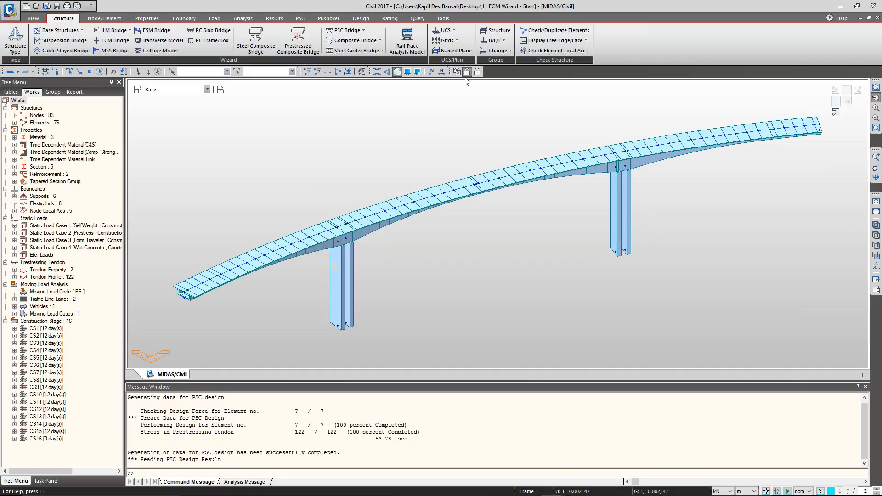
Step: Try the EN1992-2:2006 design code in the Effective Width Scale Factor settings and cancel them
{"action": "left_click", "coordinate": [355, 31]}
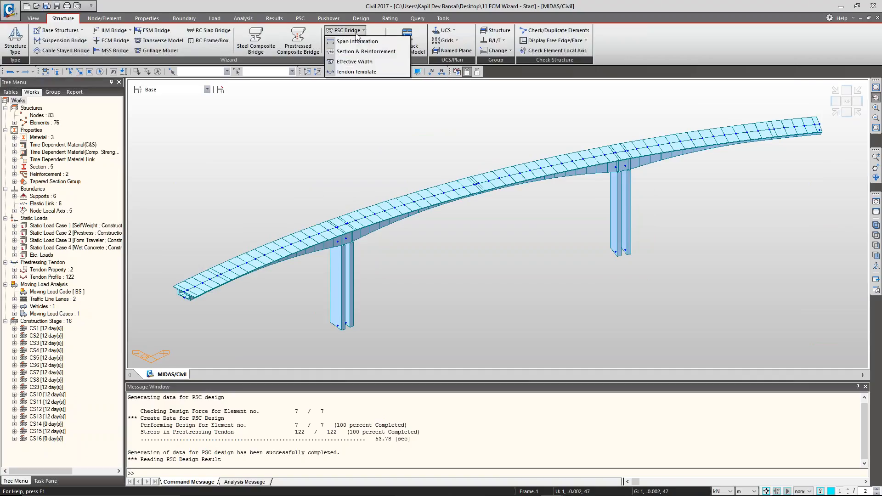
{"action": "left_click", "coordinate": [366, 62]}
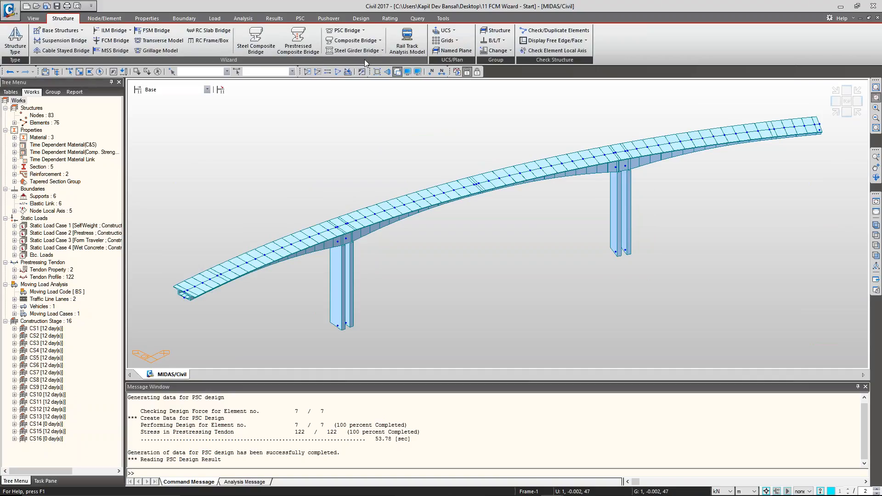
{"action": "left_click", "coordinate": [142, 60]}
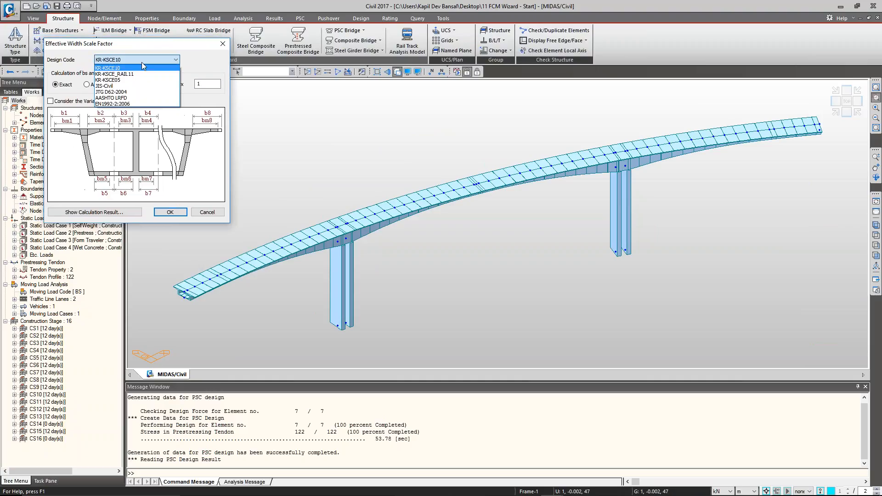
{"action": "left_click", "coordinate": [129, 102]}
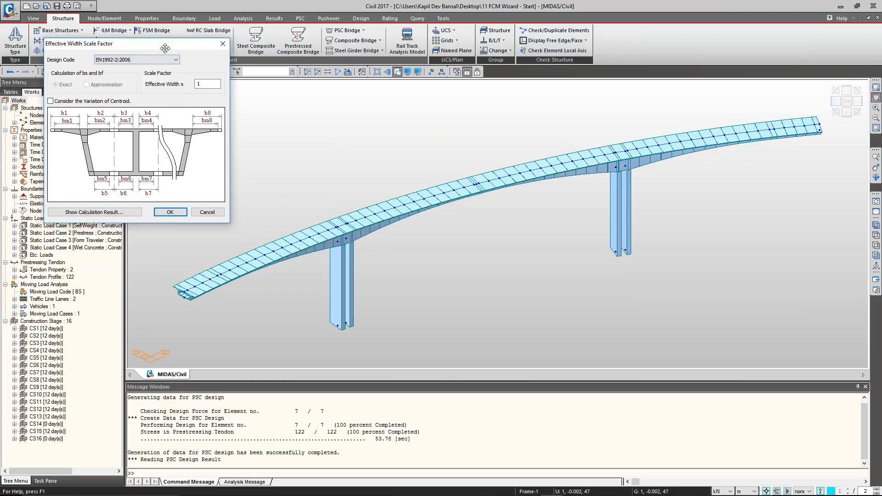
{"action": "left_click_drag", "start_coordinate": [165, 48], "coordinate": [188, 49]}
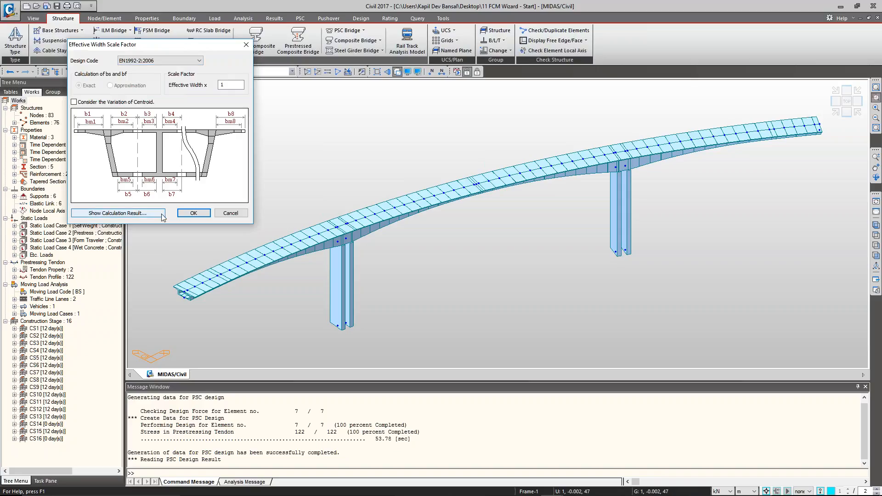
{"action": "left_click", "coordinate": [230, 214]}
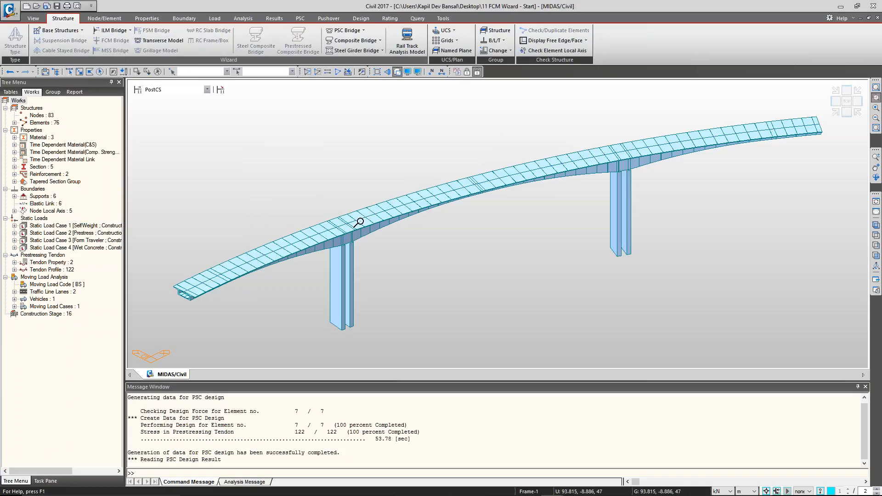
Step: Leave the window zoom and generate the PSC design report in Excel format
{"action": "left_click", "coordinate": [876, 97]}
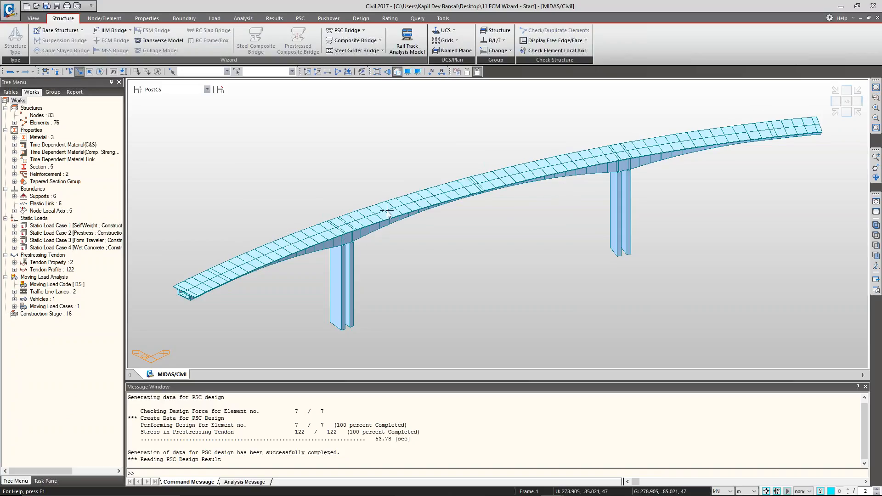
{"action": "left_click", "coordinate": [300, 18]}
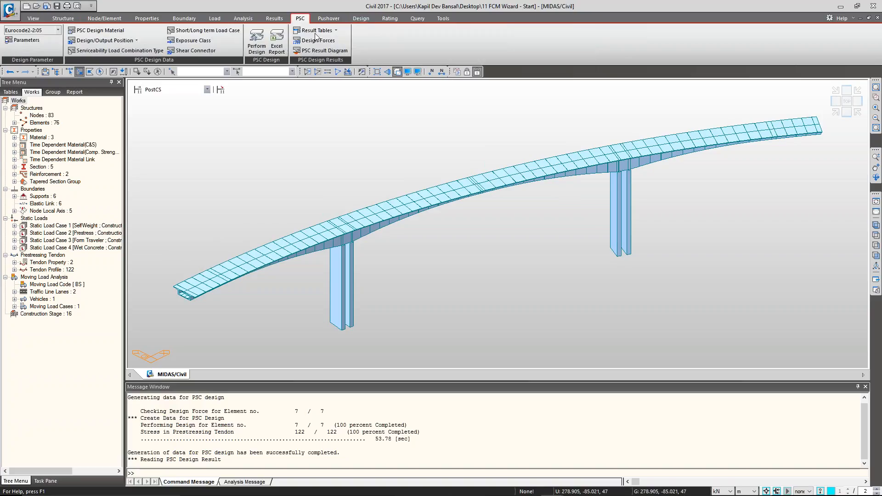
{"action": "left_click", "coordinate": [275, 44]}
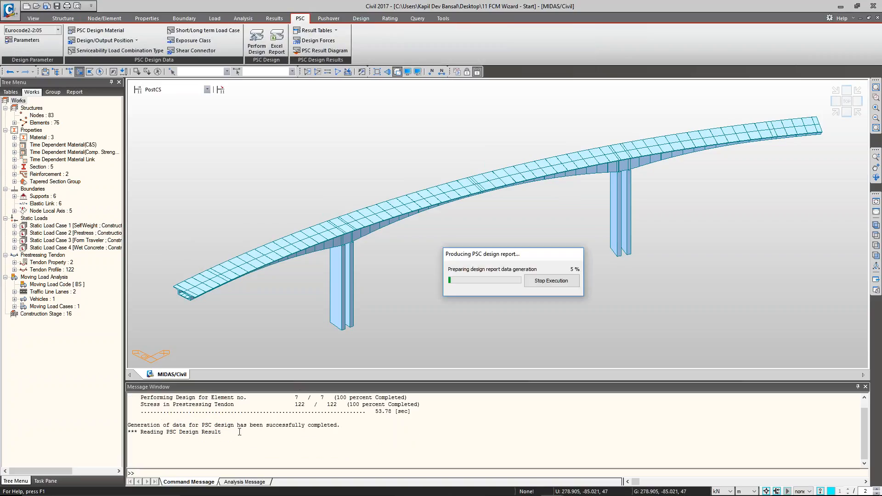
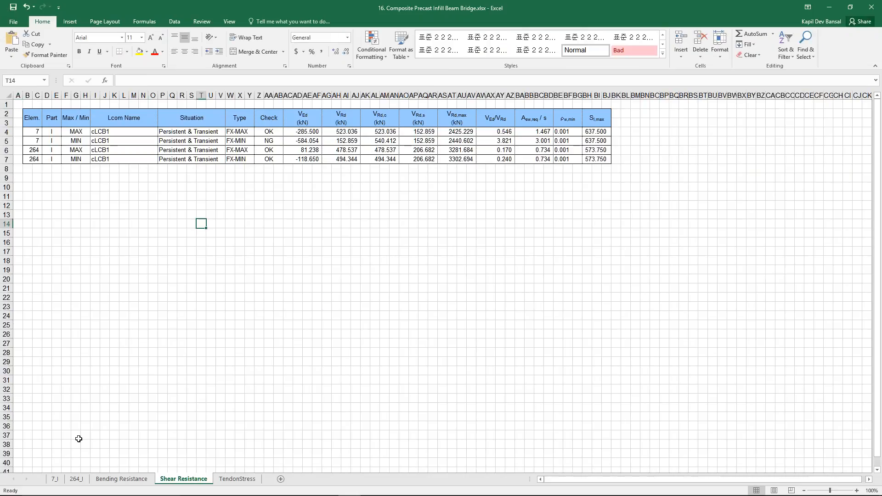
Step: In Excel, examine the Design Condition section and its EN 1992-1-1:2004 clause reference on the 7_I sheet of the sample report
{"action": "left_click", "coordinate": [55, 479]}
{"action": "scroll", "coordinate": [82, 335], "scroll_direction": "up", "scroll_amount": 9}
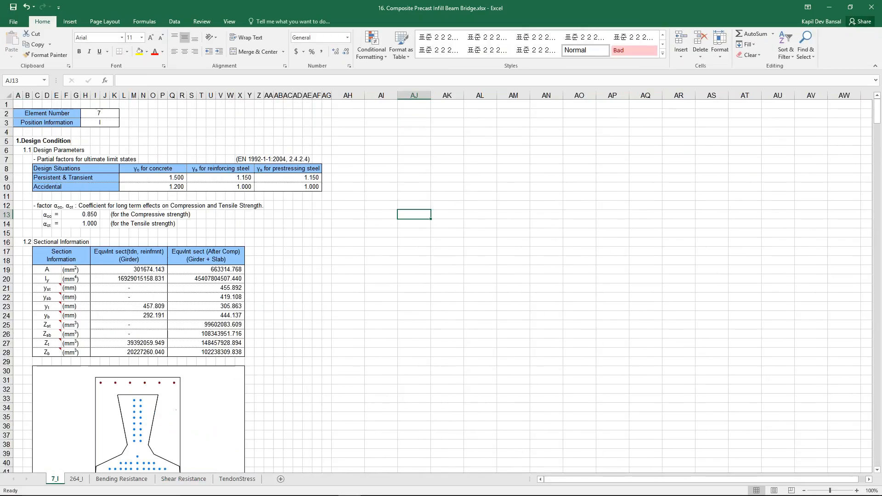
{"action": "left_click_drag", "start_coordinate": [6, 113], "coordinate": [314, 225]}
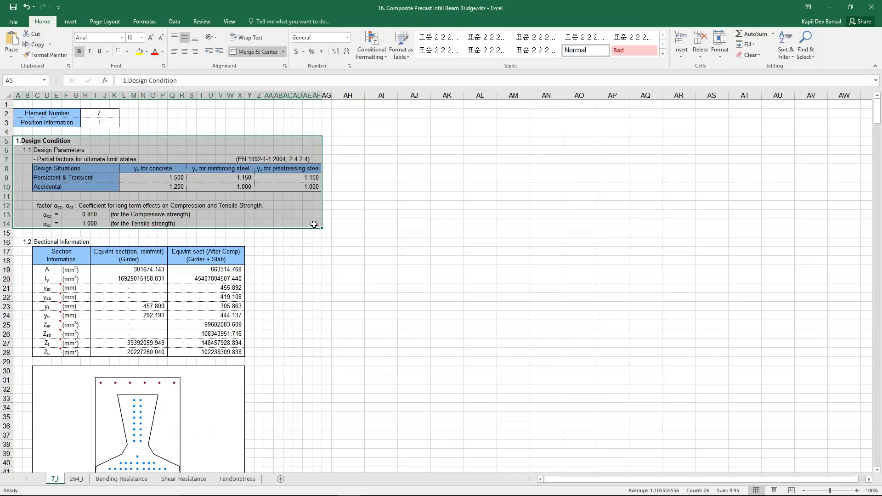
{"action": "left_click", "coordinate": [241, 160]}
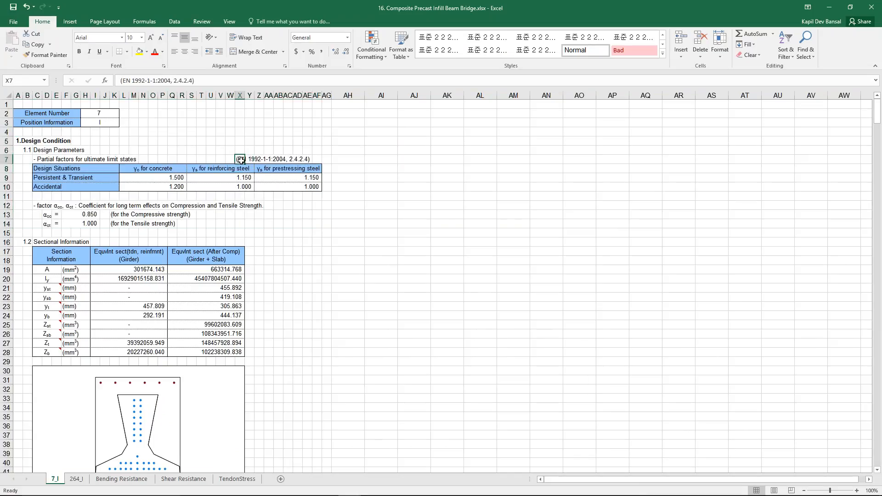
{"action": "left_click_drag", "start_coordinate": [240, 159], "coordinate": [310, 159]}
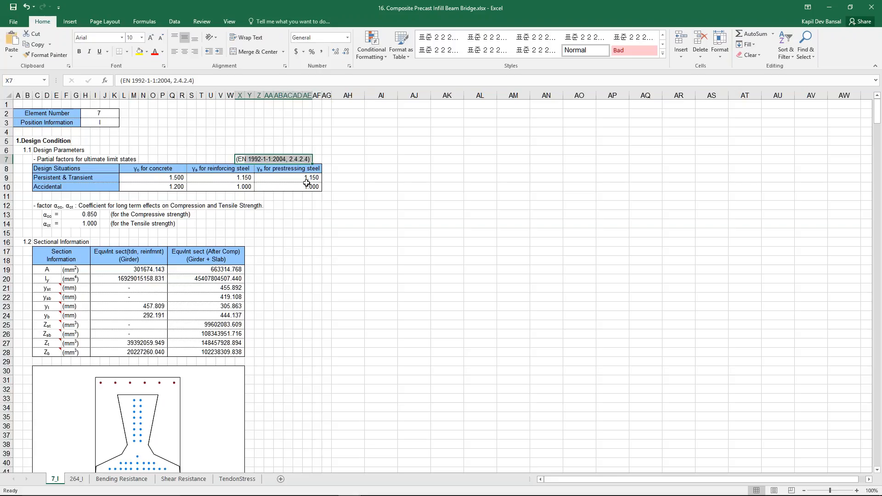
Step: Examine the 1.2 Sectional Information table and the girder cross-section picture with its tendon layout on the 7_I sheet
{"action": "left_click", "coordinate": [26, 243]}
{"action": "left_click_drag", "start_coordinate": [26, 242], "coordinate": [243, 352]}
{"action": "scroll", "coordinate": [441, 285], "scroll_direction": "down", "scroll_amount": 4}
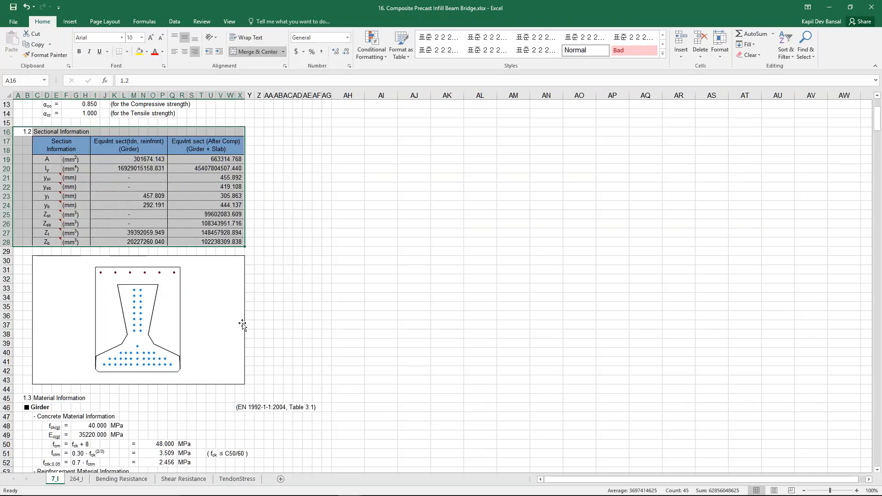
{"action": "key", "text": "alt+Tab"}
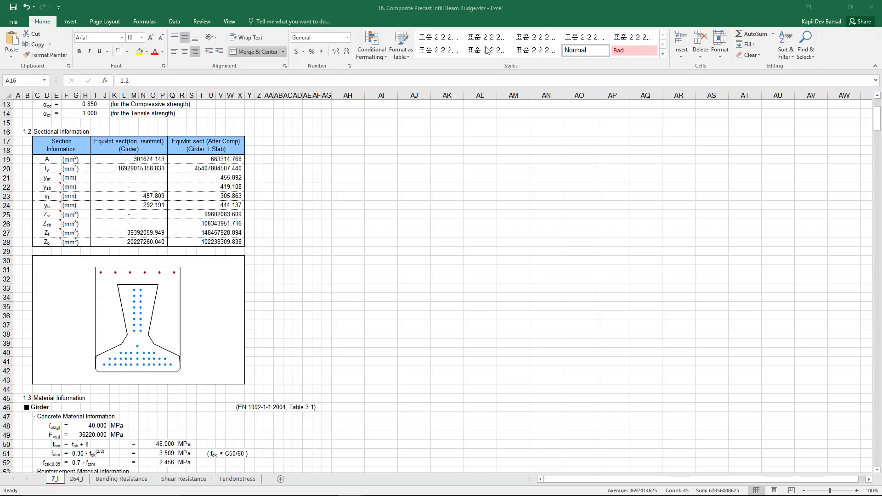
{"action": "left_click", "coordinate": [468, 4]}
{"action": "left_click", "coordinate": [133, 274]}
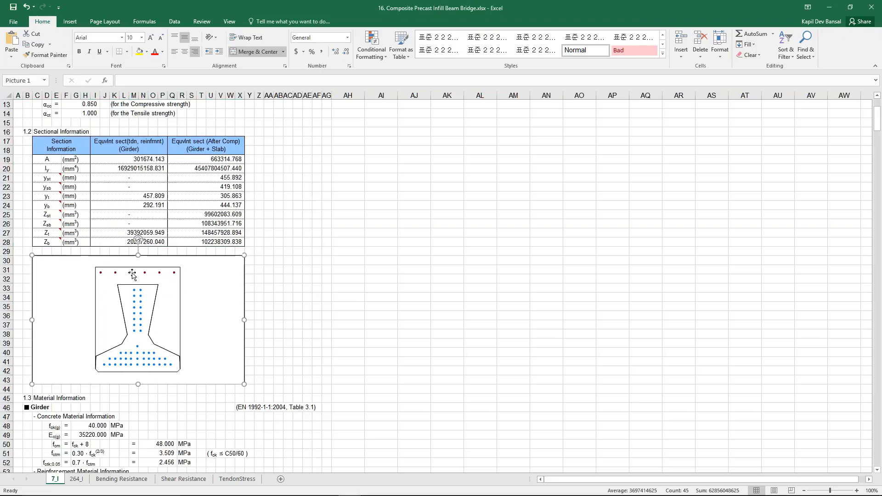
{"action": "left_click", "coordinate": [298, 325]}
Step: Review the 1.3 Material Information for girder and slab and the 1.4 Tendon Profile Information table
{"action": "scroll", "coordinate": [138, 240], "scroll_direction": "down", "scroll_amount": 6}
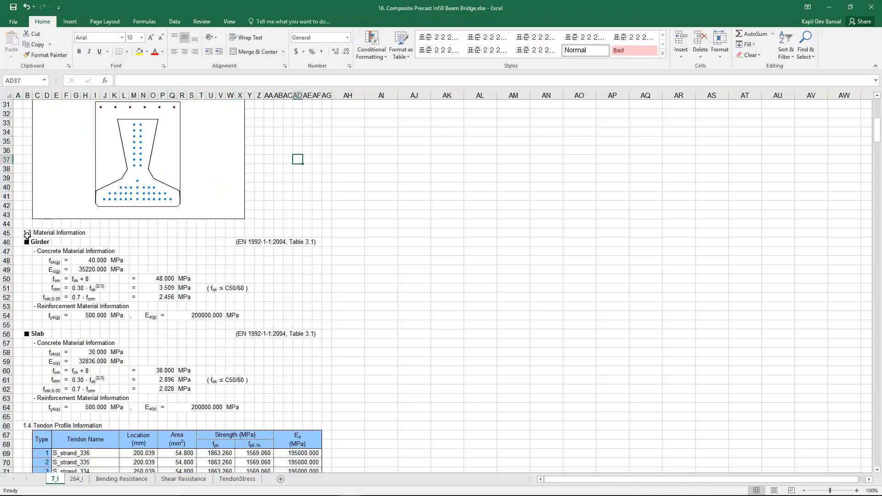
{"action": "left_click_drag", "start_coordinate": [21, 233], "coordinate": [311, 334]}
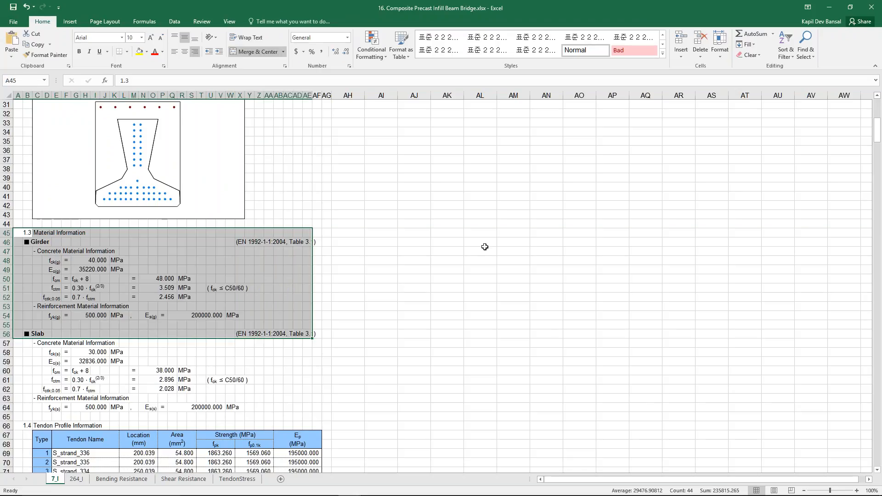
{"action": "left_click", "coordinate": [259, 307]}
{"action": "scroll", "coordinate": [200, 320], "scroll_direction": "down", "scroll_amount": 3}
{"action": "scroll", "coordinate": [42, 271], "scroll_direction": "down", "scroll_amount": 8}
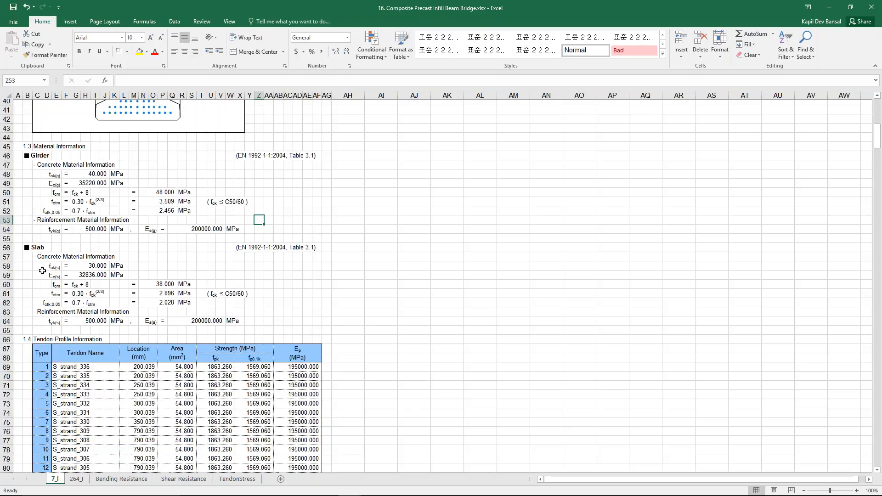
{"action": "scroll", "coordinate": [43, 271], "scroll_direction": "down", "scroll_amount": 12}
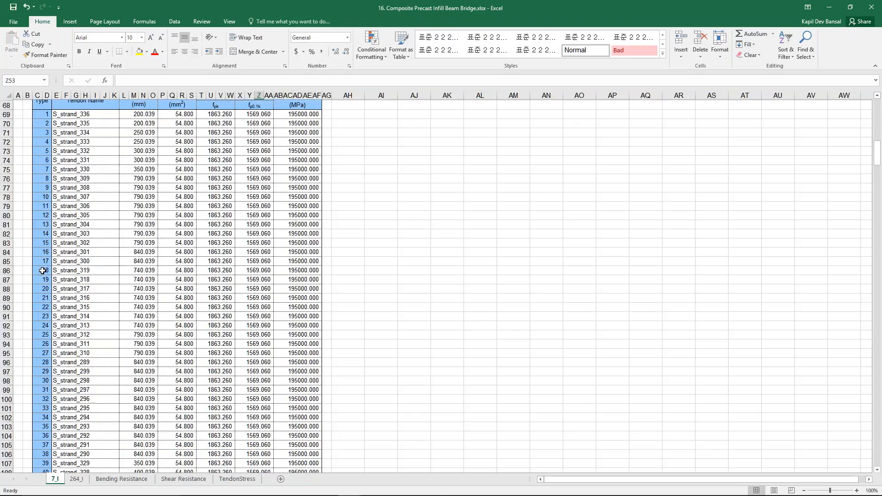
Step: Examine the positive moment part of the Ultimate Moment Resistance section, from the design load to the neutral axis iterations
{"action": "scroll", "coordinate": [42, 271], "scroll_direction": "down", "scroll_amount": 2}
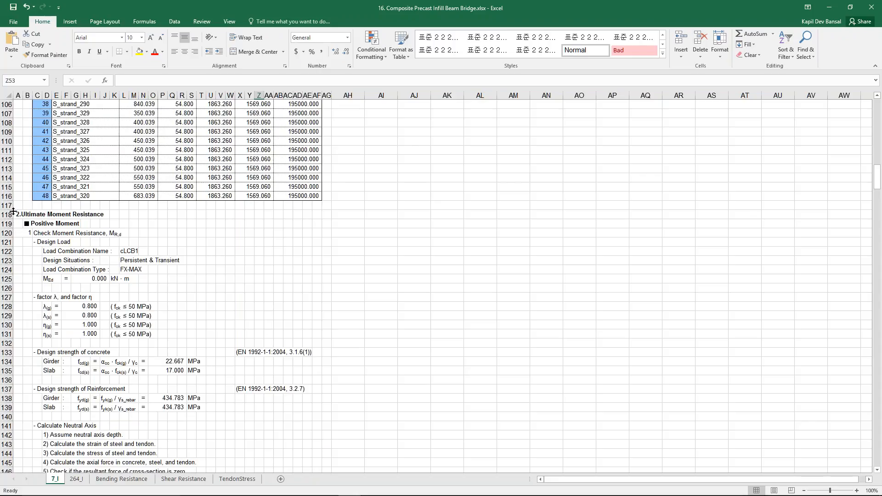
{"action": "left_click_drag", "start_coordinate": [12, 214], "coordinate": [287, 444]}
{"action": "scroll", "coordinate": [318, 388], "scroll_direction": "down", "scroll_amount": 2}
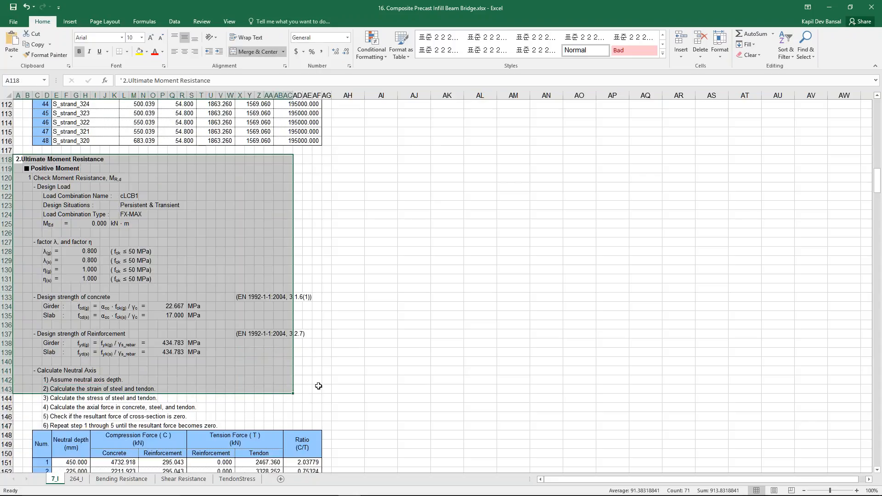
{"action": "left_click", "coordinate": [300, 346]}
{"action": "scroll", "coordinate": [276, 366], "scroll_direction": "down", "scroll_amount": 4}
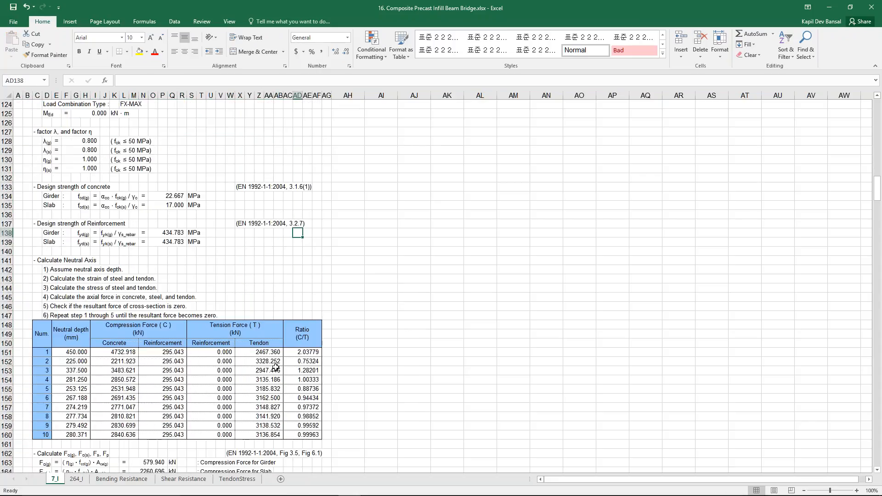
Step: Collapse the ribbon and inspect the Fc(g), Fc(s), Fs, Fp calculation with its EN 1992-1-1:2004 figure reference for positive moment
{"action": "scroll", "coordinate": [275, 366], "scroll_direction": "down", "scroll_amount": 6}
{"action": "scroll", "coordinate": [276, 366], "scroll_direction": "up", "scroll_amount": 1, "text": "ctrl"}
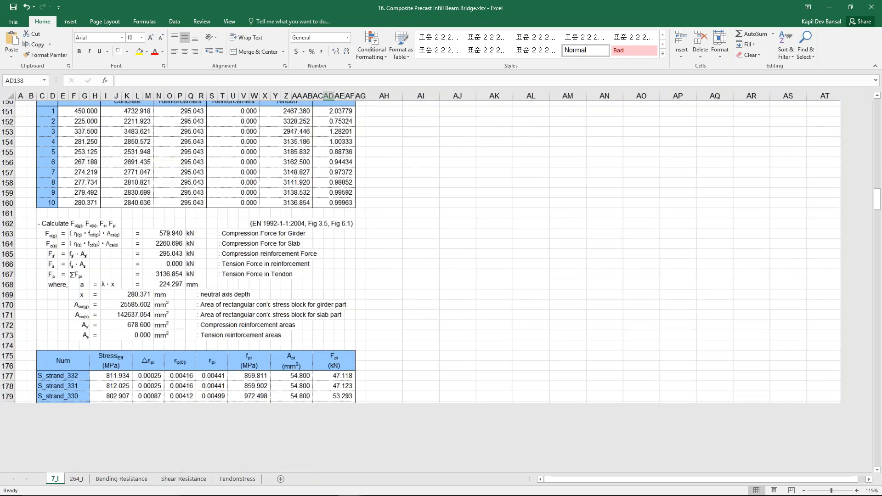
{"action": "scroll", "coordinate": [60, 351], "scroll_direction": "up", "scroll_amount": 3, "text": "ctrl"}
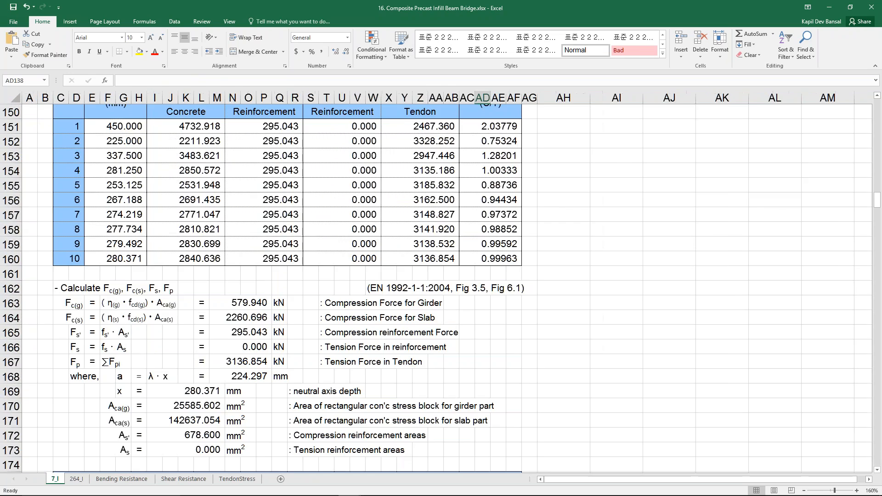
{"action": "scroll", "coordinate": [60, 351], "scroll_direction": "up", "scroll_amount": 3, "text": "ctrl"}
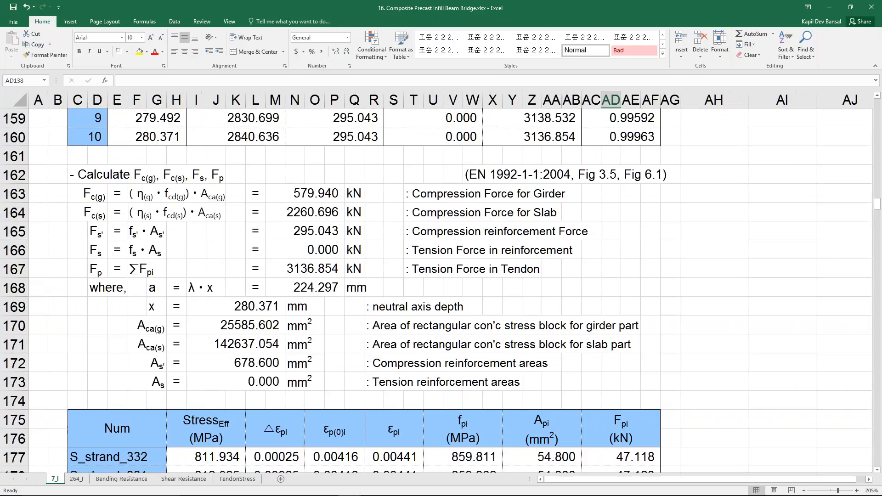
{"action": "left_click", "coordinate": [875, 65]}
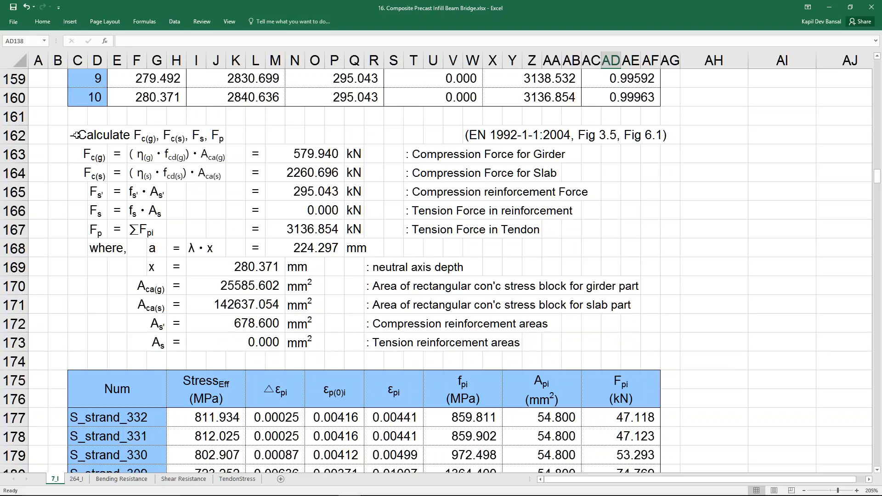
{"action": "left_click_drag", "start_coordinate": [72, 136], "coordinate": [361, 254]}
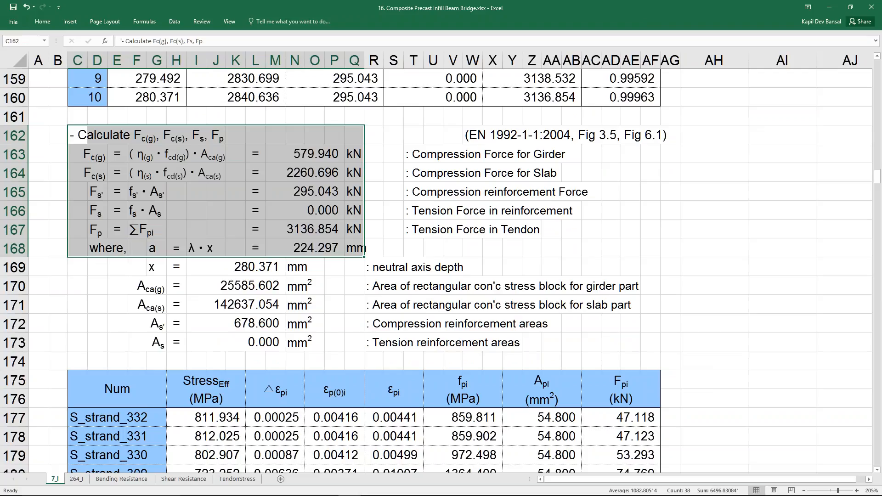
{"action": "left_click", "coordinate": [373, 229]}
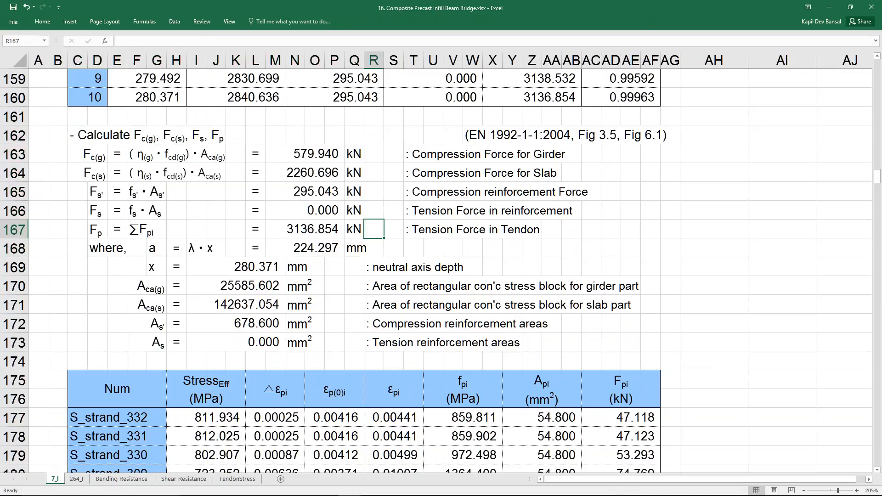
{"action": "left_click", "coordinate": [473, 137]}
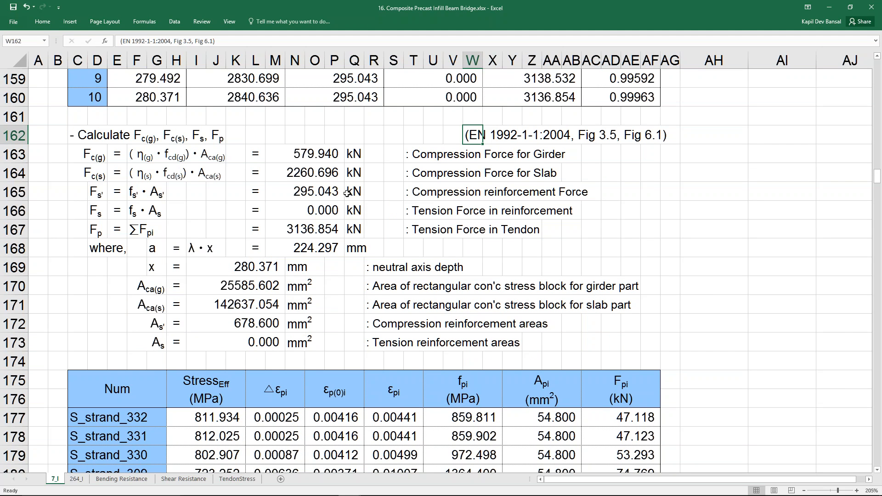
Step: Review the strand stress table, the positive moment resistance check and the complete Negative Moment check
{"action": "scroll", "coordinate": [275, 249], "scroll_direction": "down", "scroll_amount": 3, "text": "ctrl"}
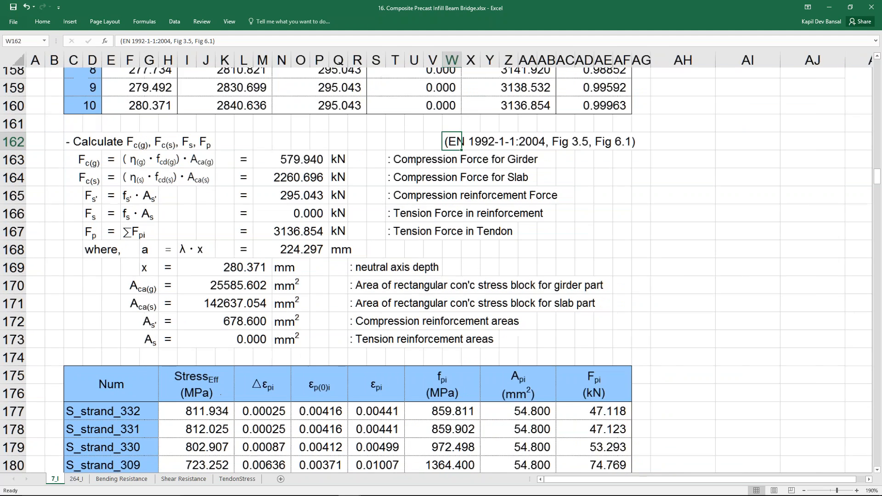
{"action": "scroll", "coordinate": [234, 286], "scroll_direction": "down", "scroll_amount": 3, "text": "ctrl"}
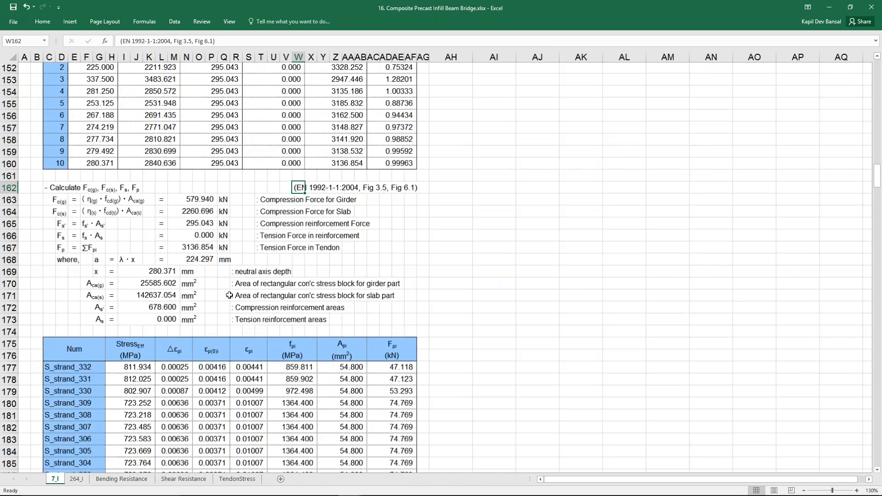
{"action": "scroll", "coordinate": [229, 295], "scroll_direction": "down", "scroll_amount": 1, "text": "ctrl"}
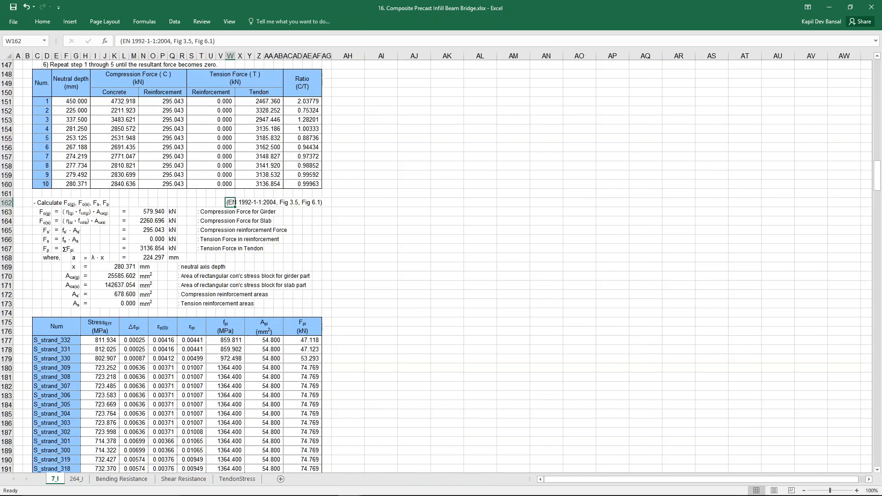
{"action": "scroll", "coordinate": [159, 359], "scroll_direction": "down", "scroll_amount": 1, "text": "ctrl"}
{"action": "scroll", "coordinate": [159, 359], "scroll_direction": "down", "scroll_amount": 9}
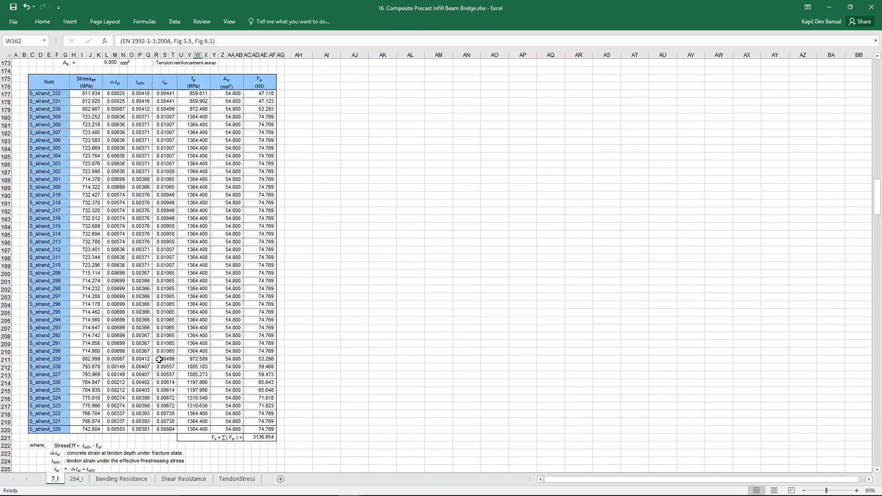
{"action": "scroll", "coordinate": [159, 359], "scroll_direction": "down", "scroll_amount": 12}
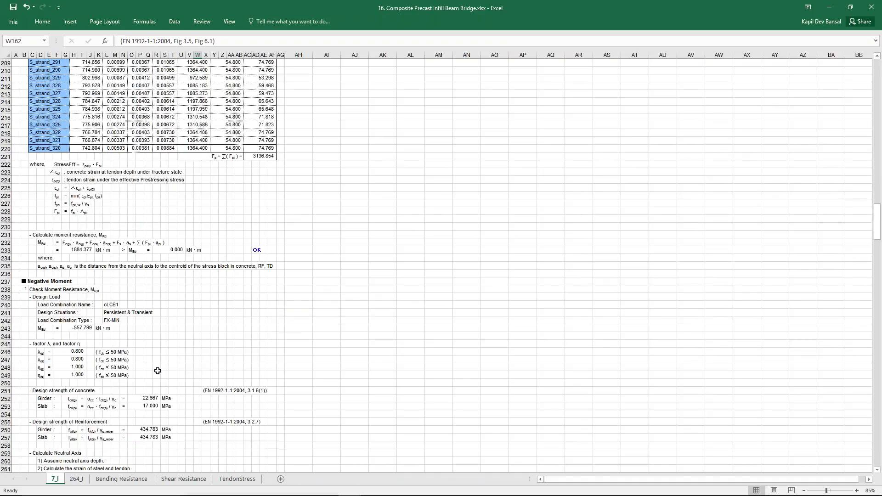
{"action": "scroll", "coordinate": [157, 371], "scroll_direction": "down", "scroll_amount": 9}
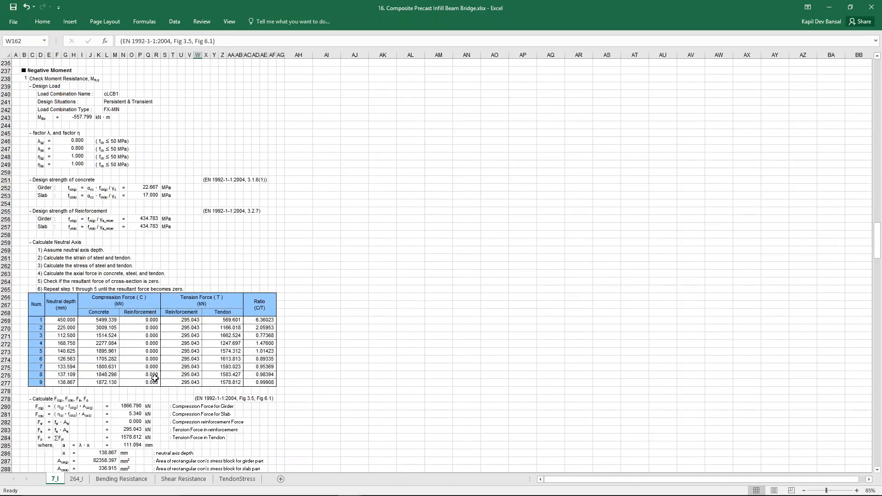
{"action": "scroll", "coordinate": [155, 377], "scroll_direction": "down", "scroll_amount": 19}
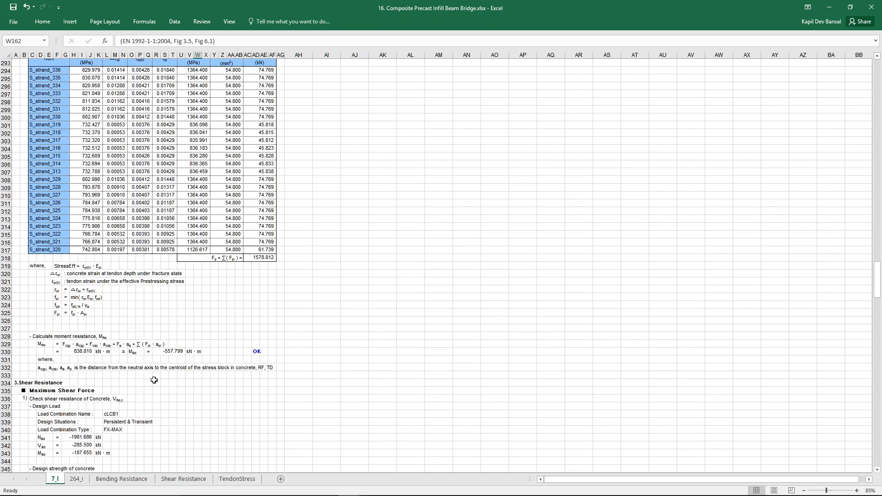
Step: Examine the VRd,c shear resistance calculation and the minimum shear reinforcement check under Maximum Shear Force
{"action": "scroll", "coordinate": [154, 380], "scroll_direction": "down", "scroll_amount": 11}
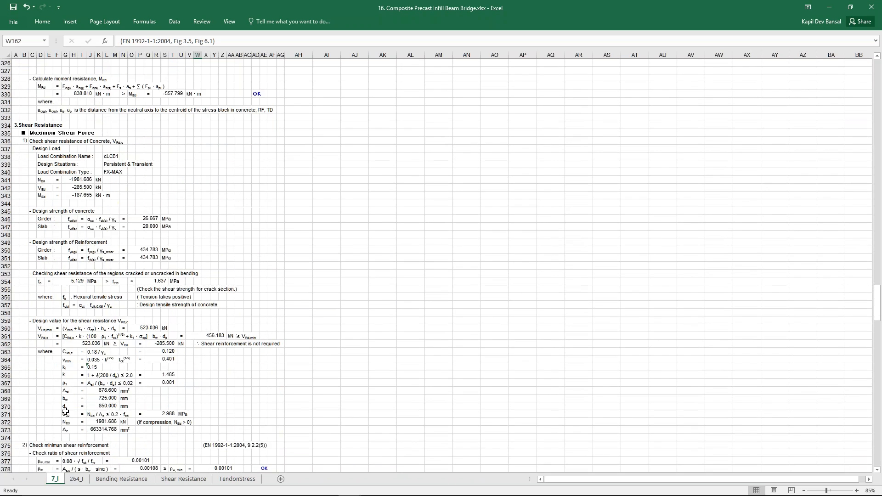
{"action": "scroll", "coordinate": [38, 416], "scroll_direction": "up", "scroll_amount": 4, "text": "ctrl"}
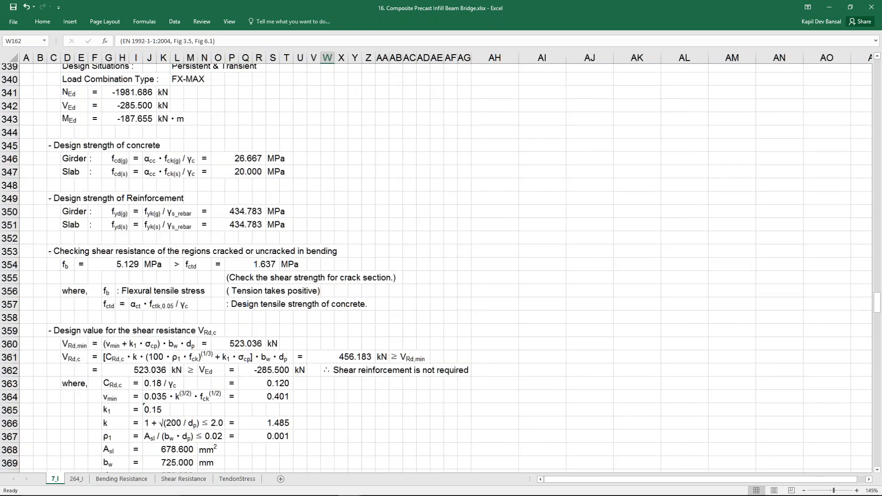
{"action": "scroll", "coordinate": [57, 410], "scroll_direction": "down", "scroll_amount": 4}
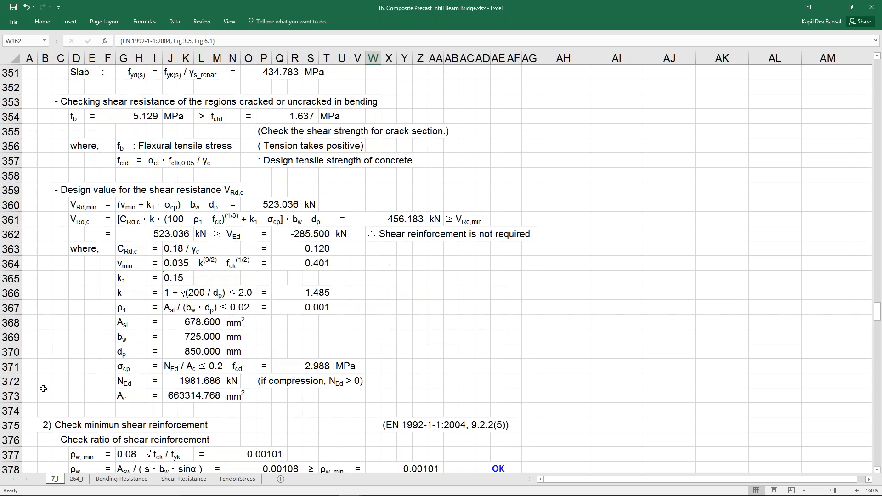
{"action": "scroll", "coordinate": [43, 389], "scroll_direction": "up", "scroll_amount": 1, "text": "ctrl"}
{"action": "scroll", "coordinate": [128, 151], "scroll_direction": "up", "scroll_amount": 1}
{"action": "left_click_drag", "start_coordinate": [69, 159], "coordinate": [492, 356]}
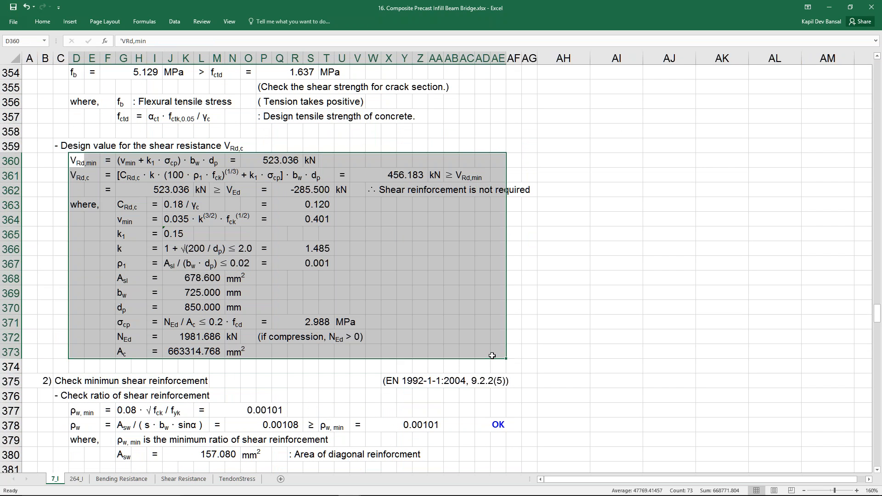
{"action": "scroll", "coordinate": [332, 427], "scroll_direction": "down", "scroll_amount": 2}
{"action": "left_click_drag", "start_coordinate": [46, 293], "coordinate": [497, 365]}
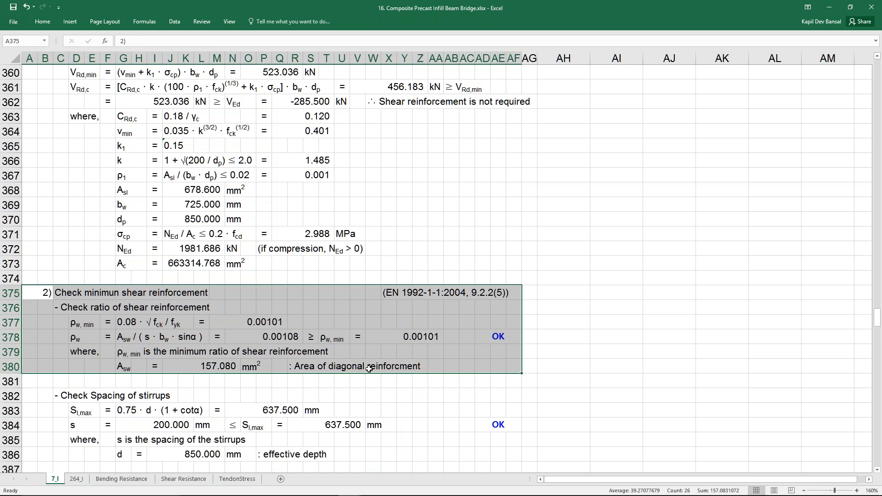
Step: Review the stirrup spacing, interface shear and Minimum Shear Force checks, on through the Decompression check and Crack Width sections
{"action": "scroll", "coordinate": [369, 369], "scroll_direction": "down", "scroll_amount": 4, "text": "ctrl"}
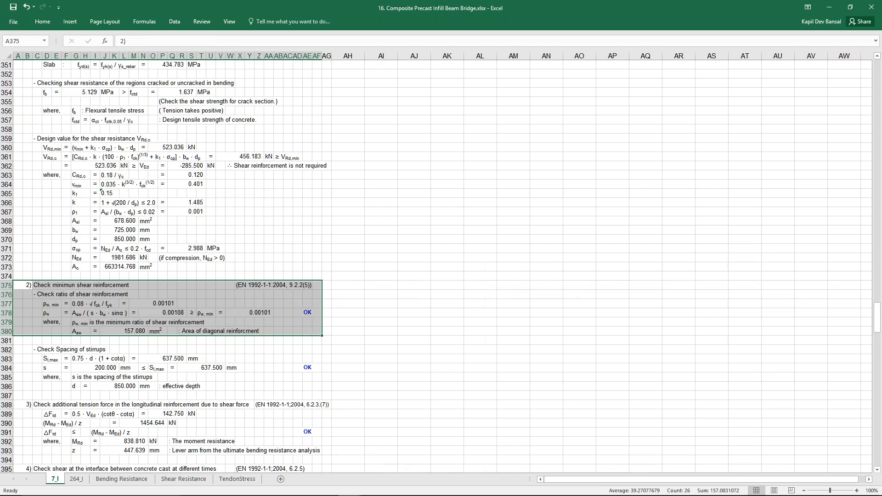
{"action": "scroll", "coordinate": [362, 381], "scroll_direction": "down", "scroll_amount": 10}
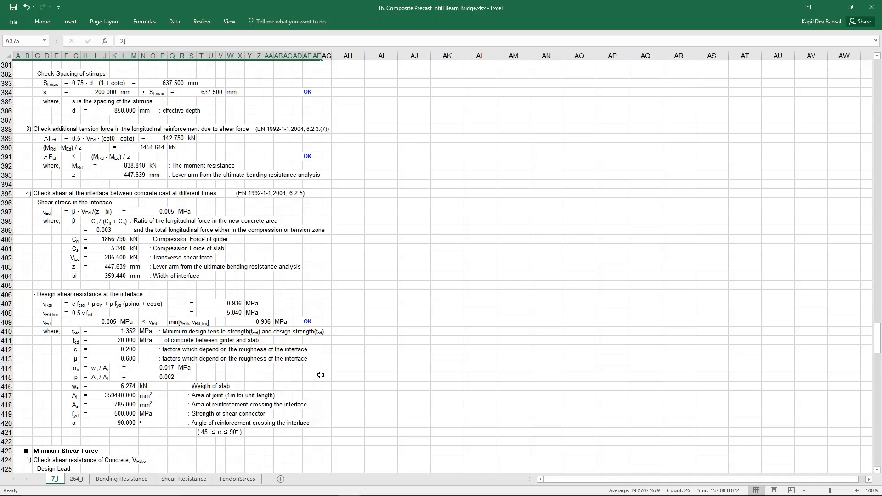
{"action": "scroll", "coordinate": [321, 376], "scroll_direction": "down", "scroll_amount": 7}
{"action": "scroll", "coordinate": [320, 380], "scroll_direction": "down", "scroll_amount": 15}
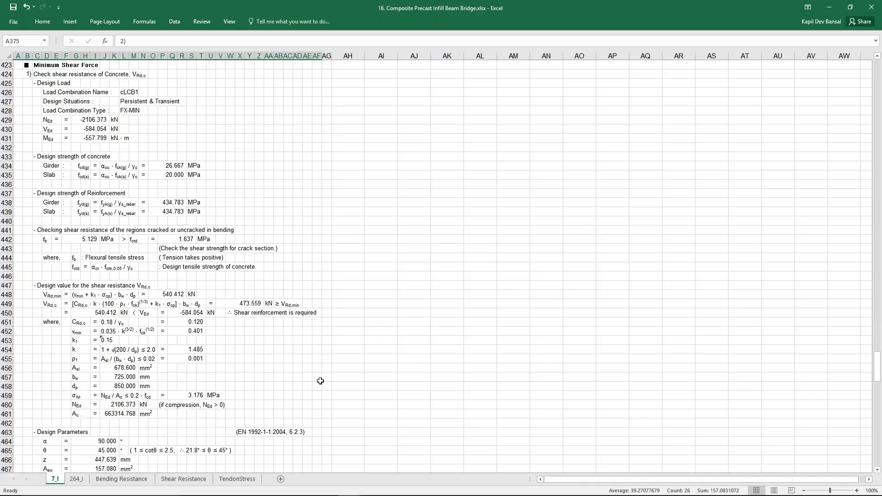
{"action": "scroll", "coordinate": [320, 381], "scroll_direction": "down", "scroll_amount": 9}
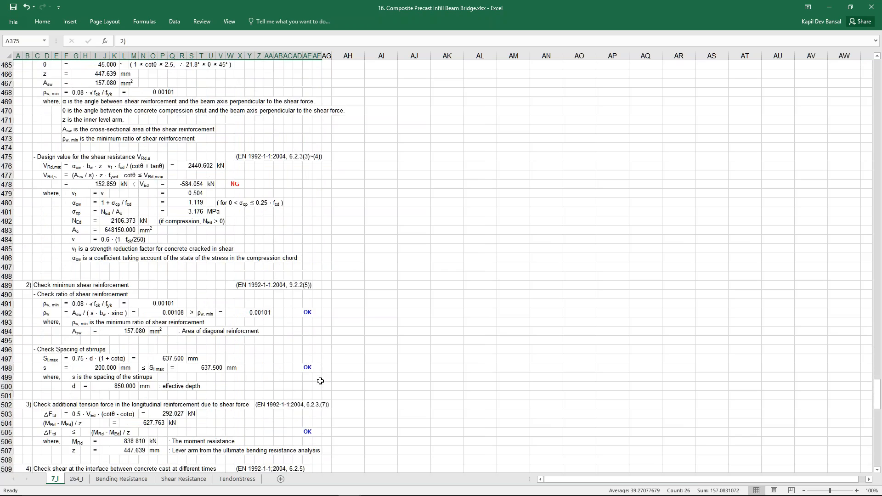
{"action": "scroll", "coordinate": [321, 381], "scroll_direction": "down", "scroll_amount": 18}
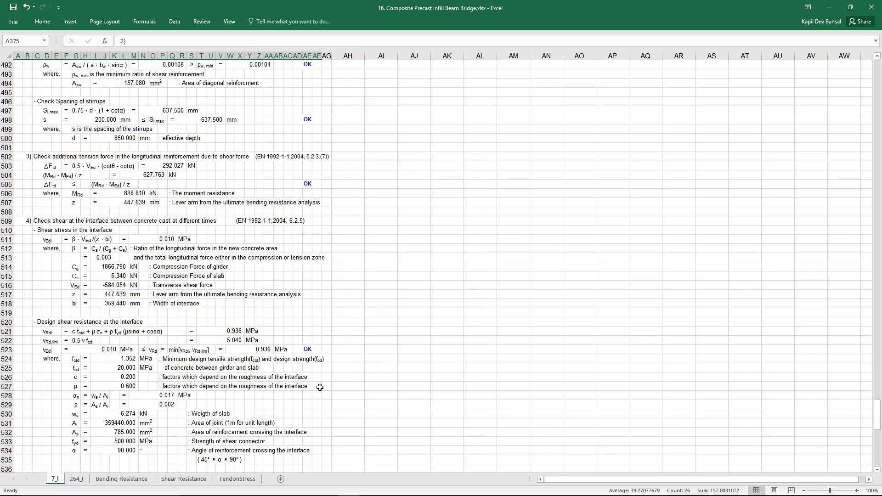
{"action": "scroll", "coordinate": [320, 390], "scroll_direction": "down", "scroll_amount": 3}
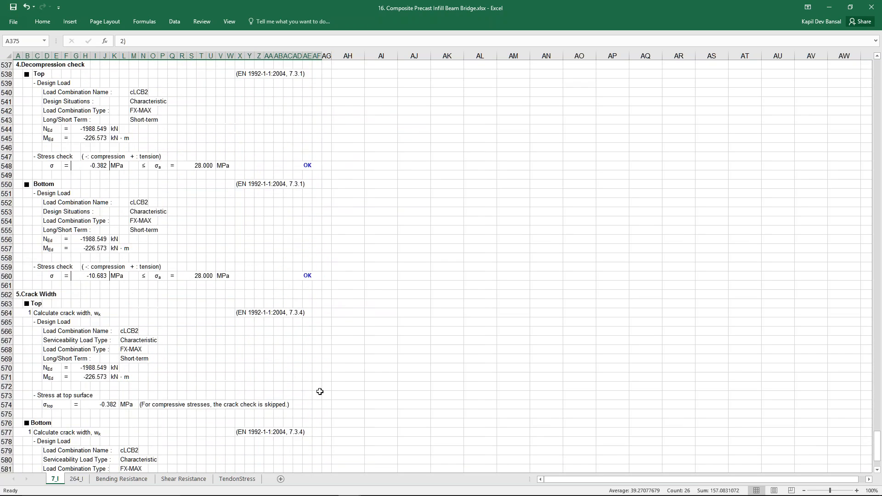
Step: Review the remaining Crack Width checks, the element 264 report, and the Bending Resistance, Shear Resistance and TendonStress summary sheets
{"action": "scroll", "coordinate": [319, 394], "scroll_direction": "down", "scroll_amount": 6}
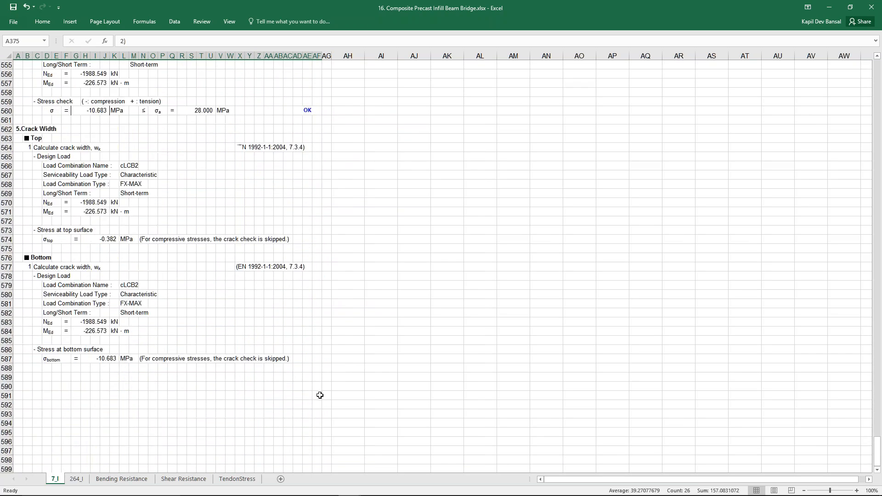
{"action": "left_click", "coordinate": [82, 481]}
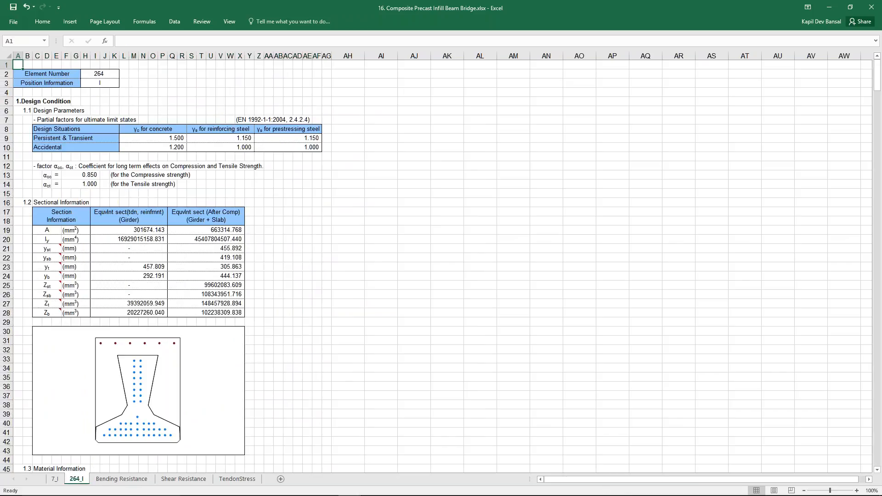
{"action": "left_click", "coordinate": [122, 480]}
{"action": "left_click", "coordinate": [183, 479]}
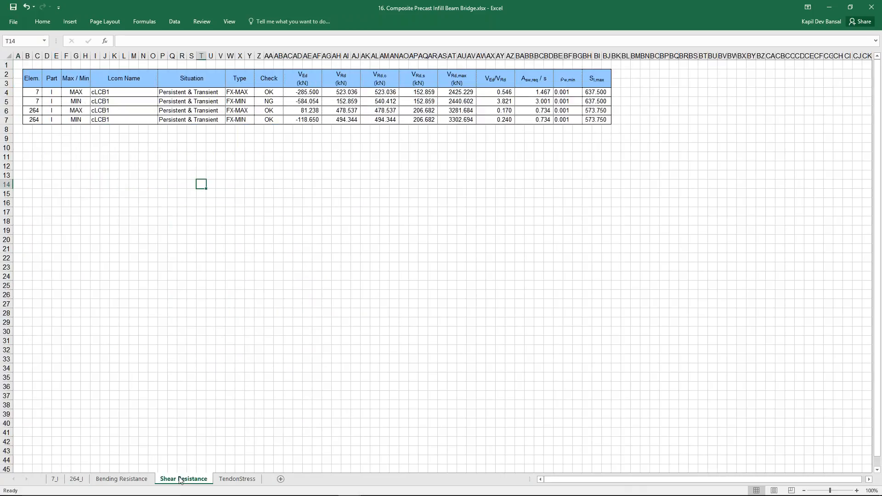
{"action": "left_click", "coordinate": [224, 479]}
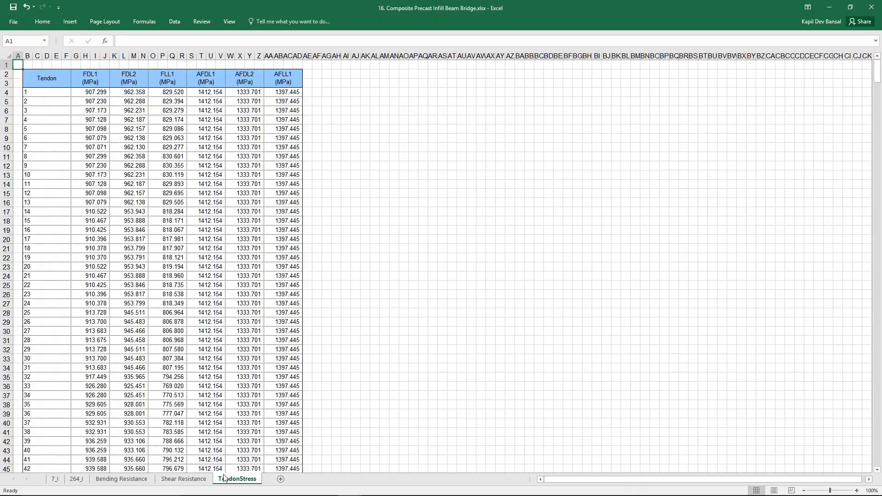
{"action": "scroll", "coordinate": [260, 429], "scroll_direction": "down", "scroll_amount": 14}
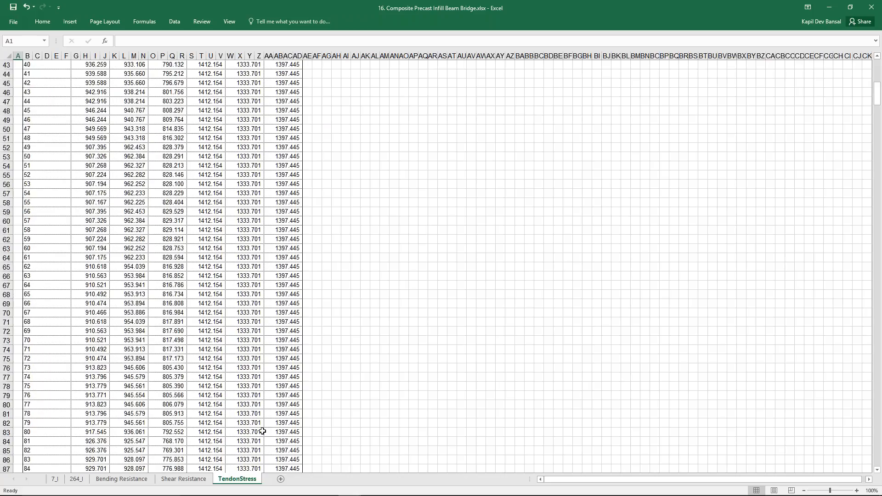
Step: Close the Composite Precast Infill Beam Bridge report workbook and minimize Book1.xlsx to return to midas Civil
{"action": "left_click", "coordinate": [871, 7]}
{"action": "left_click", "coordinate": [440, 266]}
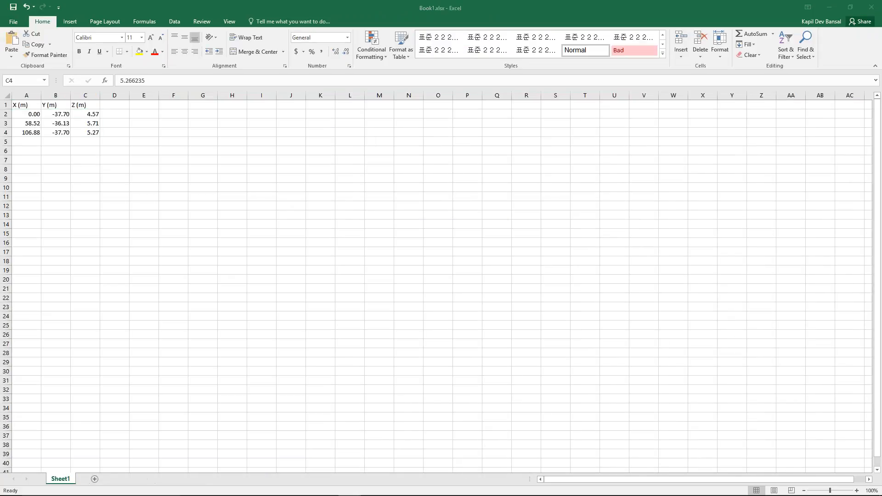
{"action": "left_click", "coordinate": [831, 8]}
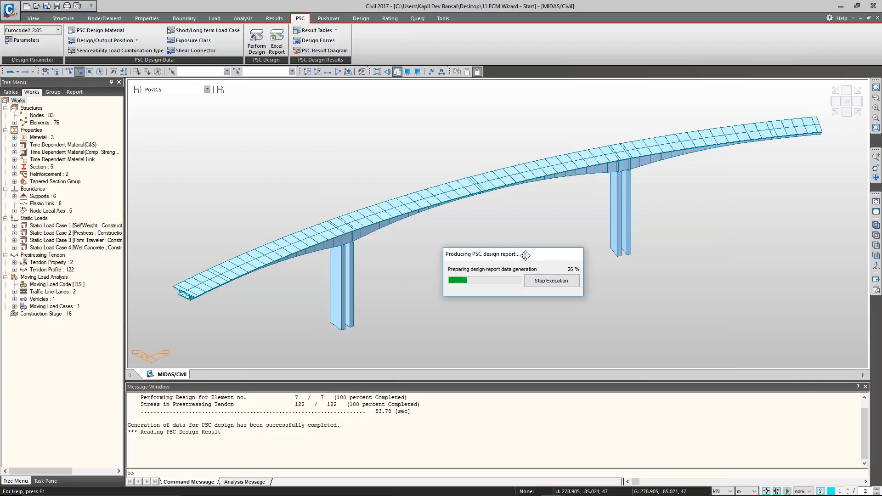
{"action": "left_click_drag", "start_coordinate": [525, 255], "coordinate": [494, 244]}
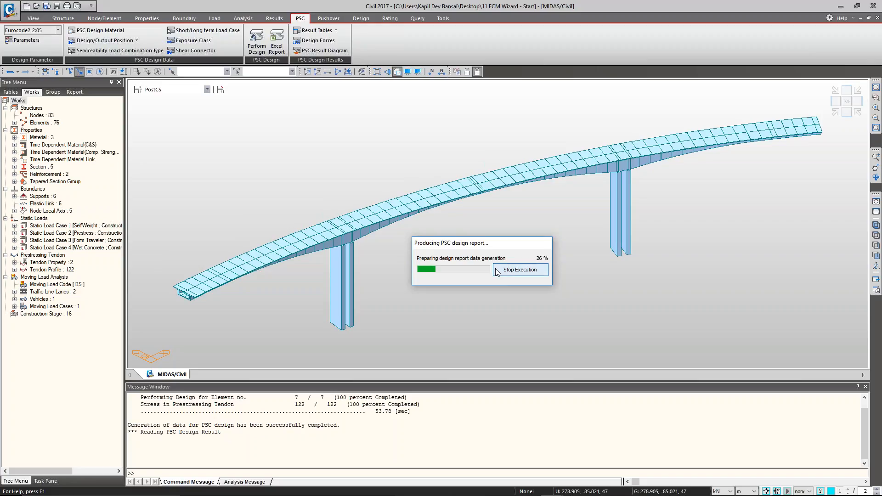
{"action": "left_click_drag", "start_coordinate": [476, 243], "coordinate": [563, 243]}
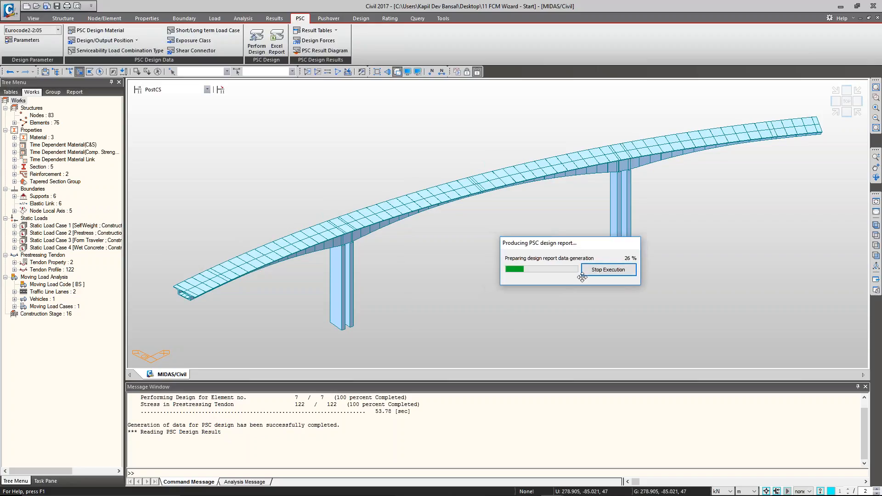
{"action": "key", "text": "alt+Tab"}
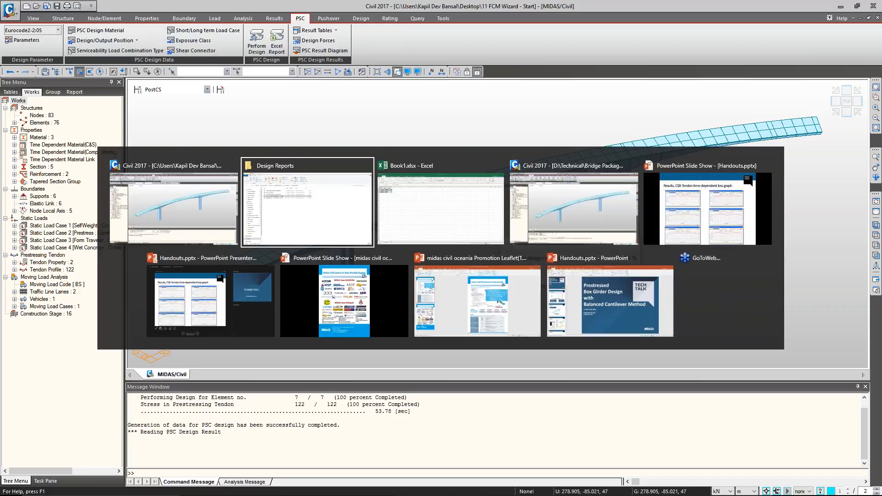
{"action": "left_click", "coordinate": [226, 205]}
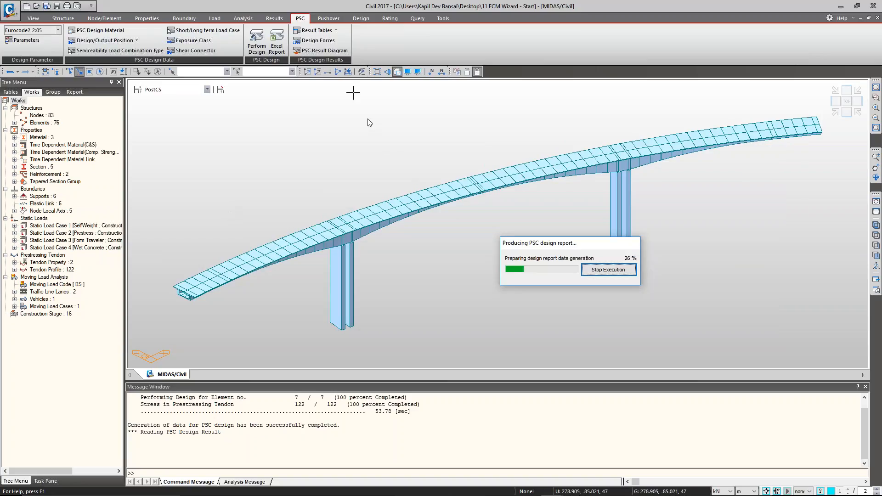
{"action": "left_click_drag", "start_coordinate": [558, 243], "coordinate": [574, 259]}
Step: Dismiss the calculation report message and examine the RC Design options, including beam and column section data and Concrete Design Tables
{"action": "left_click", "coordinate": [328, 19]}
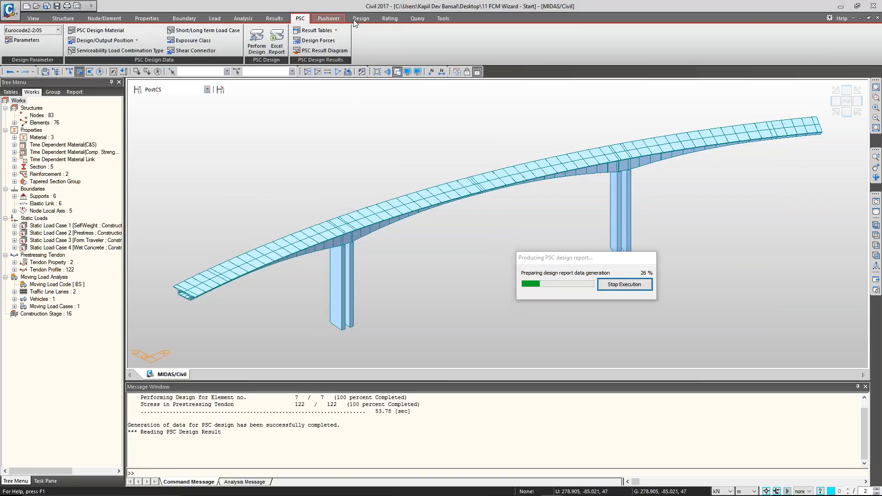
{"action": "left_click", "coordinate": [353, 20]}
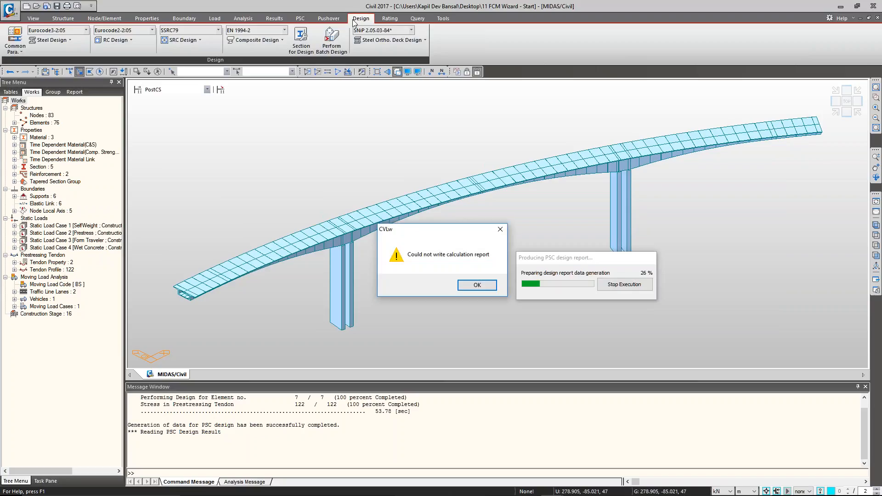
{"action": "left_click", "coordinate": [477, 285]}
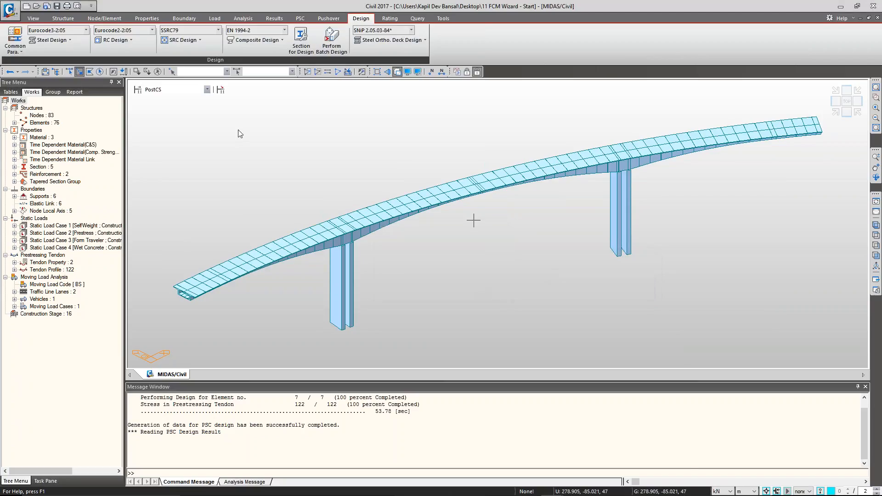
{"action": "left_click", "coordinate": [67, 40]}
{"action": "left_click", "coordinate": [67, 40]}
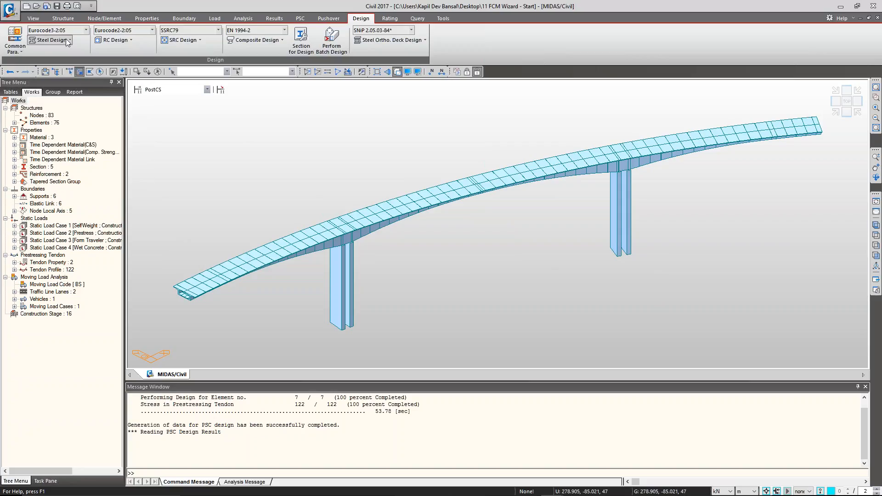
{"action": "left_click", "coordinate": [111, 40]}
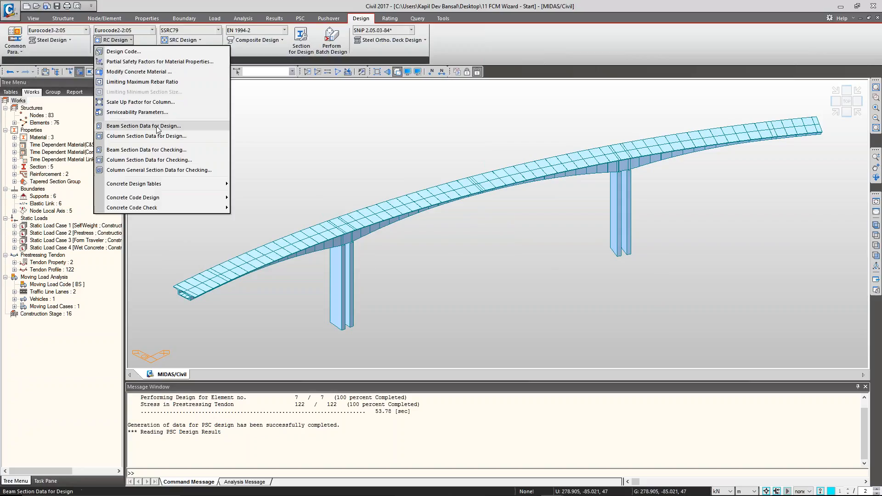
{"action": "mouse_move", "coordinate": [165, 185]}
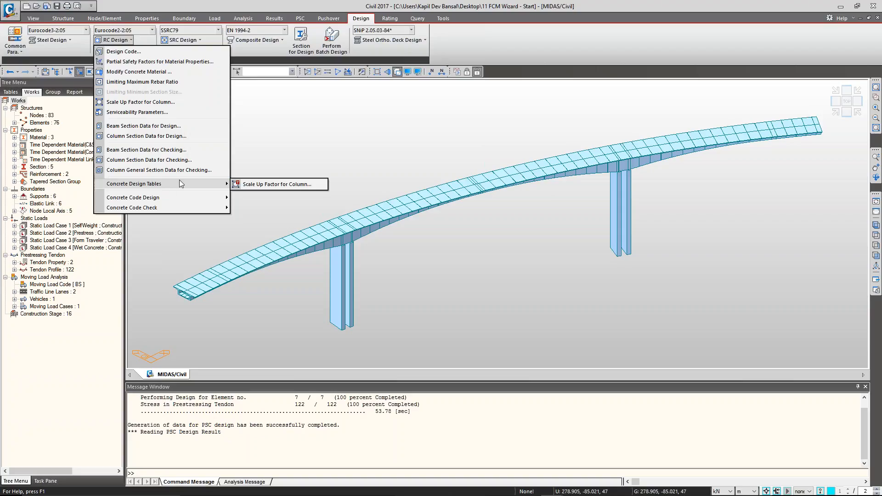
{"action": "left_click", "coordinate": [277, 185]}
{"action": "left_click_drag", "start_coordinate": [303, 126], "coordinate": [267, 173]}
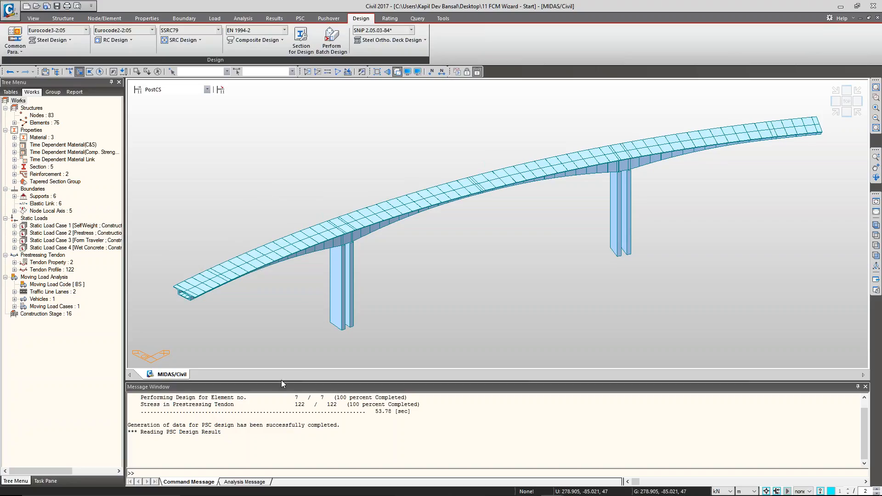
{"action": "left_click_drag", "start_coordinate": [282, 382], "coordinate": [282, 414]}
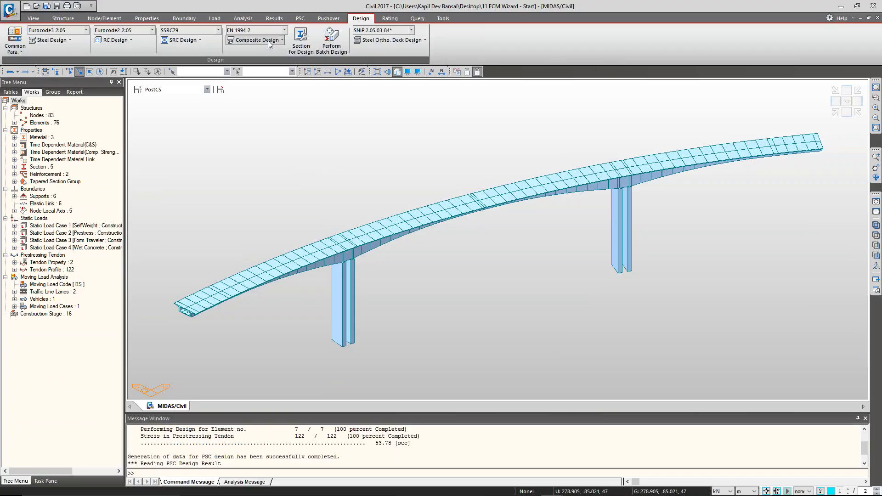
Step: Switch to PowerPoint, open the presentation "1. Introduction of midas Civil.pptx" and browse its Part 3 Design slides around slide 161
{"action": "mouse_move", "coordinate": [307, 494]}
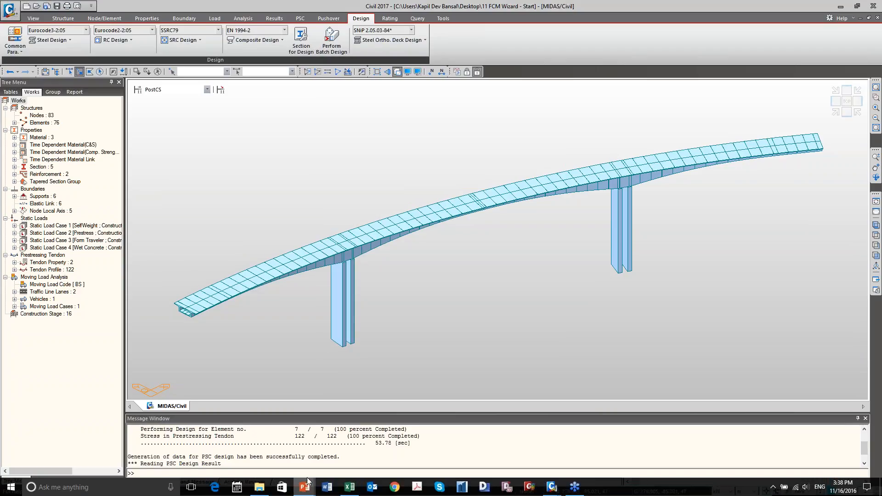
{"action": "right_click", "coordinate": [303, 484]}
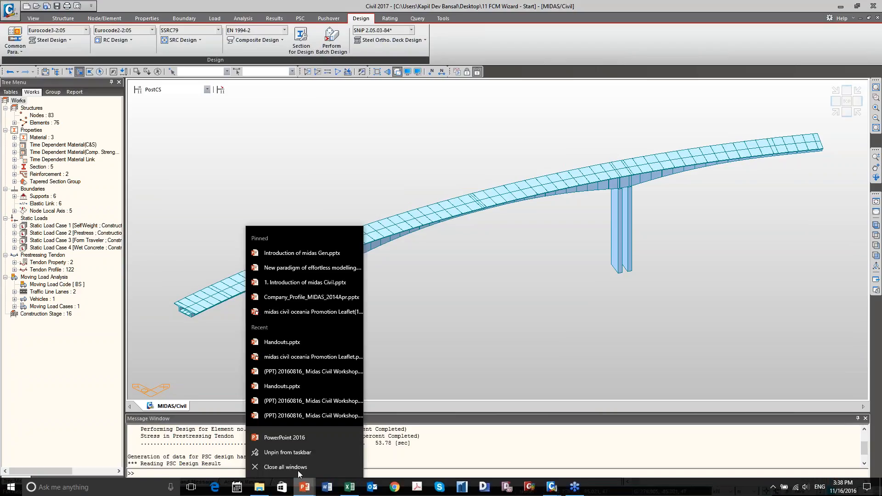
{"action": "left_click", "coordinate": [311, 282]}
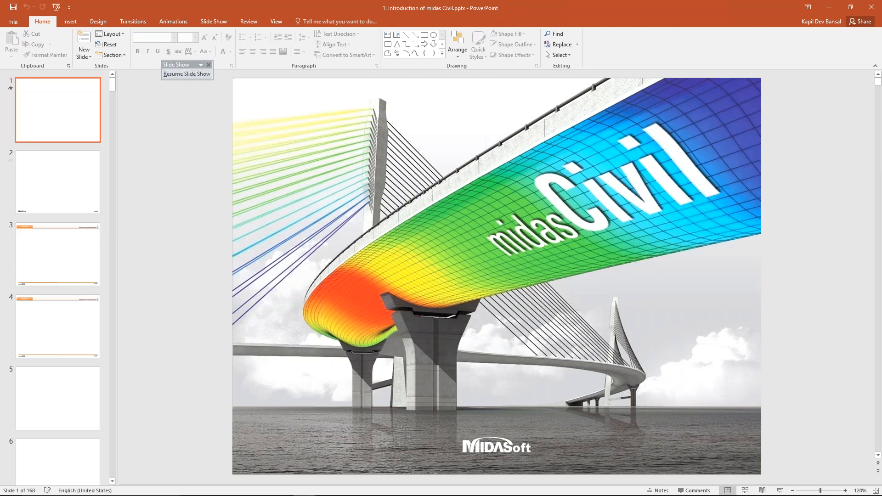
{"action": "left_click_drag", "start_coordinate": [112, 85], "coordinate": [112, 459]}
{"action": "left_click", "coordinate": [80, 321]}
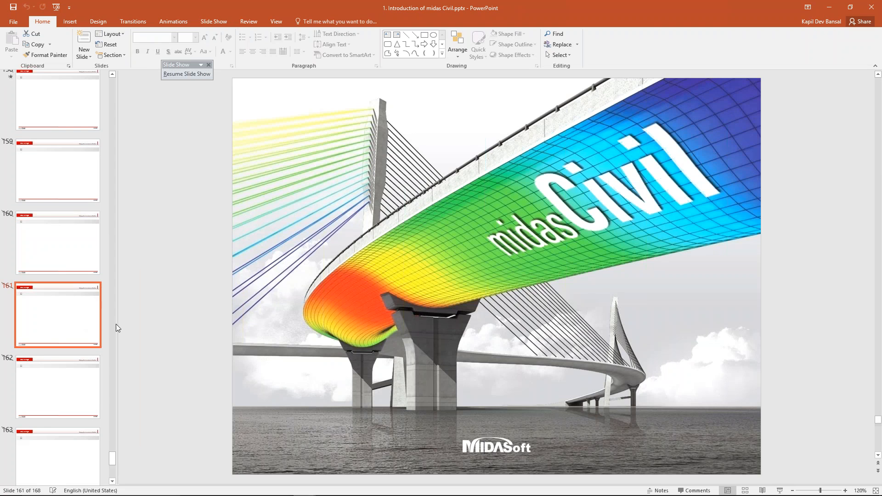
{"action": "scroll", "coordinate": [101, 356], "scroll_direction": "up", "scroll_amount": 5}
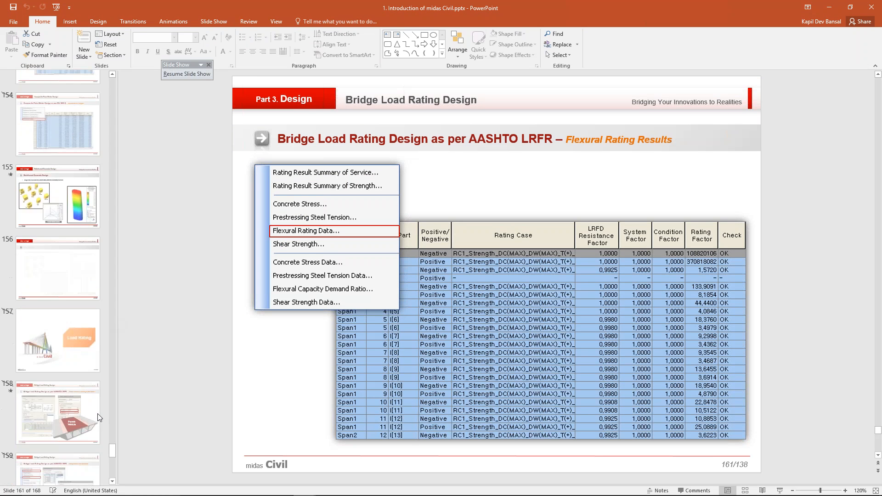